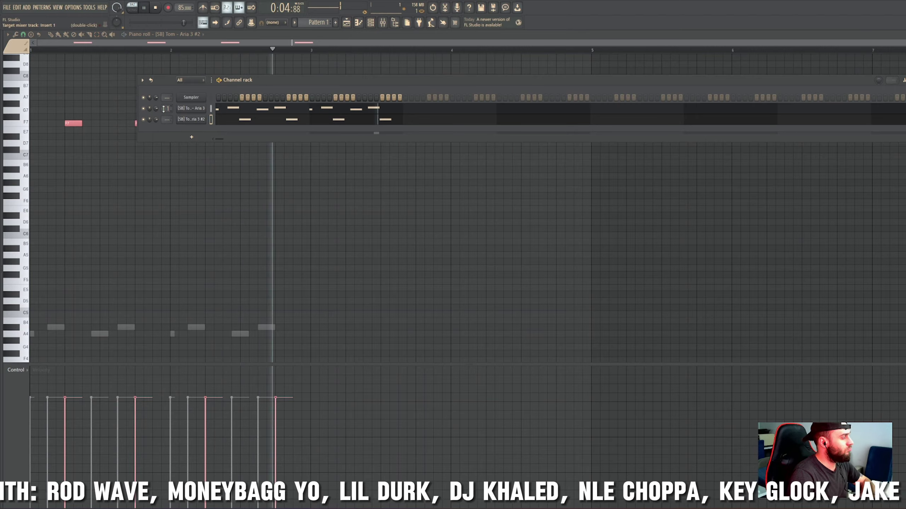
Load ValhallaVintageVerb into effect slot 3 of mixer track Insert 2.
click(383, 23)
click(834, 196)
mouse_move(841, 204)
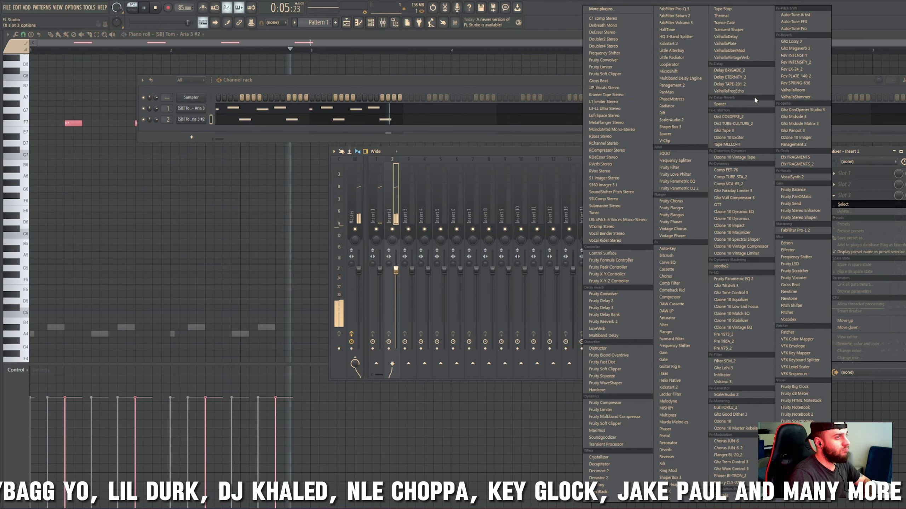
click(731, 57)
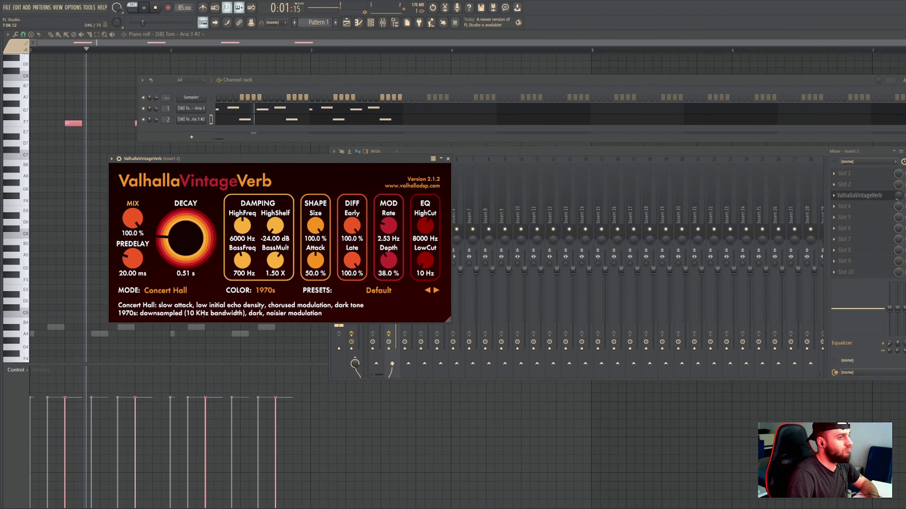
Load Fruity Delay 2 into effect slot 4 of Insert 2 and set its feedback mode to ping pong.
click(834, 206)
mouse_move(843, 215)
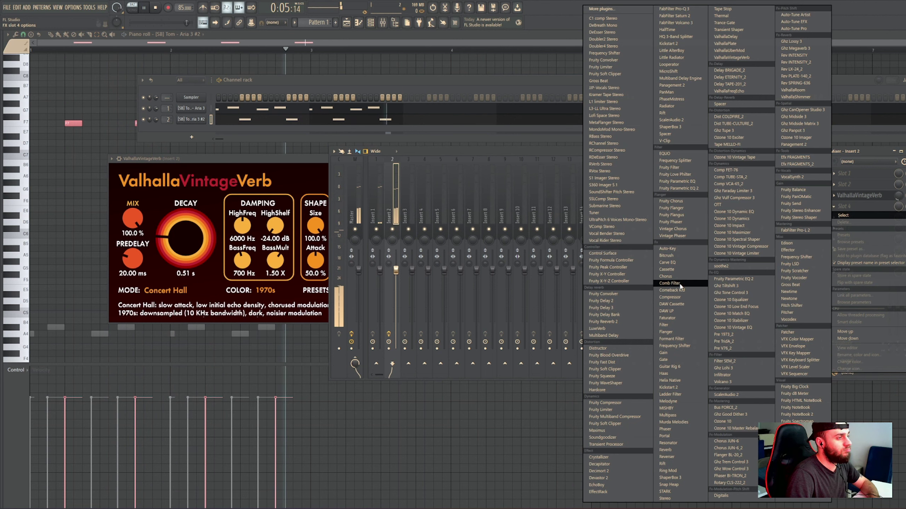
click(638, 302)
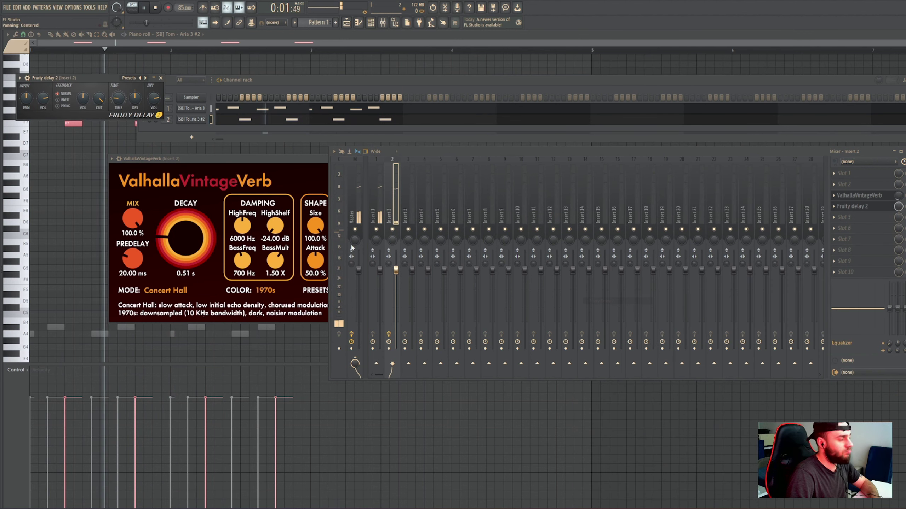
drag(99, 79, 229, 225)
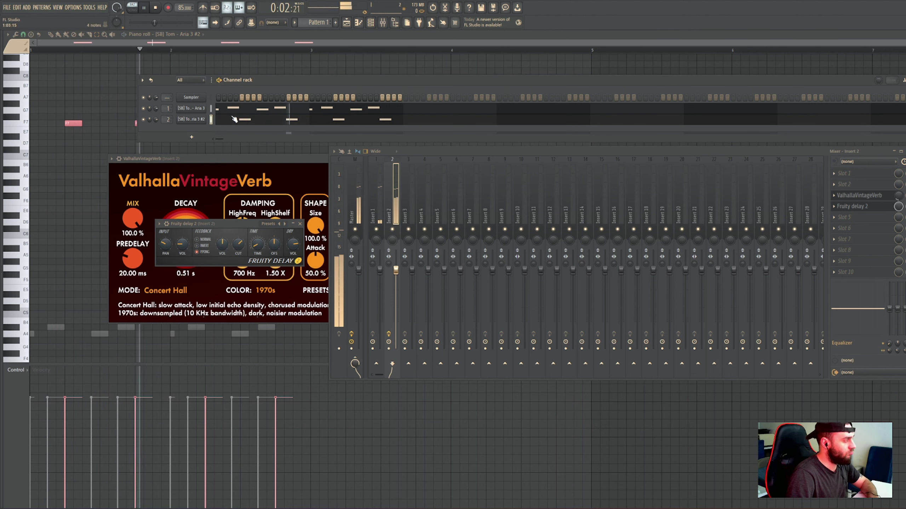
Insert a CZ V synth channel after the first Tom - Aria 3 channel and open its piano roll.
right_click(191, 111)
mouse_move(228, 165)
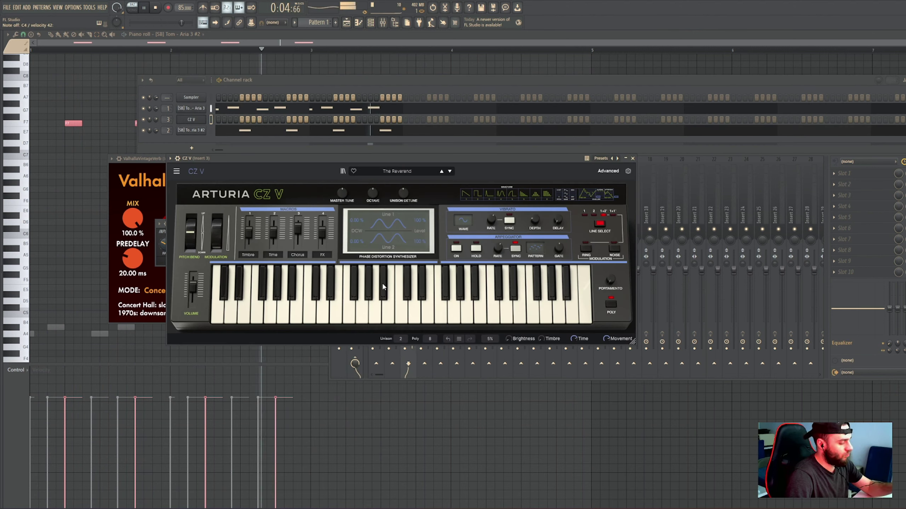
right_click(199, 120)
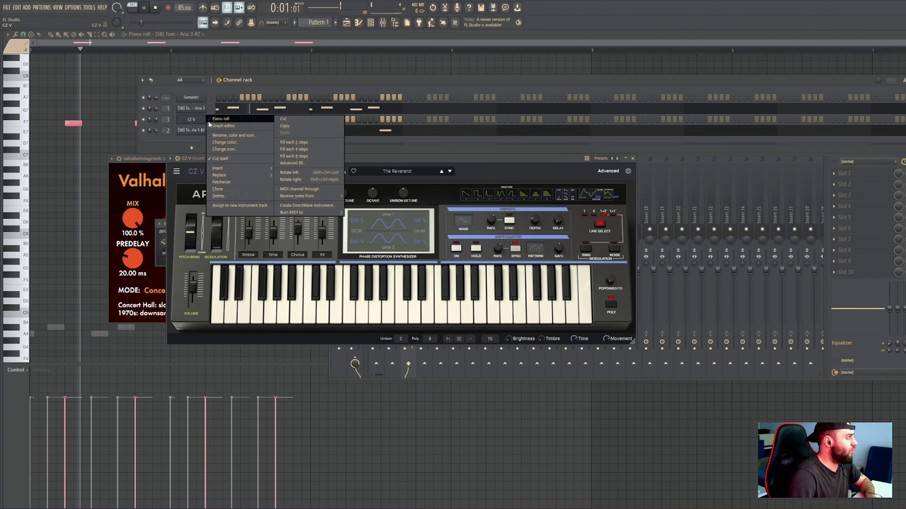
click(215, 118)
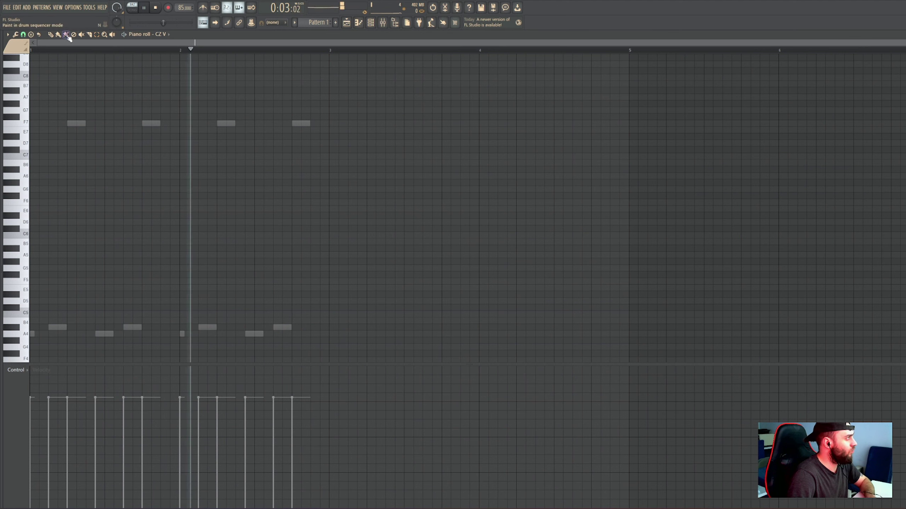
Draw a one-bar chord of B2, E3 and G3 in bar 1 and one of A#2, D#3 and G3 in bar 2.
click(50, 36)
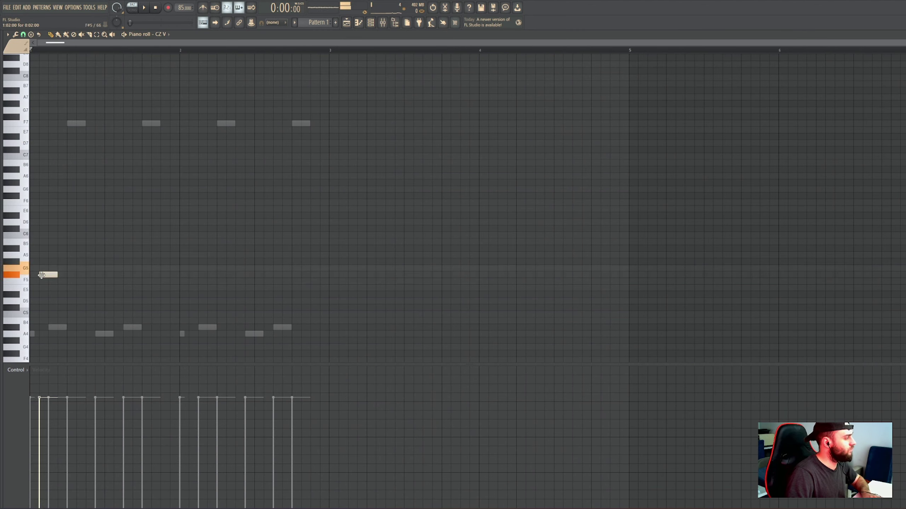
scroll(91, 183, down, 5)
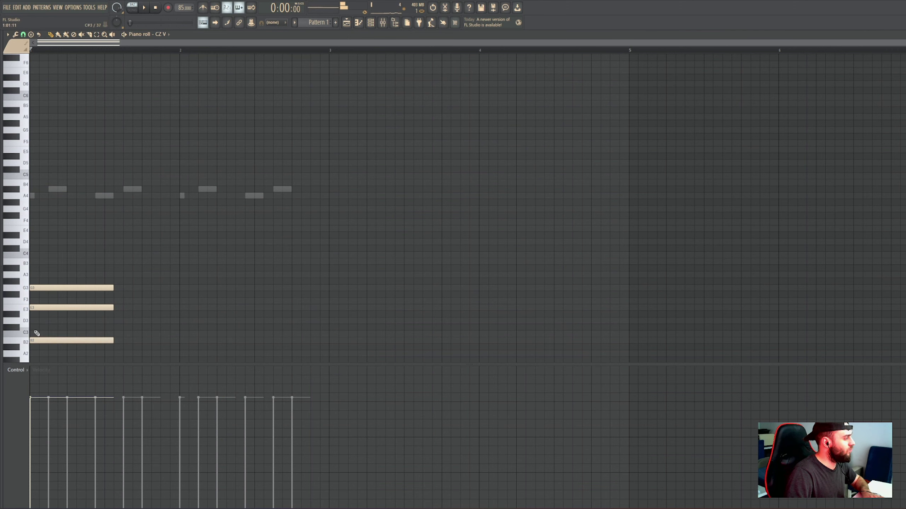
key(space)
scroll(166, 225, down, 2)
key(ctrl+a)
mouse_move(113, 248)
mouse_down()
mouse_move(296, 246)
mouse_move(278, 255)
mouse_move(289, 254)
mouse_move(261, 247)
mouse_up()
click(295, 248)
right_click(328, 249)
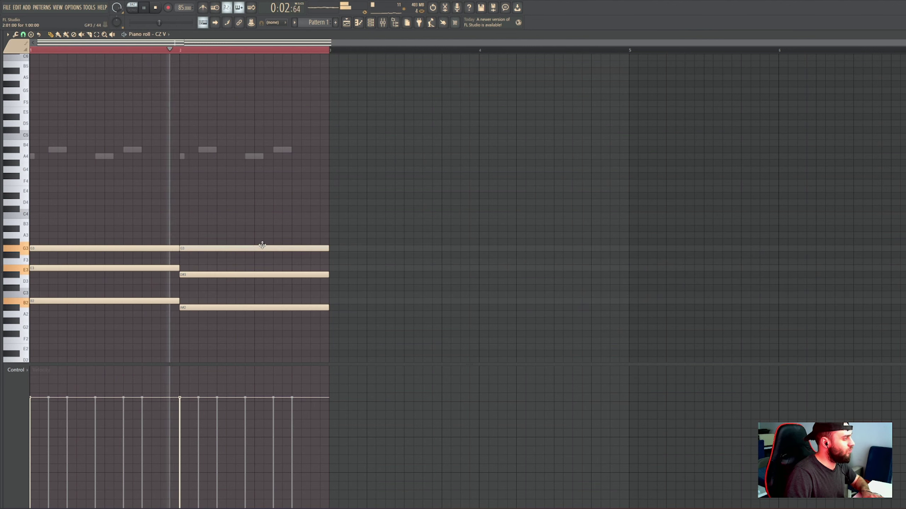
Move the two lower notes of the bar 2 chord up to E3 and B2, and duplicate both chords into bars 3 and 4.
drag(216, 274, 216, 267)
drag(202, 309, 201, 301)
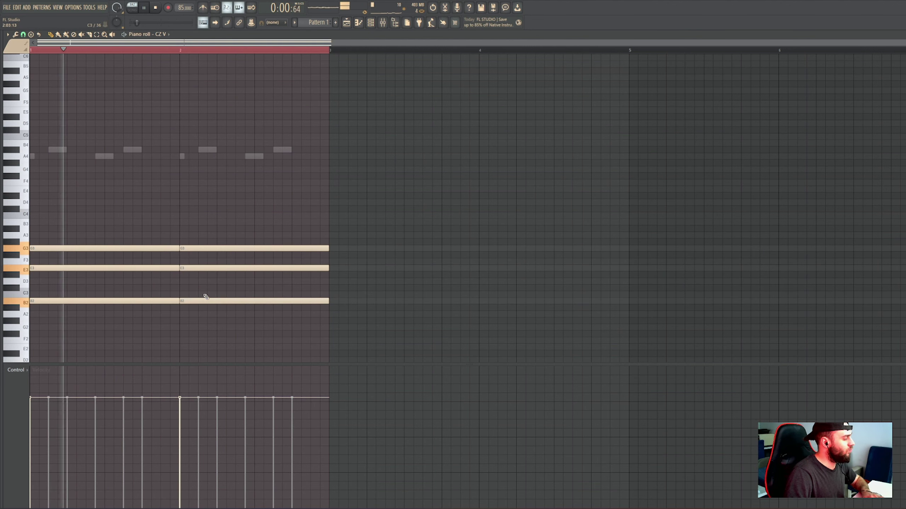
drag(202, 248, 224, 250)
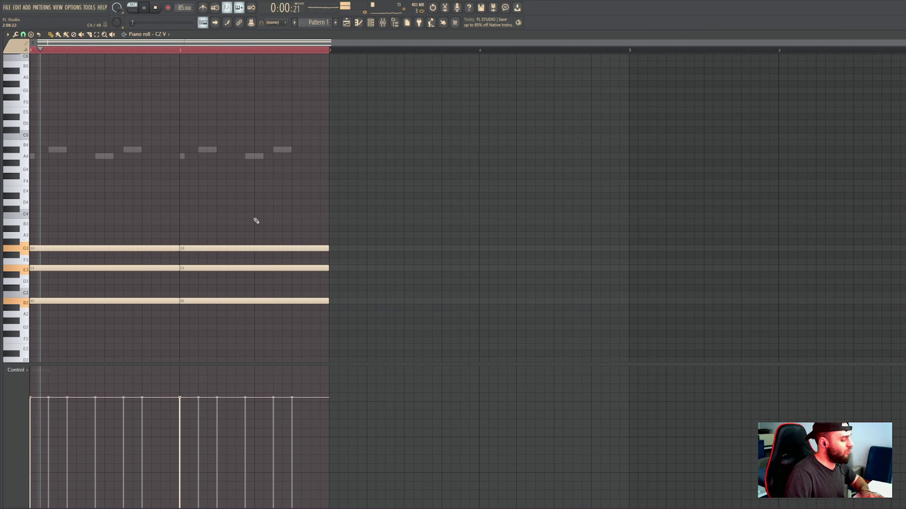
key(ctrl+a)
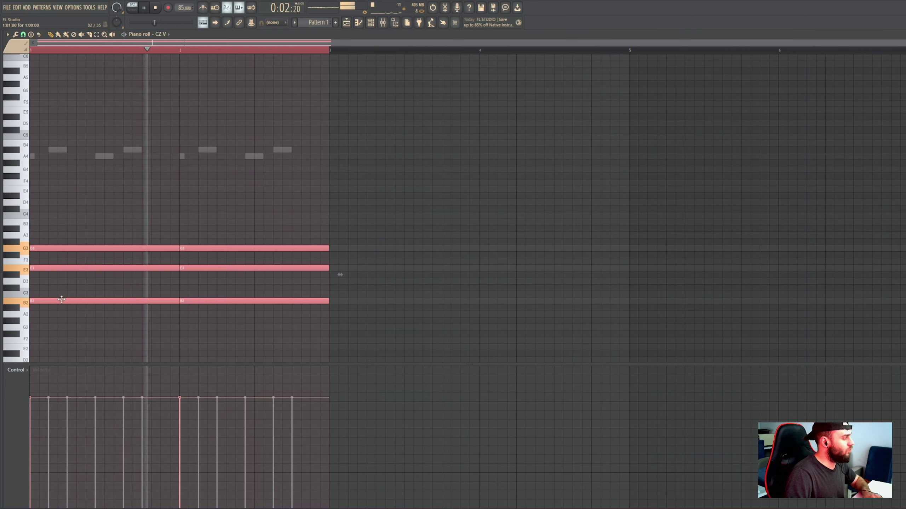
key(ctrl+b)
Copy the two-bar pattern of the Tom - Aria 3 #2 channel into bars 3 and 4 of its piano roll.
click(374, 23)
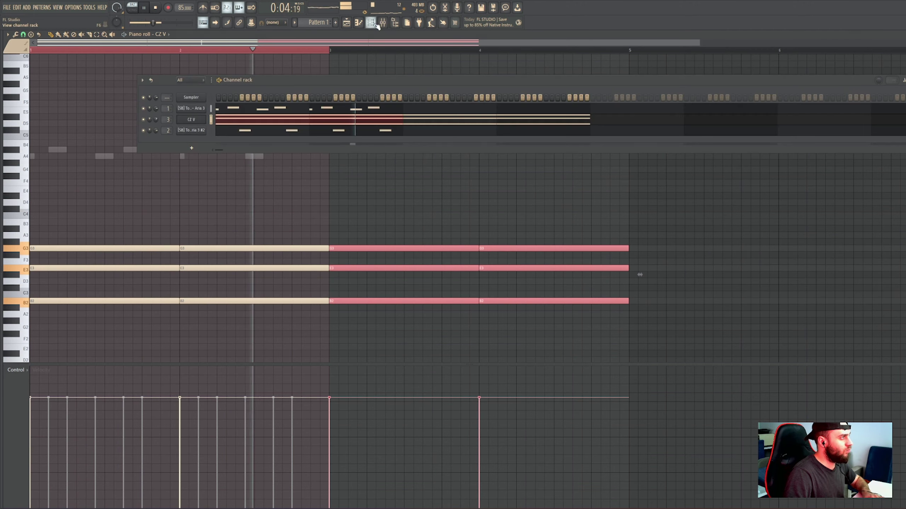
drag(211, 109, 211, 131)
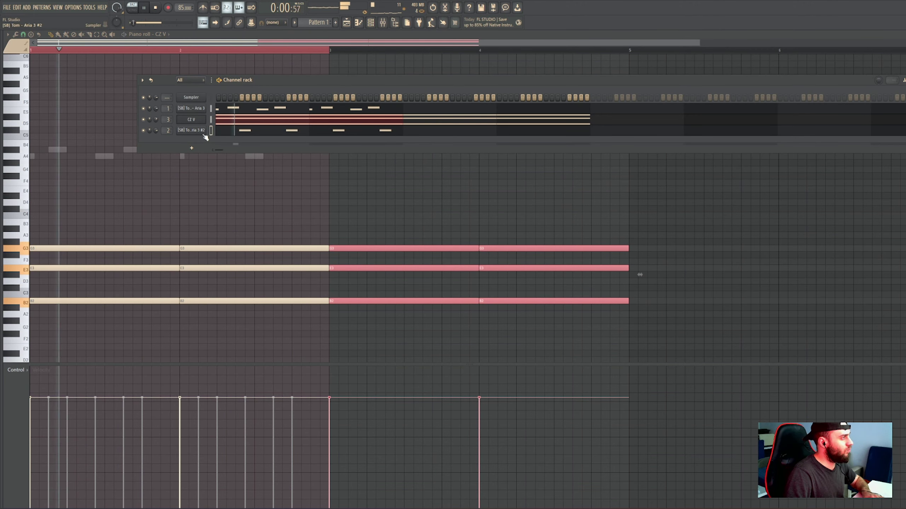
scroll(203, 132, up, 2)
click(240, 107)
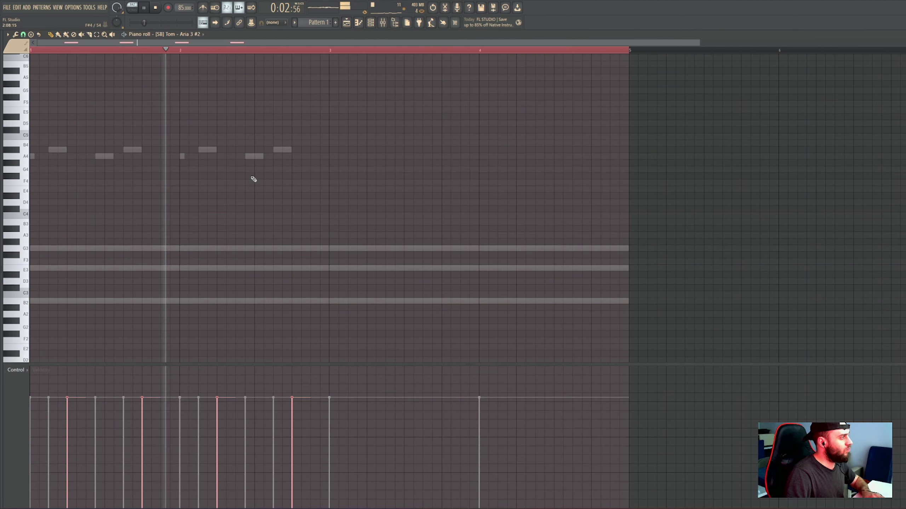
scroll(309, 168, up, 5)
shift+drag(77, 144, 373, 149)
ctrl+scroll(373, 159, down, 1)
ctrl+scroll(372, 160, down, 1)
Copy the two-bar pattern of the first Tom - Aria 3 channel into bars 3 and 4 of its piano roll.
key(F6)
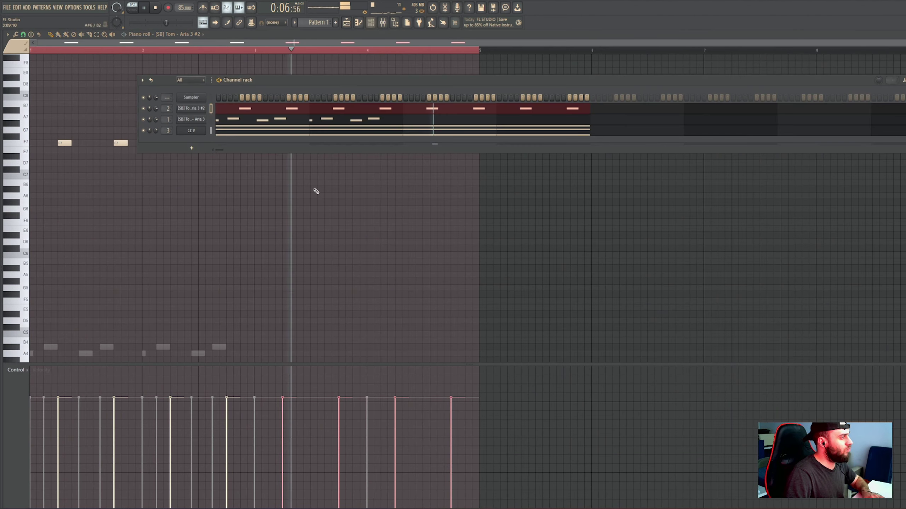
click(265, 125)
scroll(236, 222, down, 4)
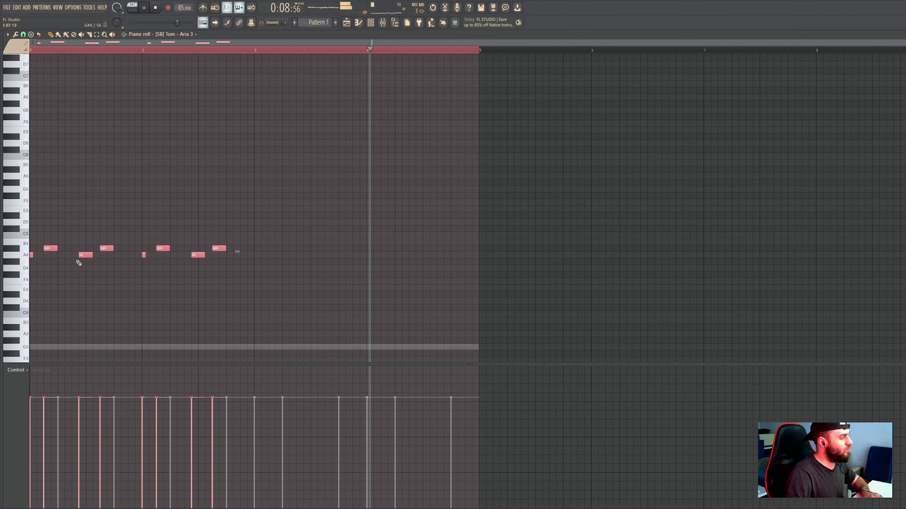
shift+drag(86, 256, 307, 255)
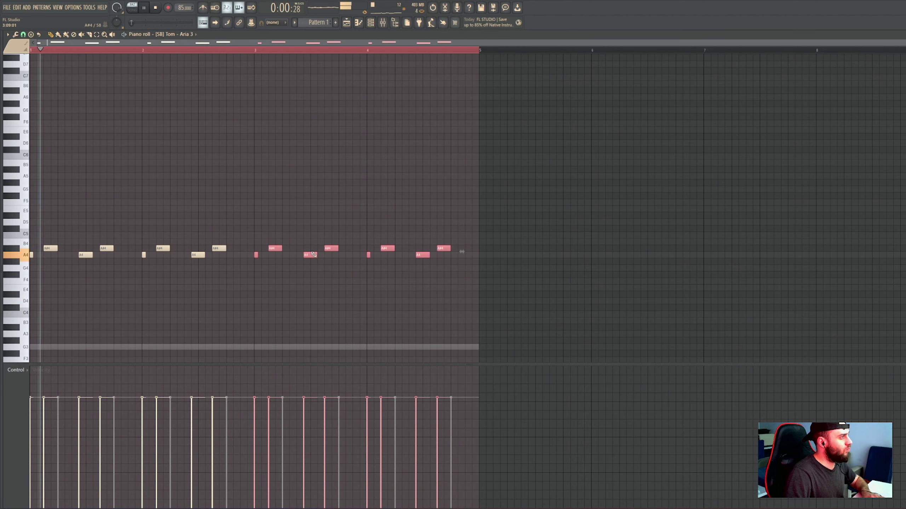
Add the BASS_MINIMUM (C) sample from the browser as a new channel and draw a four-bar E5 note for it.
click(371, 24)
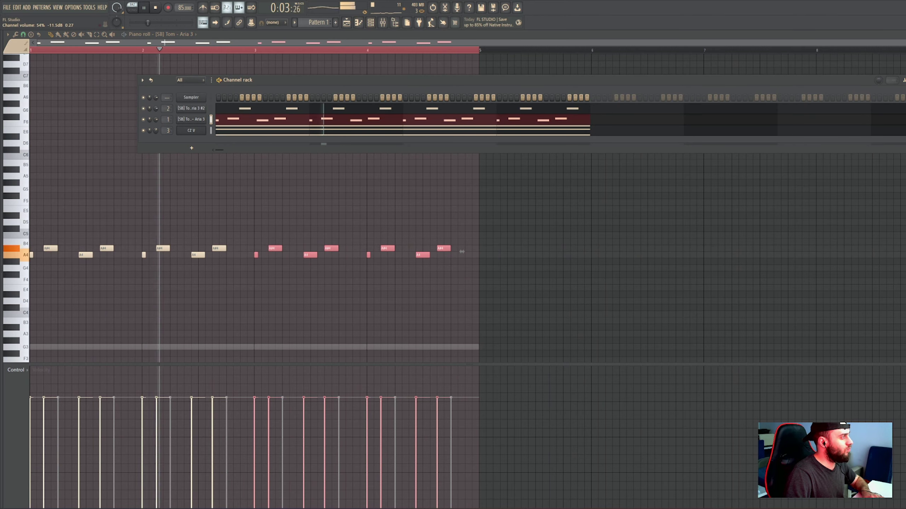
key(alt+F8)
key(alt+F8)
key(alt+F8)
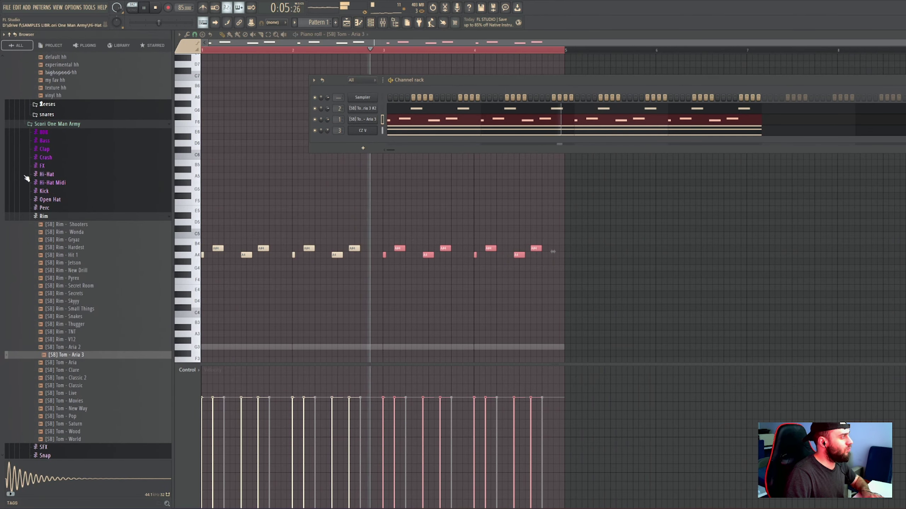
key(alt+F8)
scroll(94, 234, up, 6)
key(alt+F8)
scroll(31, 152, up, 15)
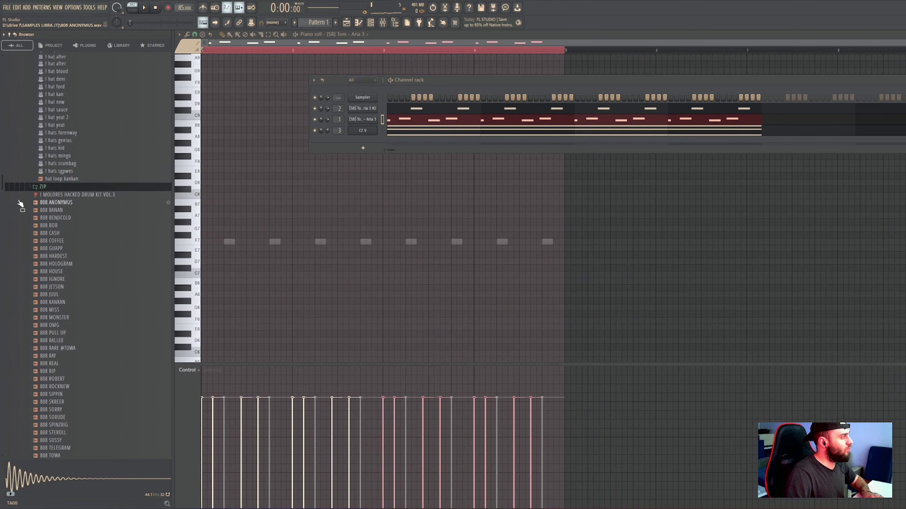
key(alt+F8)
key(alt+F8)
scroll(1, 126, up, 15)
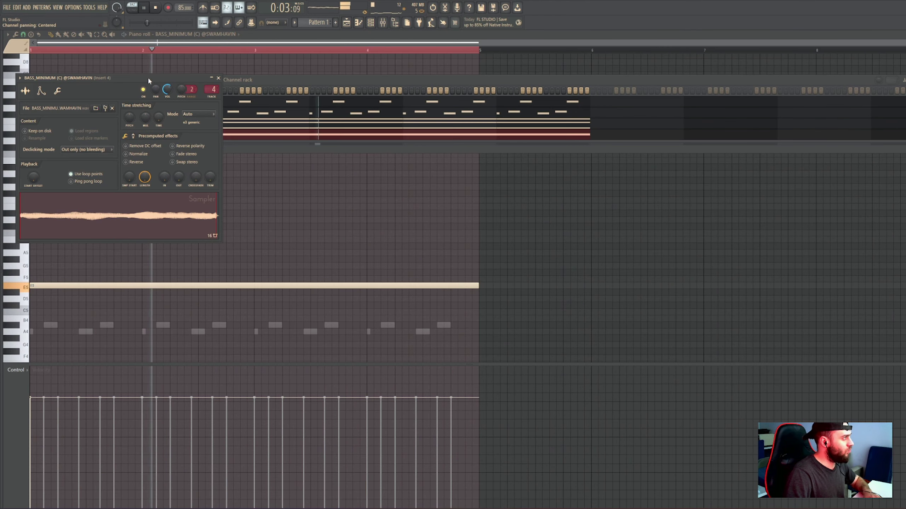
drag(147, 77, 334, 192)
Solo the BASS_MINIMUM channel during playback, raise its volume slightly, and unsolo it.
right_click(144, 137)
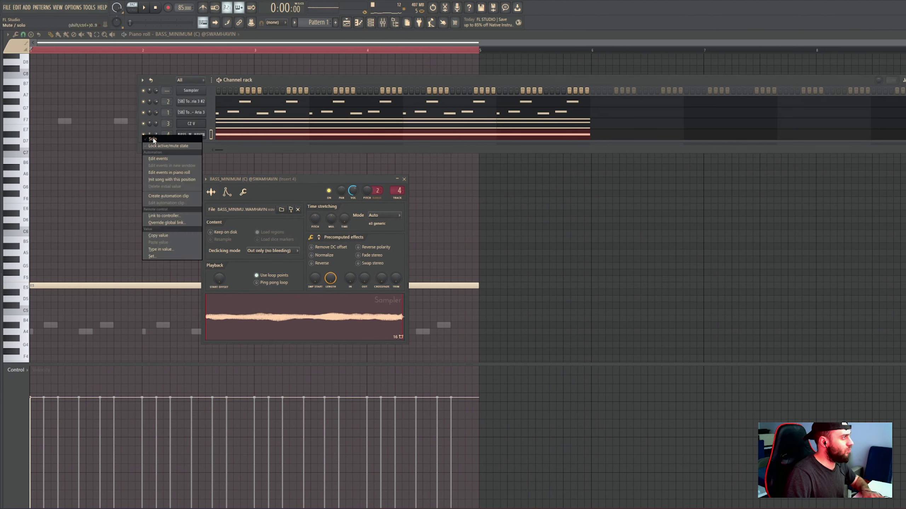
click(151, 141)
key(space)
drag(156, 136, 156, 128)
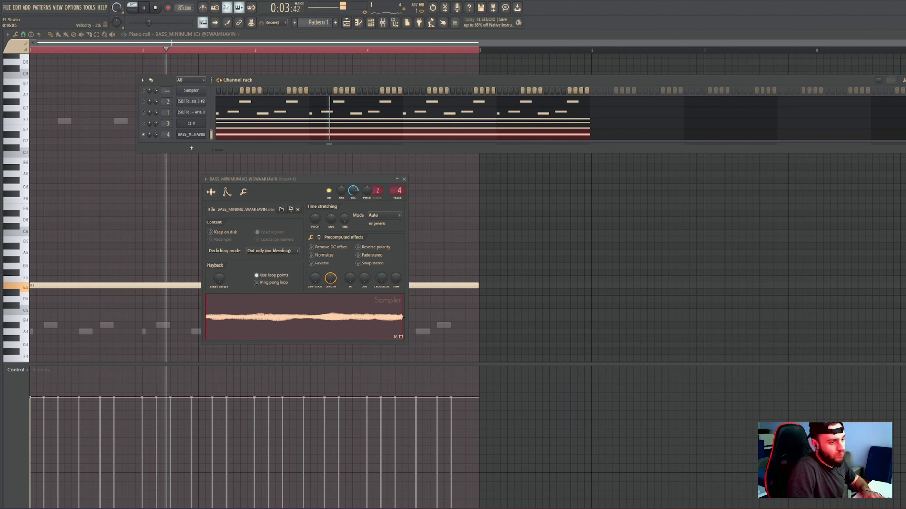
click(895, 508)
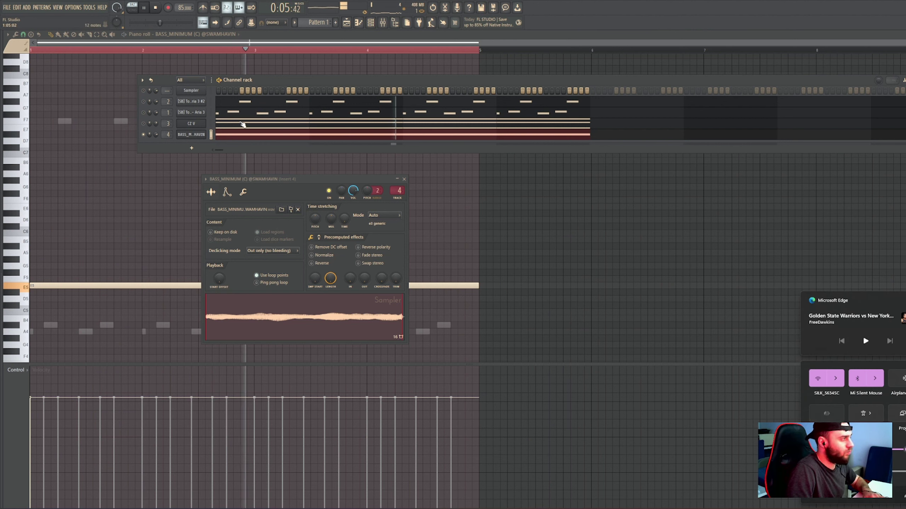
click(325, 184)
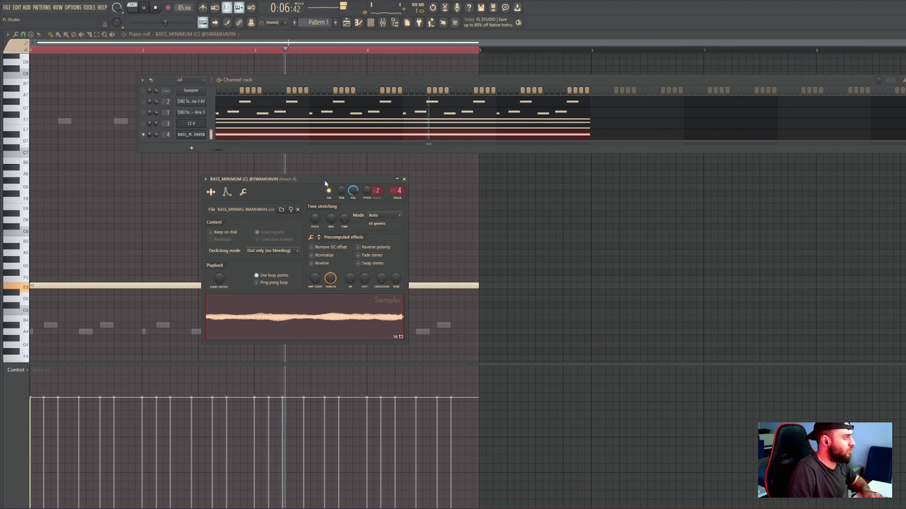
right_click(144, 135)
click(154, 139)
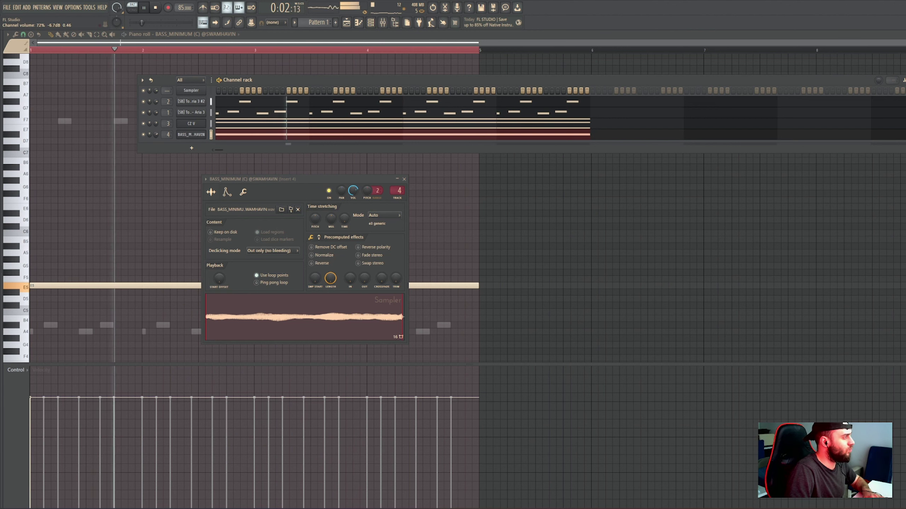
Look through the +ARP folder of the oneshot library and audition the ARP_REARRANGE 139BPM (Fm) sample.
key(alt+F8)
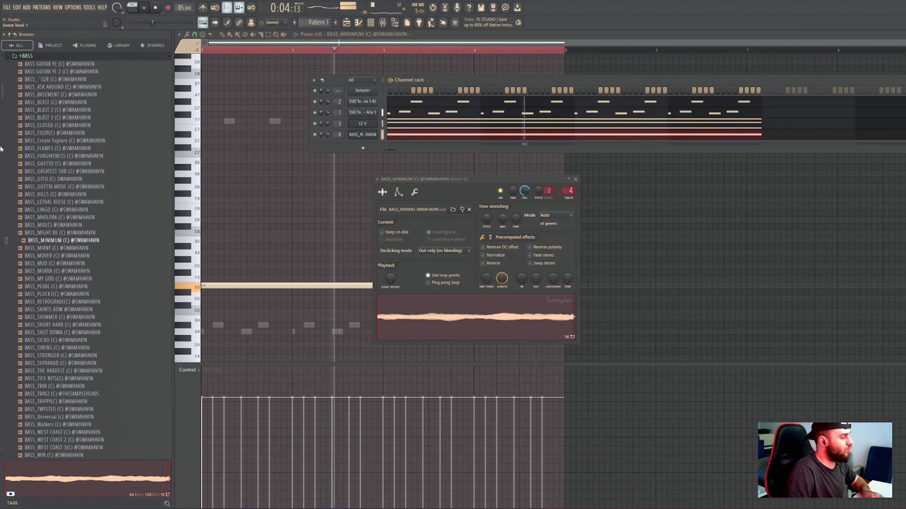
click(36, 148)
click(29, 140)
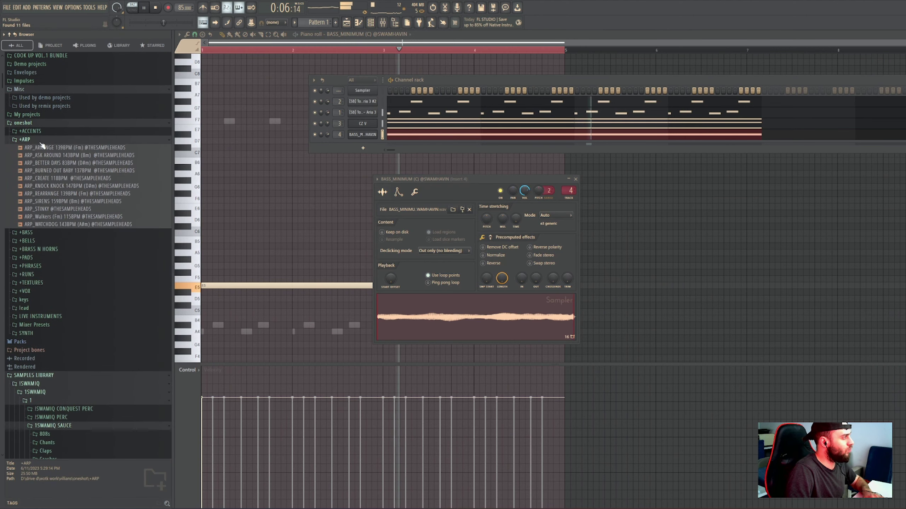
click(58, 195)
key(alt+F8)
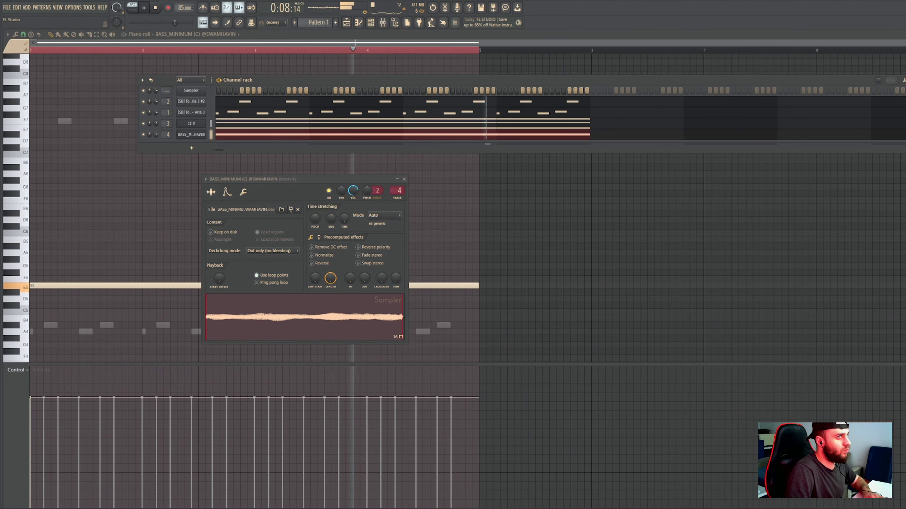
Place a Pattern 1 clip on Track 7 of the playlist, starting at bar 1.
click(903, 35)
click(331, 71)
drag(357, 70, 123, 191)
Audition the ARP_STINKY and ARP_Walkers (Fm) 115BPM samples in the +ARP folder.
key(alt+F8)
click(50, 209)
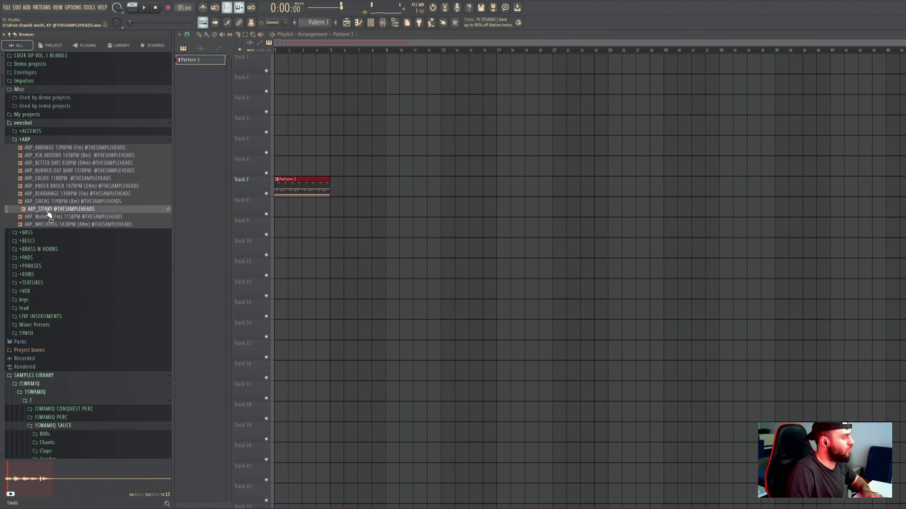
click(57, 217)
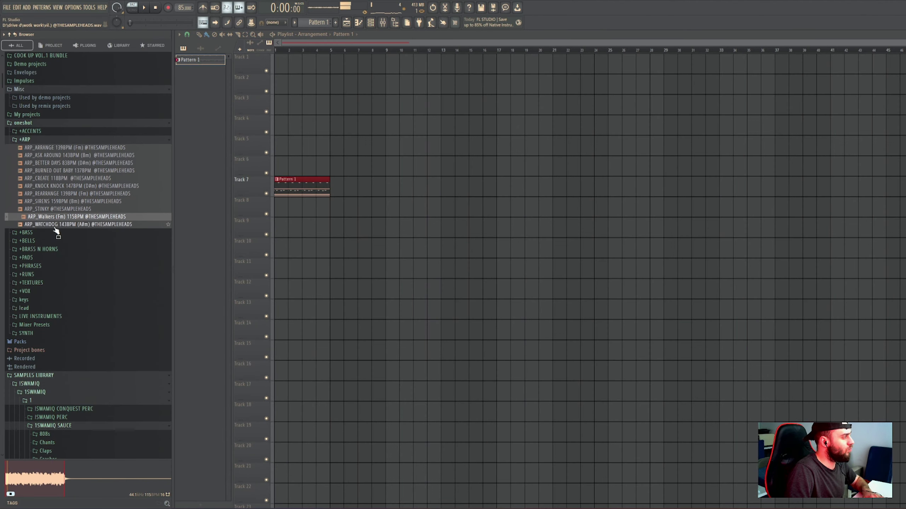
drag(62, 221, 318, 201)
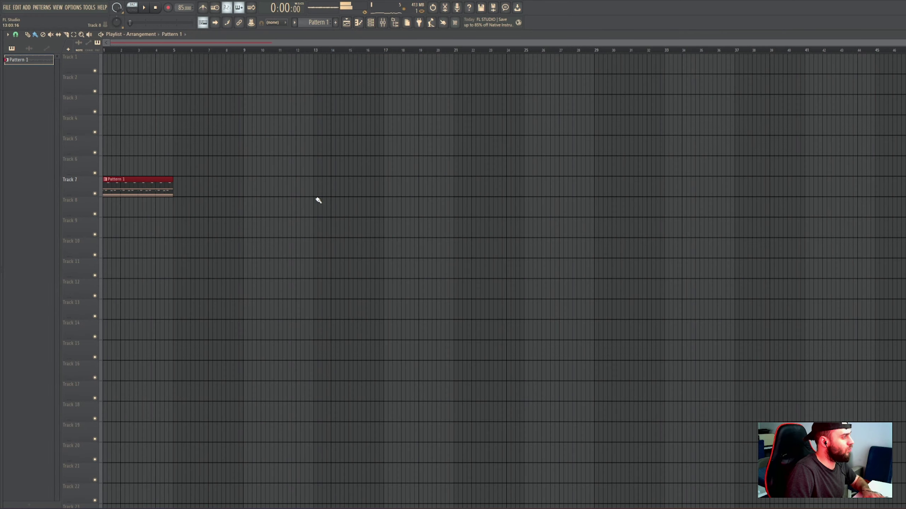
double_click(130, 194)
scroll(97, 216, up, 3)
click(371, 23)
mouse_move(9, 182)
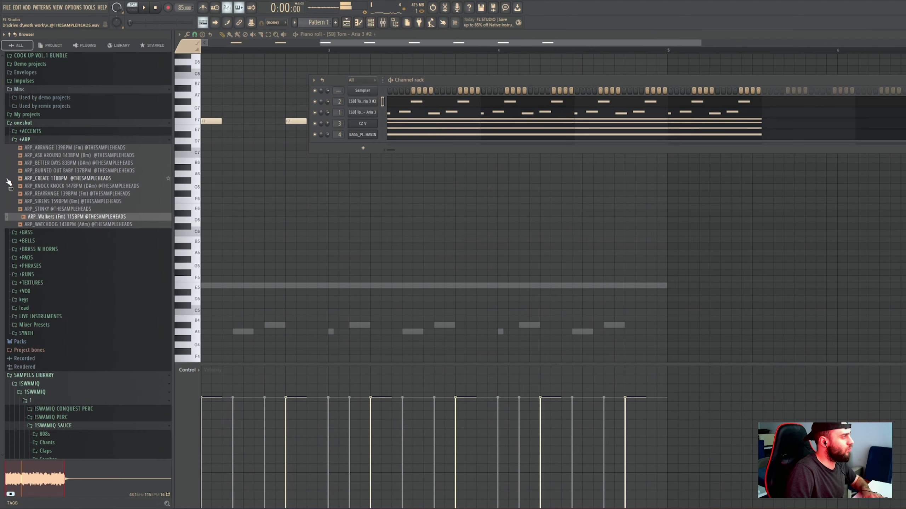
click(902, 34)
mouse_move(62, 196)
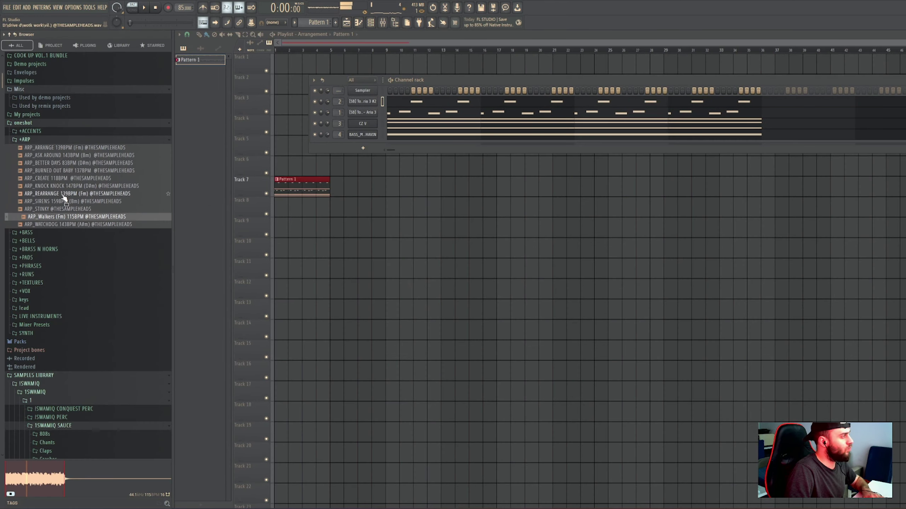
Browse the +TEXTURES folder and audition FXCK 130BPM (Fm), NEVER WAS and NEVER LOSE 159BPM (F#m).
click(41, 140)
click(38, 199)
click(47, 225)
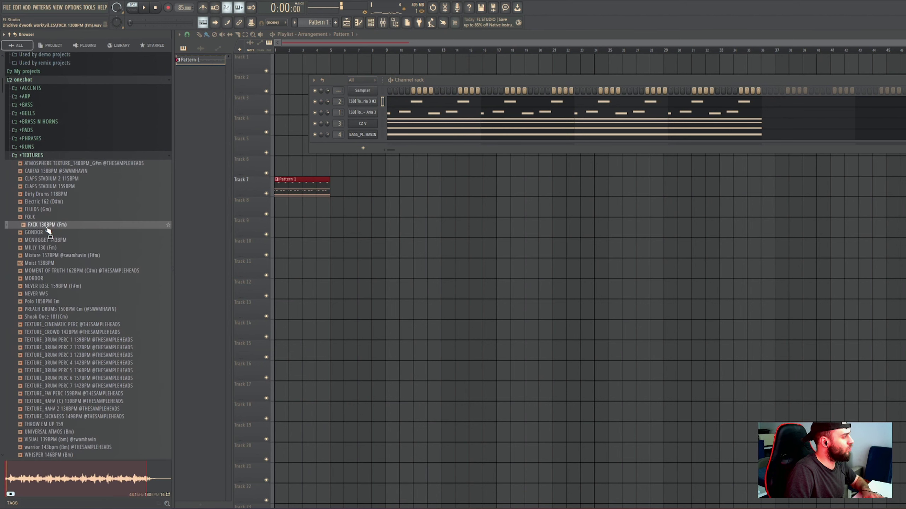
scroll(42, 282, down, 1)
click(42, 282)
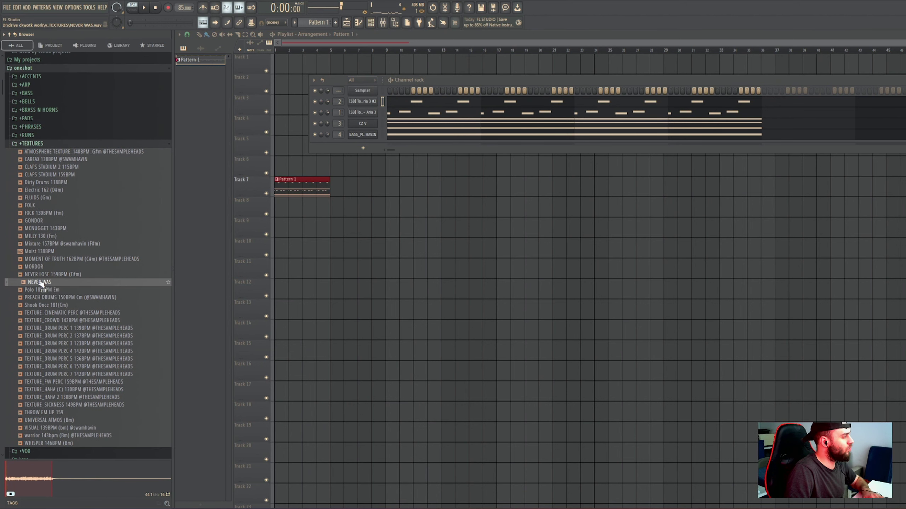
click(62, 274)
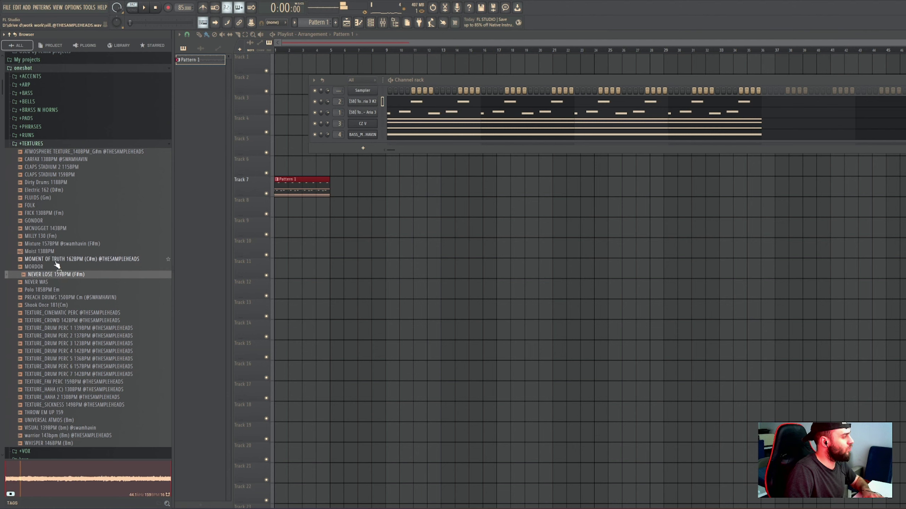
Place the NEVER LOSE 159BPM (F#m) sample on Track 8 at bar 1 and a second Pattern 1 clip on Track 7 at bar 5.
drag(165, 272, 267, 215)
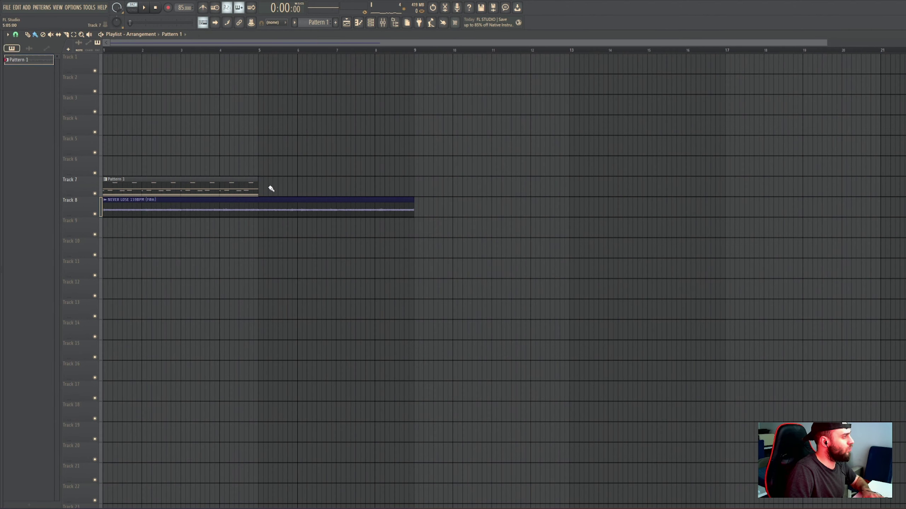
click(271, 189)
Trim the NEVER LOSE clip on Track 8 to end at bar 5, and delete it from the playlist.
double_click(276, 206)
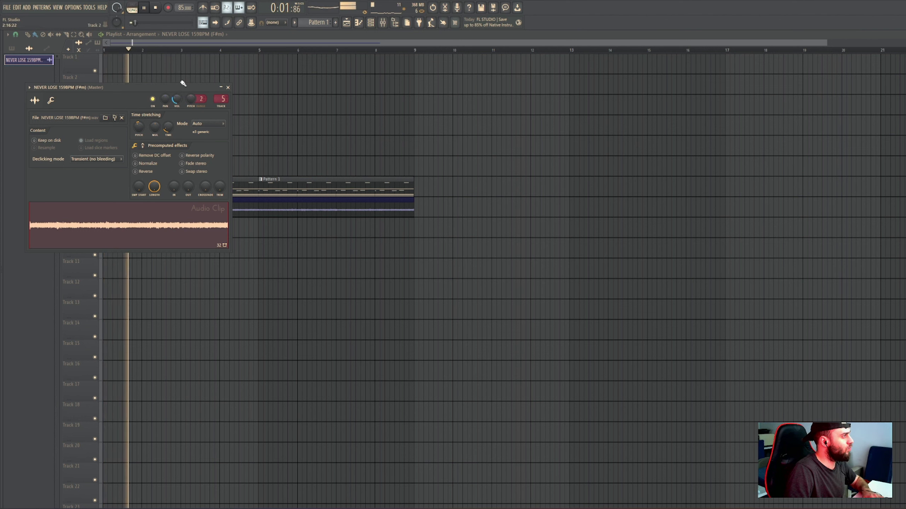
drag(181, 87, 474, 134)
key(Escape)
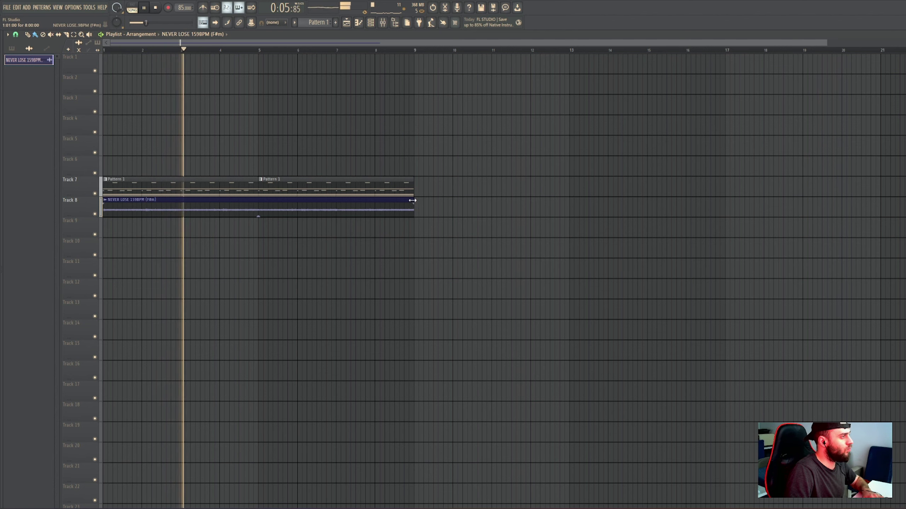
drag(412, 201, 258, 221)
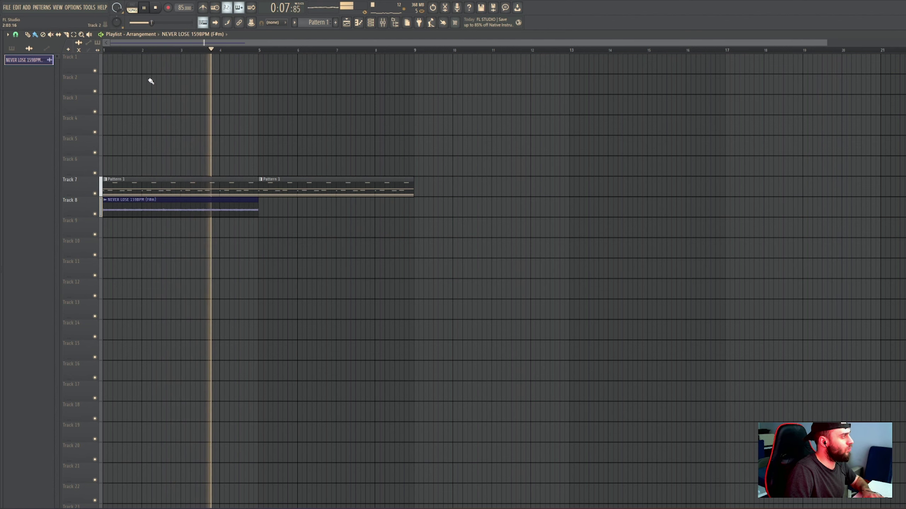
right_click(224, 206)
Audition the TEXTURE_DRUM PERC samples 1, 4, 5, 6 and 7 in the +TEXTURES folder.
key(alt+F8)
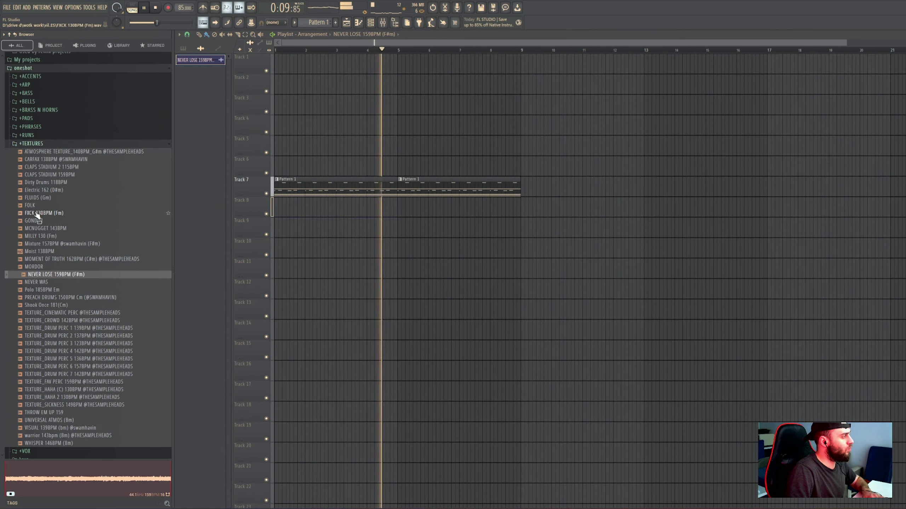
click(49, 328)
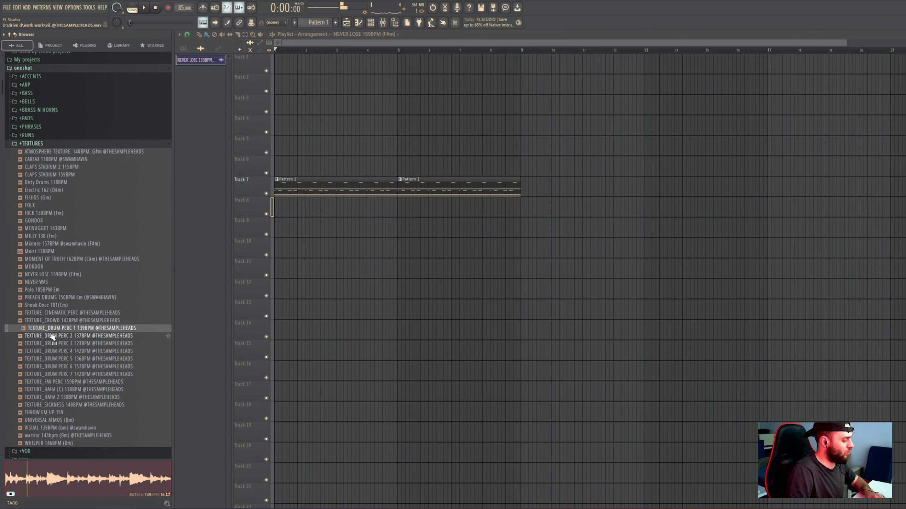
click(53, 351)
click(55, 359)
click(57, 366)
click(60, 375)
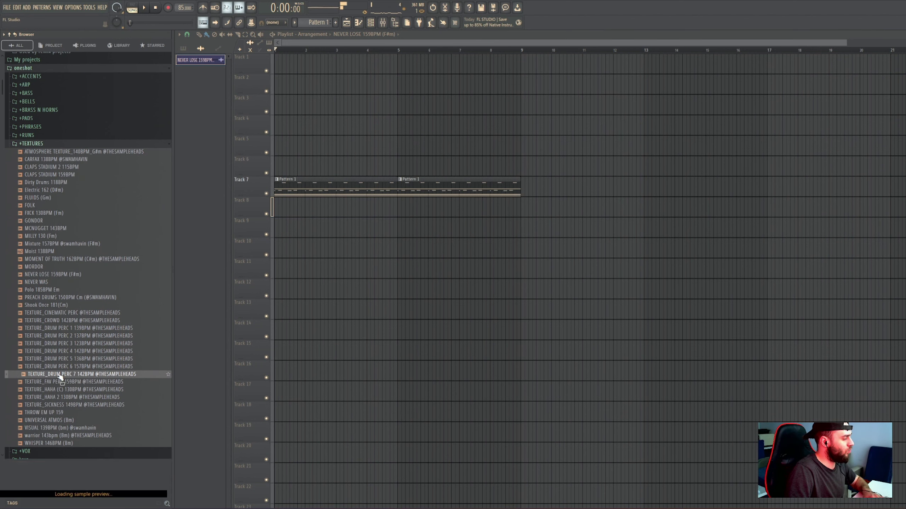
click(68, 367)
click(70, 359)
Place TEXTURE_DRUM PERC 7 142BPM on Track 9 from bar 1 and trim the clip to four bars.
drag(65, 373, 240, 232)
key(space)
double_click(241, 233)
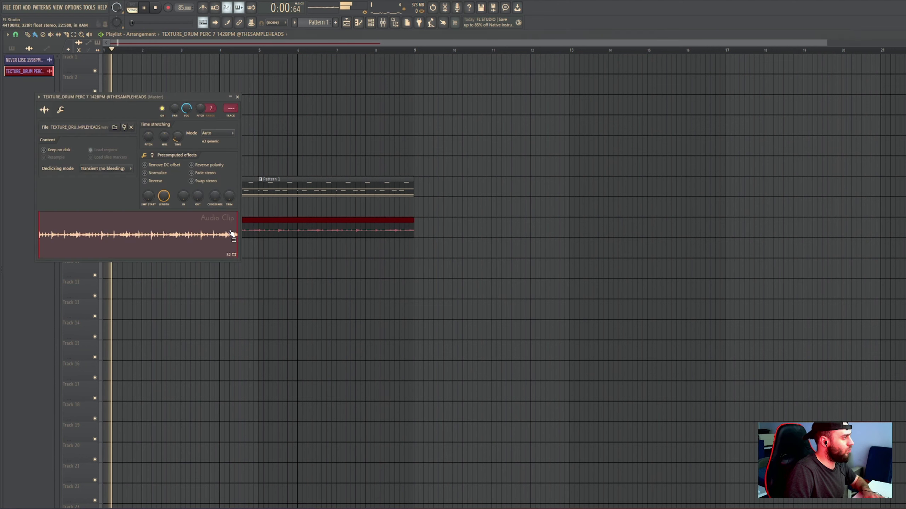
key(Escape)
drag(413, 220, 258, 221)
Lower the TEXTURE_DRUM PERC 7 channel volume to about 4% and remove its clip from the playlist.
double_click(237, 234)
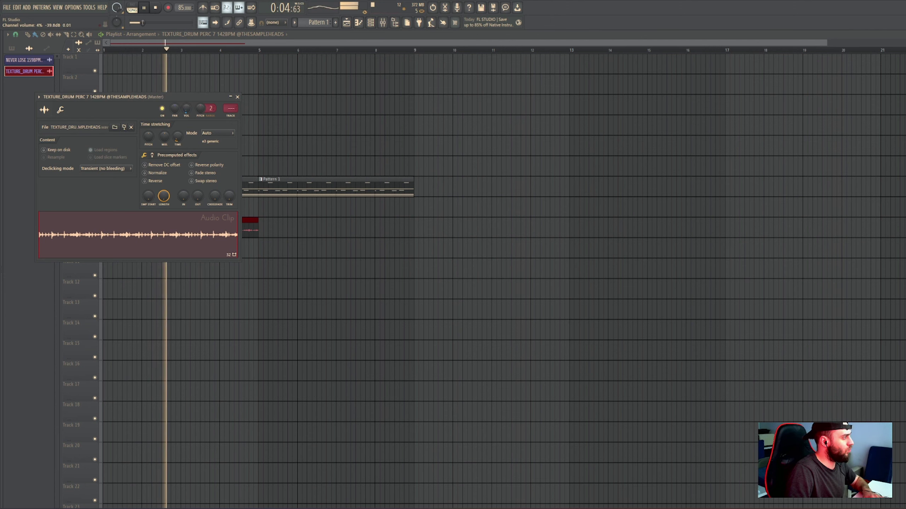
key(Escape)
drag(242, 227, 225, 194)
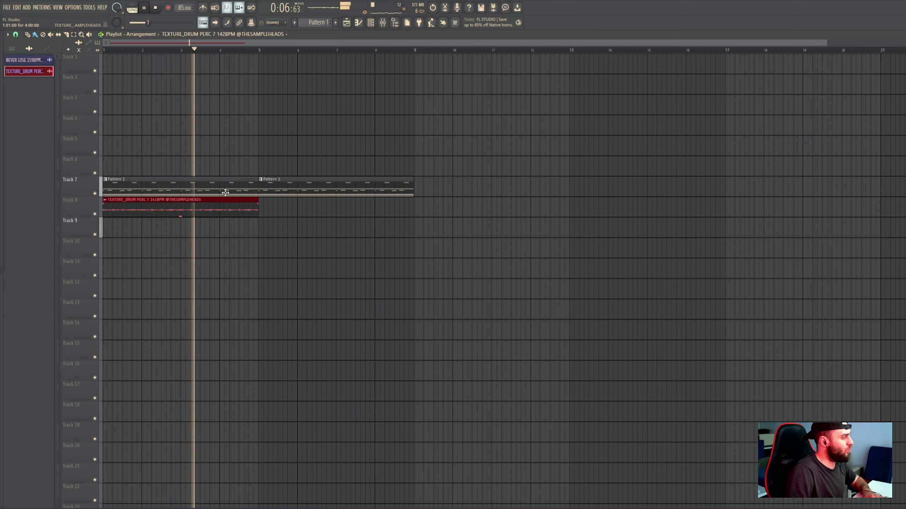
right_click(242, 216)
Stop playback, open the +VOX folder and audition its vocal one-shots, including VOX 1 to VOX 6 and VOX 8_HORRROR SCREAM.
mouse_move(33, 299)
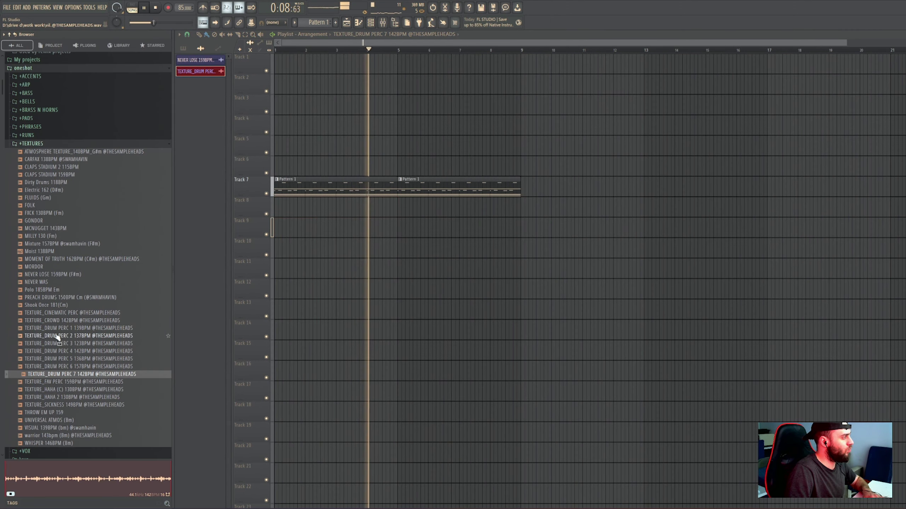
key(space)
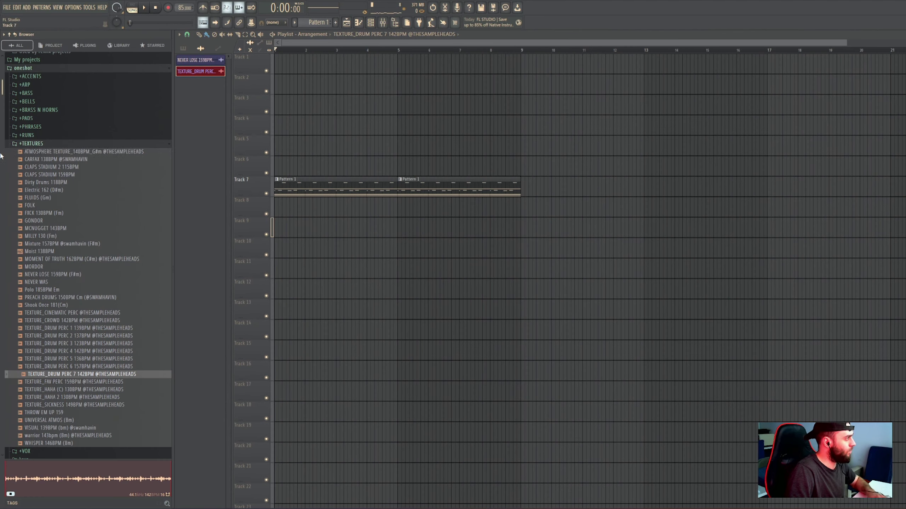
click(29, 144)
click(32, 161)
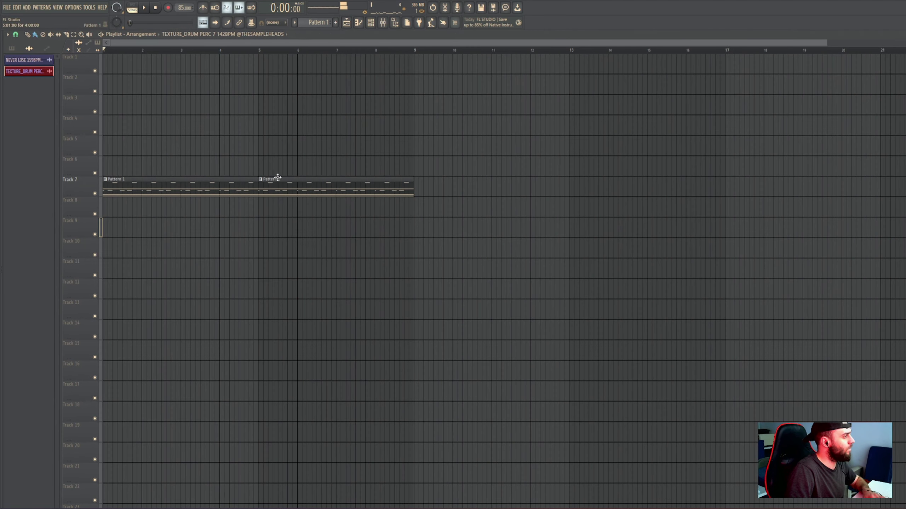
click(370, 23)
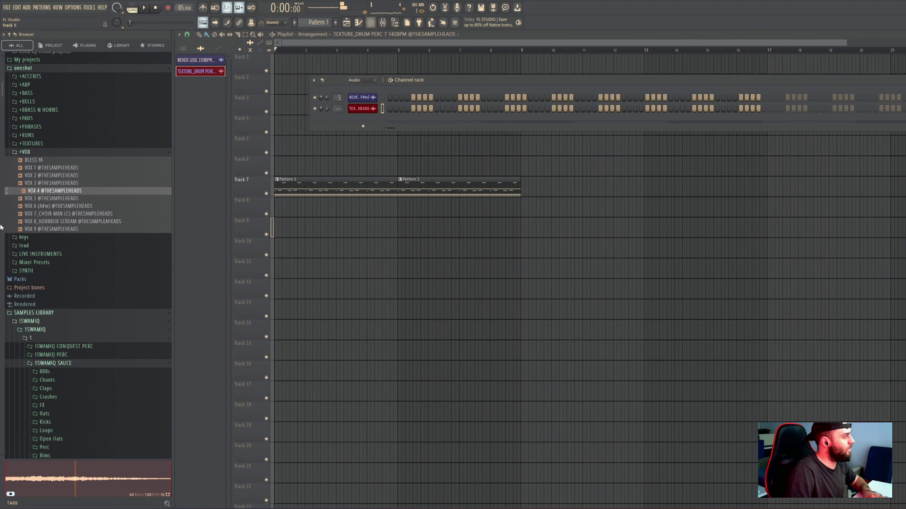
click(57, 221)
click(57, 206)
click(56, 198)
click(57, 190)
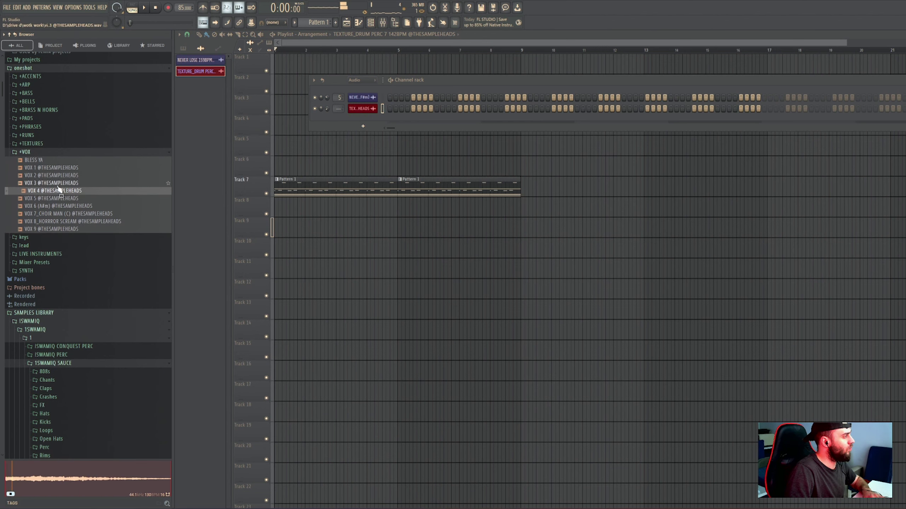
click(57, 182)
click(57, 176)
click(57, 168)
Add the VOX 2 sample as a new channel in the channel rack's Unsorted group.
drag(52, 179, 170, 148)
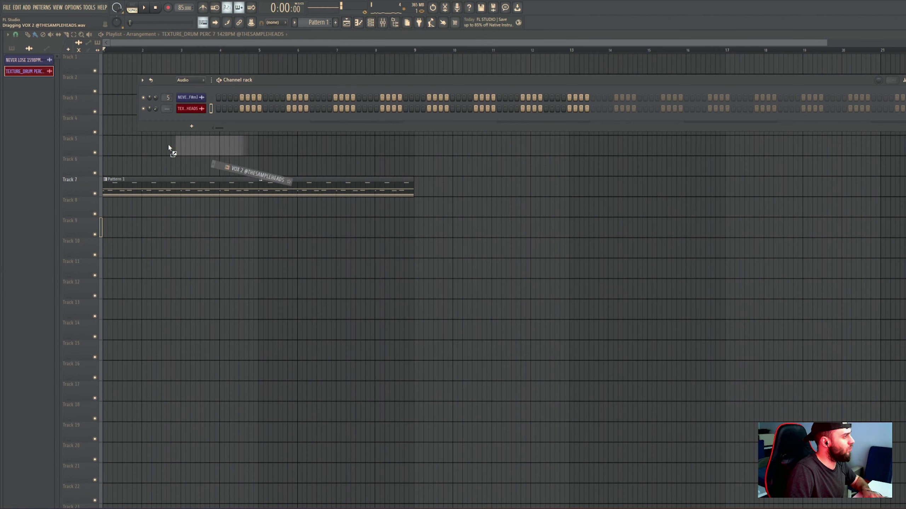
drag(9, 160, 11, 150)
click(368, 23)
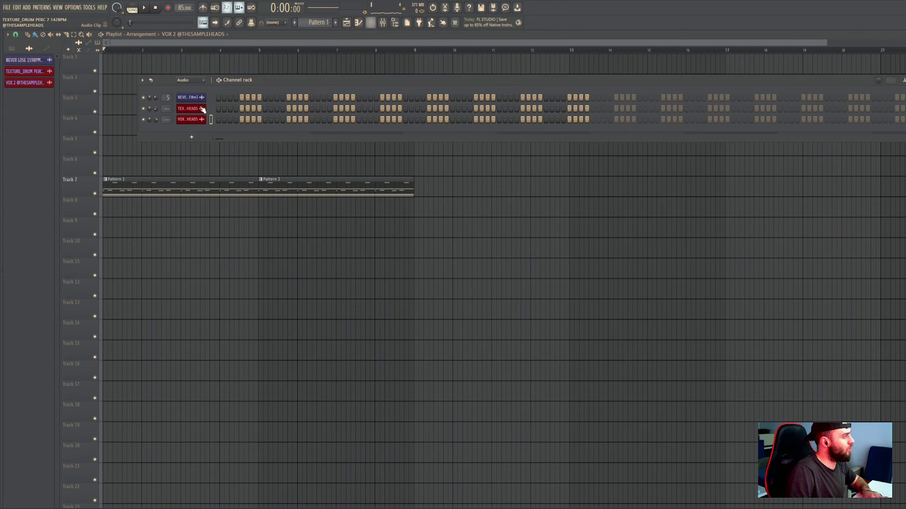
click(193, 106)
mouse_move(1, 257)
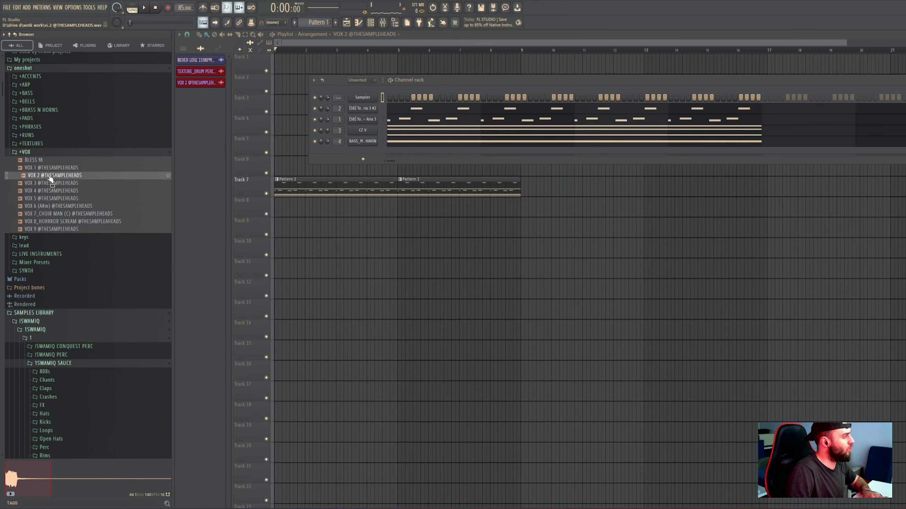
drag(51, 180, 217, 157)
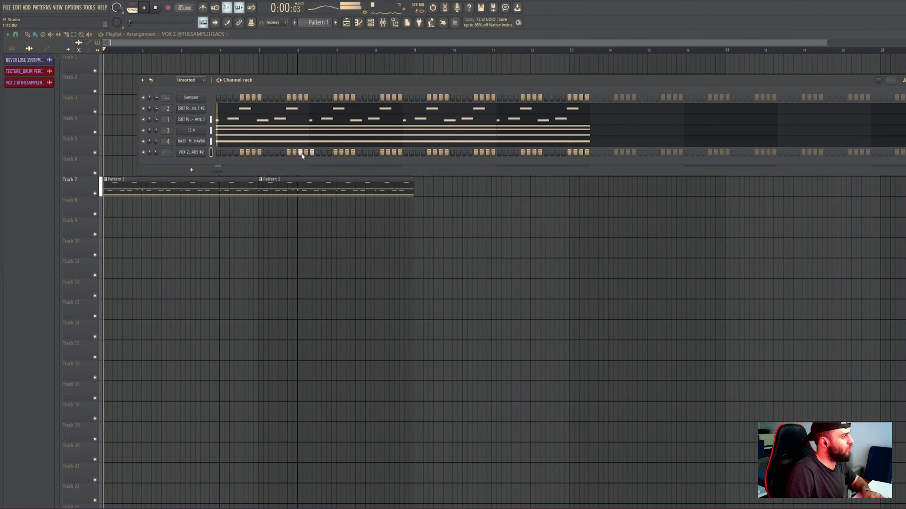
Place a C5 note for VOX 2 on step 15 of bar 1 in the piano roll and replay the pattern.
right_click(203, 151)
click(218, 154)
scroll(215, 317, down, 1)
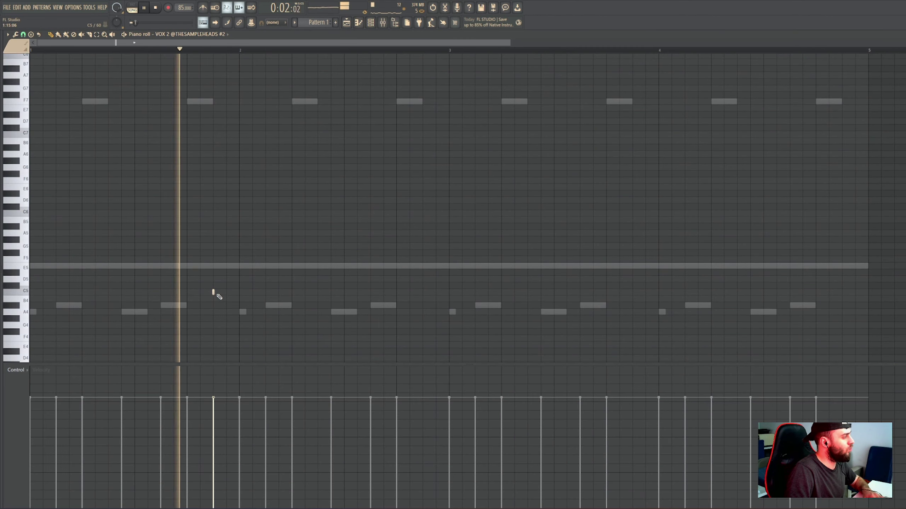
drag(216, 294, 223, 295)
click(377, 26)
key(space)
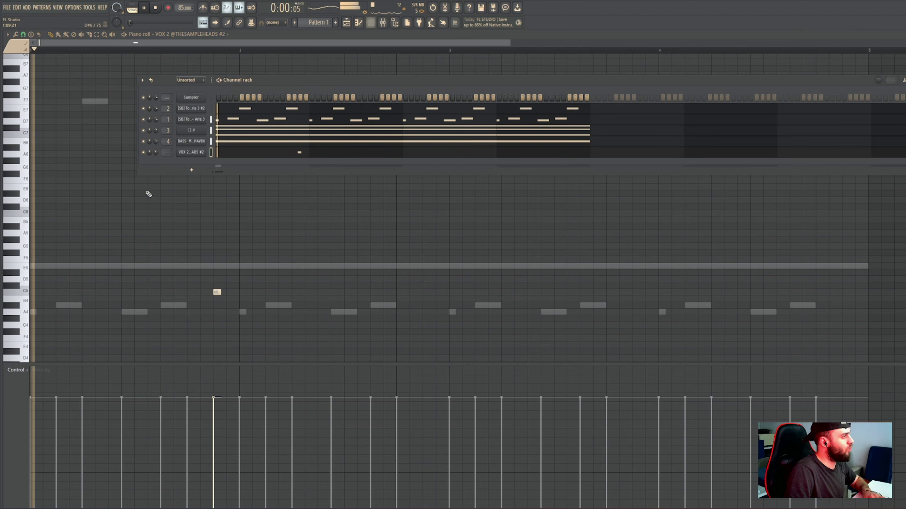
Lengthen the VOX 2 note in bar 1 to about one step.
click(188, 154)
click(263, 45)
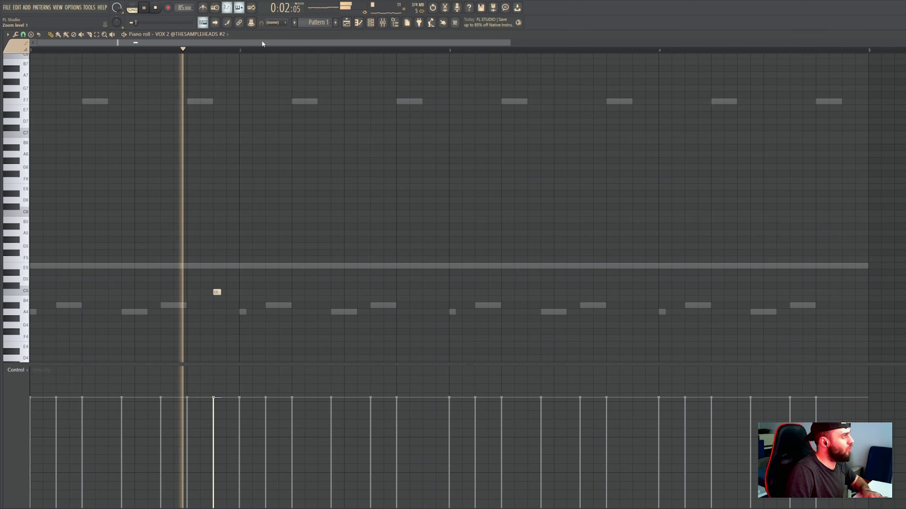
drag(218, 294, 224, 294)
scroll(312, 303, down, 2)
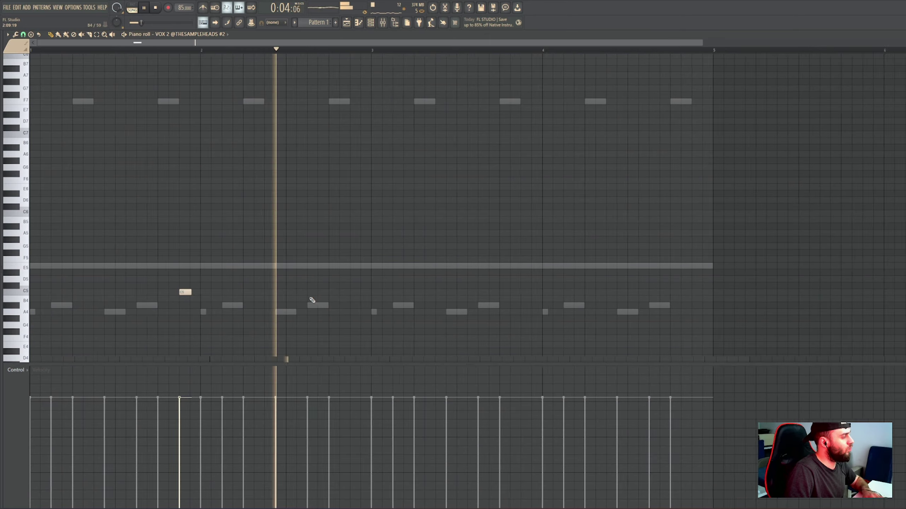
Repeat the VOX 2 C5 note near the end of bars 2, 3 and 4.
click(312, 293)
scroll(335, 295, down, 1)
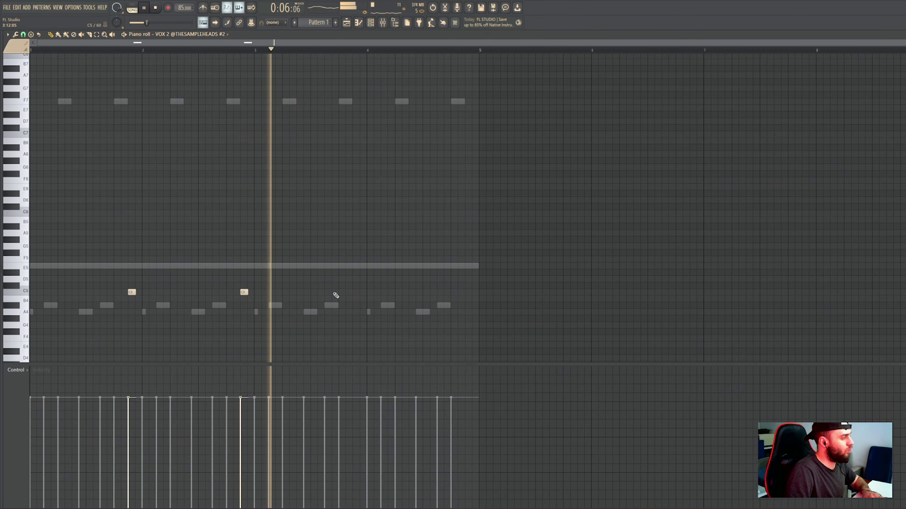
click(356, 293)
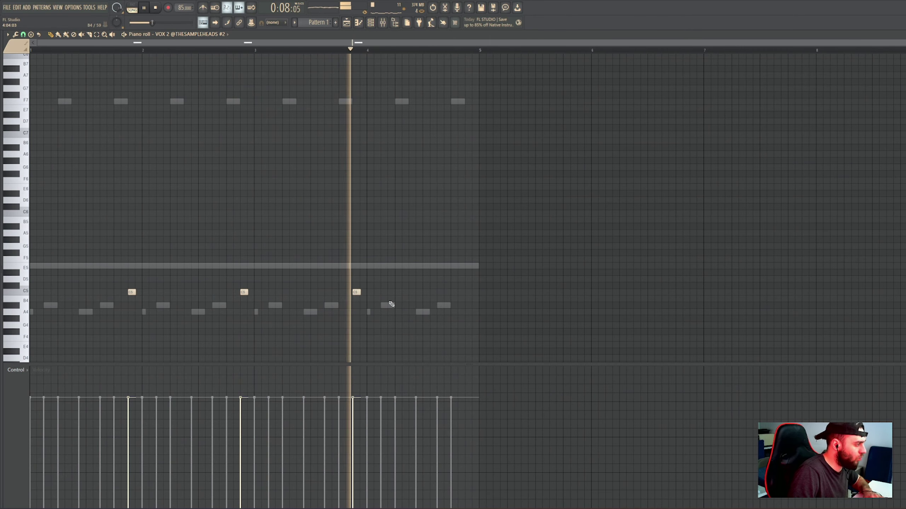
click(468, 293)
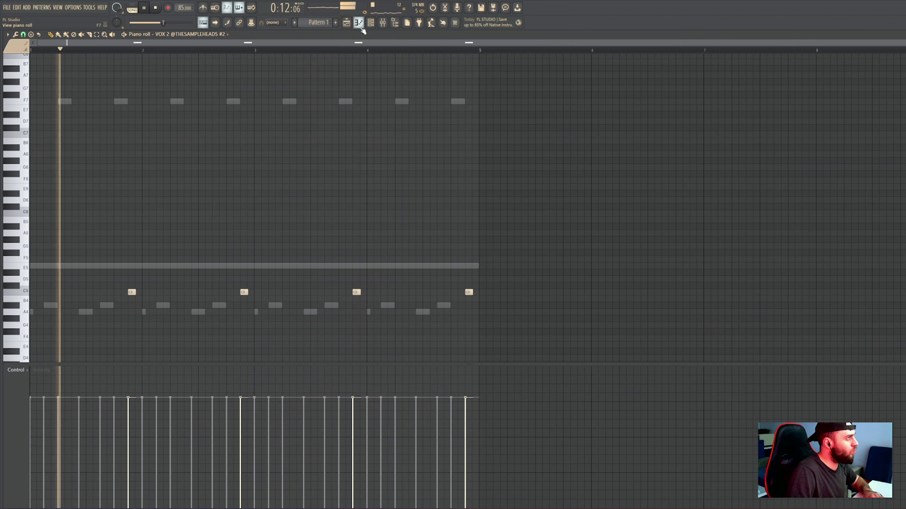
key(space)
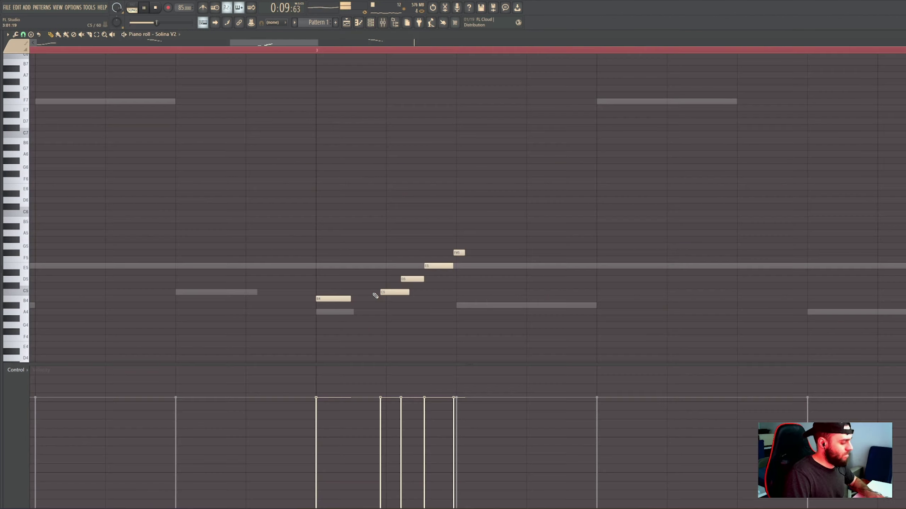
Shift the C5 note of the Solina V2 rising run in bar 3 slightly earlier, and show the channel rack during playback.
drag(385, 293, 378, 292)
key(space)
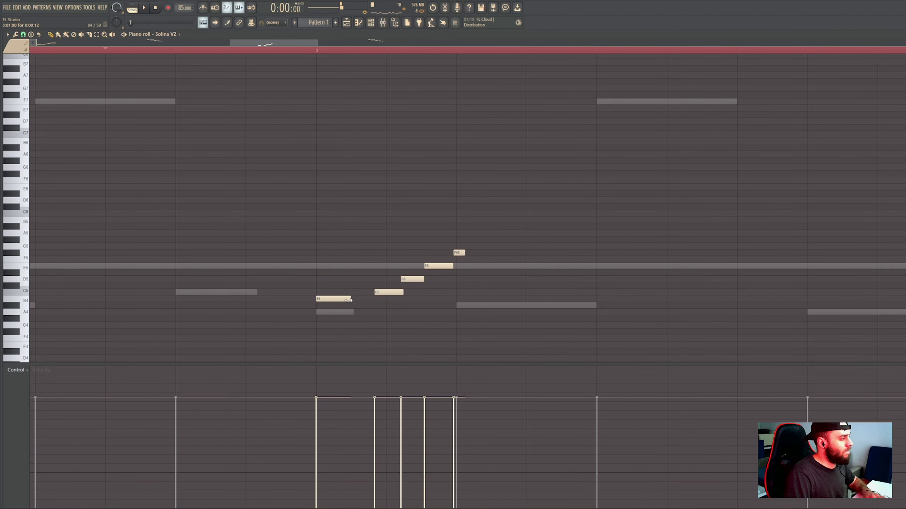
scroll(403, 301, down, 6)
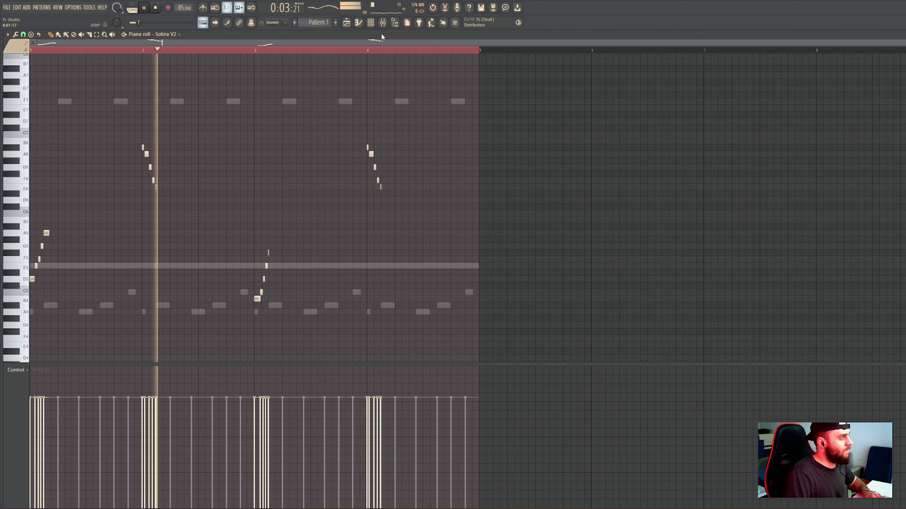
key(F6)
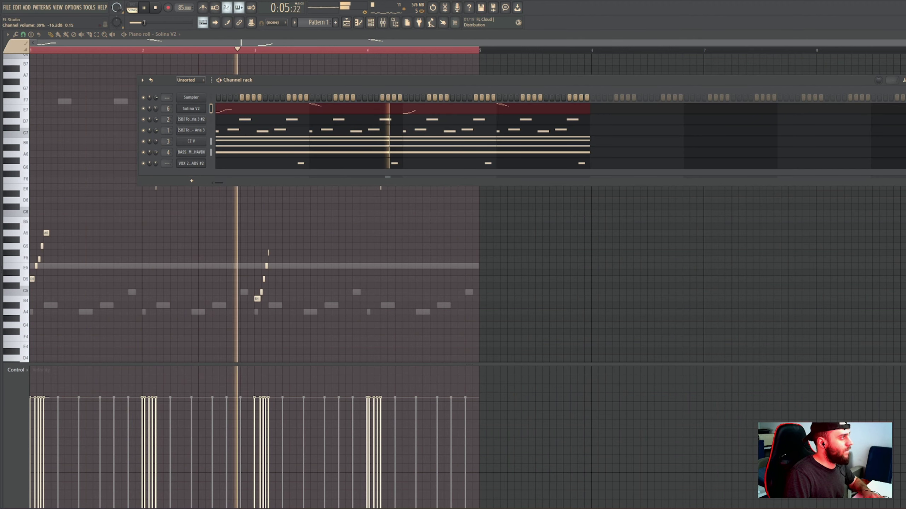
Delete the Solina V2 rising run in bar 3 and the falling run in bar 4.
right_click(268, 251)
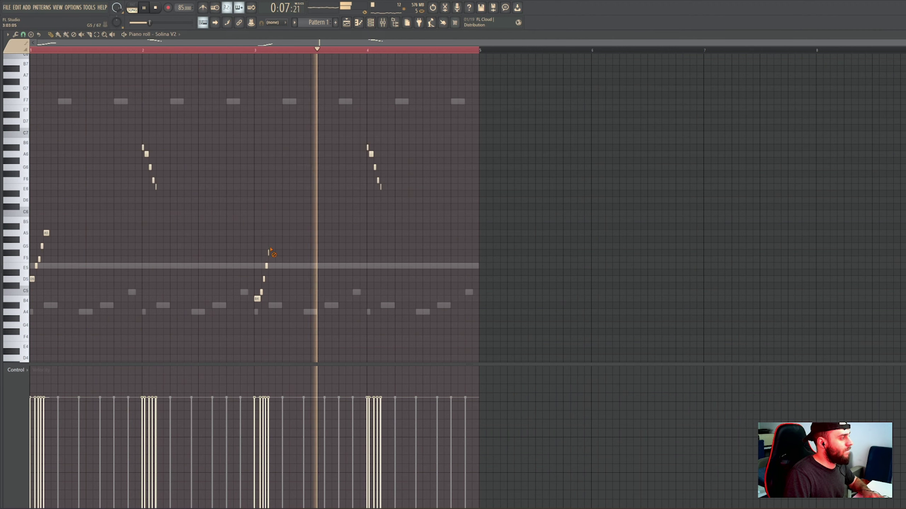
right_click(266, 270)
right_click(265, 278)
right_click(366, 139)
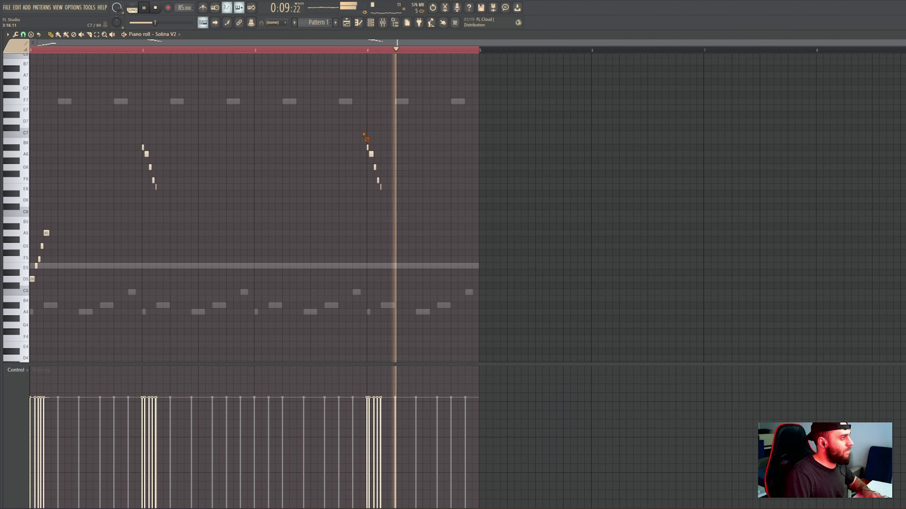
Copy the Solina V2 runs from bars 1 and 2 into bars 3 and 4.
key(ctrl+a)
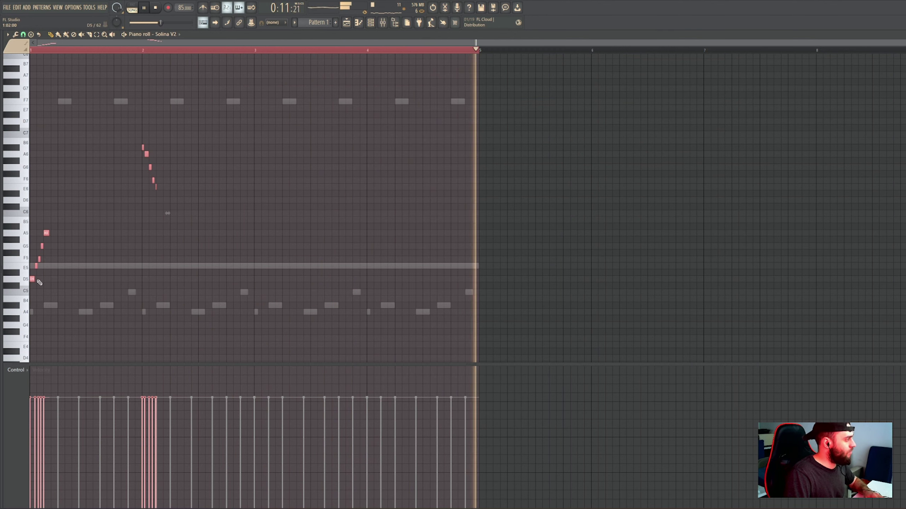
drag(32, 280, 261, 285)
ctrl+click(256, 172)
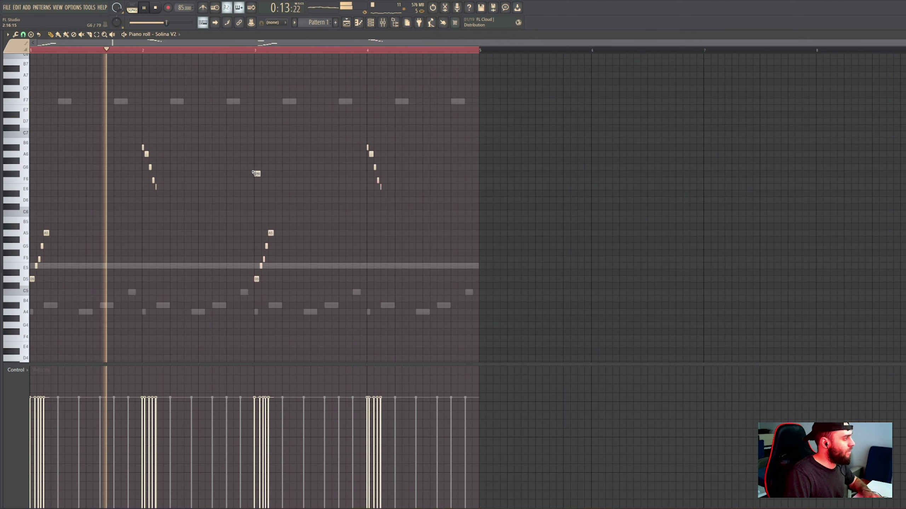
Show the channel rack, play the pattern with the Kick - Punch channel, and reverse the polarity of its sample.
click(372, 24)
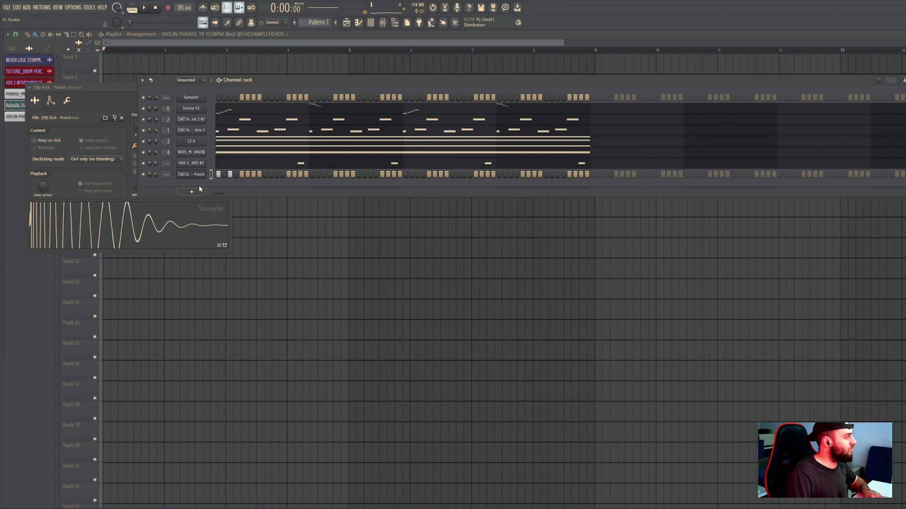
key(space)
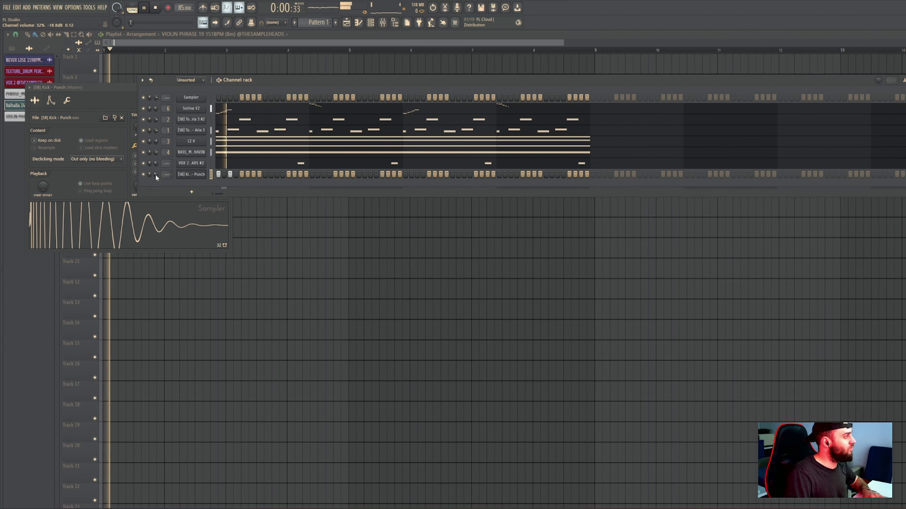
click(186, 175)
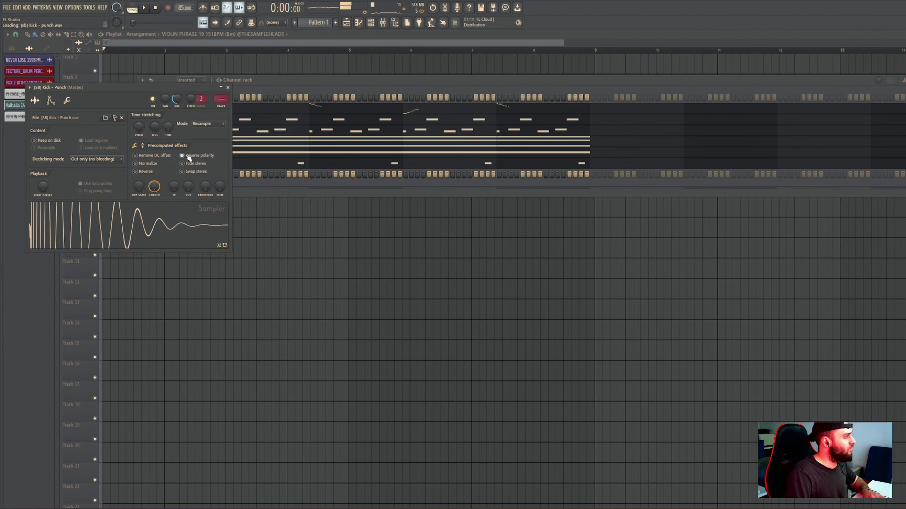
click(217, 181)
Copy the two Kick - Punch notes of bar 1 to the start of bars 2, 3 and 4 in the piano roll.
right_click(206, 172)
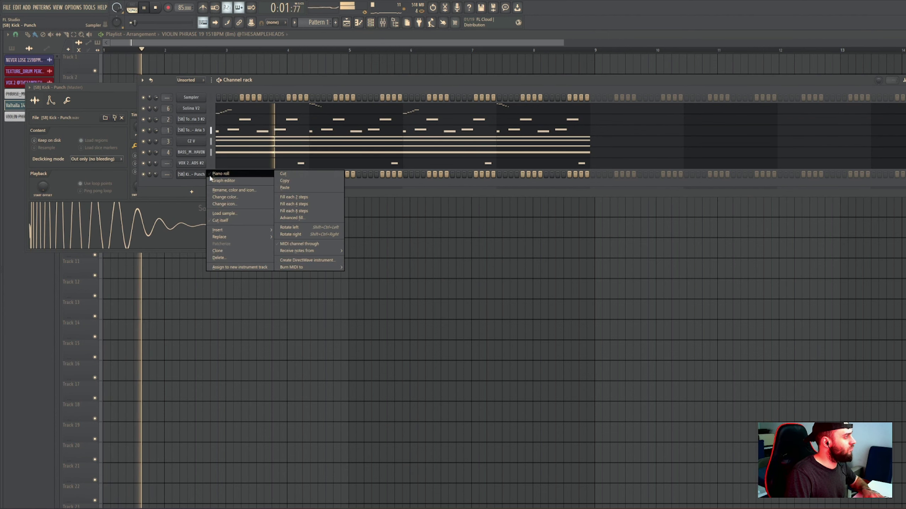
click(212, 174)
key(ctrl+a)
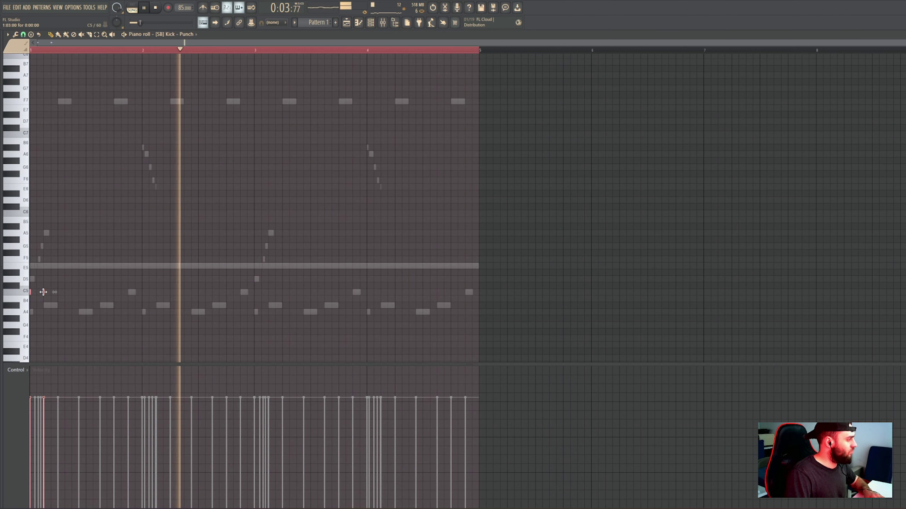
drag(43, 293, 373, 298)
key(space)
key(space)
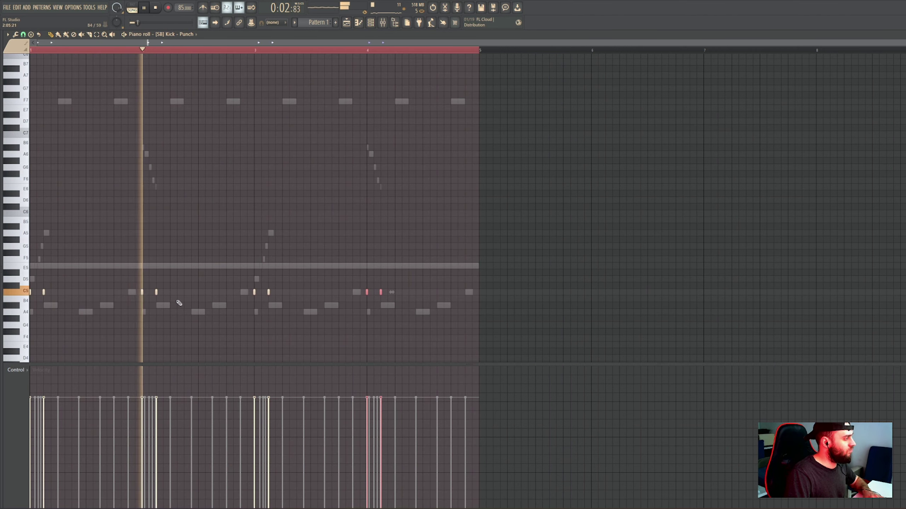
Delete the second Kick - Punch hit in each bar, keeping only the hit on the first beat.
right_click(156, 293)
key(space)
right_click(268, 293)
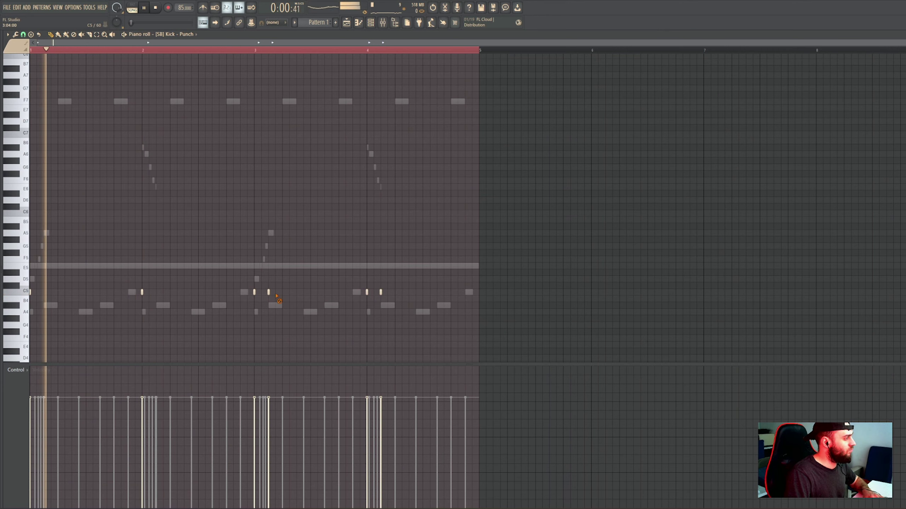
right_click(380, 293)
Show the channel rack and expand the +ACCENTS folder of the oneshot samples in the browser.
click(372, 22)
mouse_move(1, 210)
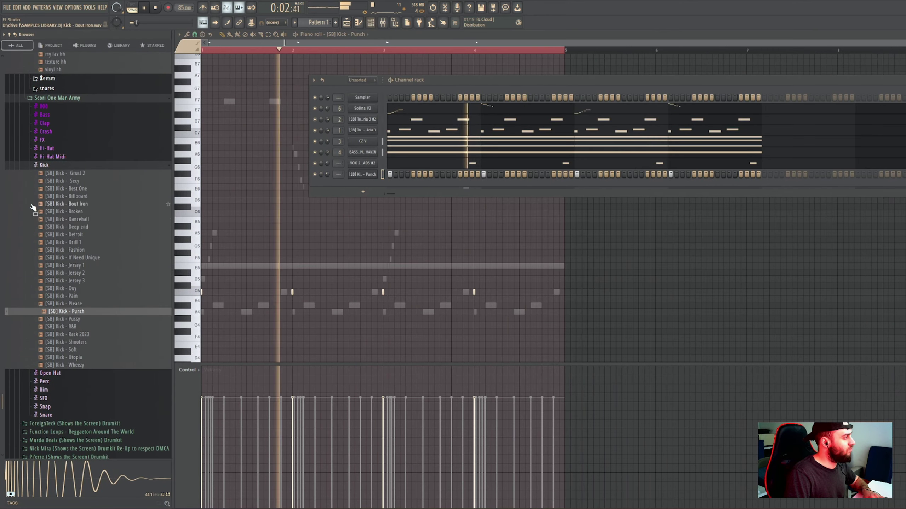
scroll(33, 210, up, 20)
drag(1, 266, 1, 68)
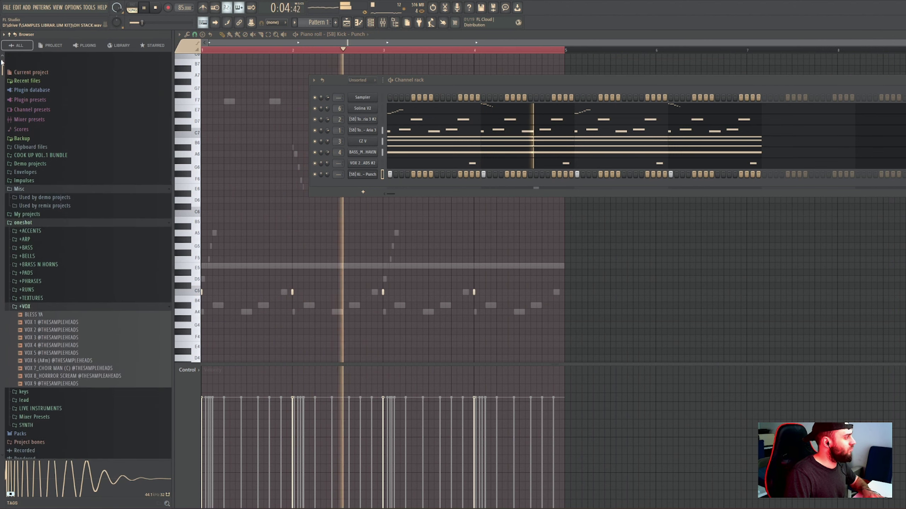
scroll(81, 249, down, 6)
scroll(67, 246, up, 5)
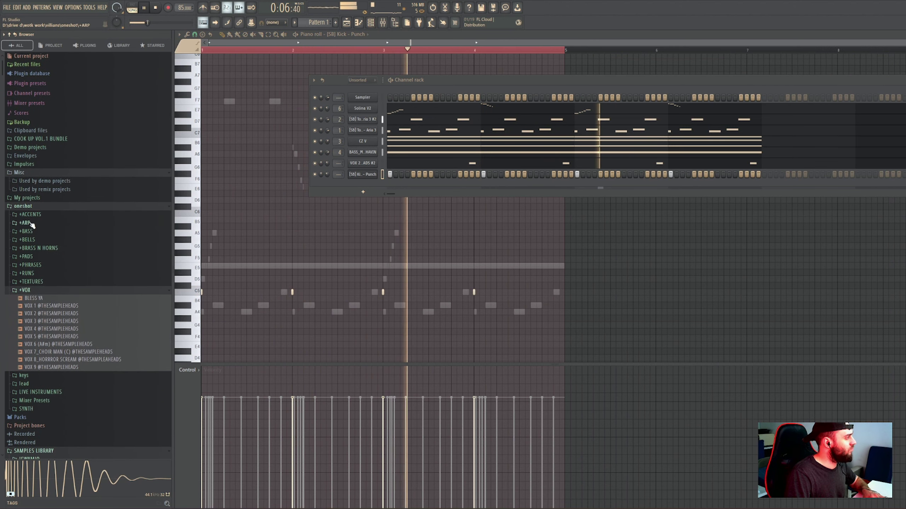
click(32, 215)
Audition several accent samples and add ACCENT_STOMP to the channel rack as a new channel.
key(space)
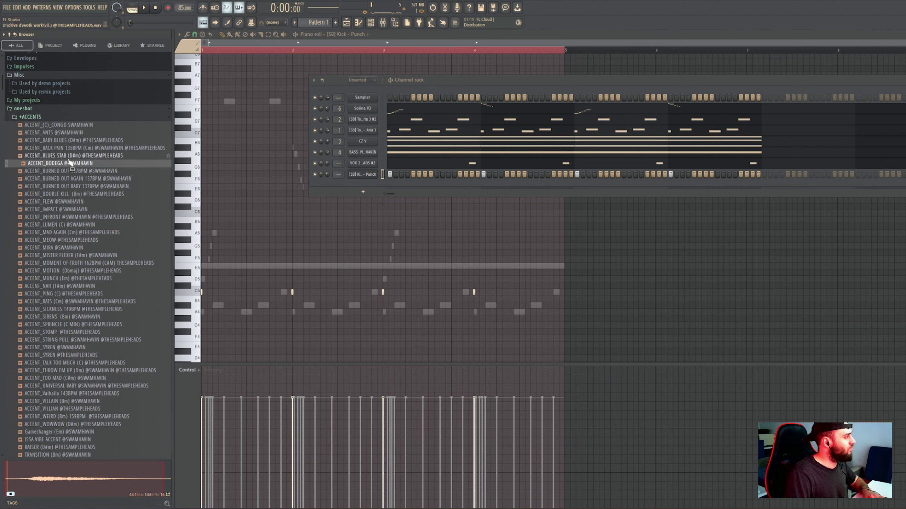
click(43, 125)
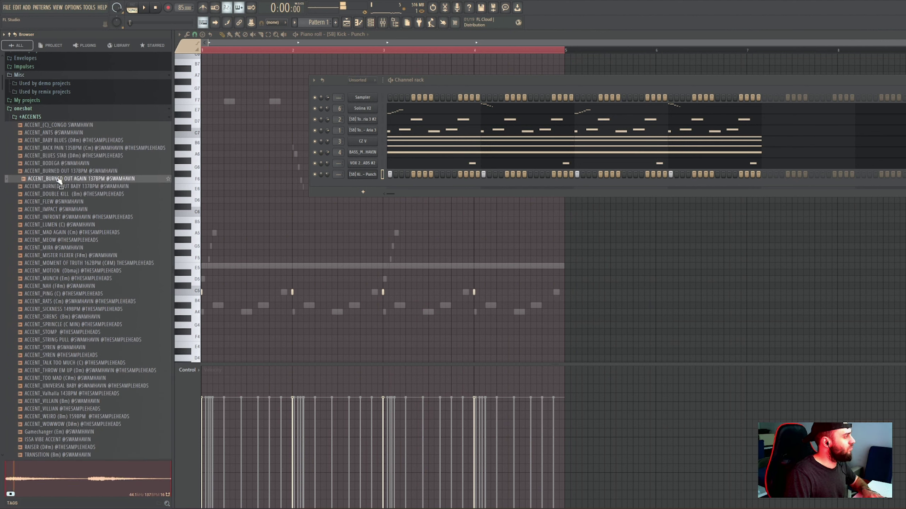
click(58, 194)
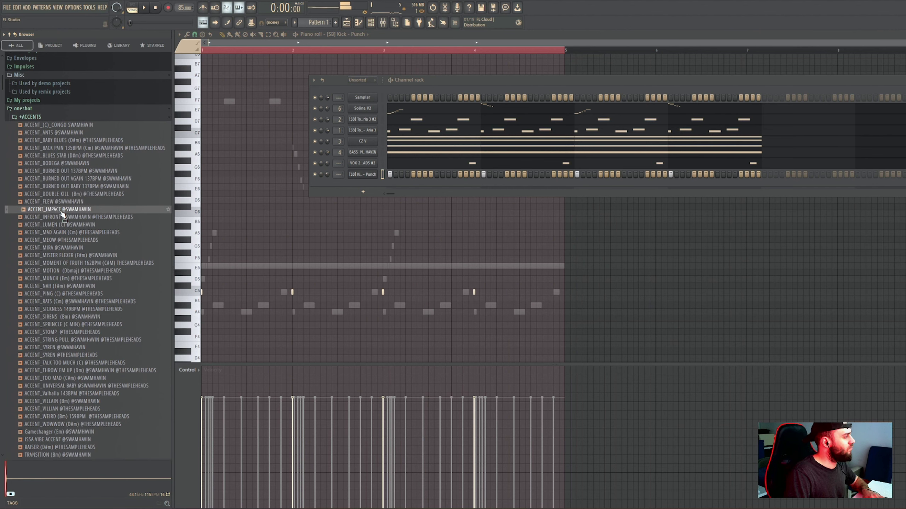
click(63, 335)
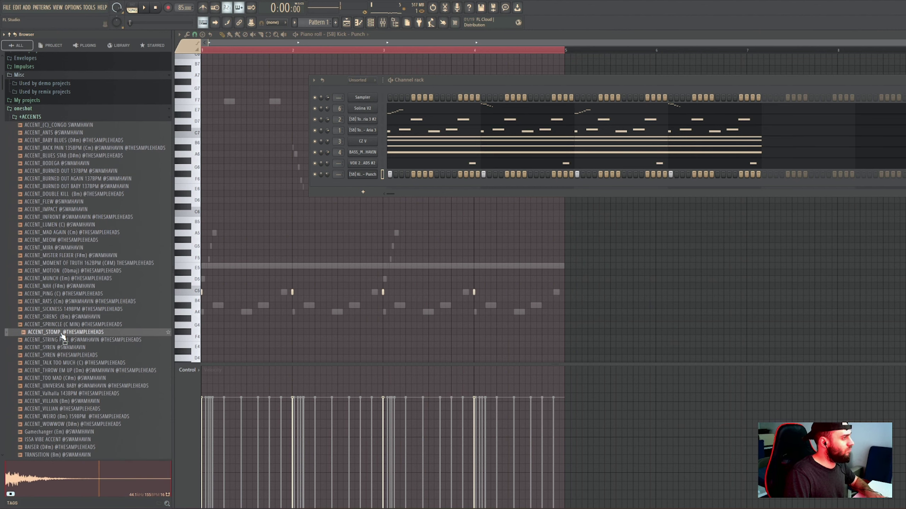
drag(61, 335, 234, 189)
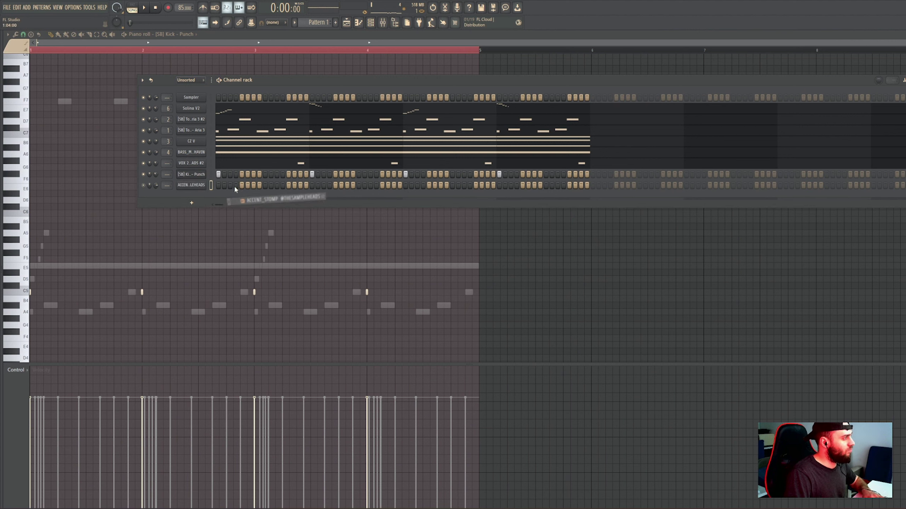
Place ACCENT_STOMP hits on steps 1 and 3 of bar 1 and lower the channel's volume during playback.
click(230, 185)
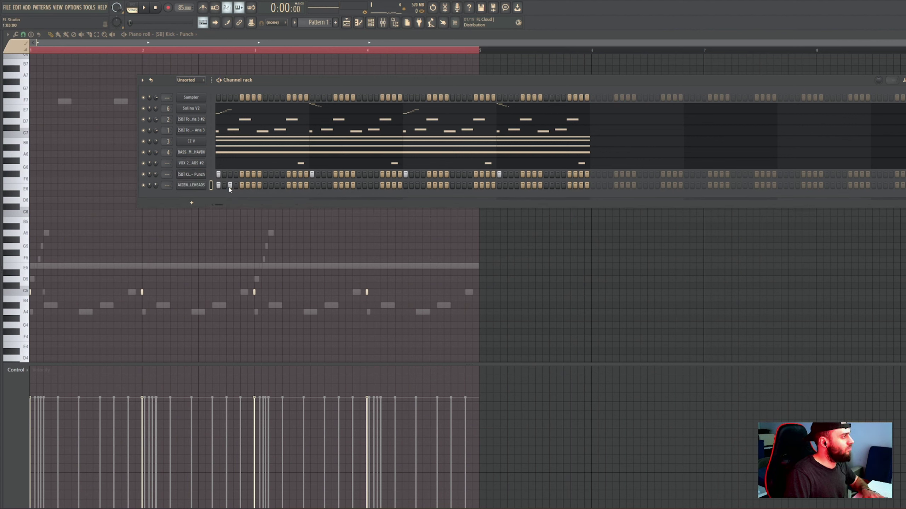
click(199, 185)
key(space)
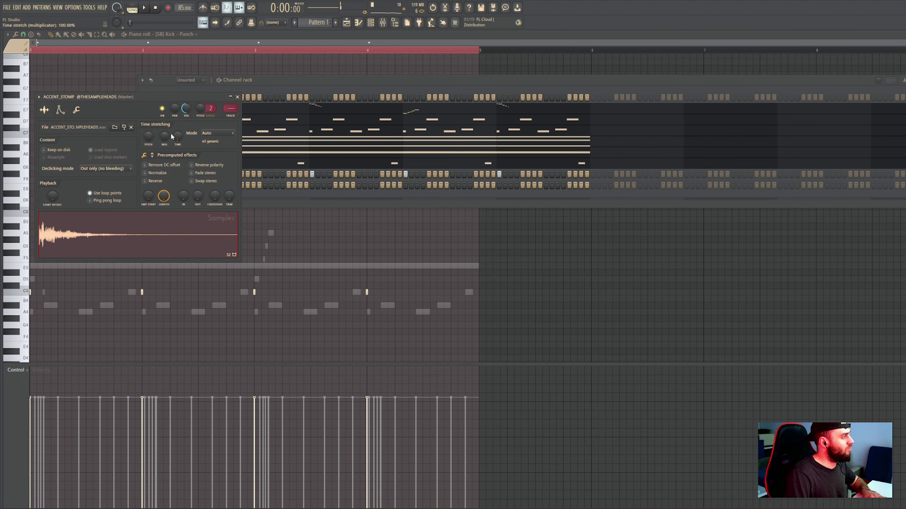
drag(189, 115, 189, 123)
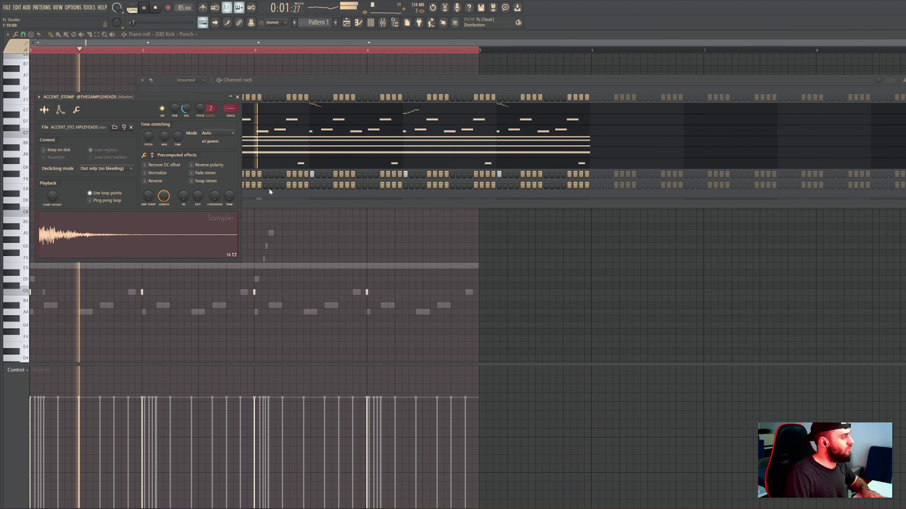
Add an ACCENT_STOMP hit on step 15 of bar 1, turn off its loop points and replay the pattern.
key(space)
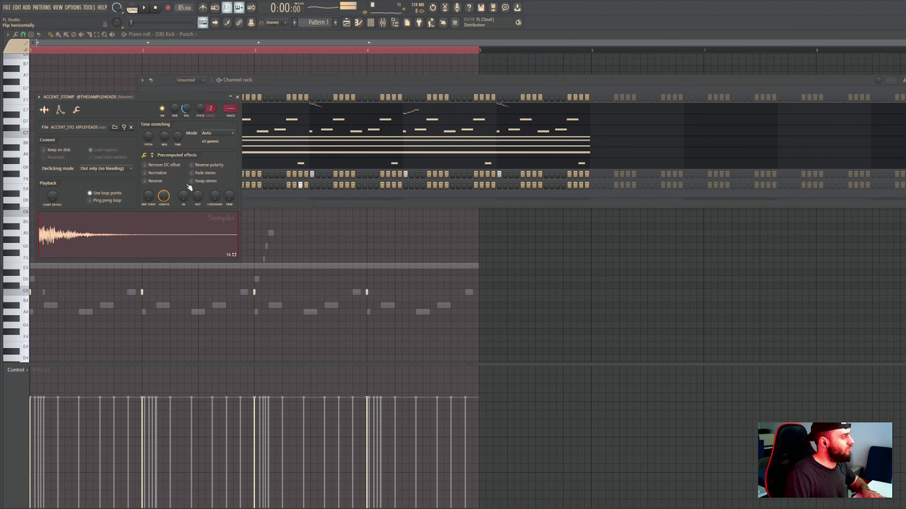
click(99, 202)
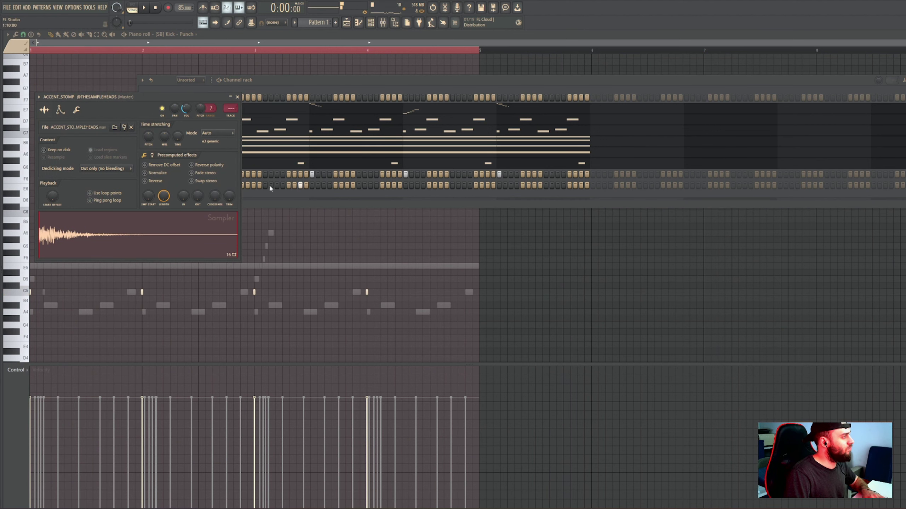
key(space)
click(285, 195)
In the ACCENT_STOMP piano roll, lower the second note's velocity and add a C5 note on step 16 of bar 1.
right_click(204, 186)
click(218, 185)
key(space)
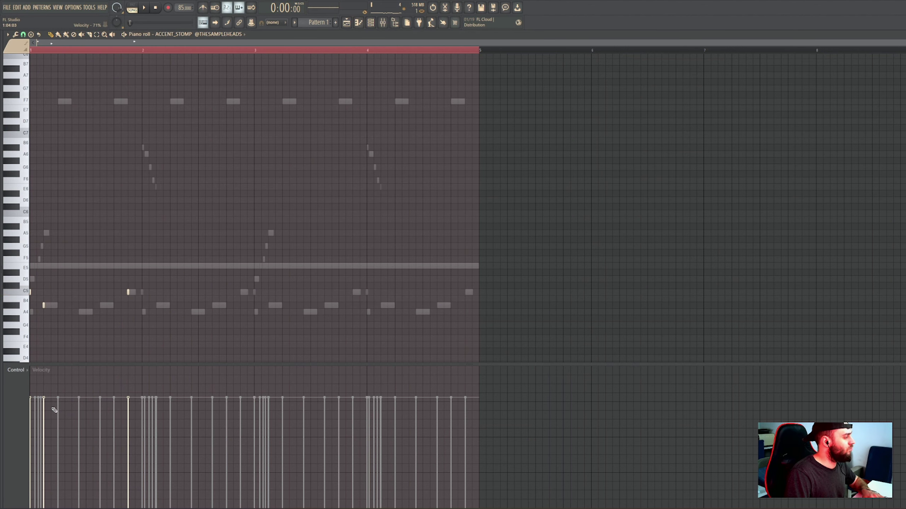
click(136, 292)
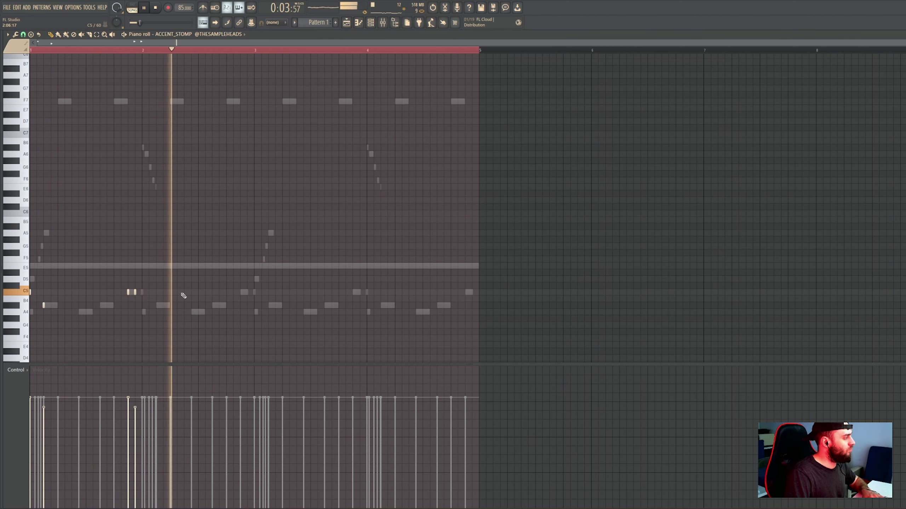
Add ACCENT_STOMP C5 notes on steps 11 and 14 of bar 2.
click(214, 292)
click(234, 298)
click(242, 293)
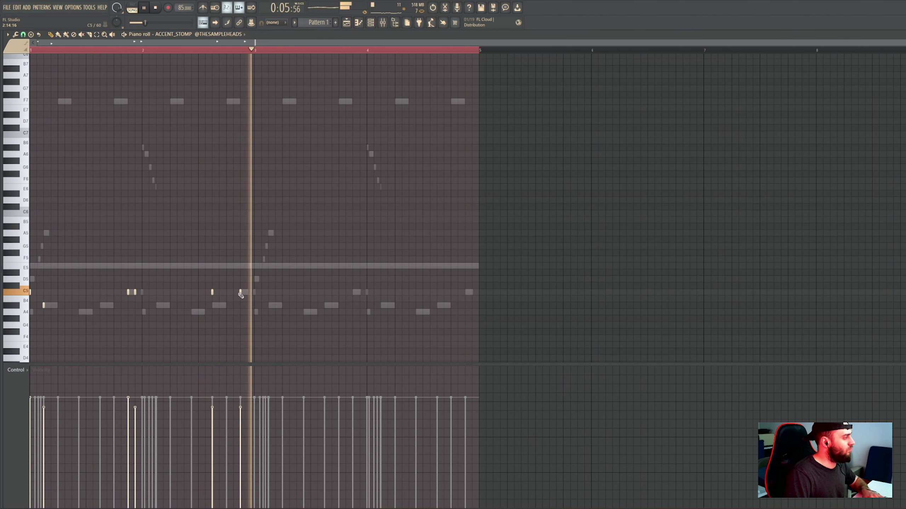
right_click(242, 297)
right_click(234, 299)
click(234, 293)
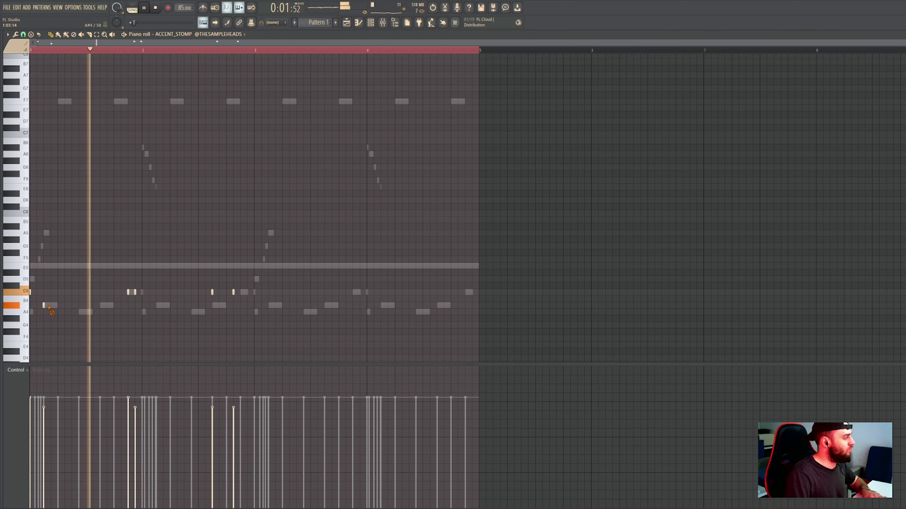
Replace the ACCENT_STOMP B4 note on step 3 of bar 1 with a C5 note.
right_click(45, 306)
click(45, 293)
key(space)
Replace the ACCENT_STOMP hit on bar 1 step 16 with one on bar 2 step 1, and bar 2's step 11 hit with one on step 16.
right_click(136, 293)
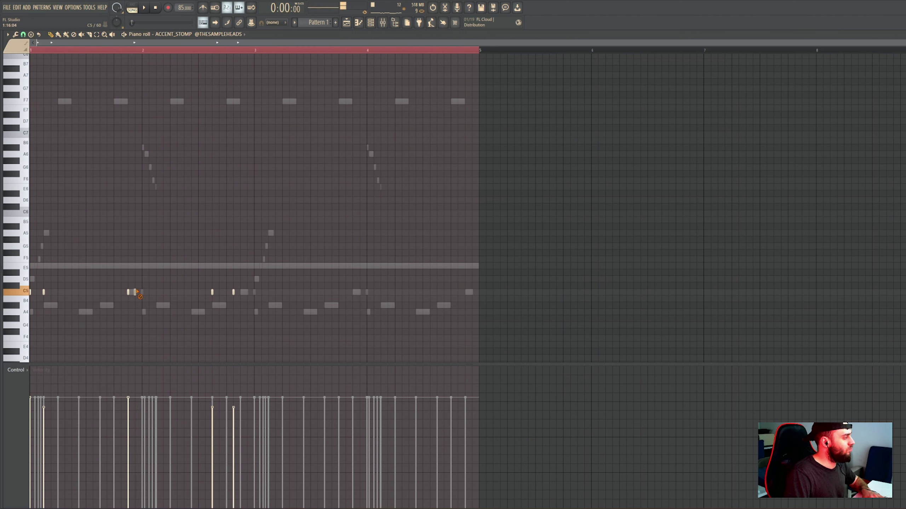
key(space)
click(143, 292)
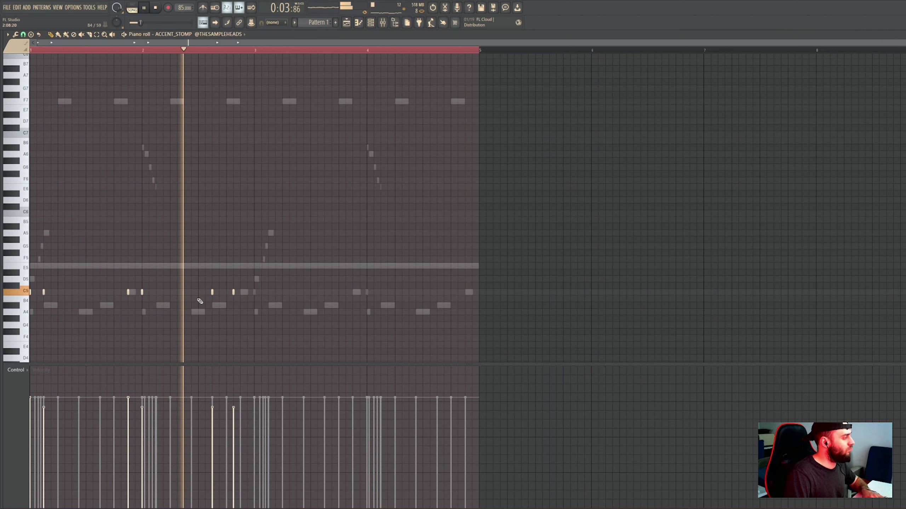
right_click(213, 293)
click(248, 293)
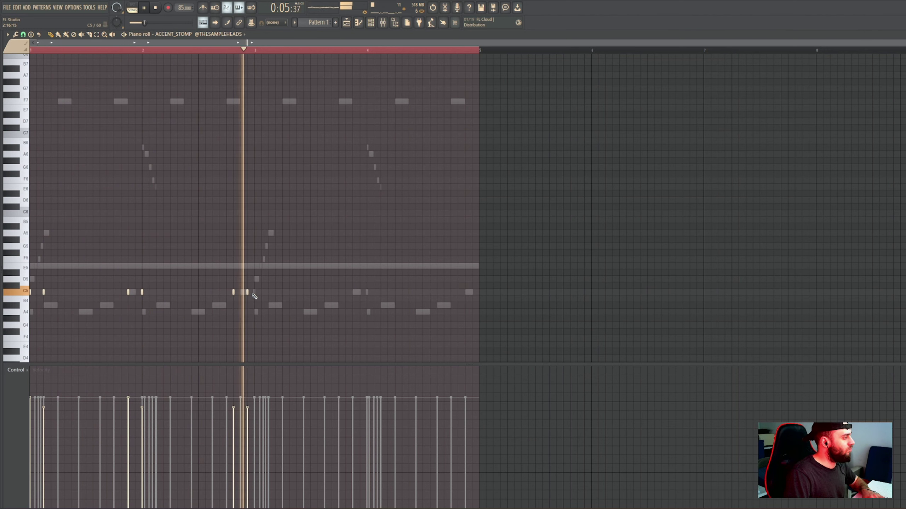
key(space)
drag(454, 292, 461, 293)
click(460, 297)
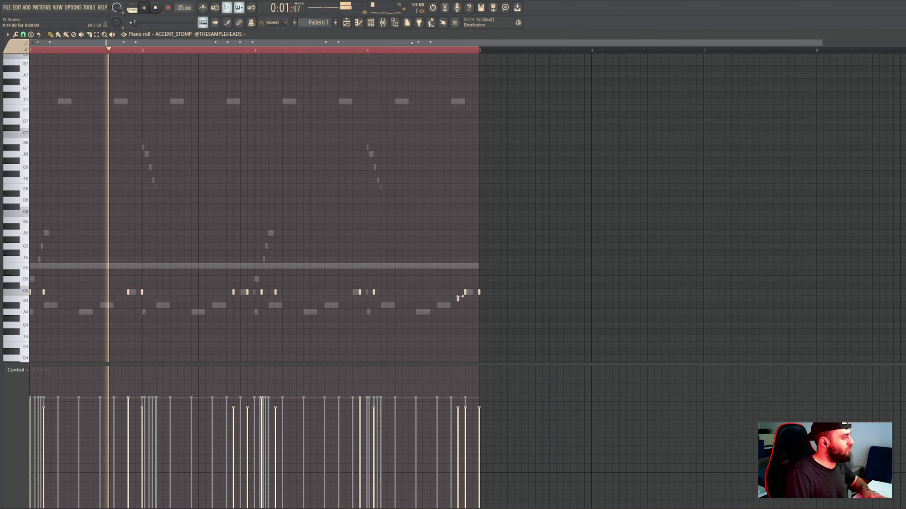
key(ctrl+z)
key(ctrl+z)
key(ctrl+z)
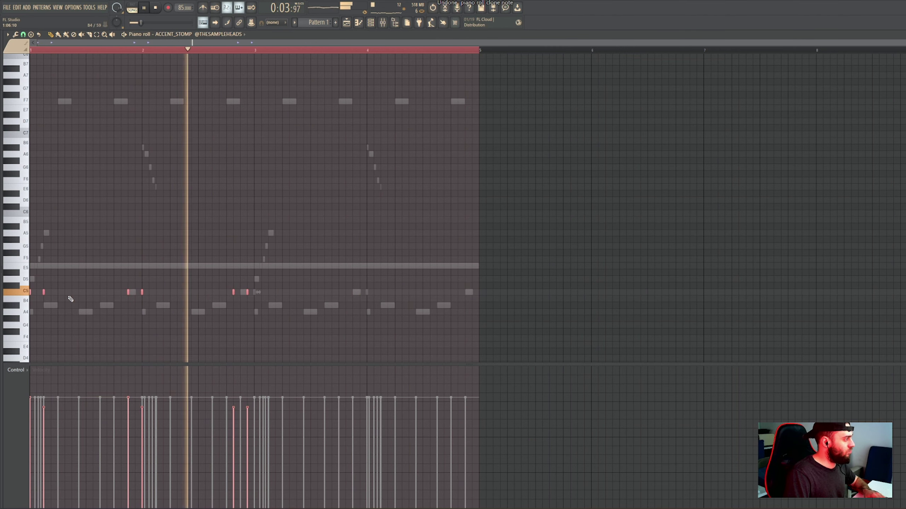
Duplicate the ACCENT_STOMP notes of bars 1 and 2 into bars 3 and 4 and deselect them.
key(ctrl+b)
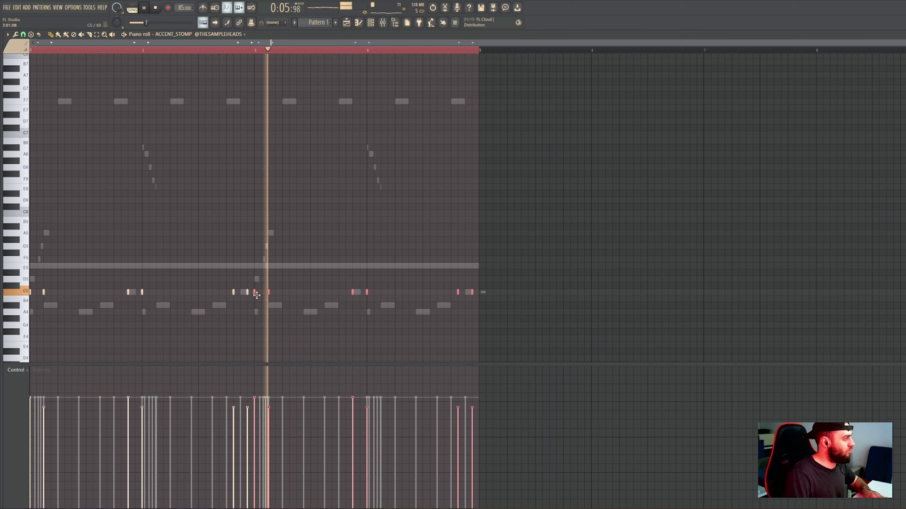
ctrl+click(254, 213)
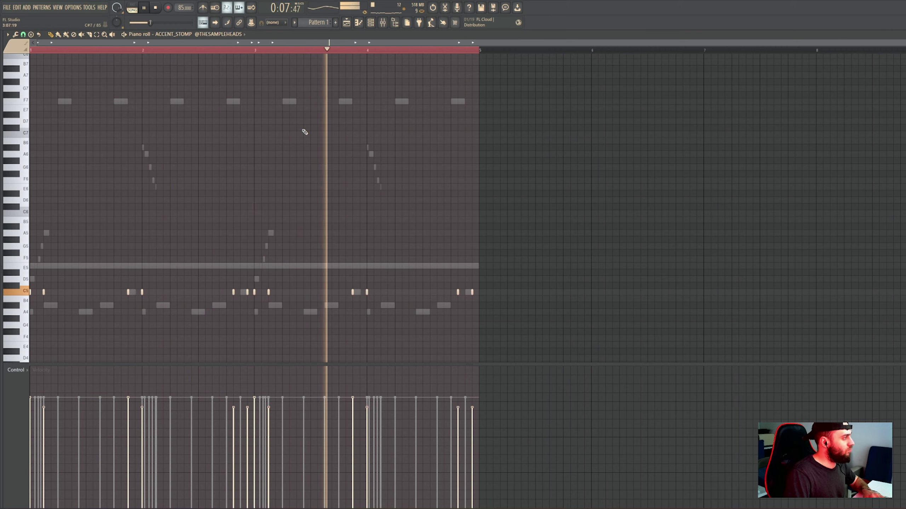
Audition vocals in Splice and place the OSS_SOJD2_127 vocal loop on Track 1, SS_OSDB2_84 vox chop on Track 3 and DS_ECV reverse one-shot on Track 8.
click(372, 26)
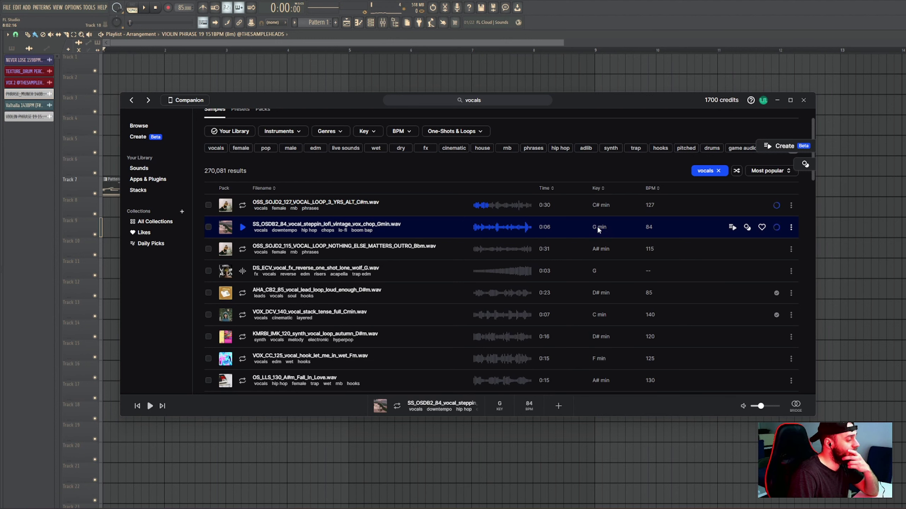
click(245, 206)
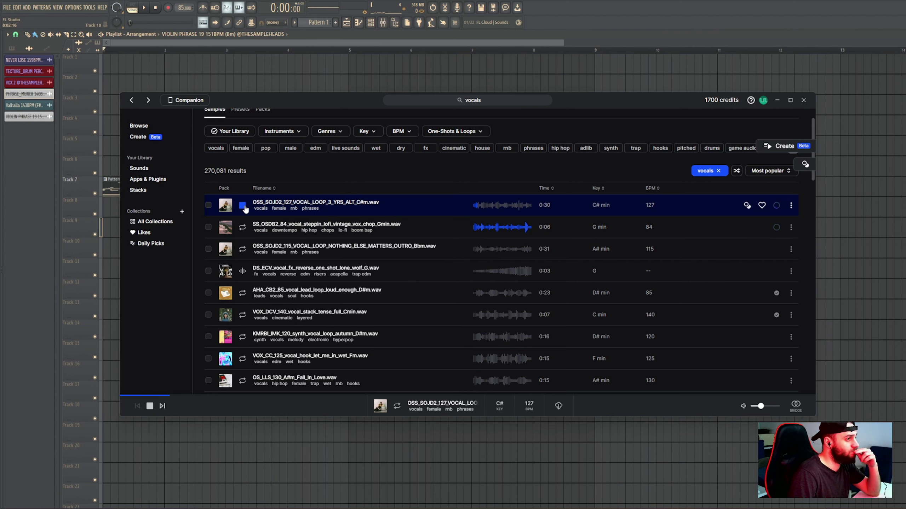
click(243, 228)
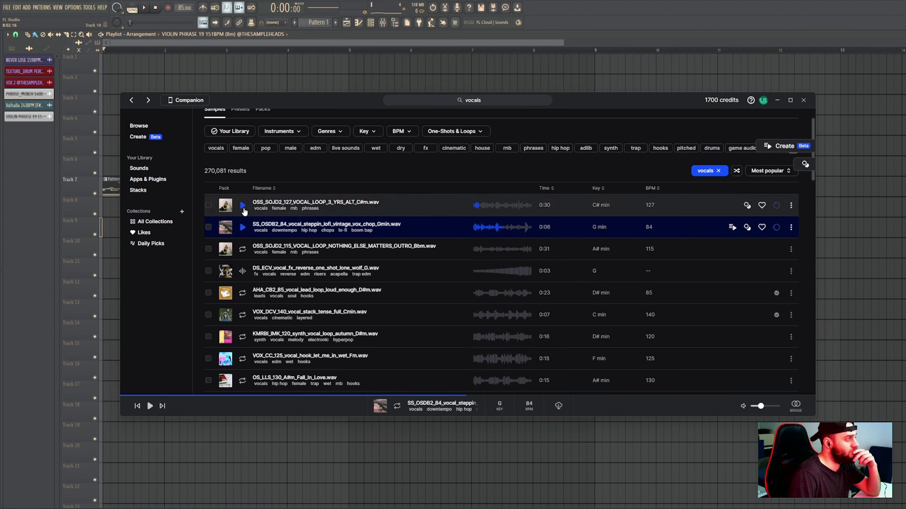
click(243, 249)
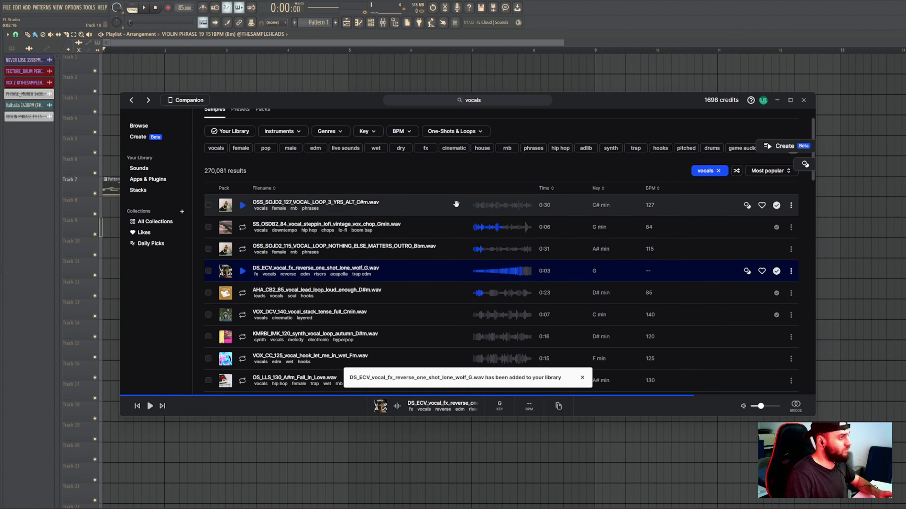
drag(456, 202, 496, 72)
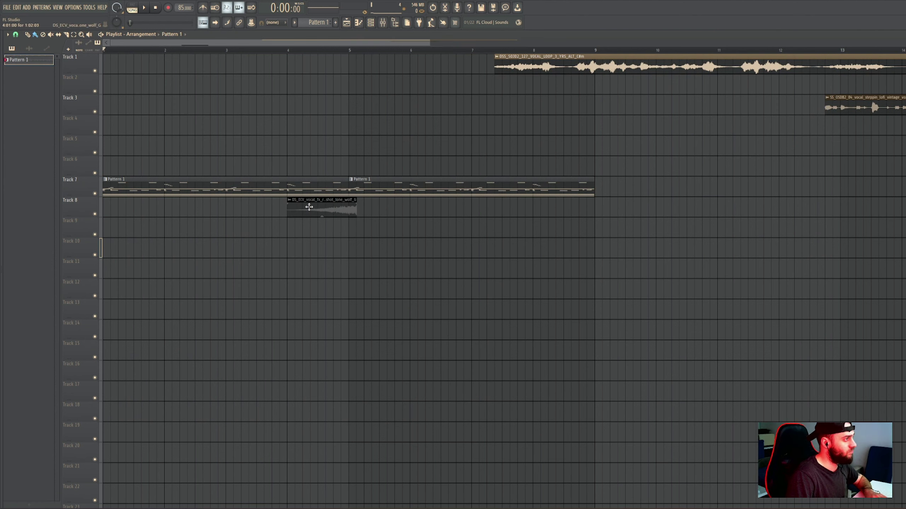
Route the DS_ECV reverse vocal on Track 8 to mixer track 8, move the clip to end at bar 5 and lower its volume.
double_click(309, 207)
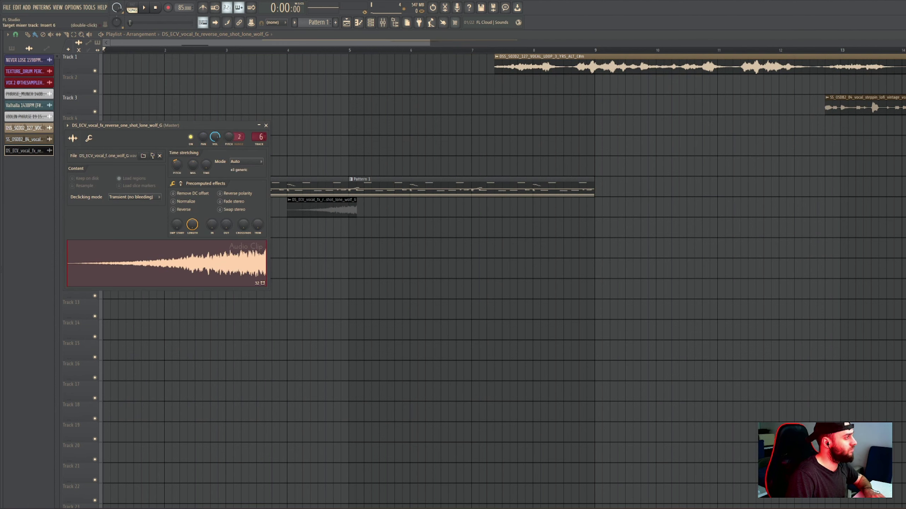
drag(325, 213, 315, 218)
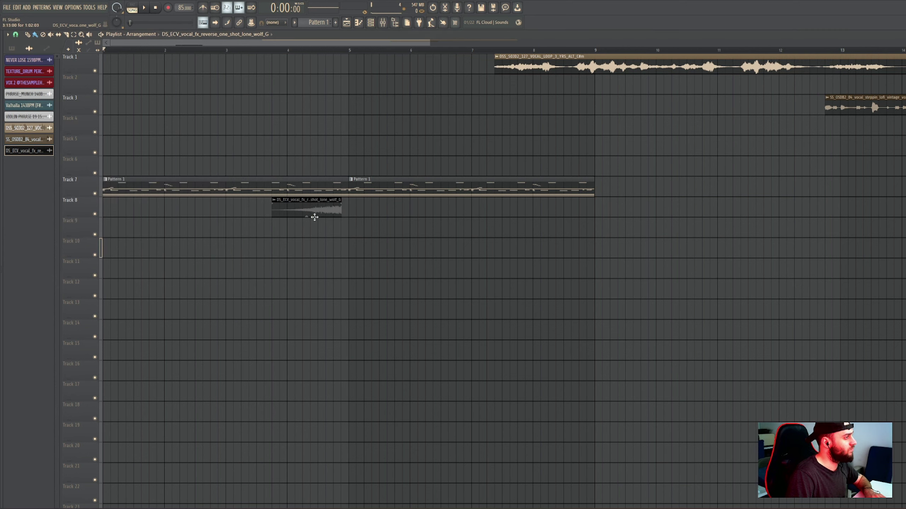
double_click(317, 209)
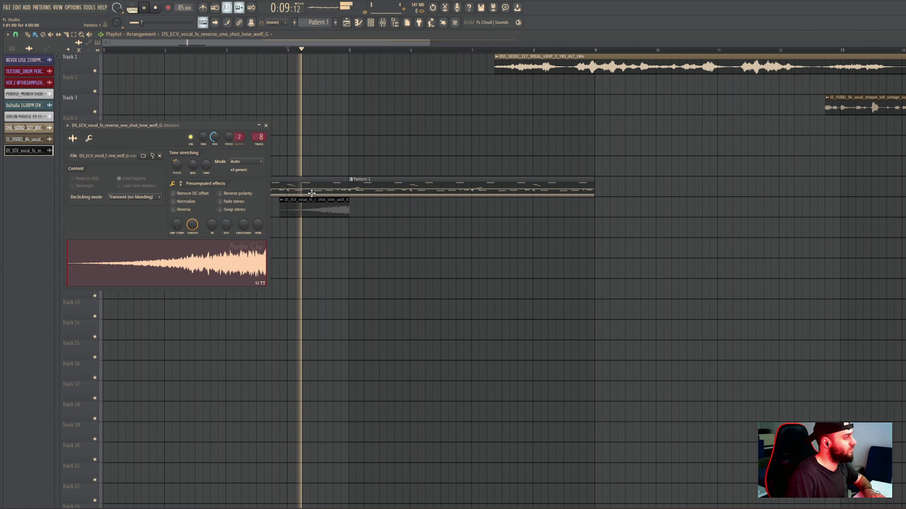
drag(215, 137, 214, 168)
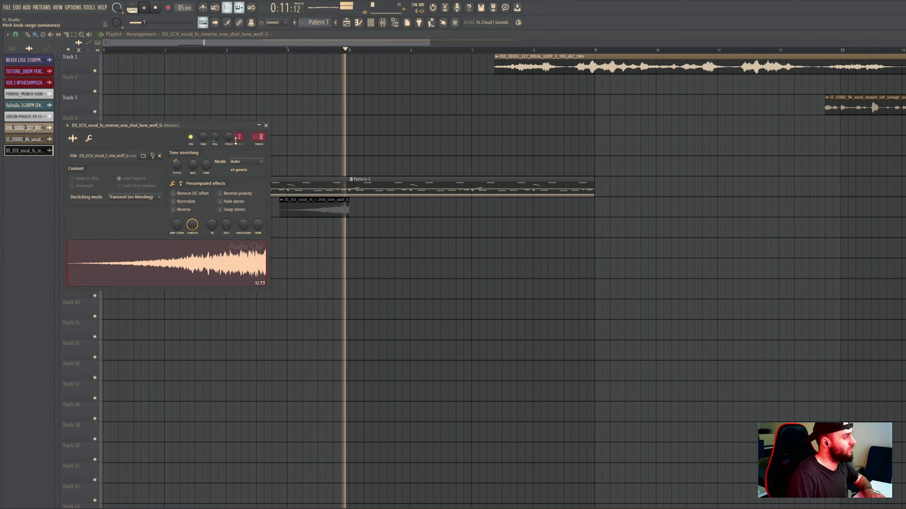
Copy the reverse vocal clip along Track 8 so that copies end at bars 3, 7 and 9, and stop playback.
drag(336, 201, 582, 210)
drag(330, 209, 192, 218)
key(space)
Move the OSS_SOJD2_127 vocal loop on Track 1 to bar 1 and stretch it to span 8 bars.
drag(539, 57, 148, 59)
scroll(137, 65, down, 1)
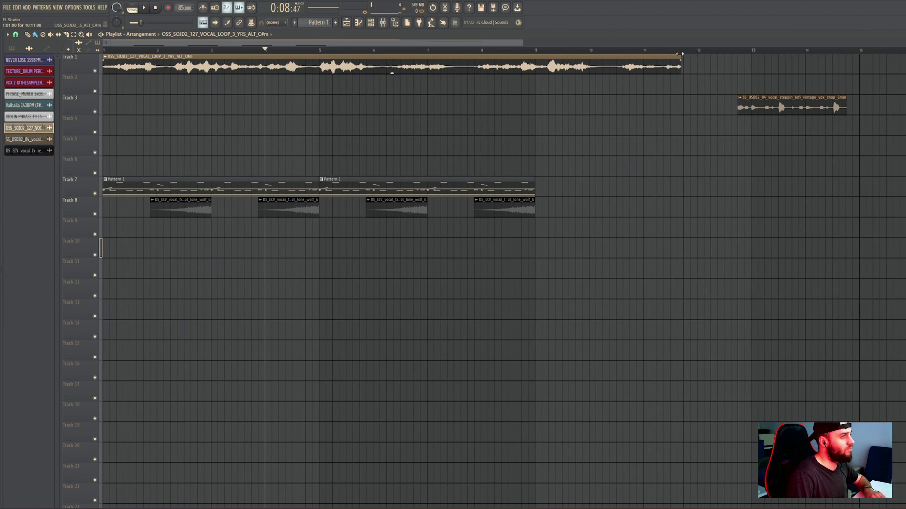
drag(680, 54, 533, 78)
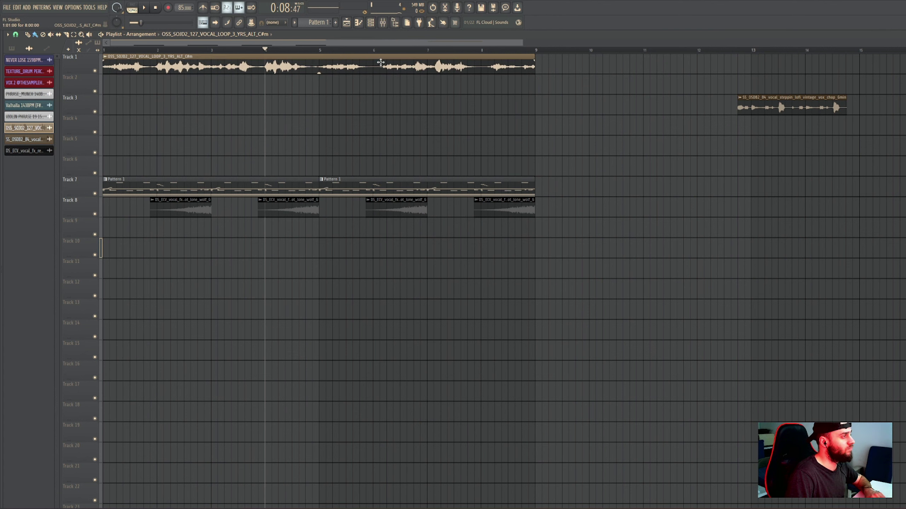
Route the vocal loop on Track 1 to mixer track 9 and audition it from bar 1 against the notes of Pattern 1.
double_click(381, 63)
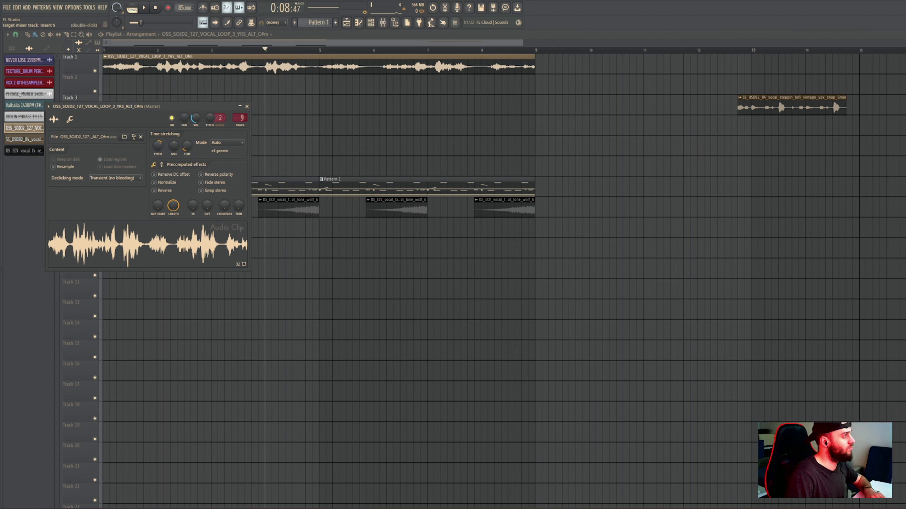
click(106, 51)
key(space)
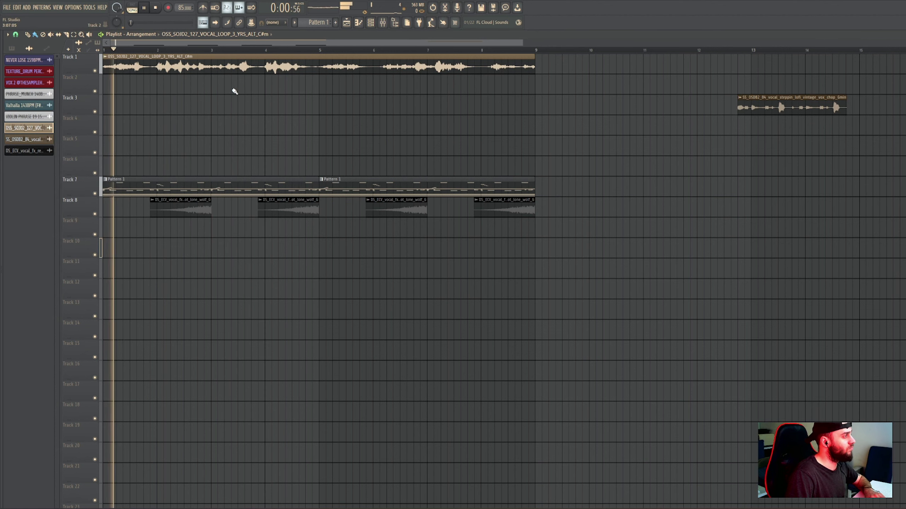
double_click(223, 62)
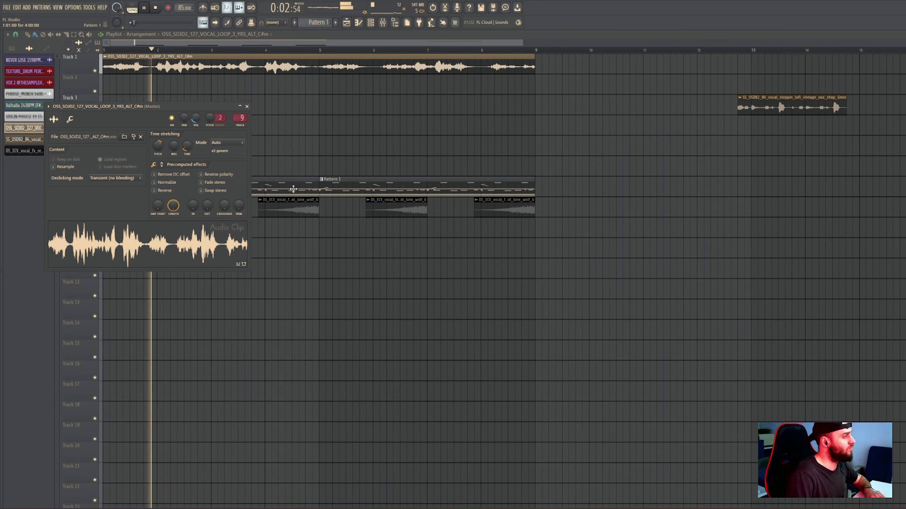
double_click(293, 189)
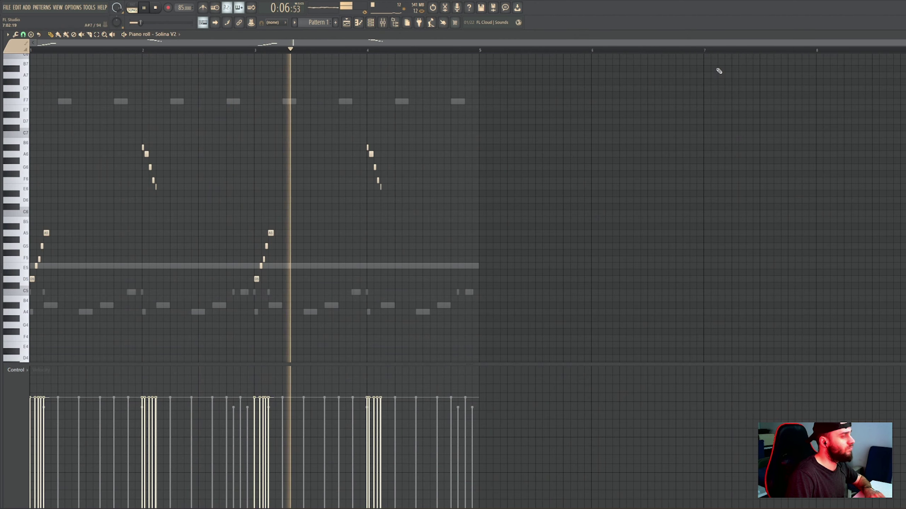
key(F5)
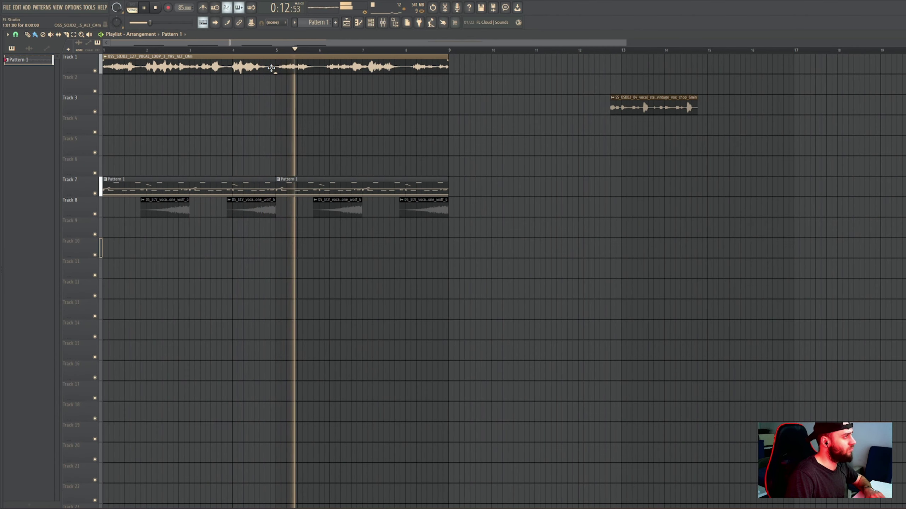
Delete the OSS_SOJD2_127 vocal loop from Track 1 and stop playback.
click(257, 68)
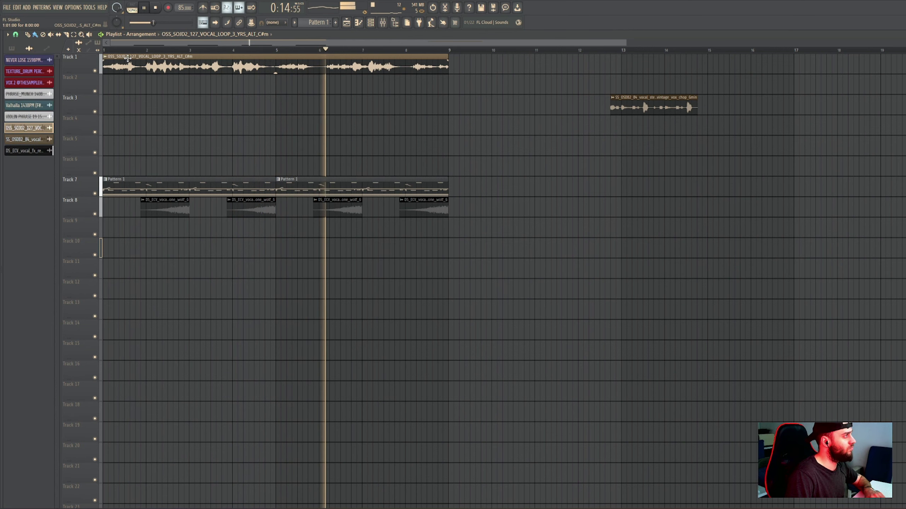
right_click(242, 66)
key(space)
Move the SS_OSDB2_84 vox chop on Track 3 to bar 1, route it to mixer track 10 and lower its volume.
drag(667, 110, 45, 107)
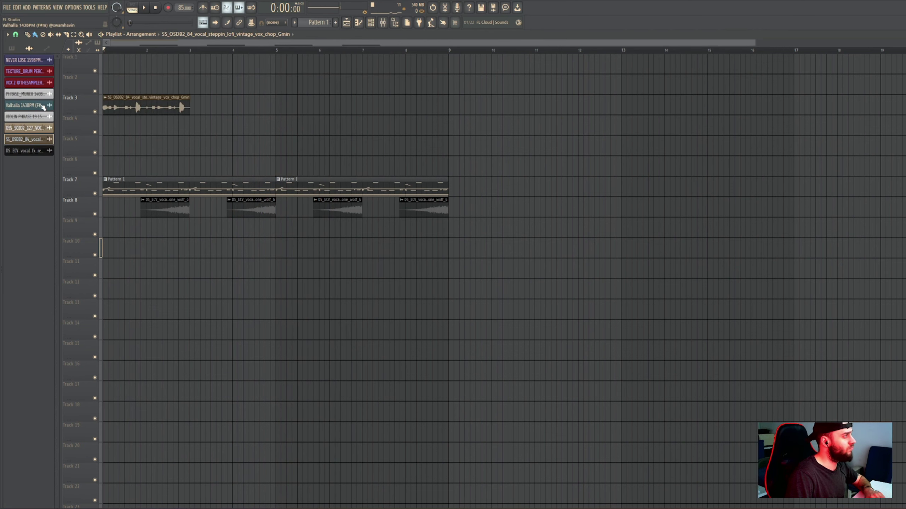
scroll(185, 107, up, 3)
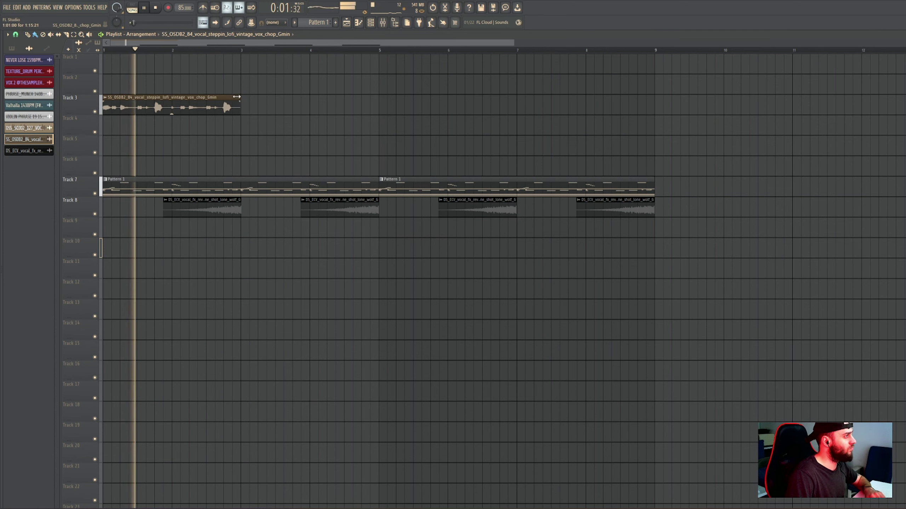
double_click(202, 104)
drag(205, 116, 198, 163)
Place copies of the vox chop clip at bars 3, 5 and 7 on Track 3.
click(243, 106)
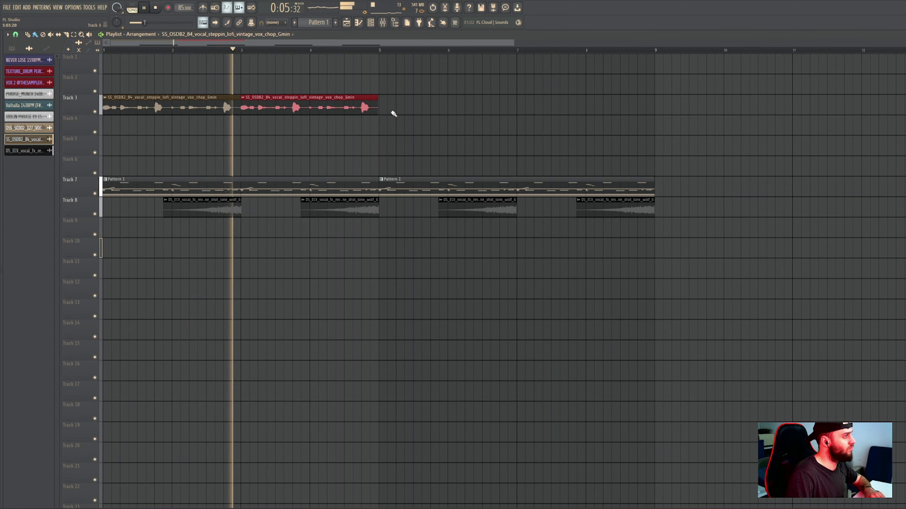
click(390, 109)
click(524, 109)
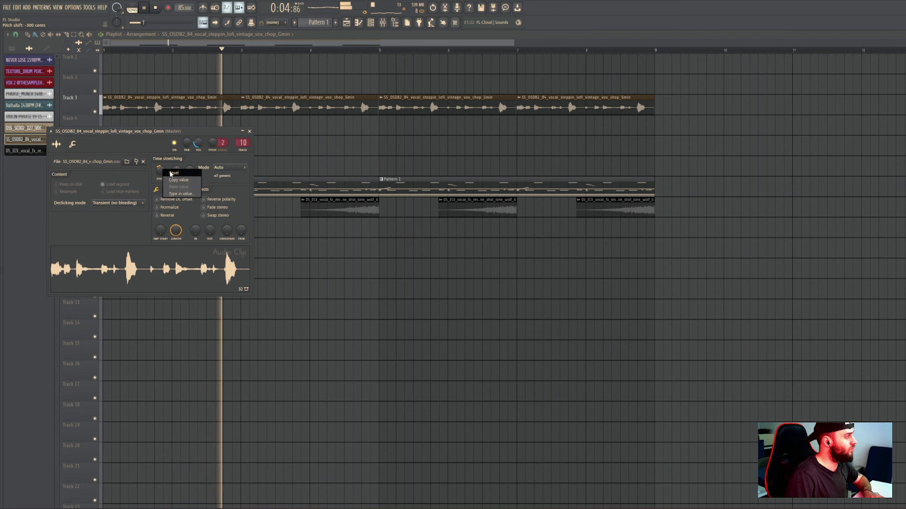
Try shifting the vox chop's pitch up by 300 cents and reset the pitch shift.
click(389, 26)
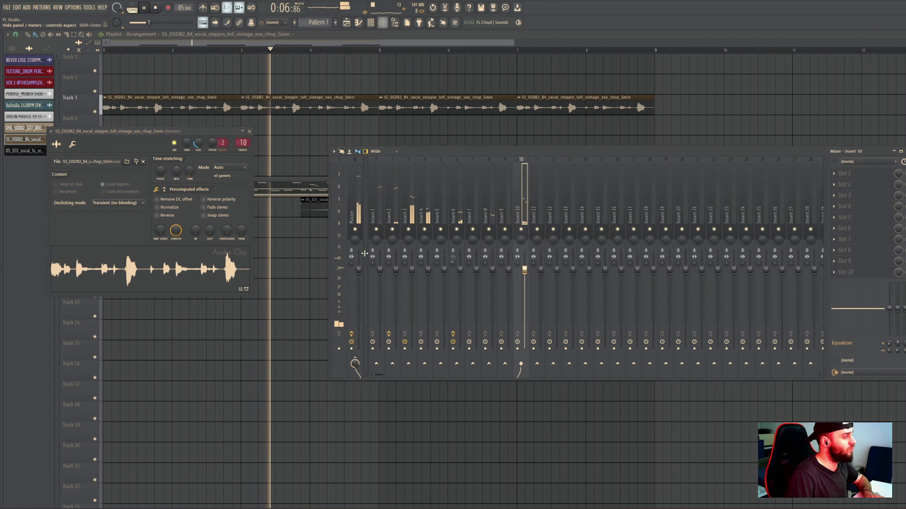
click(334, 110)
double_click(334, 110)
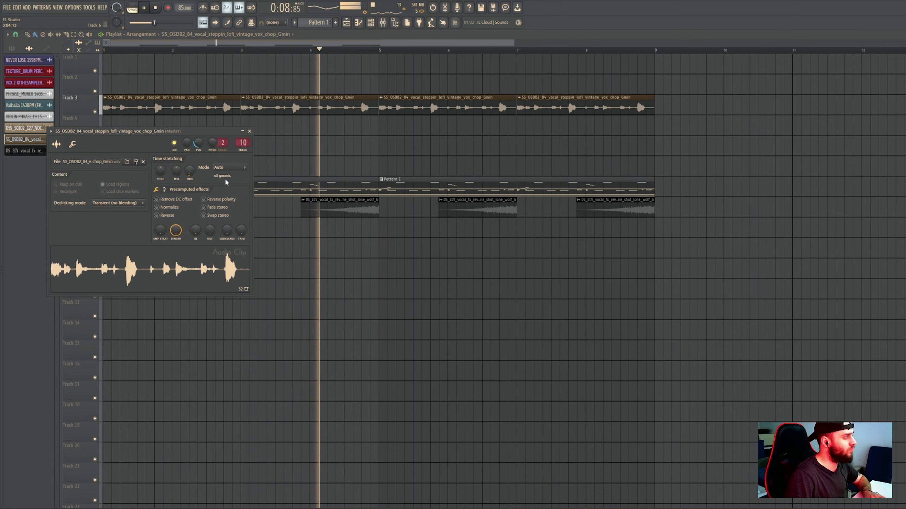
click(160, 172)
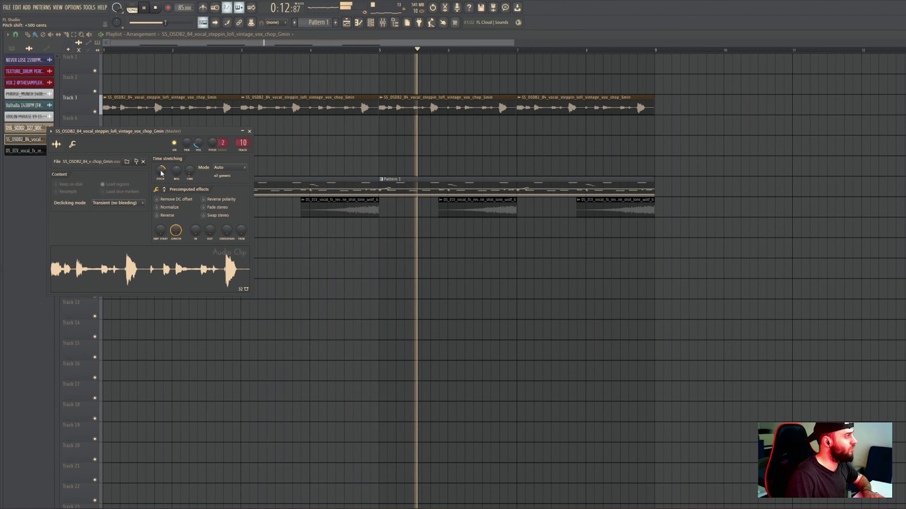
drag(163, 172, 165, 170)
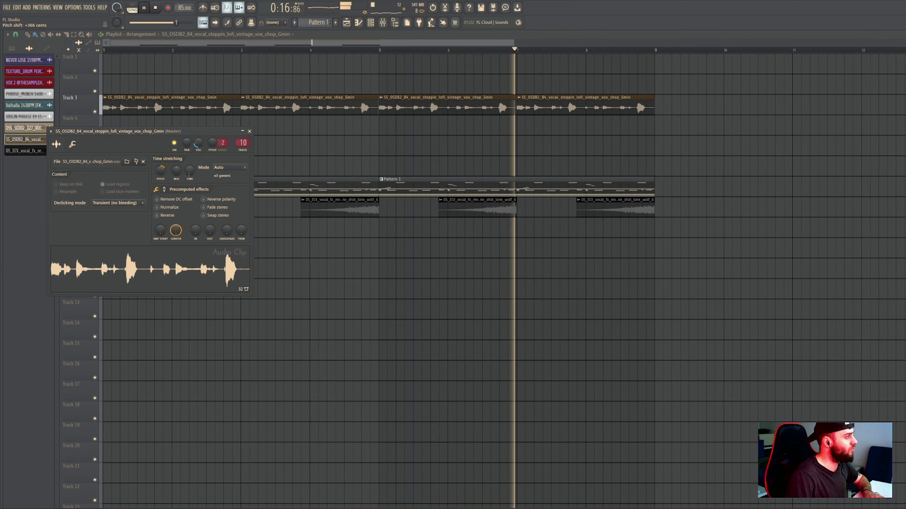
right_click(167, 171)
click(169, 173)
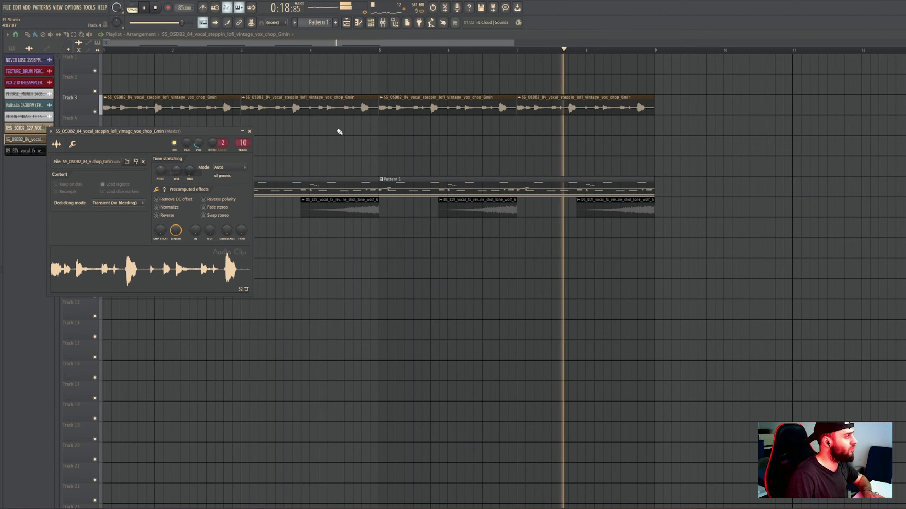
Route mixer inserts 1 to 17 exclusively to Insert 19.
click(382, 22)
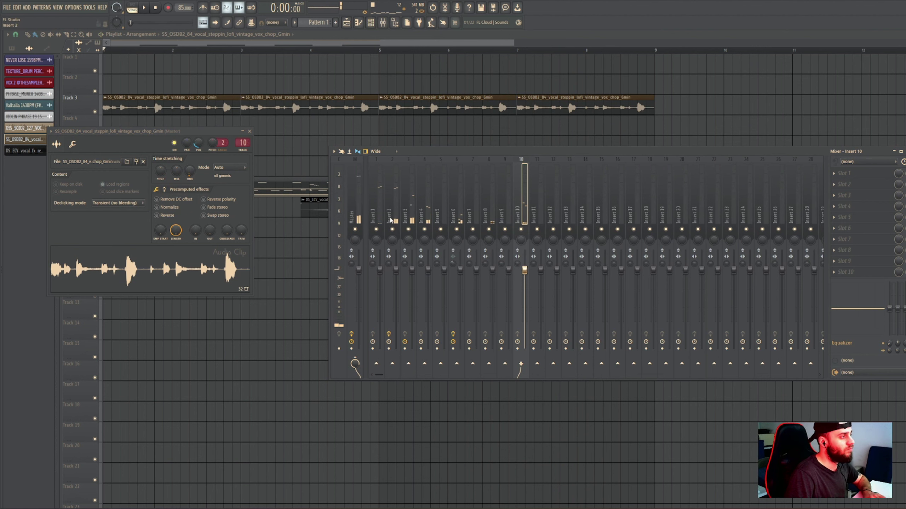
drag(376, 218, 623, 231)
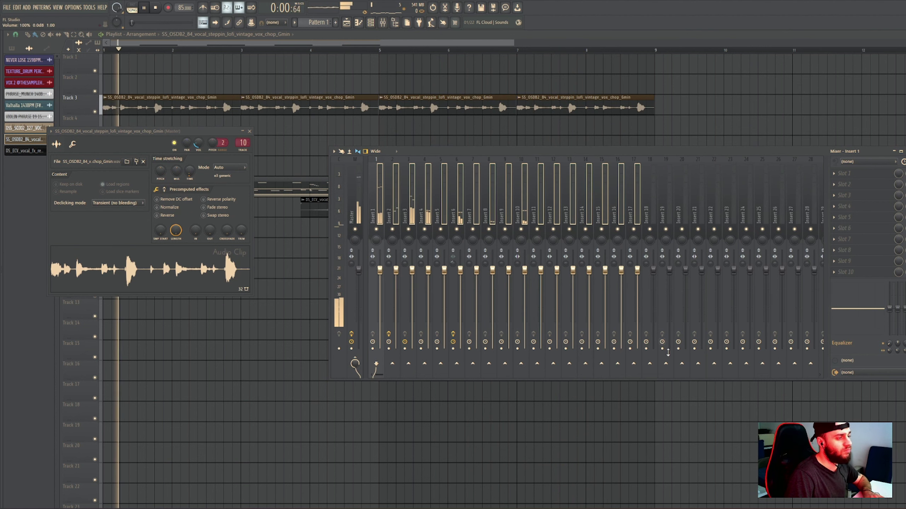
right_click(666, 364)
click(693, 378)
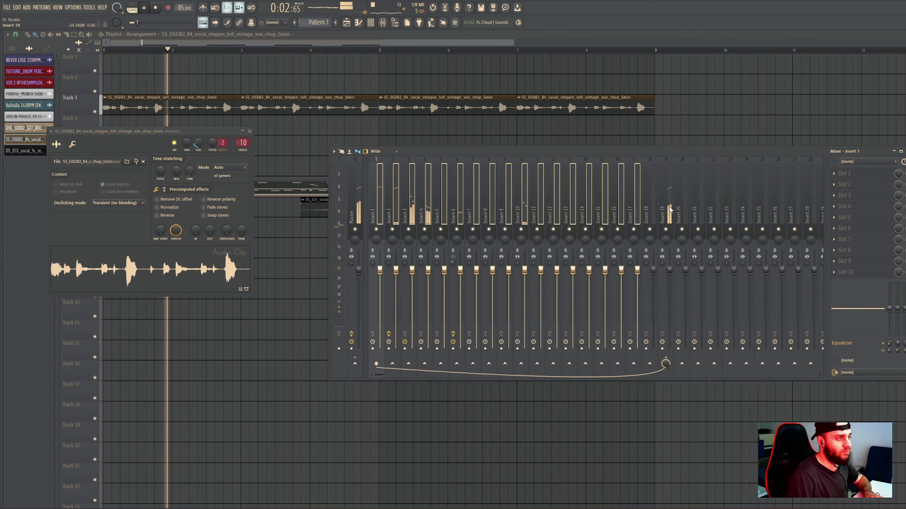
Load SoundShifter Pitch Stereo in effect slot 3 of Insert 19 and transpose it by 5 semitones.
click(663, 214)
click(844, 196)
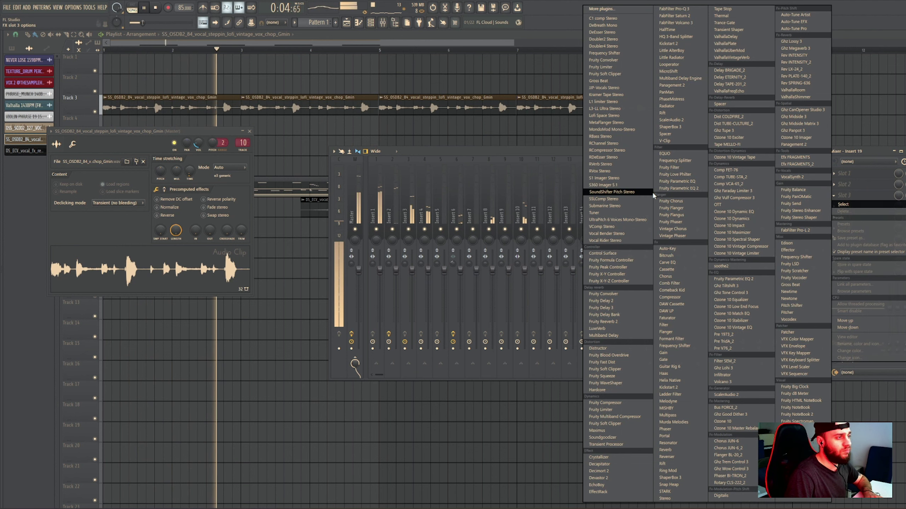
click(627, 193)
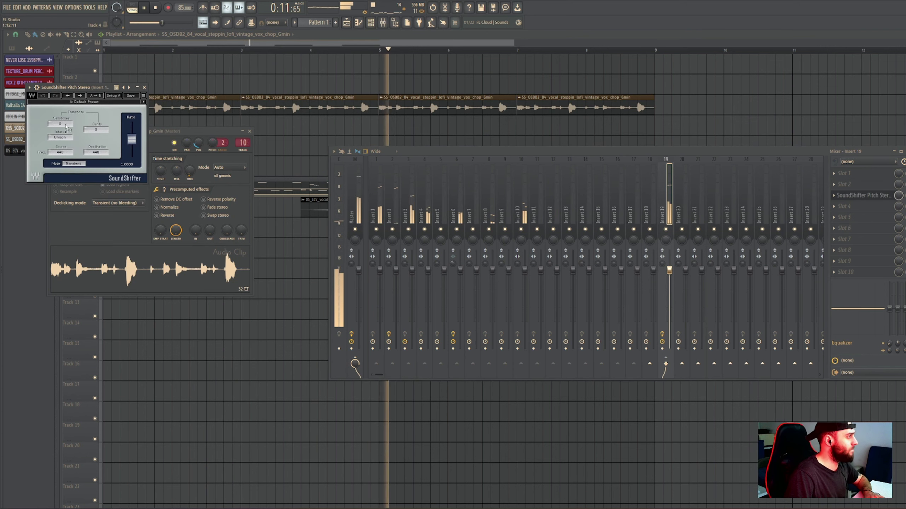
drag(65, 124, 66, 129)
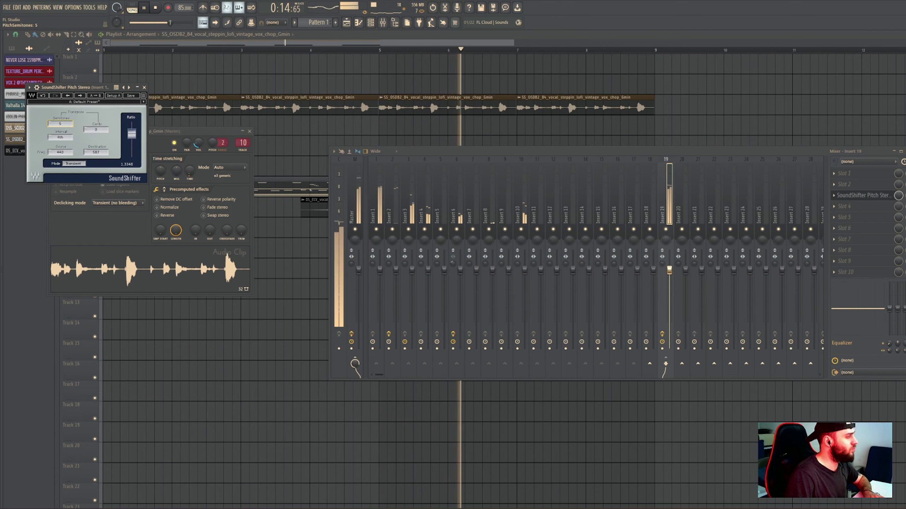
Close the open plugin and mixer windows and delete all four vox chop clips from Track 3.
right_click(230, 120)
right_click(137, 105)
right_click(297, 110)
right_click(442, 112)
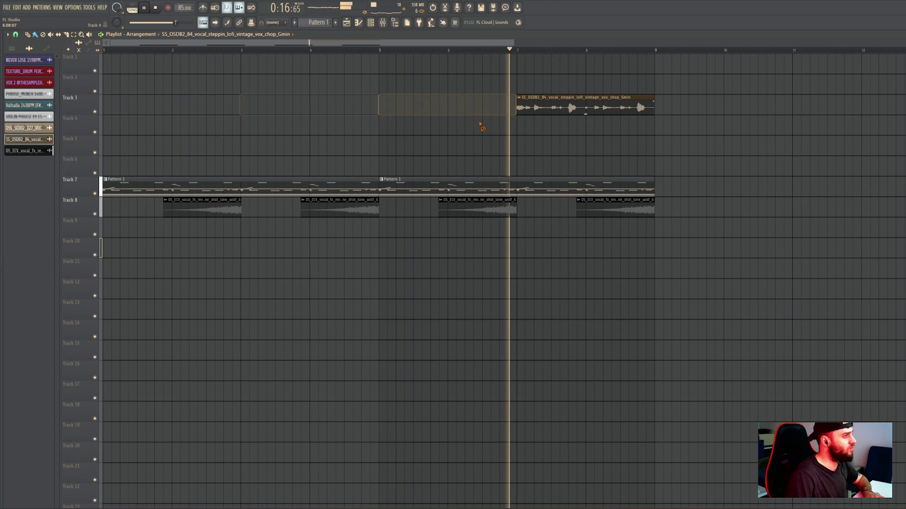
right_click(558, 115)
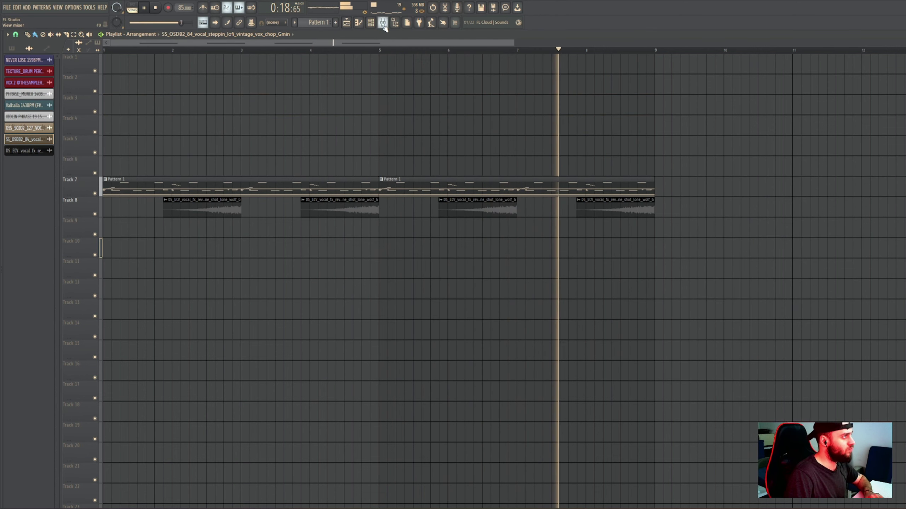
Reopen SoundShifter on Insert 19 and try transpositions of -4, -3 and 4 semitones during playback.
key(F9)
click(873, 198)
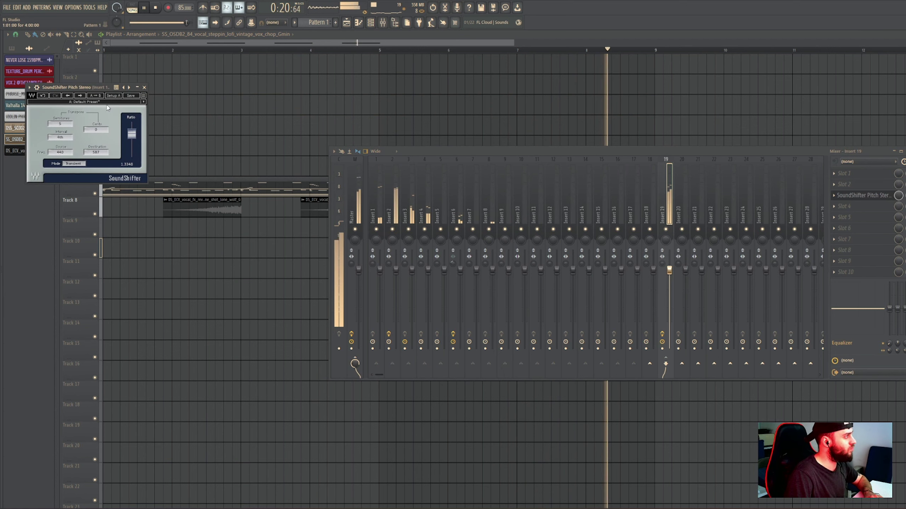
drag(95, 88, 397, 204)
drag(371, 238, 371, 254)
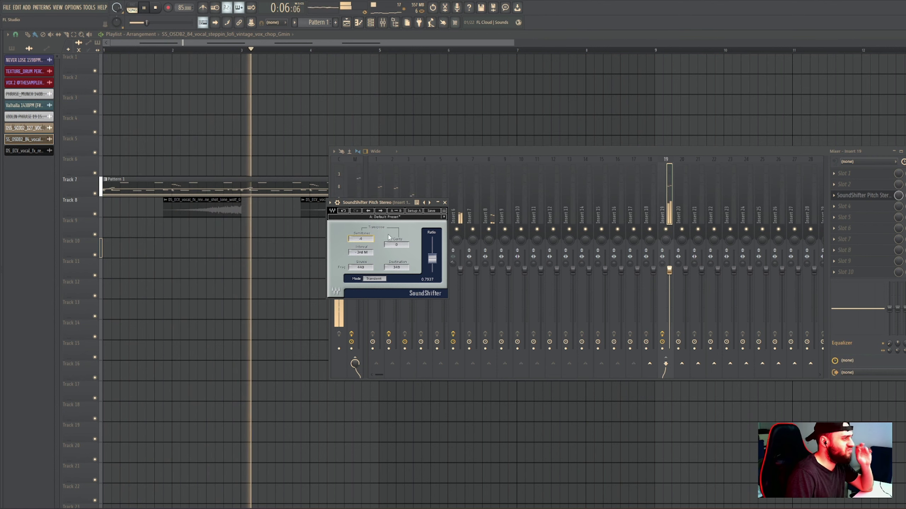
scroll(361, 242, up, 1)
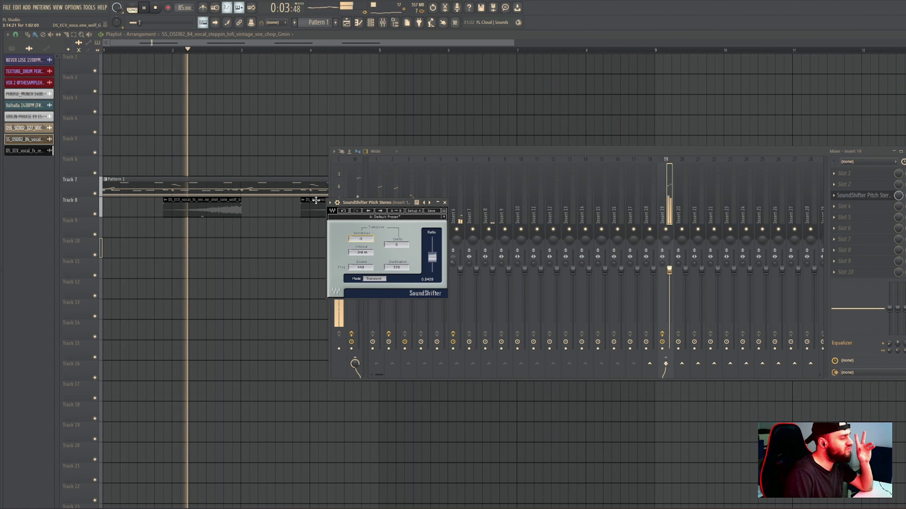
scroll(360, 240, up, 7)
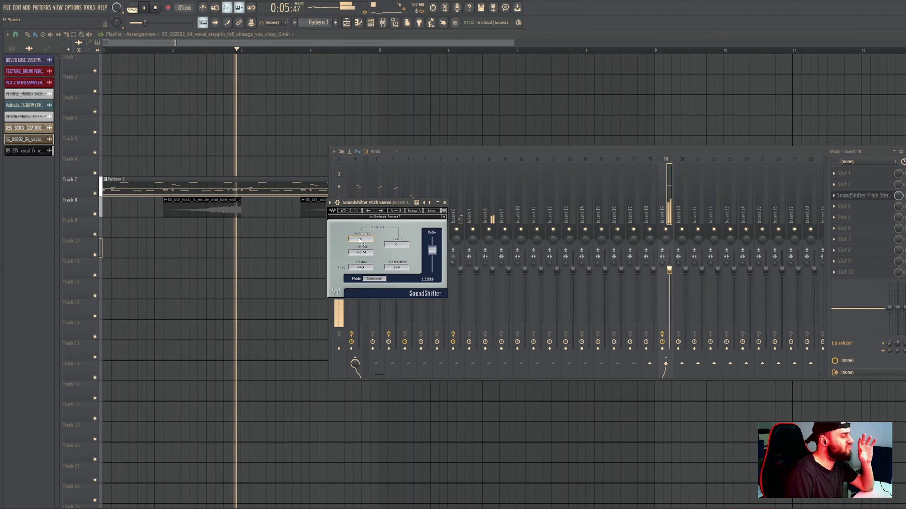
scroll(360, 240, down, 1)
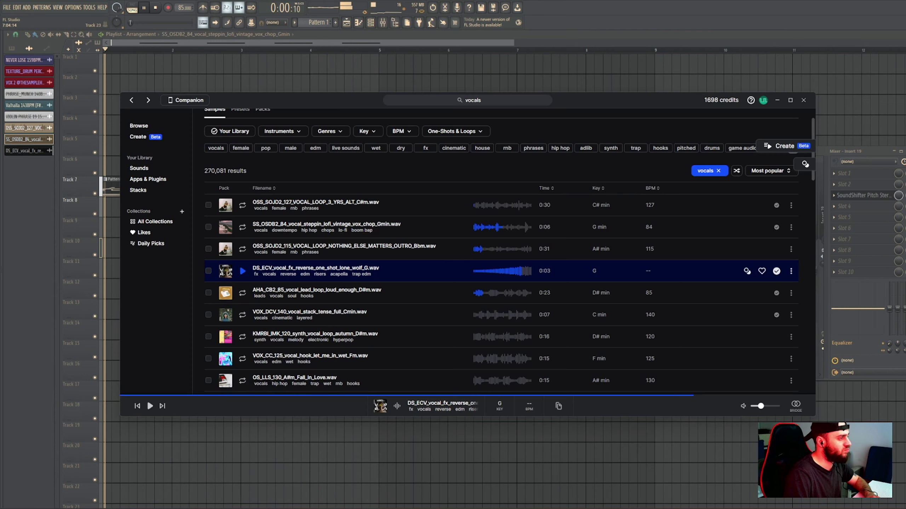
Switch to Splice, search for vox samples and add VOX_DCV_90_vocal_stack_mystery_lead_wet_Ebmin.wav to the library.
scroll(449, 204, down, 1)
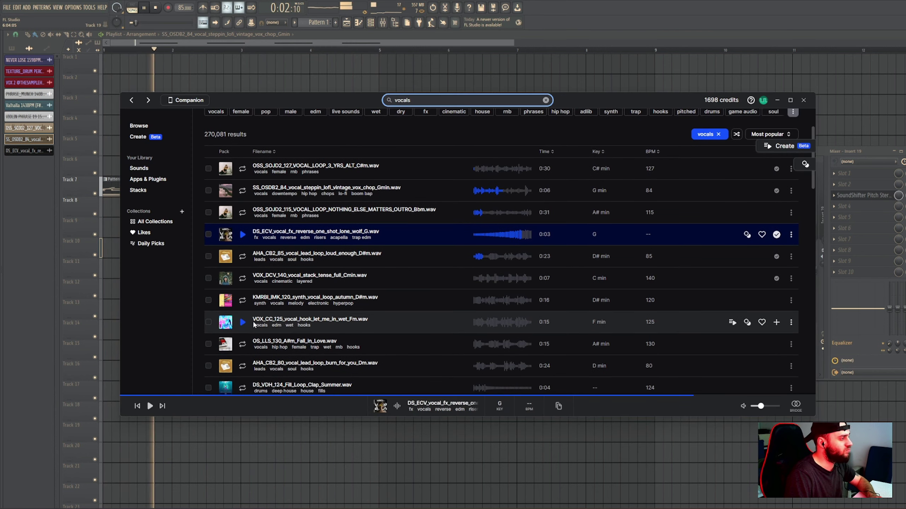
click(244, 324)
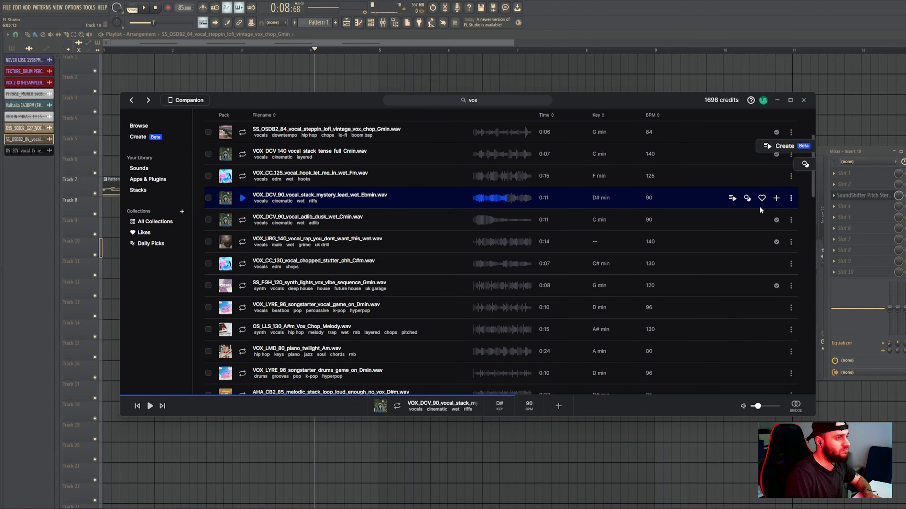
click(776, 199)
Place VOX_DCV_90_vocal_adlib_dusk_wet_Cmin at the start of Track 2 as a four-bar clip routed to mixer track 11.
click(243, 220)
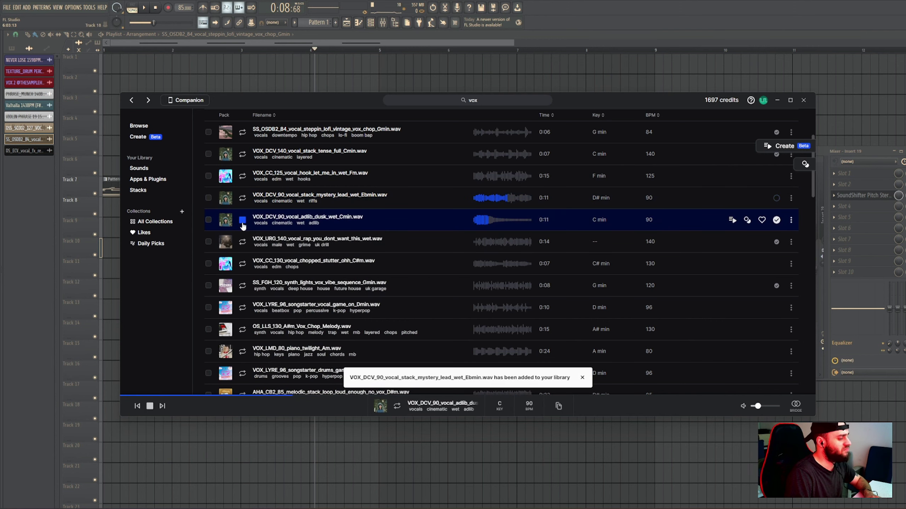
drag(277, 225, 107, 92)
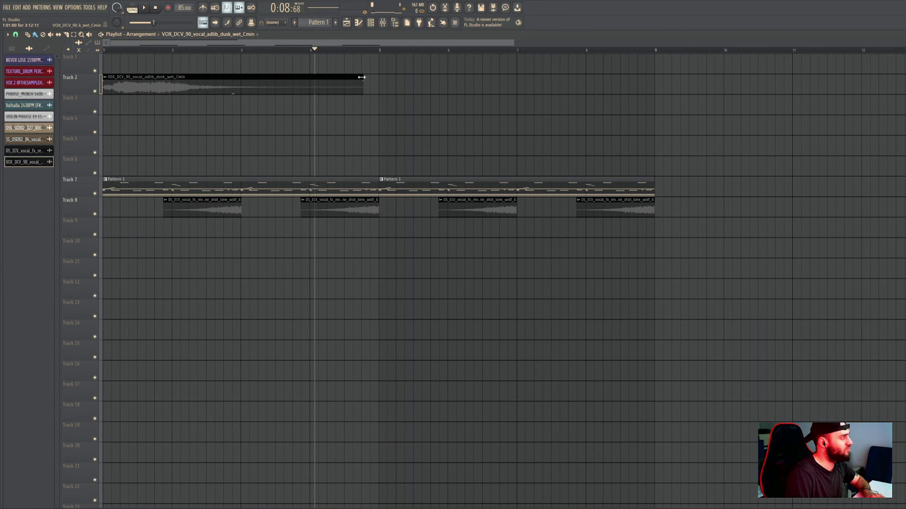
double_click(311, 82)
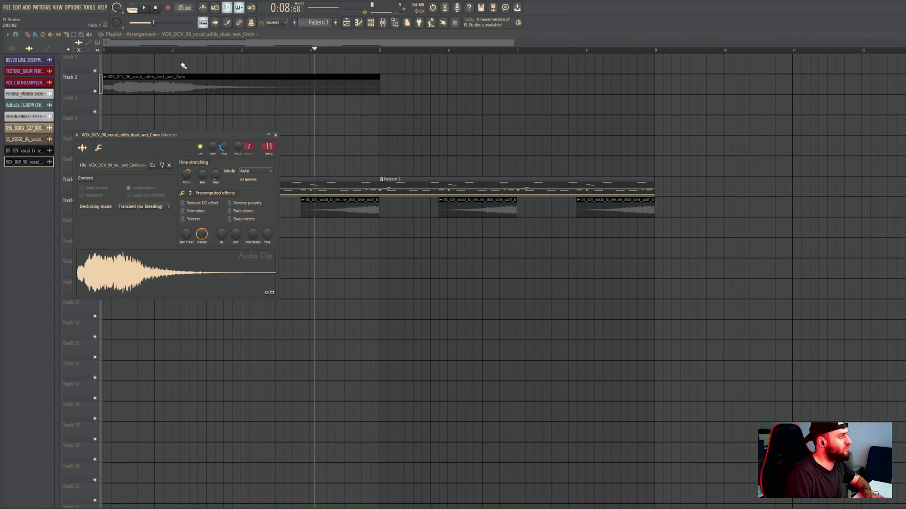
click(107, 49)
key(space)
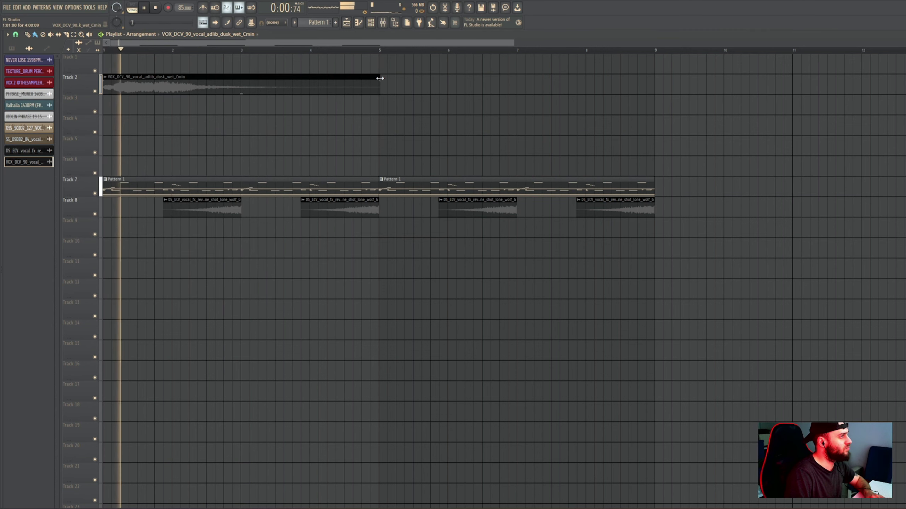
Try the adlib clip at two bars, restore it to four bars, and set its channel volume to 12%.
drag(379, 80, 241, 82)
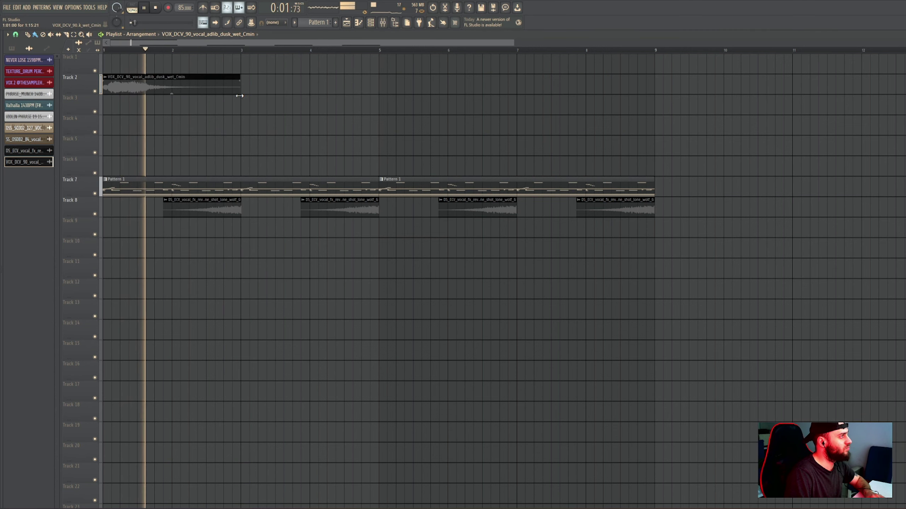
double_click(202, 85)
key(space)
key(space)
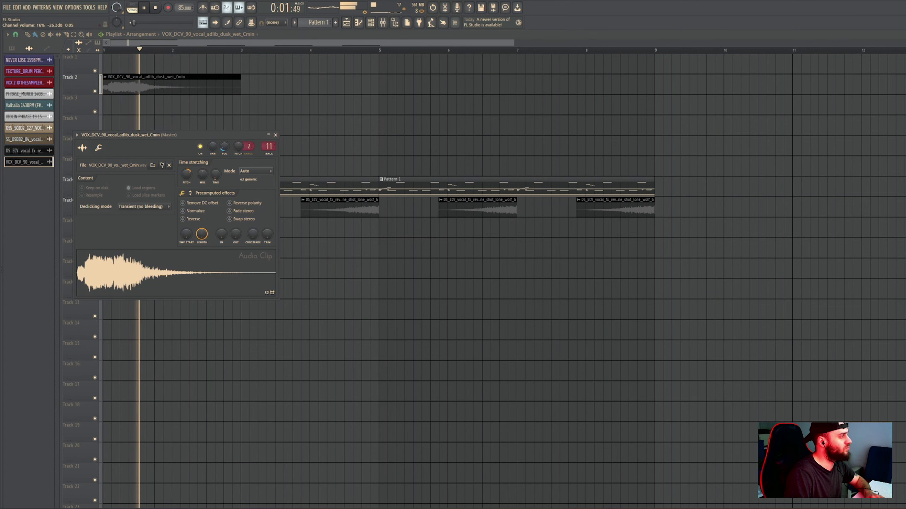
drag(240, 85, 383, 90)
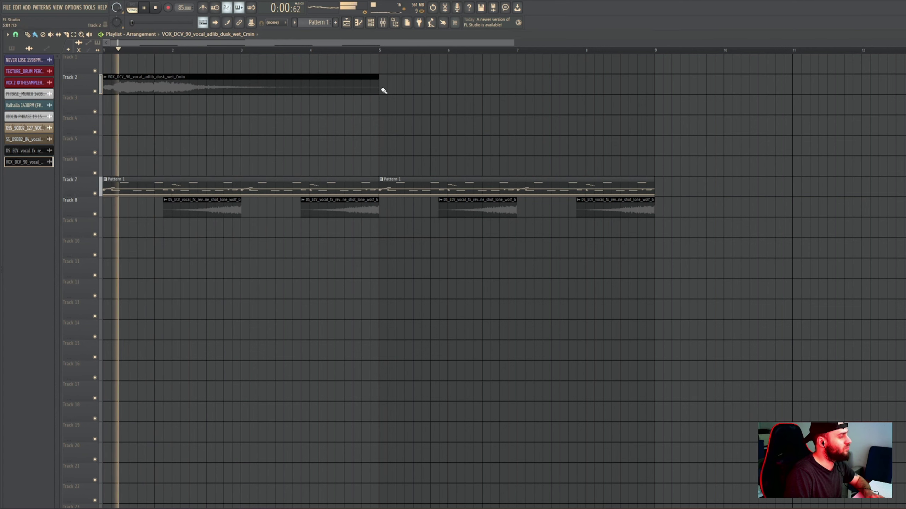
double_click(216, 87)
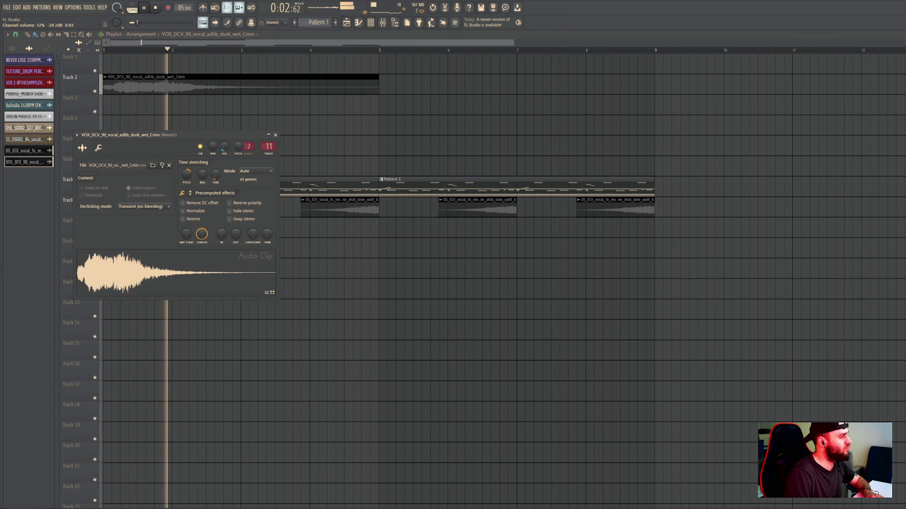
Try to load Little AlterBoy in effect slot 4 of Insert 11.
key(F9)
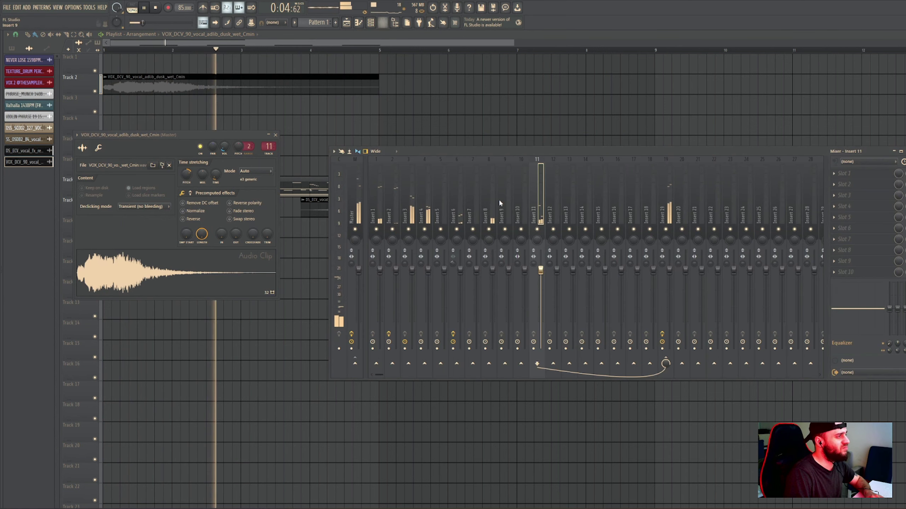
click(848, 208)
click(619, 164)
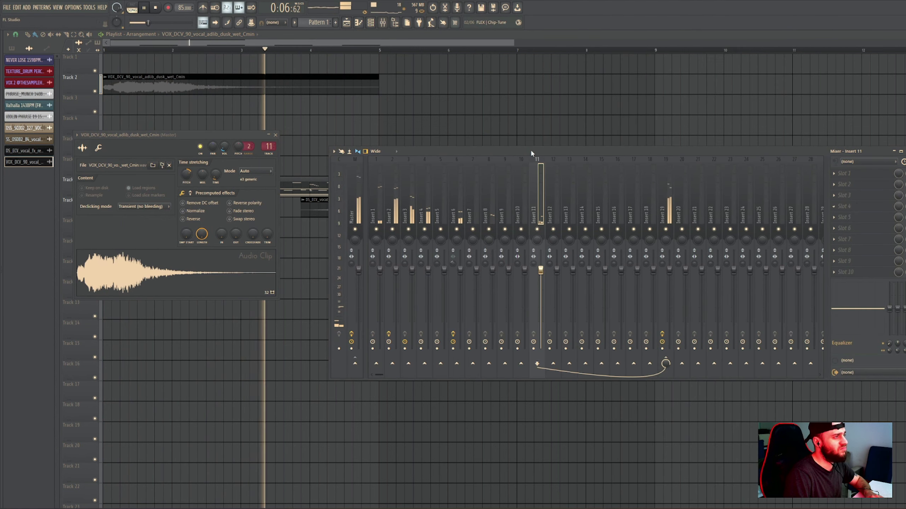
key(space)
click(848, 206)
click(618, 10)
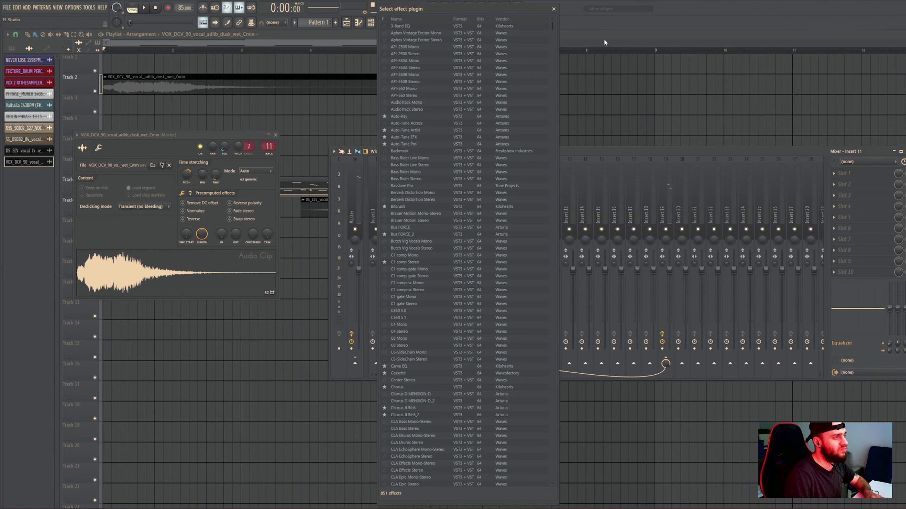
text(littl)
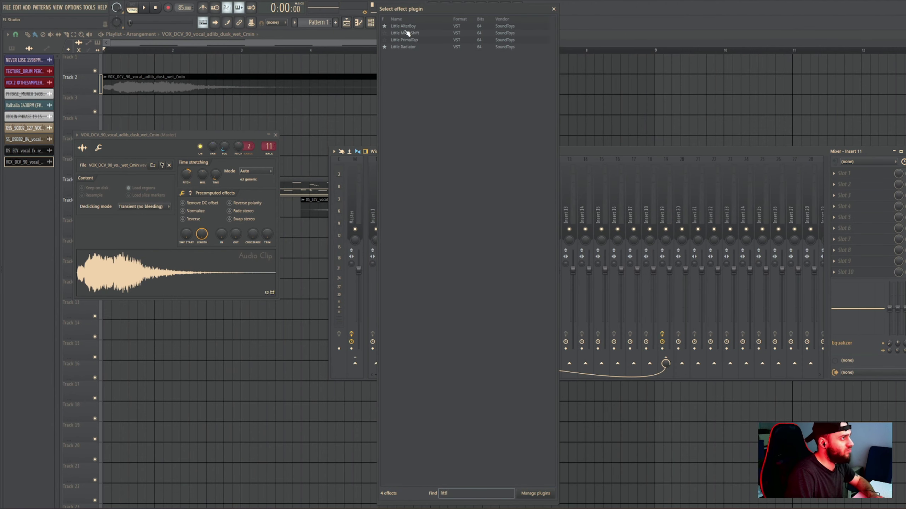
double_click(404, 28)
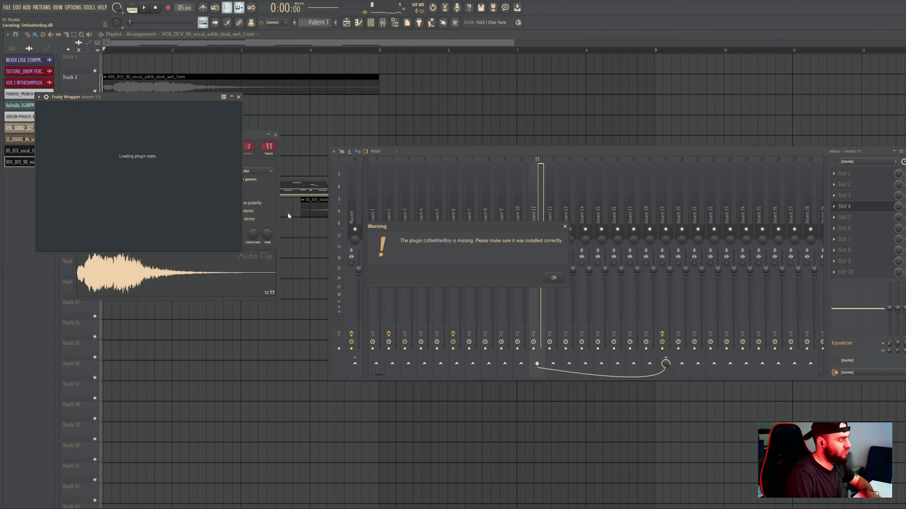
Delete the Little AlterBoy plugin from effect slot 4 of Insert 11.
click(552, 280)
click(832, 208)
click(844, 223)
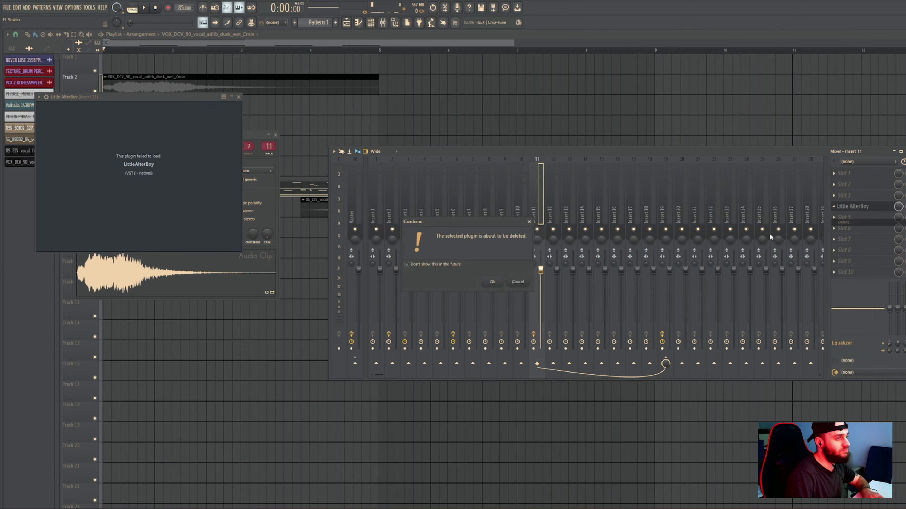
click(493, 282)
Set the adlib clip's stretch mode to Stretch Pro and raise its formant shift while auditioning it.
click(277, 84)
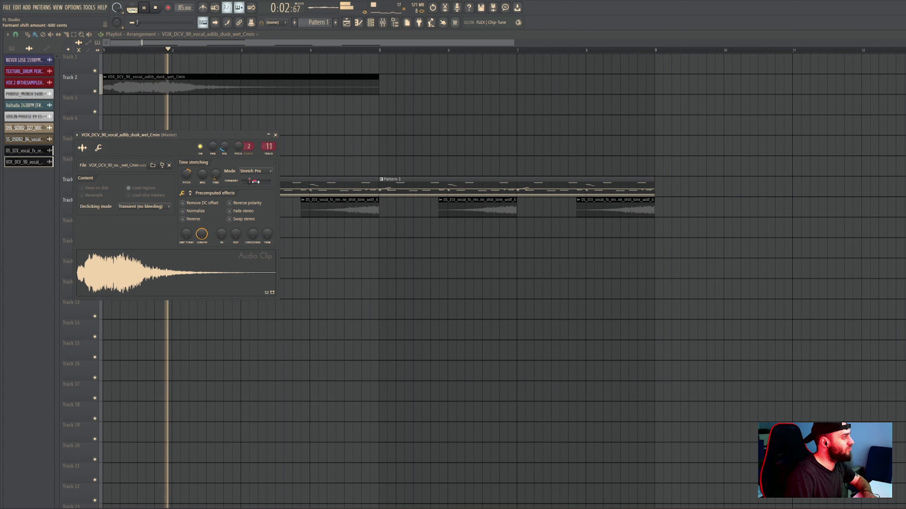
drag(250, 180, 268, 184)
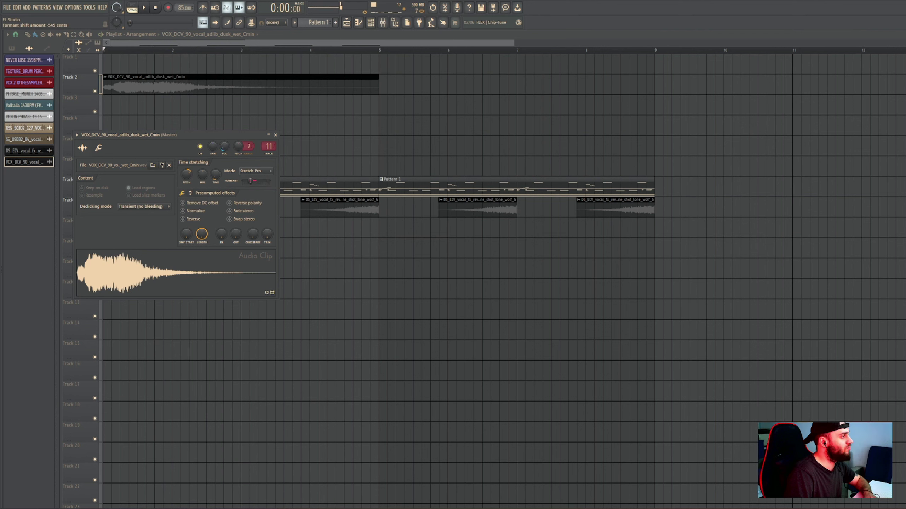
key(space)
drag(251, 181, 258, 182)
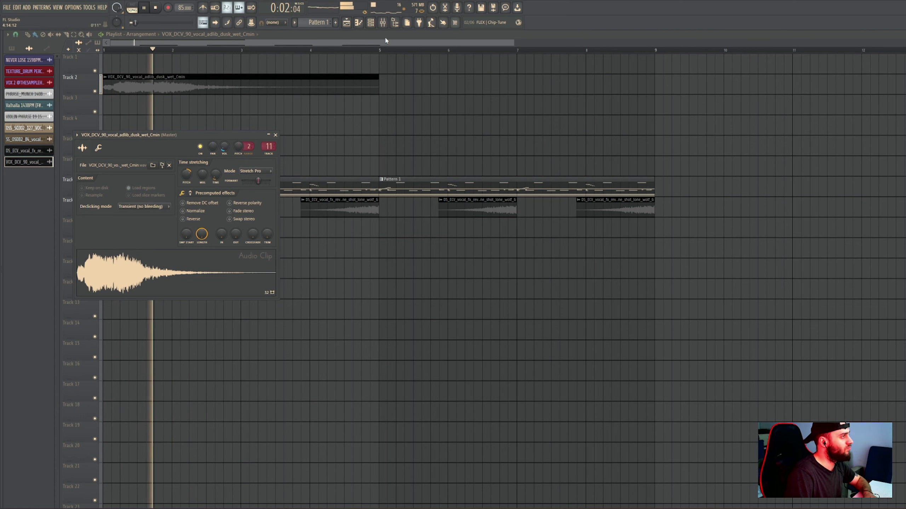
Try a transposition of -4 semitones in SoundShifter on Insert 19, raise it again and close the mixer.
click(382, 22)
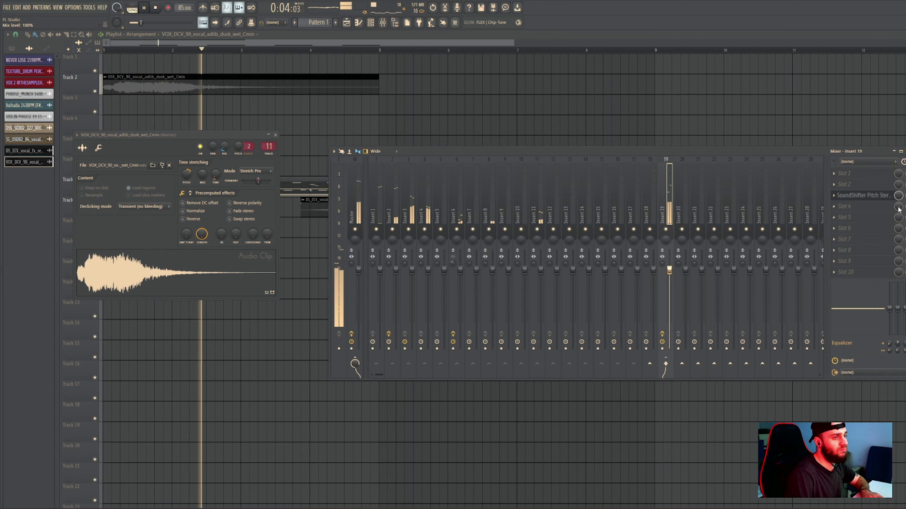
click(863, 196)
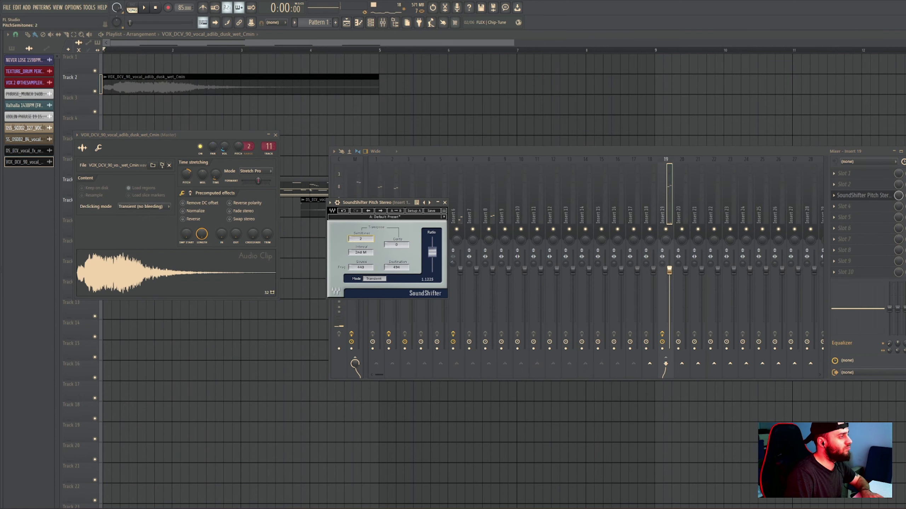
key(space)
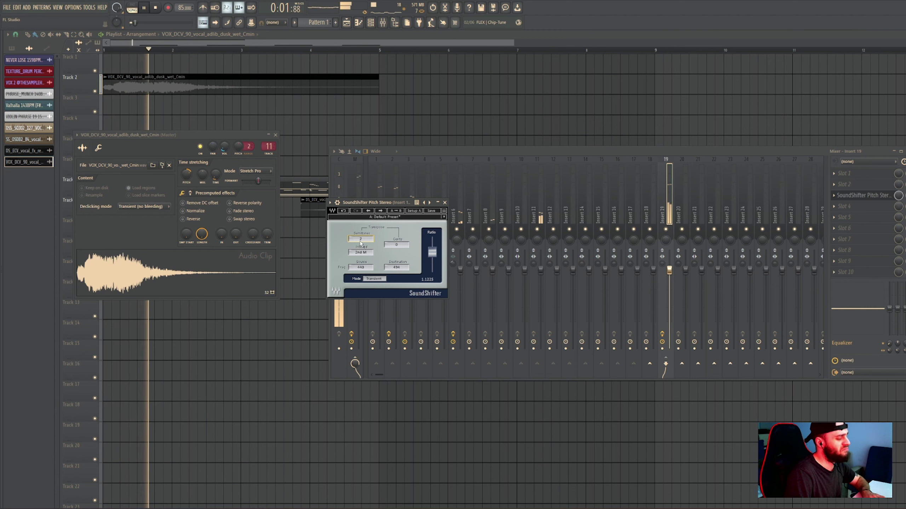
scroll(362, 238, down, 6)
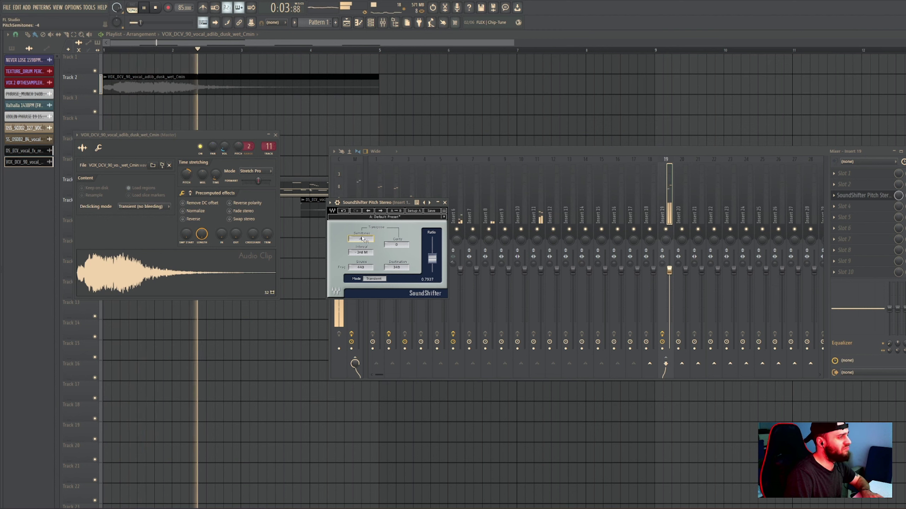
scroll(361, 239, up, 3)
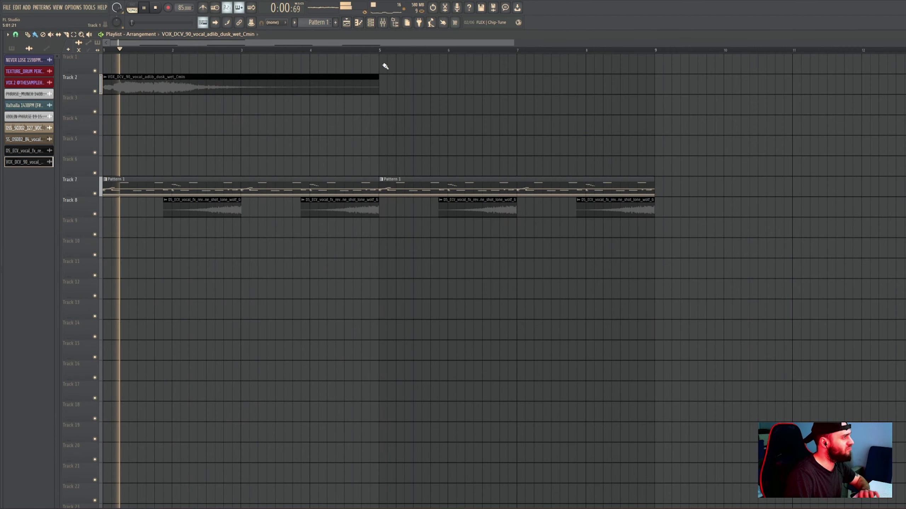
click(382, 22)
Try a slightly lower formant shift on the adlib clip during playback.
double_click(282, 87)
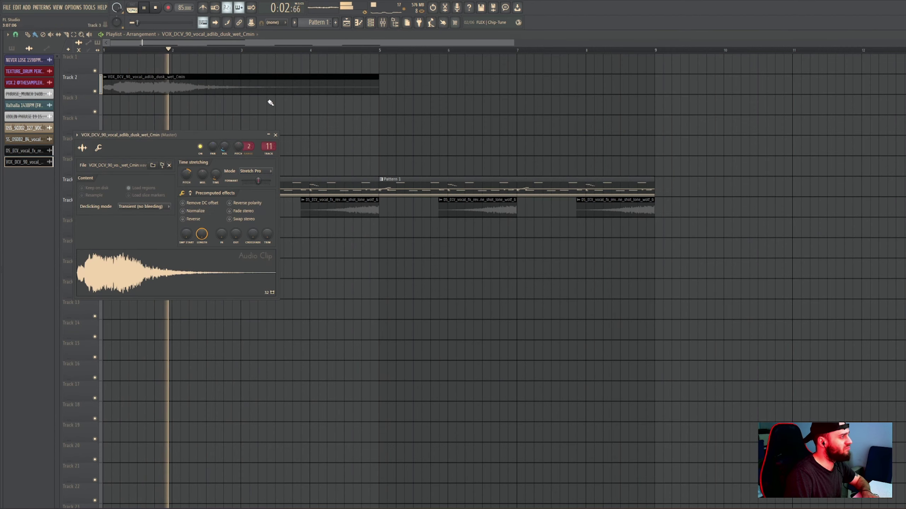
drag(259, 181, 255, 181)
key(space)
key(space)
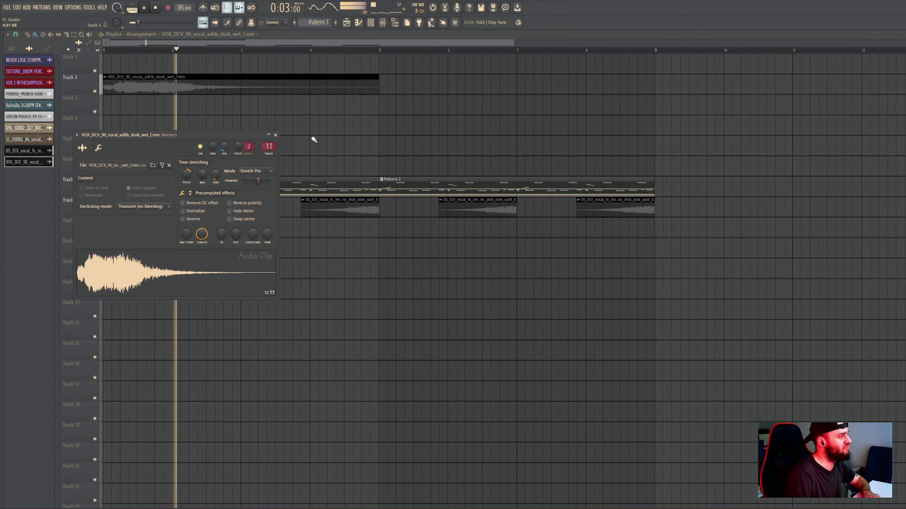
Close the clip settings and place a second four-bar adlib clip on Track 2 starting at bar 5.
click(357, 129)
right_click(372, 127)
click(406, 110)
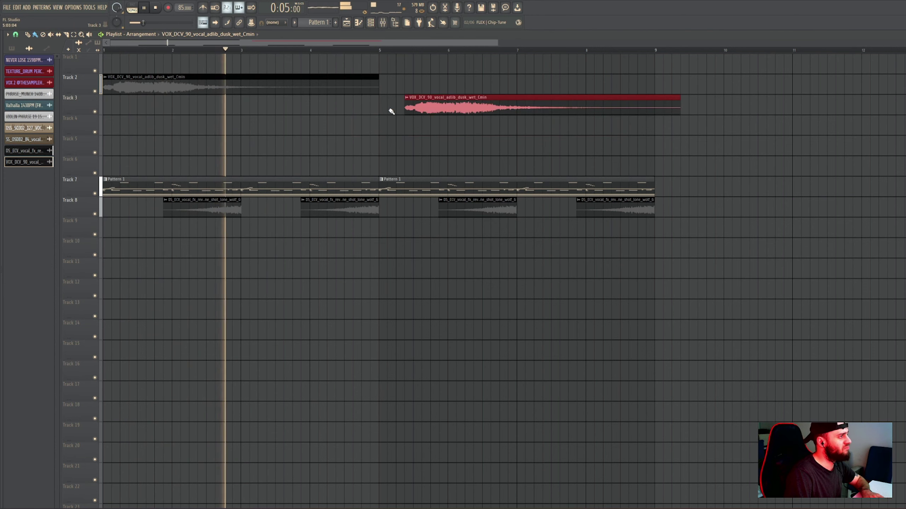
drag(445, 97, 420, 74)
key(space)
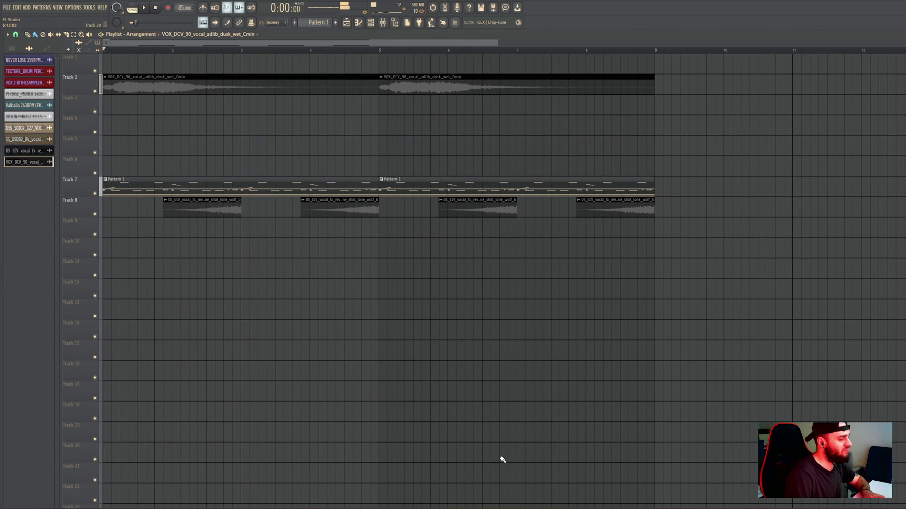
Preview VOX_DCV_90_vocal_stack_mystery_lead_wet_Ebmin in Splice and place it at the start of Track 4 in FL Studio.
key(alt+Tab)
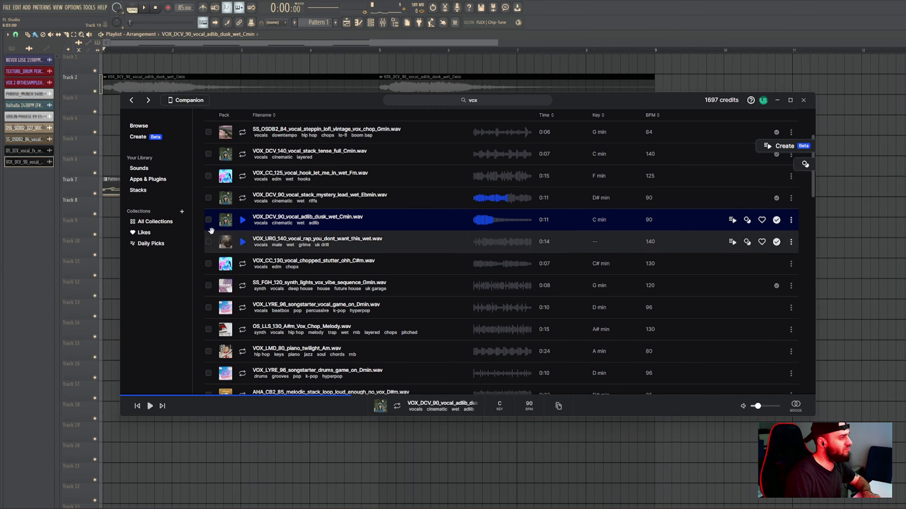
click(245, 204)
drag(246, 207, 139, 119)
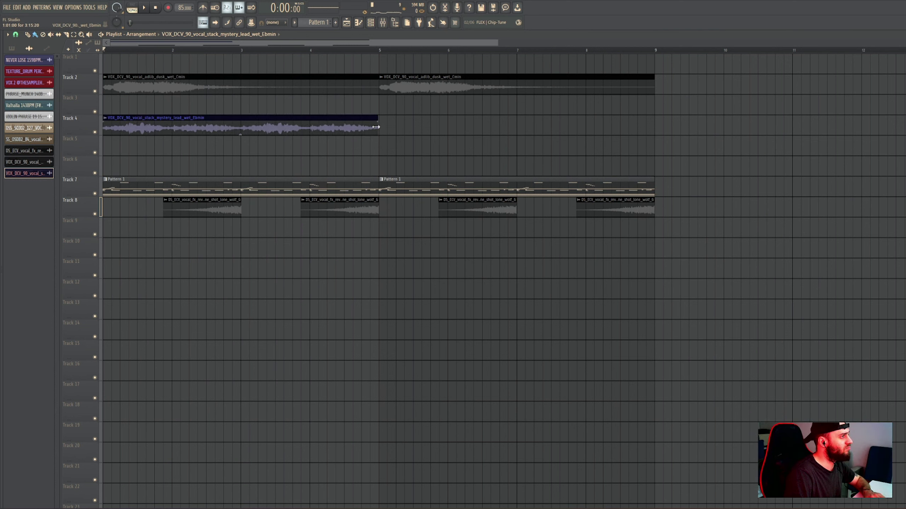
Place a second mystery lead clip on Track 4 at bar 5, and set the sample to Stretch Pro mode routed to mixer track 11.
mouse_move(384, 151)
mouse_down()
mouse_move(413, 127)
mouse_move(304, 126)
mouse_up()
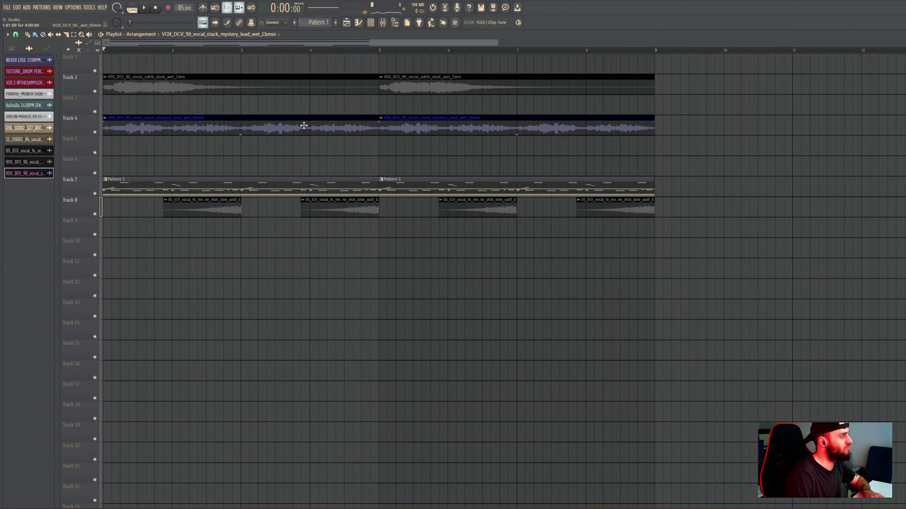
double_click(258, 130)
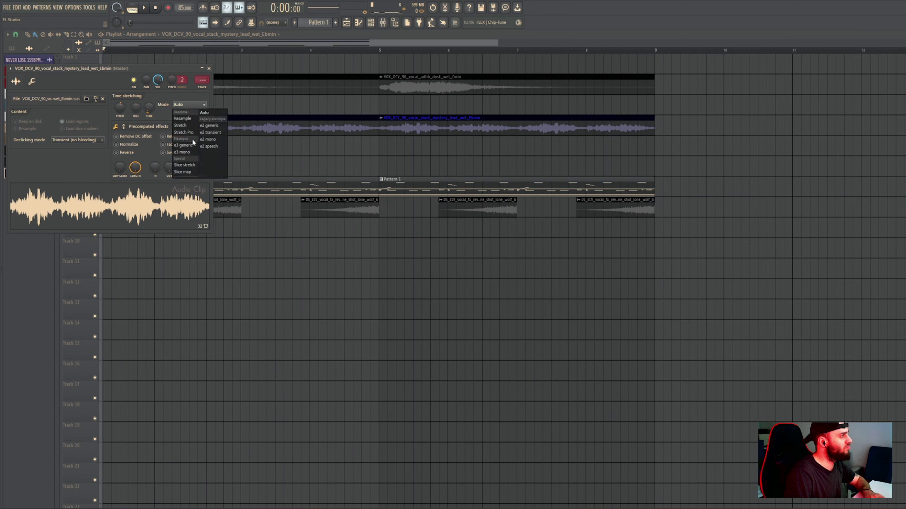
click(194, 136)
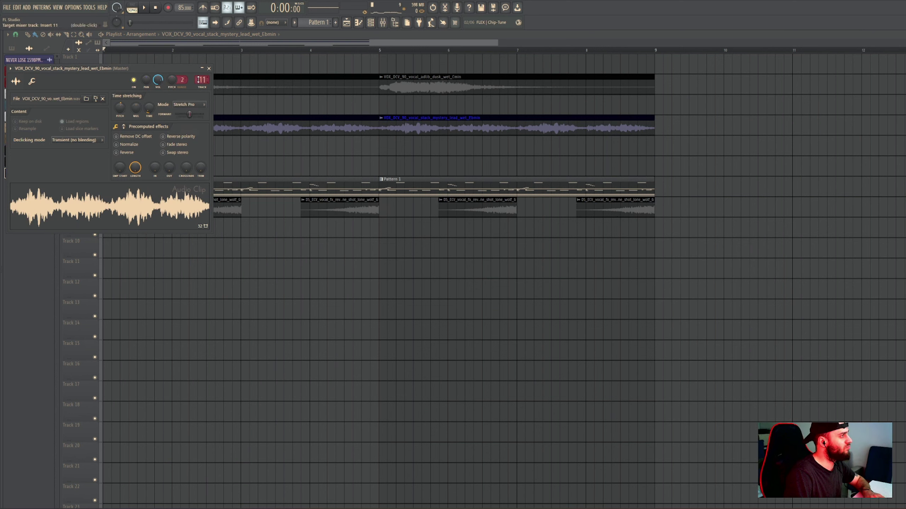
click(209, 68)
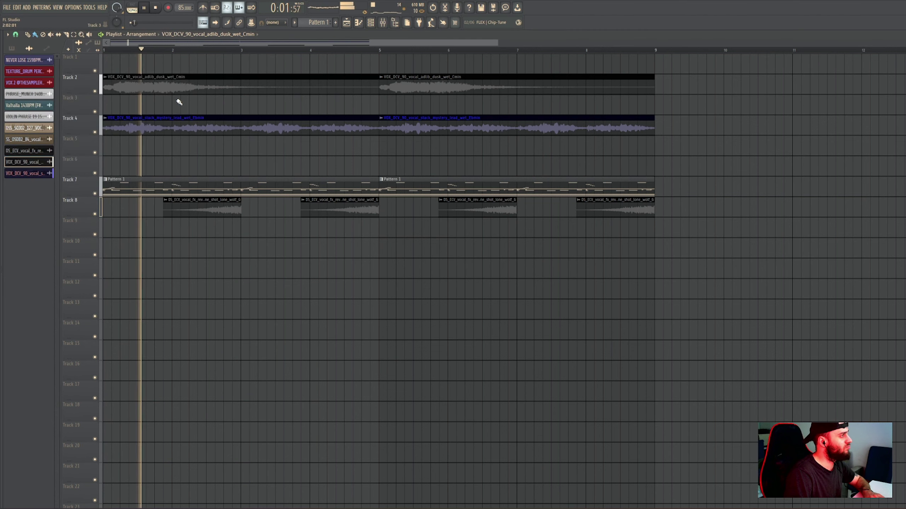
Try a volume of about 37% and a +900 cents formant shift on the mystery lead, and remove the stray copy from Track 5.
click(94, 91)
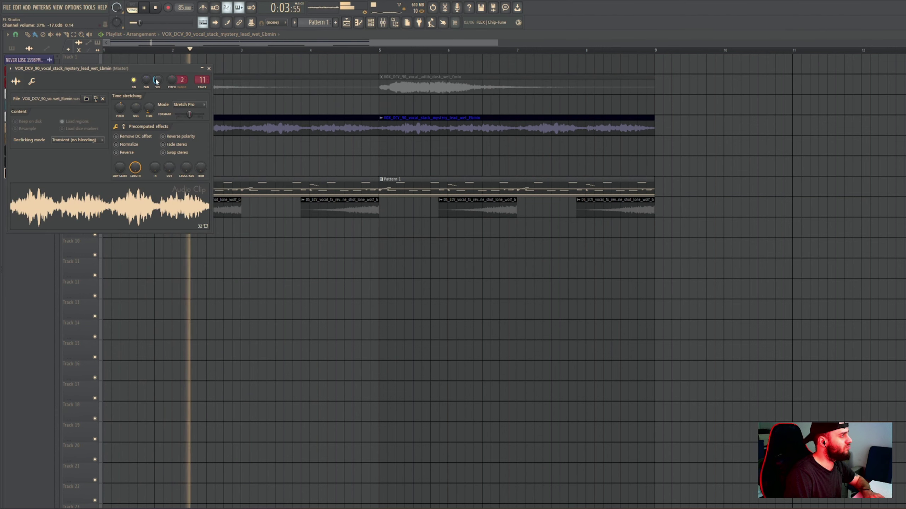
drag(156, 82, 182, 111)
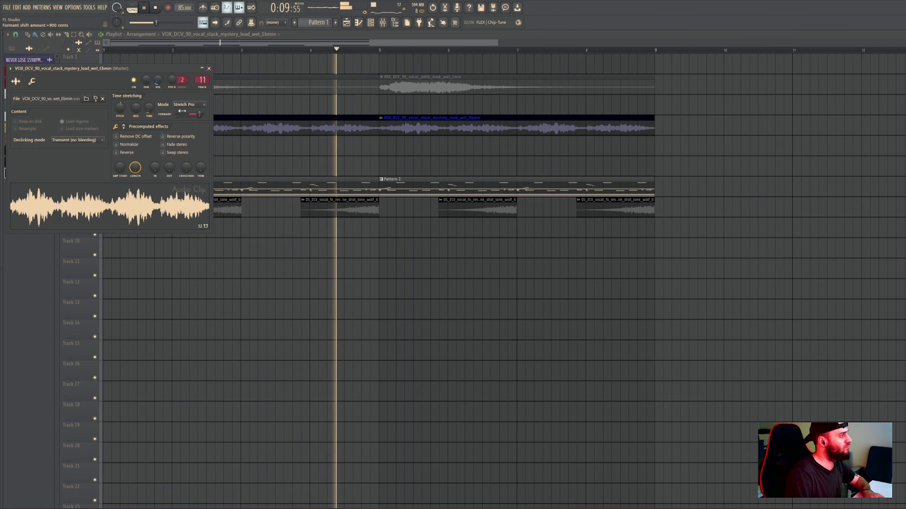
click(271, 140)
click(95, 91)
key(space)
key(space)
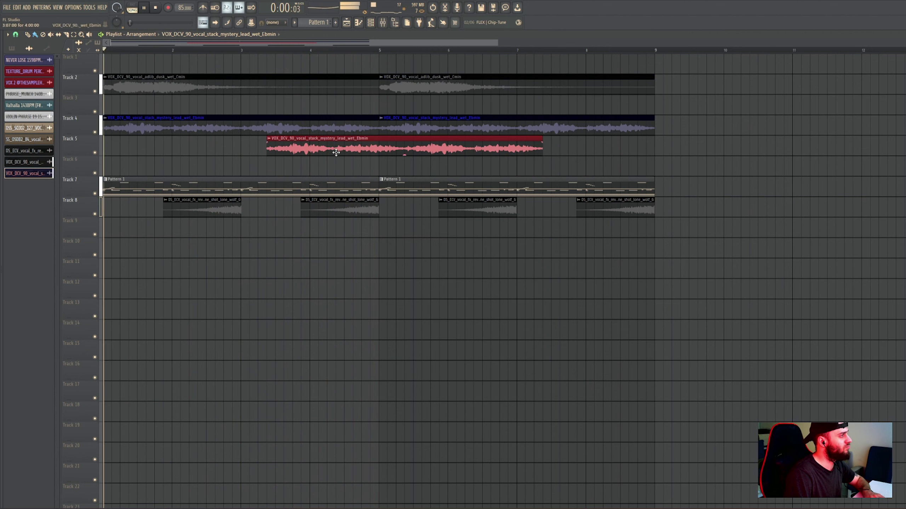
right_click(335, 153)
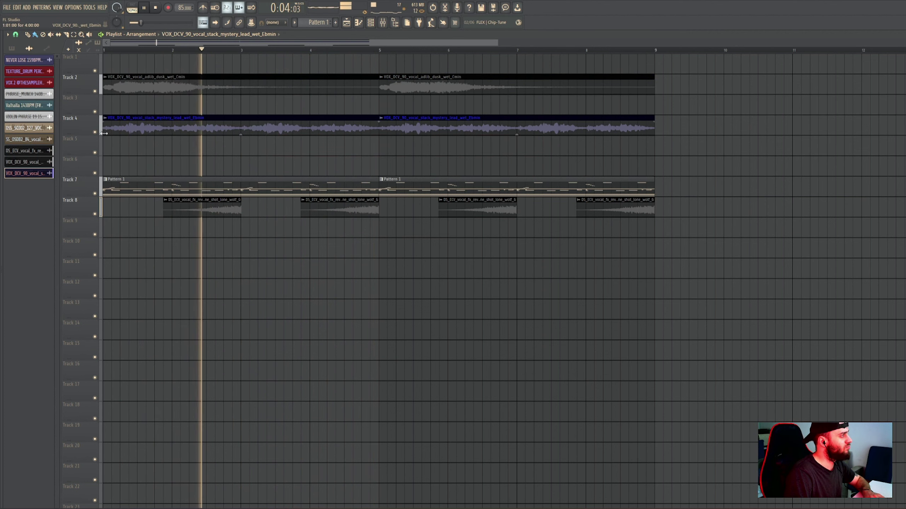
Delete both mystery lead vocal clips from Track 4.
drag(104, 122, 265, 135)
right_click(307, 124)
right_click(402, 126)
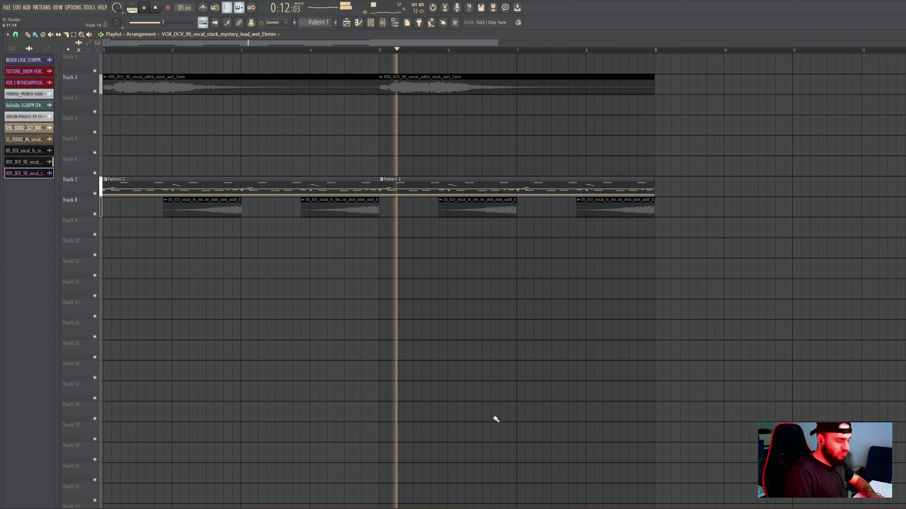
Review the adlib clip's settings and the SoundShifter transposition on Insert 19 during playback, and close the open windows.
double_click(323, 85)
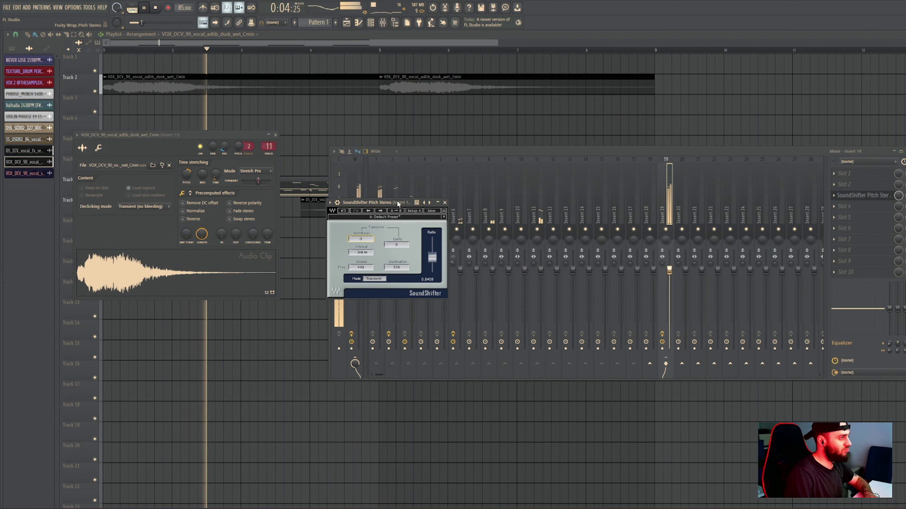
drag(398, 203, 352, 223)
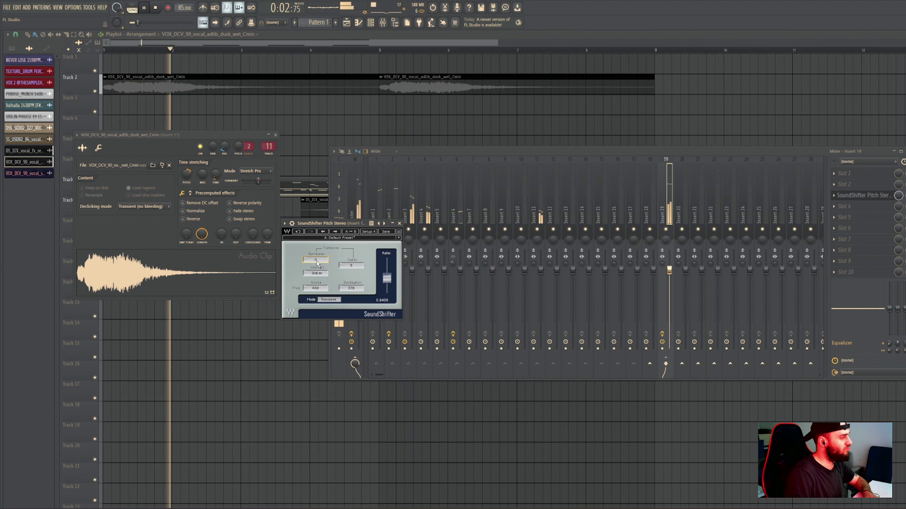
key(F12)
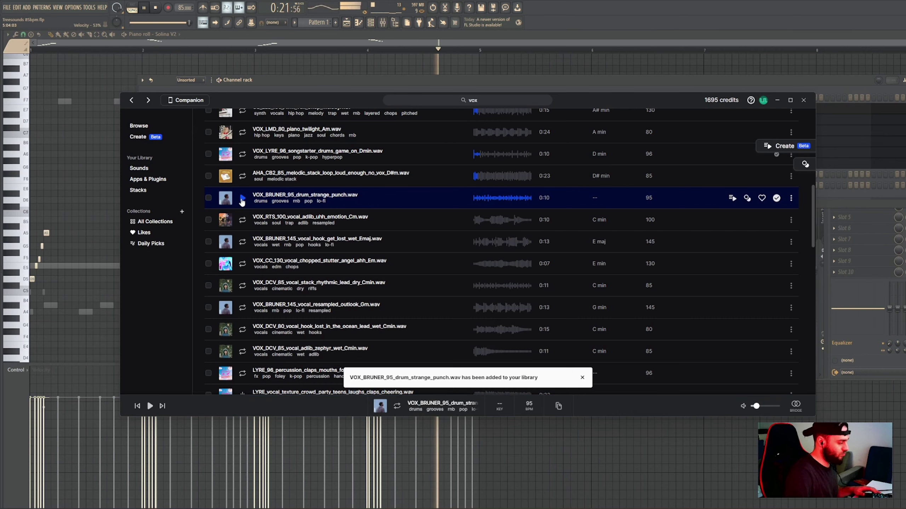
Preview VOX_BRUNER_95_drum_strange_punch in Splice and place it at the start of Track 5 in FL Studio.
click(242, 198)
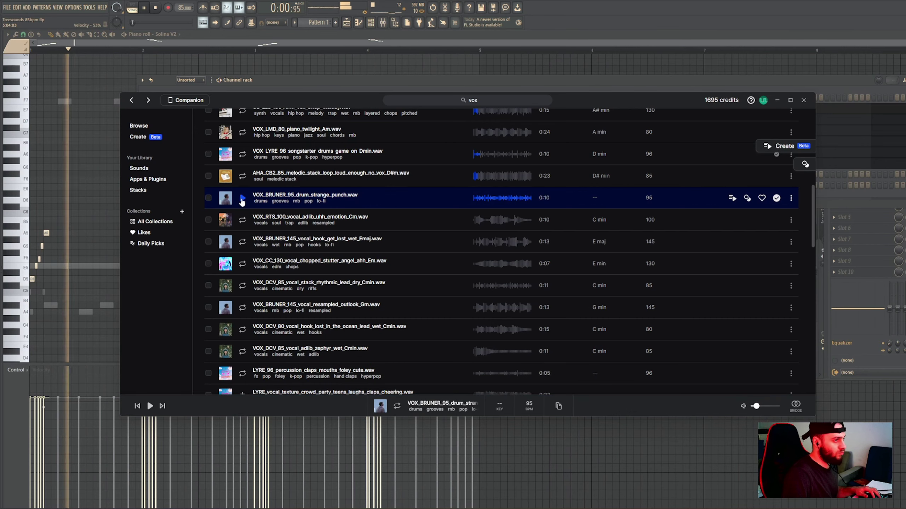
click(238, 205)
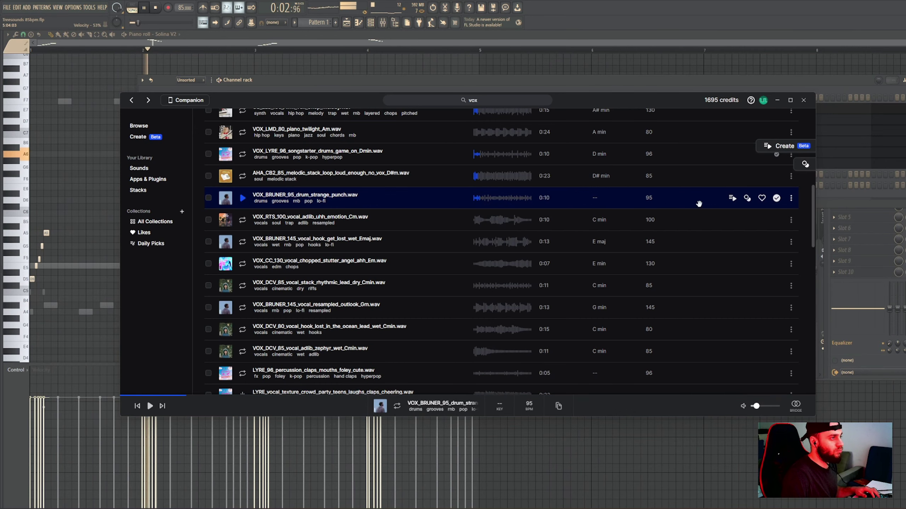
drag(698, 204, 131, 145)
scroll(103, 47, up, 3)
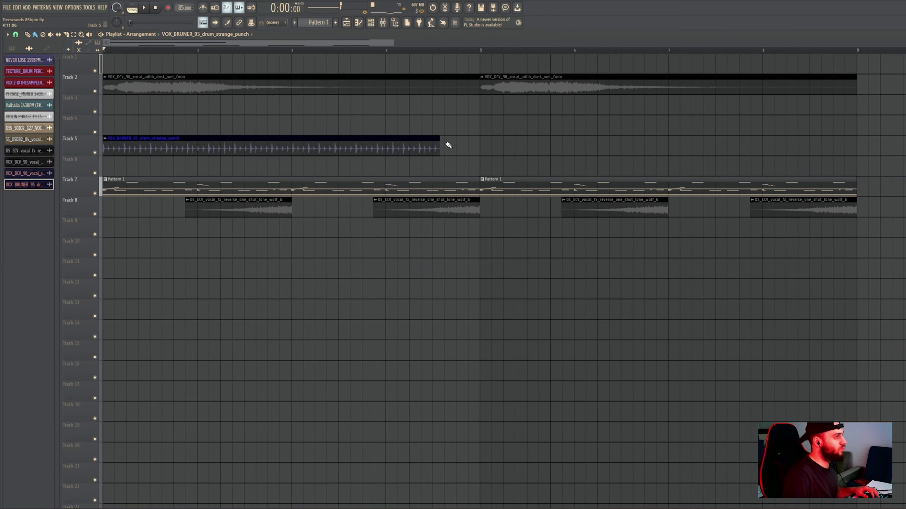
Lower the drum_strange_punch clip's channel volume to 19% and stretch the clip to four bars.
double_click(431, 144)
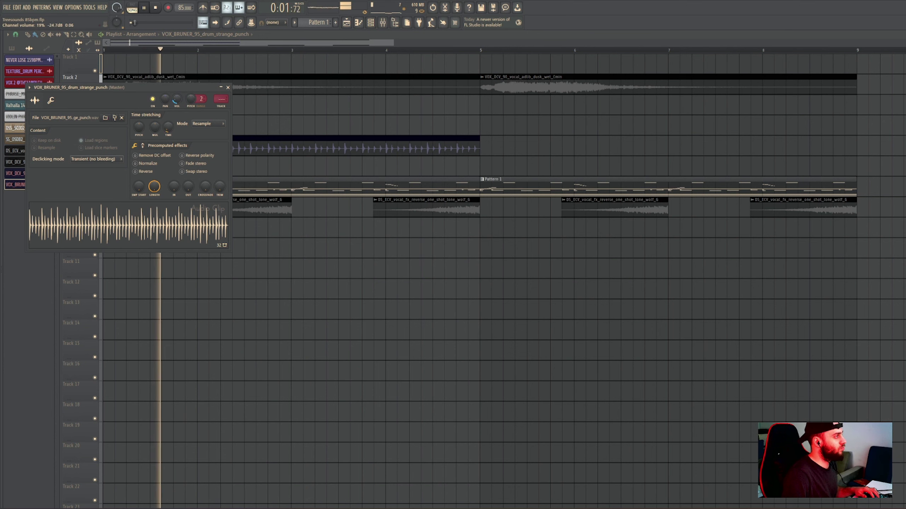
click(228, 87)
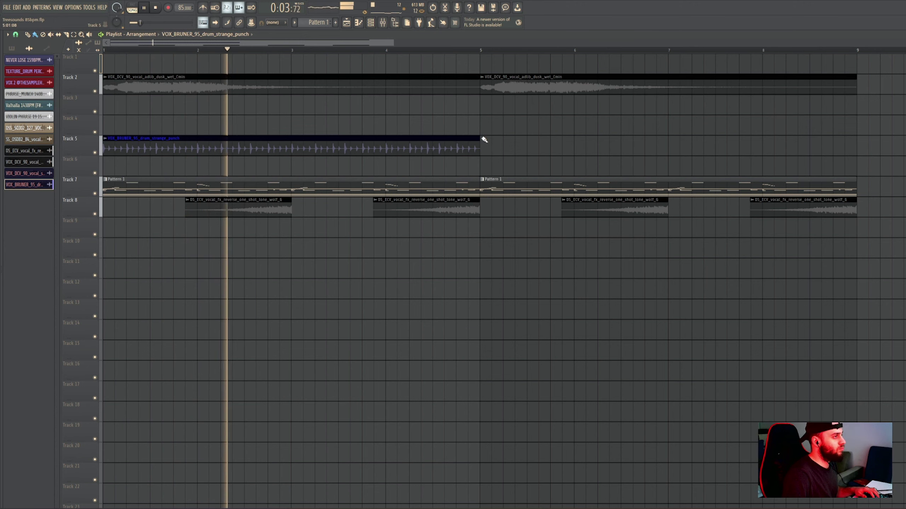
Try shortening the drum_strange_punch clip to two bars and bring it back to four bars.
drag(484, 140, 290, 150)
scroll(297, 170, down, 3)
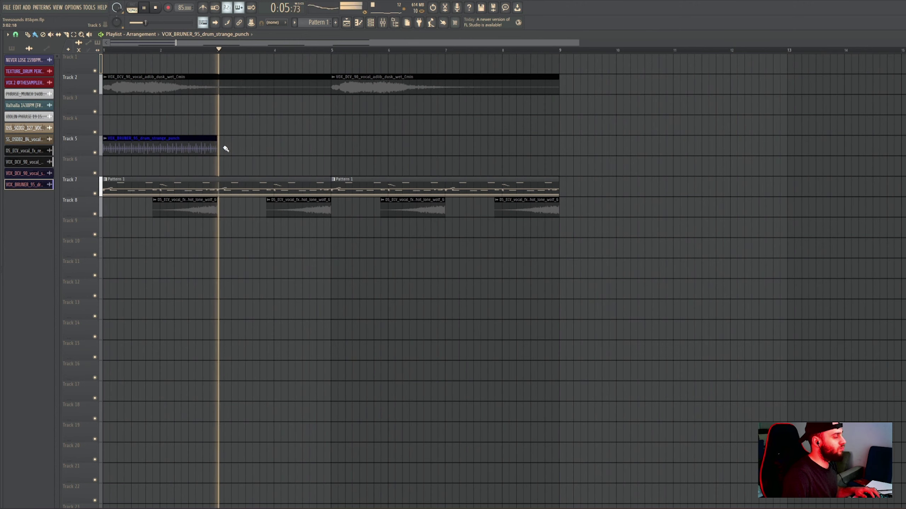
drag(225, 149, 330, 149)
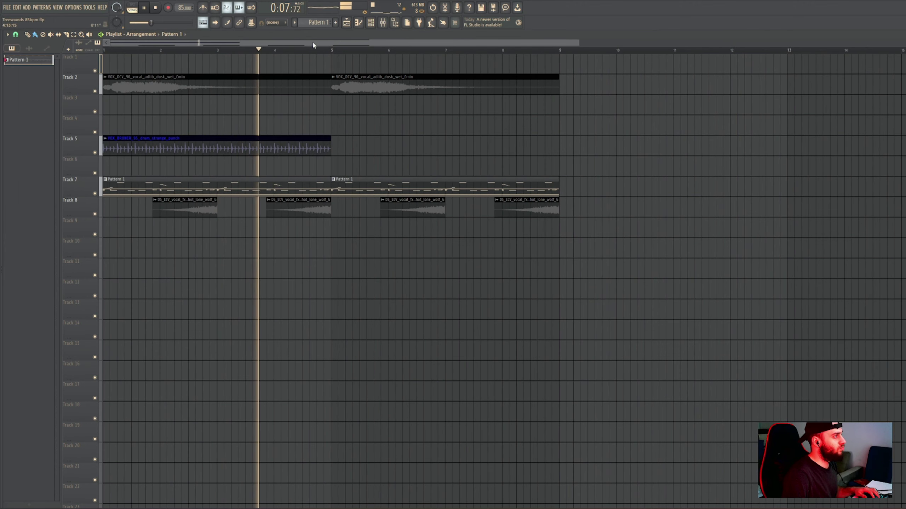
Split Pattern 1 by channel and spread the resulting instrument clips across Tracks 9 to 16.
click(316, 23)
click(376, 138)
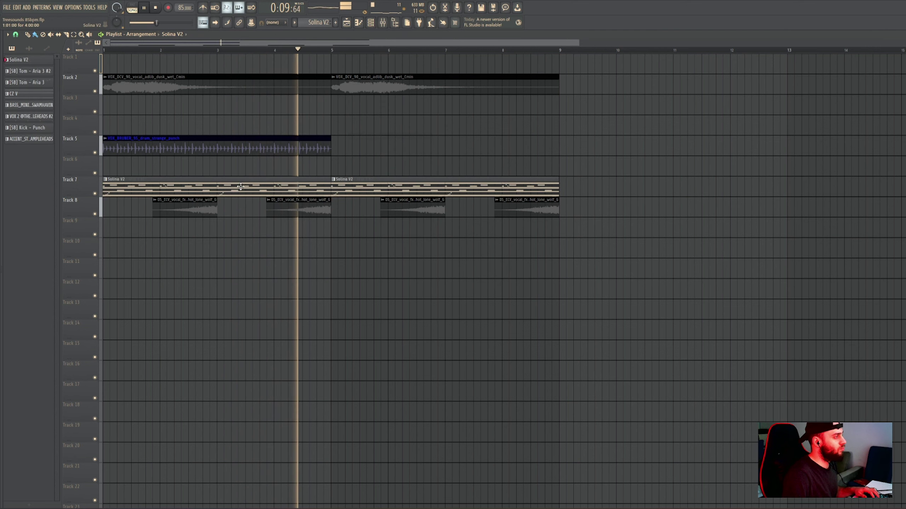
drag(241, 186, 220, 271)
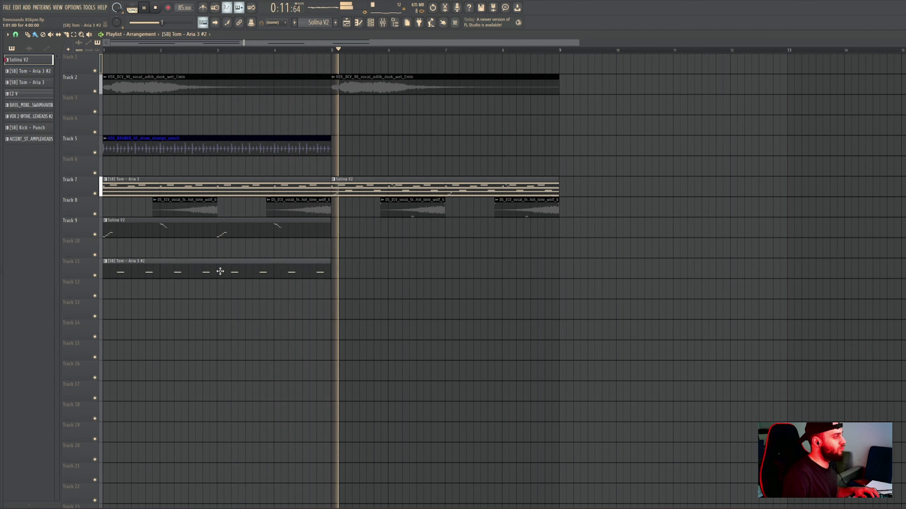
drag(220, 187, 216, 248)
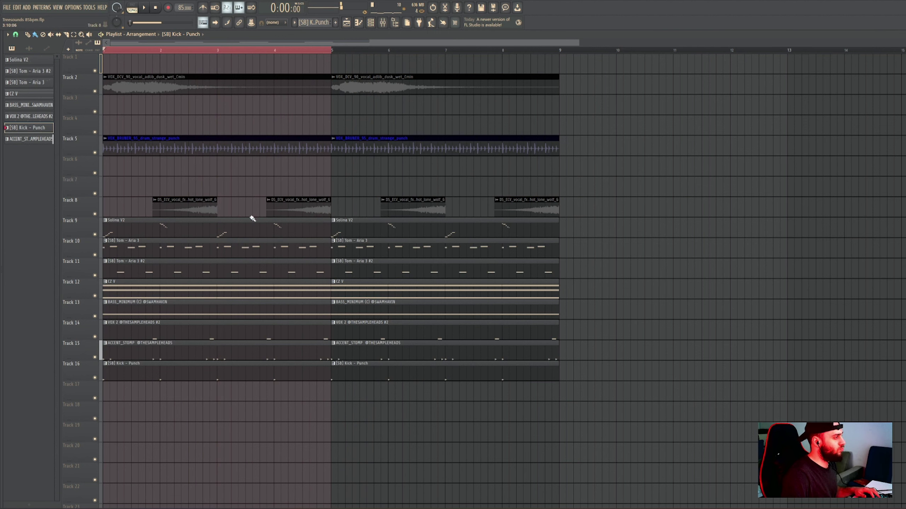
Delete the first drum_strange_punch clip from Track 5 and the bar 5 clips of Tom - Aria 3, Tom - Aria 3 #2 and CZ V.
right_click(283, 153)
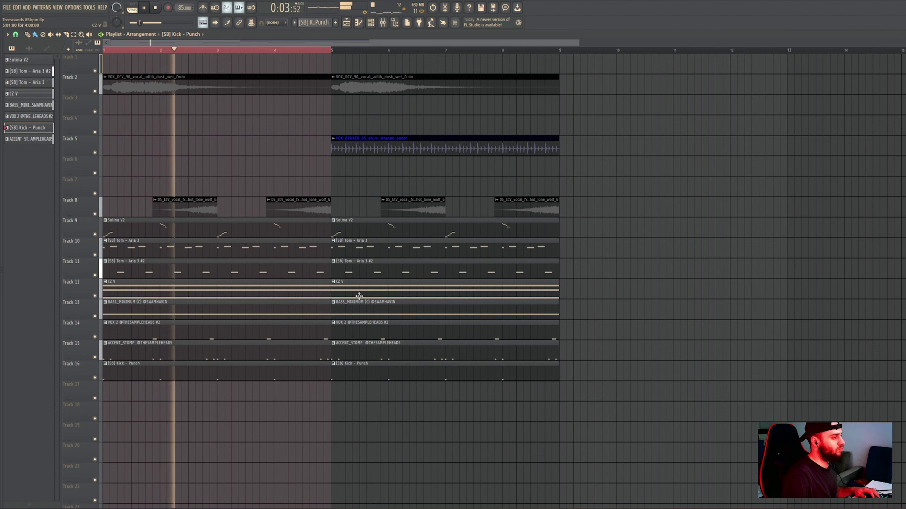
right_click(363, 250)
right_click(366, 269)
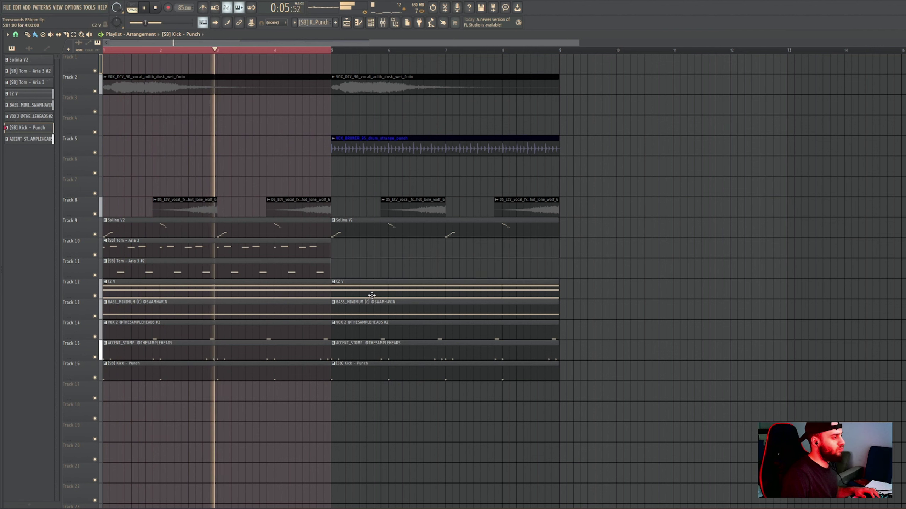
right_click(369, 290)
Clear the time selection, delete the bar 5 adlib and Solina V2 clips, and stop playback after listening to the second section.
click(303, 51)
right_click(307, 52)
right_click(360, 86)
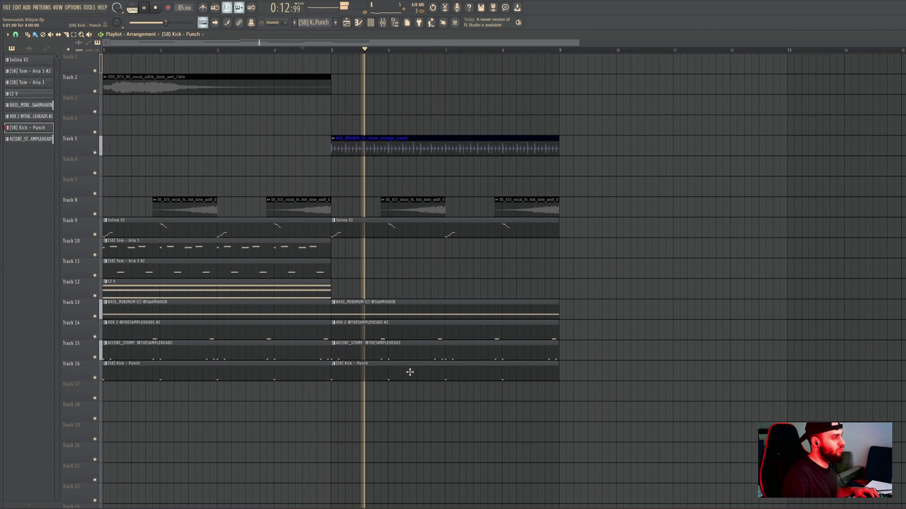
right_click(423, 230)
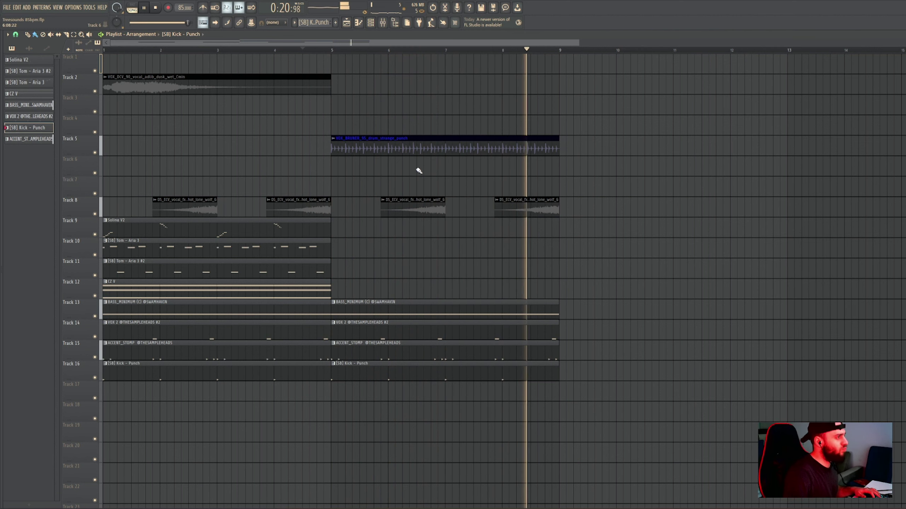
key(space)
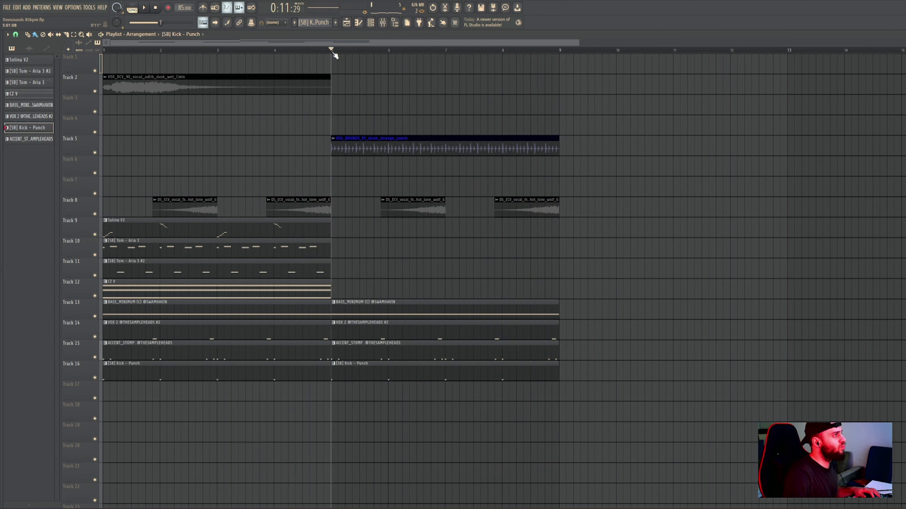
Add another Sampler channel in Pattern 15 with a hit on step 5, and place the four-bar pattern on Track 6 at bar 5.
key(space)
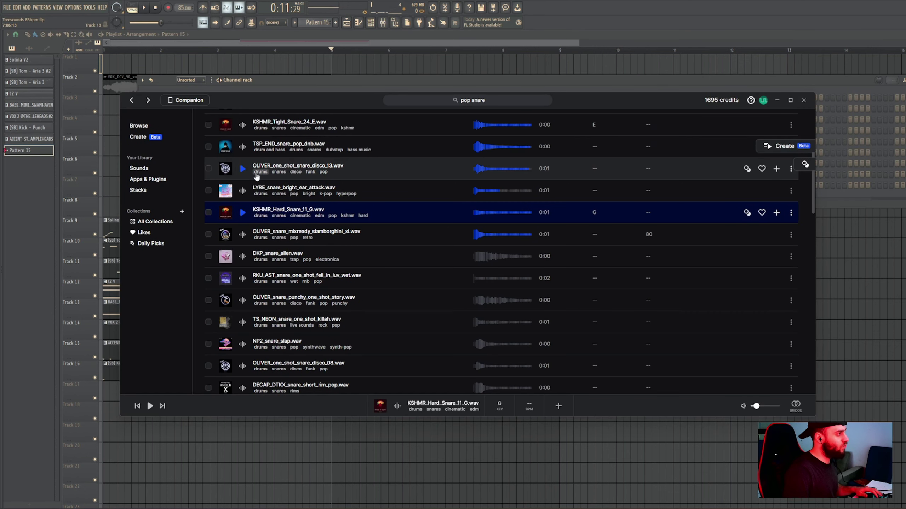
drag(332, 103, 392, 187)
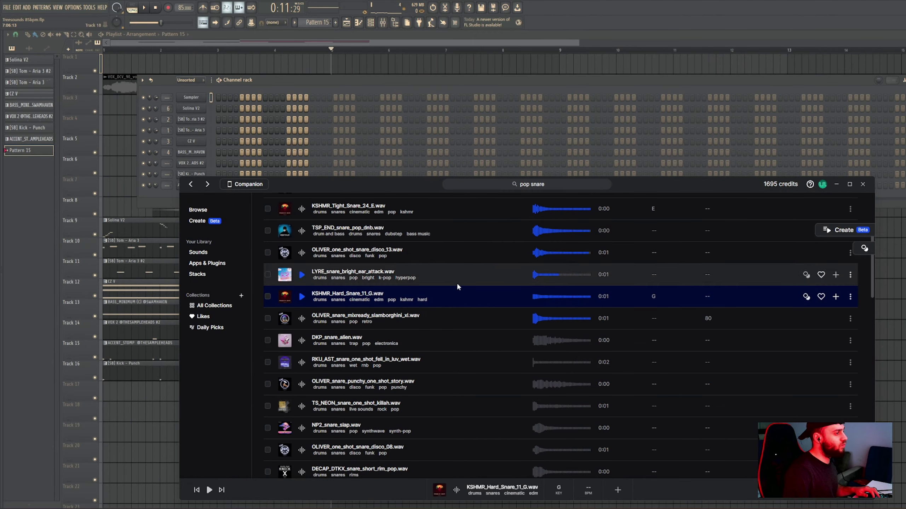
drag(174, 91, 178, 92)
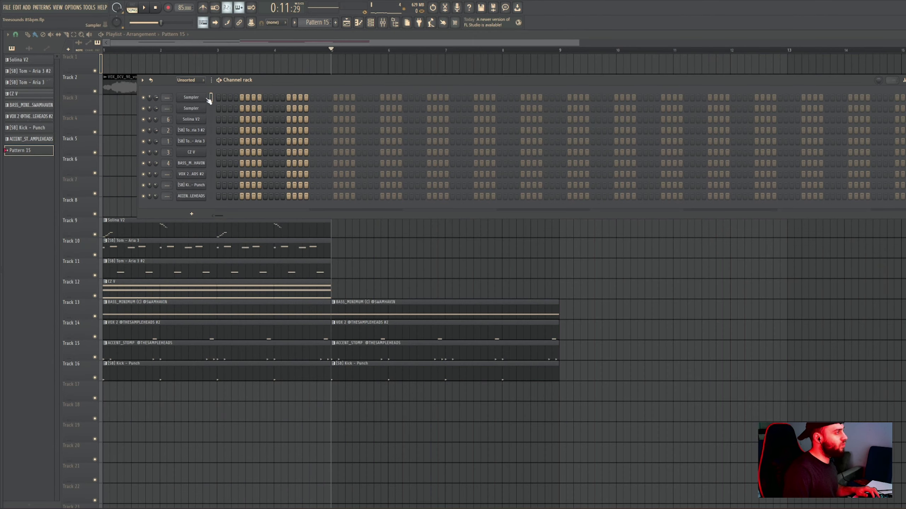
key(space)
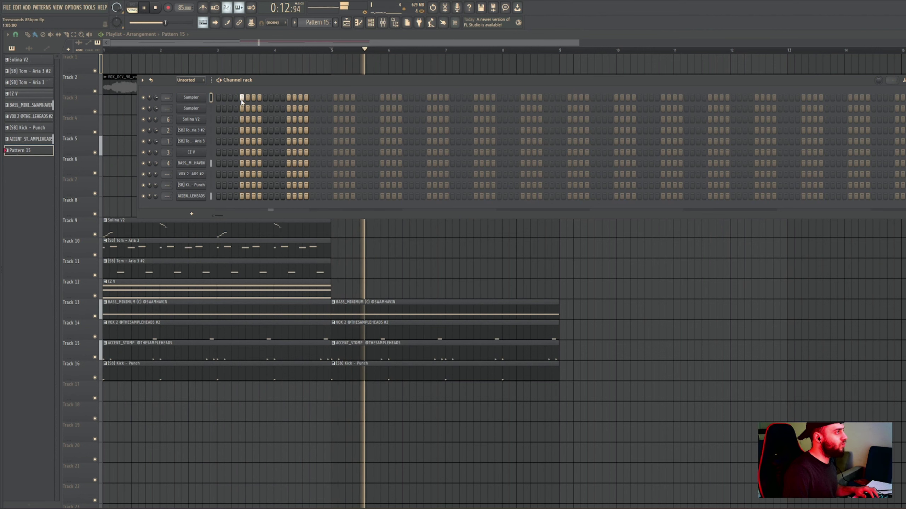
drag(474, 279, 357, 167)
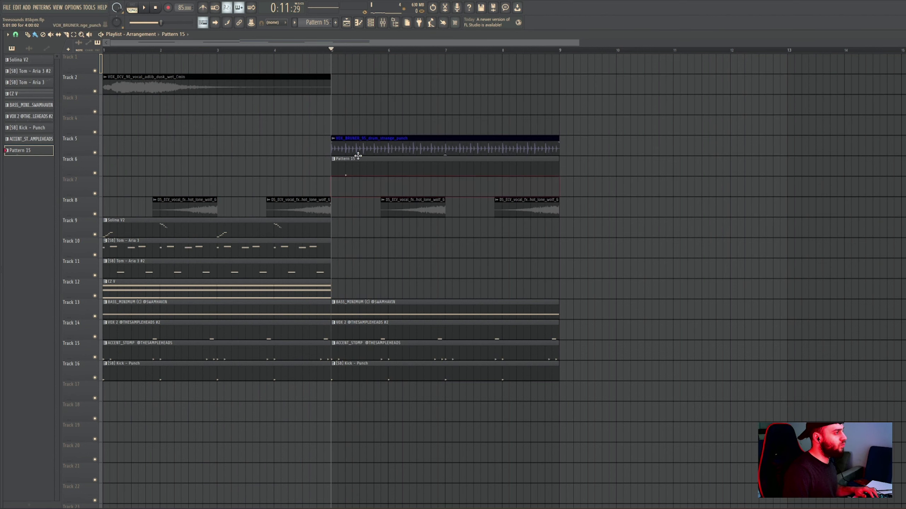
key(space)
Open Pattern 15's top Sampler channel and, in Splice, add KSHMR_Hard_Snare_11_G.wav to the library.
double_click(357, 168)
scroll(244, 110, up, 2)
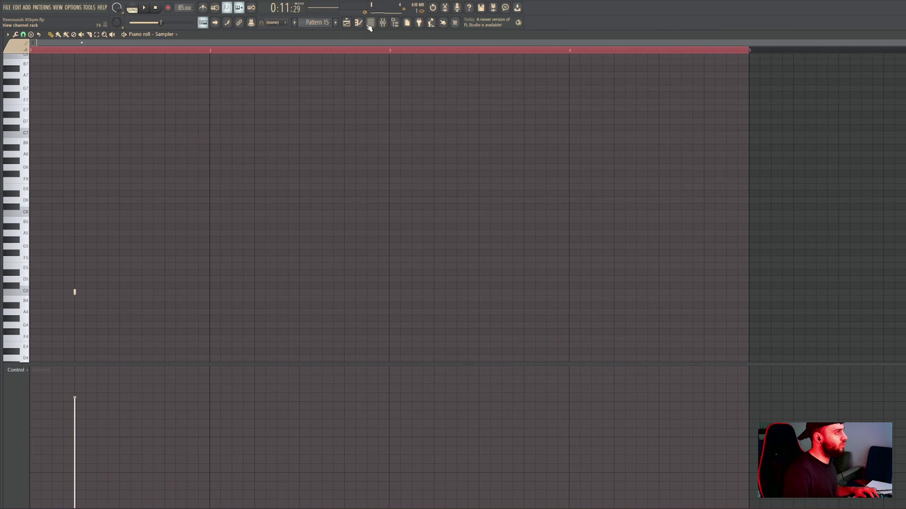
click(371, 23)
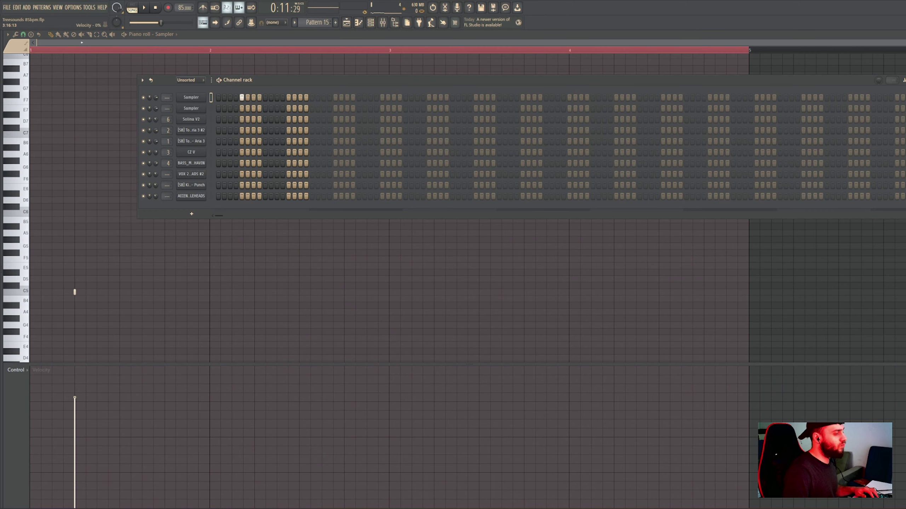
key(alt+Tab)
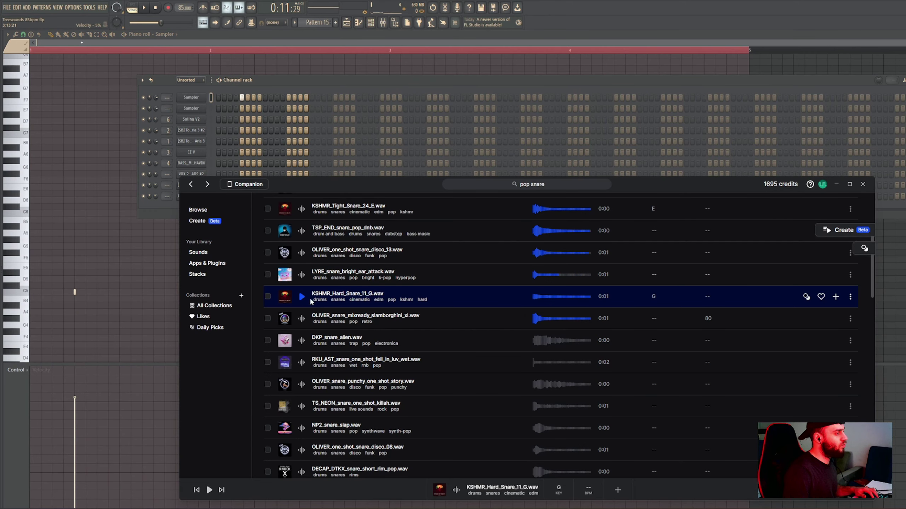
drag(199, 99, 201, 100)
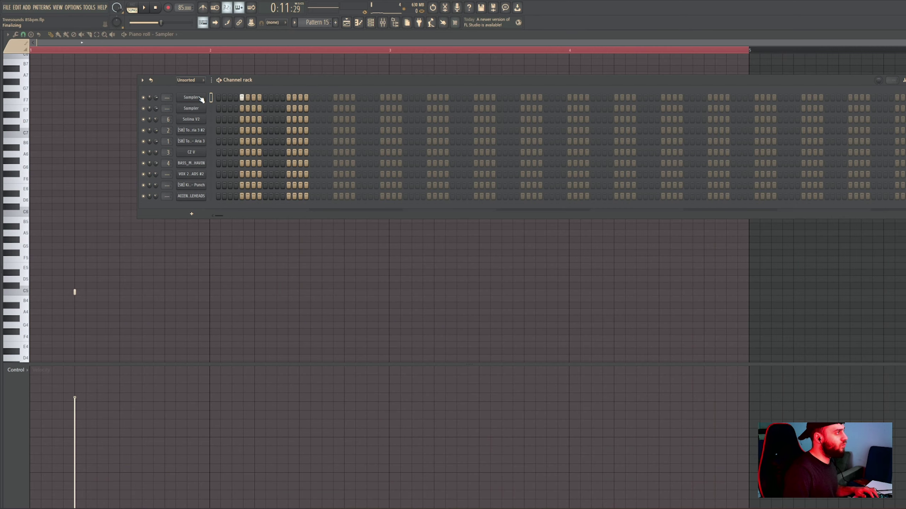
click(197, 103)
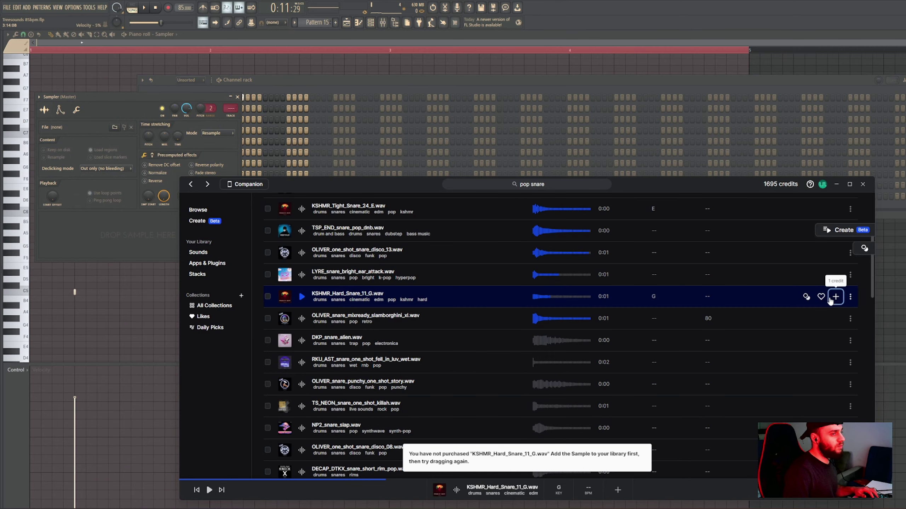
click(830, 299)
Audition the other pop snare results in Splice, from OLIVER_snare_mixready_slamborghini_xl to OLIVER_one_shot_snare_punchy_09.
click(301, 318)
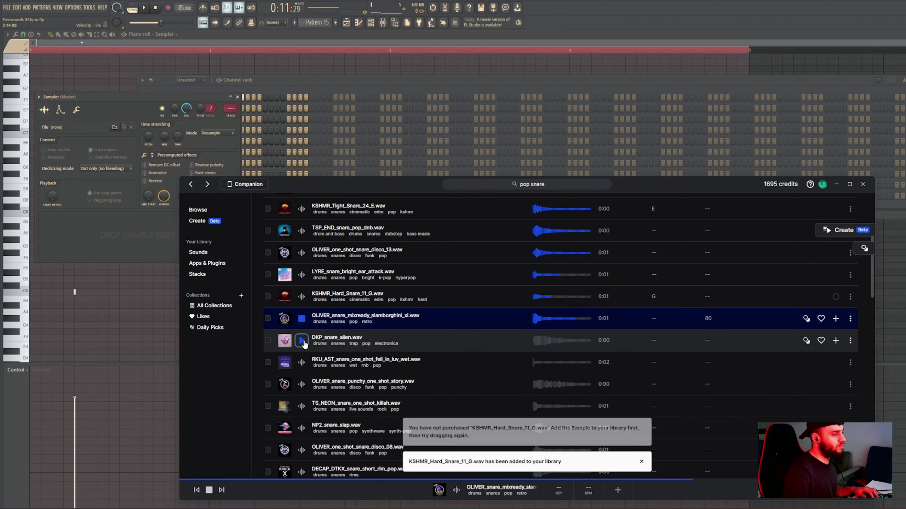
click(301, 340)
click(301, 363)
click(302, 384)
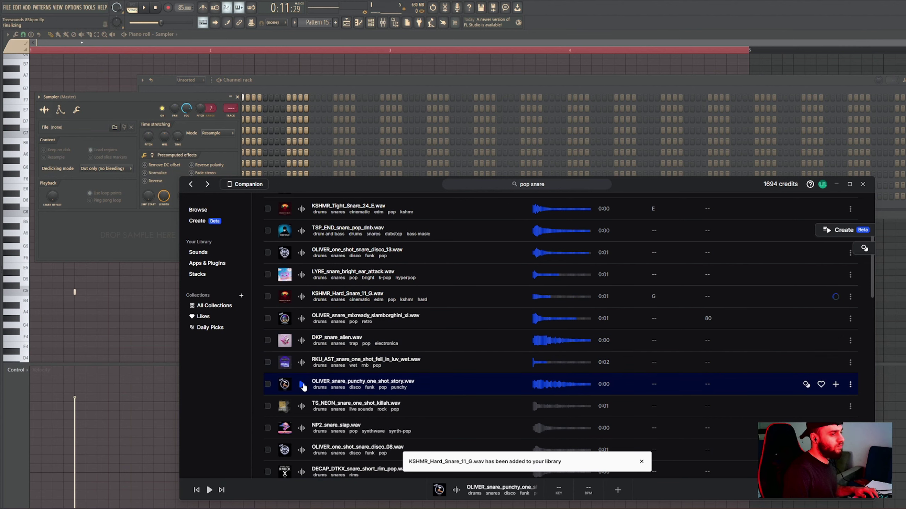
click(301, 406)
scroll(302, 407, down, 1)
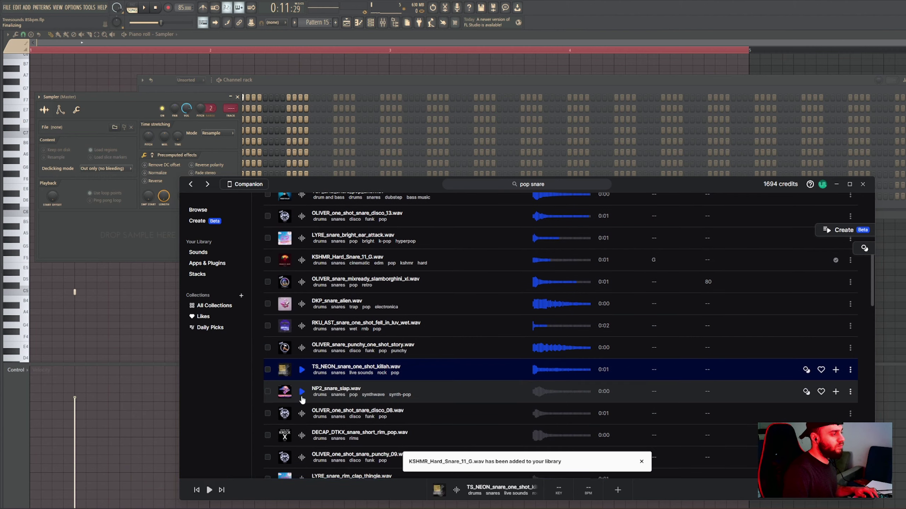
click(301, 392)
click(301, 414)
scroll(302, 414, down, 1)
click(301, 400)
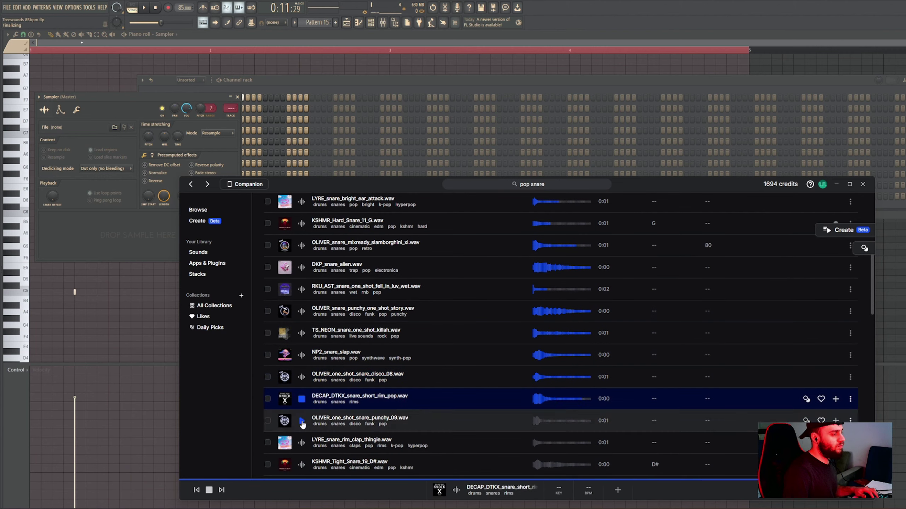
click(301, 421)
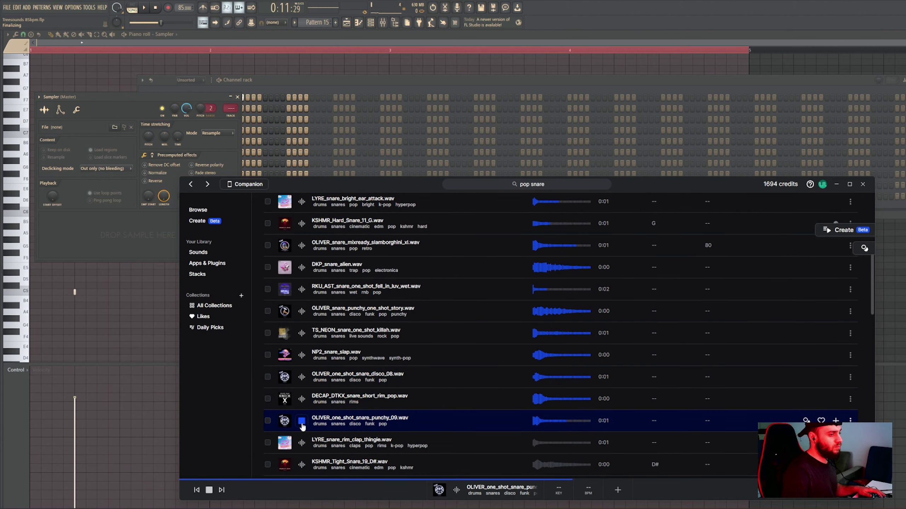
Replay KSHMR_Hard_Snare_11_G.wav and load it into the empty Sampler channel.
scroll(392, 374, up, 5)
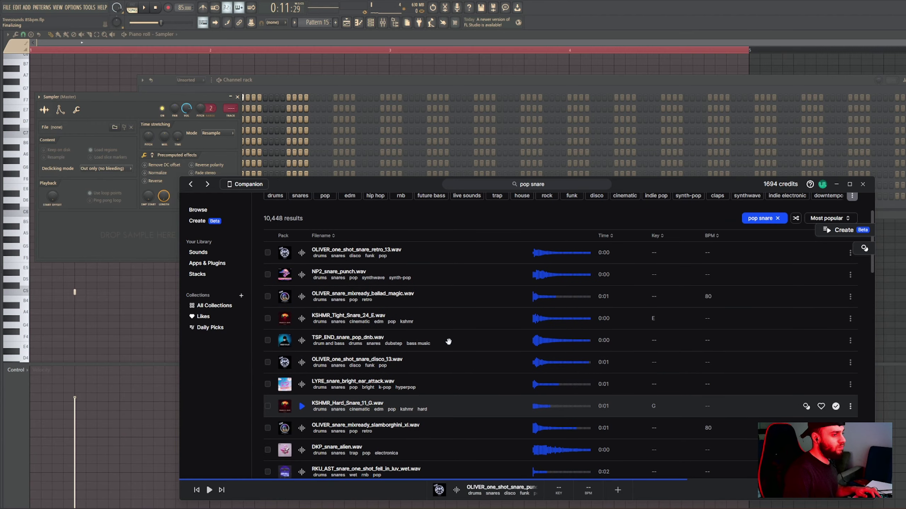
click(303, 407)
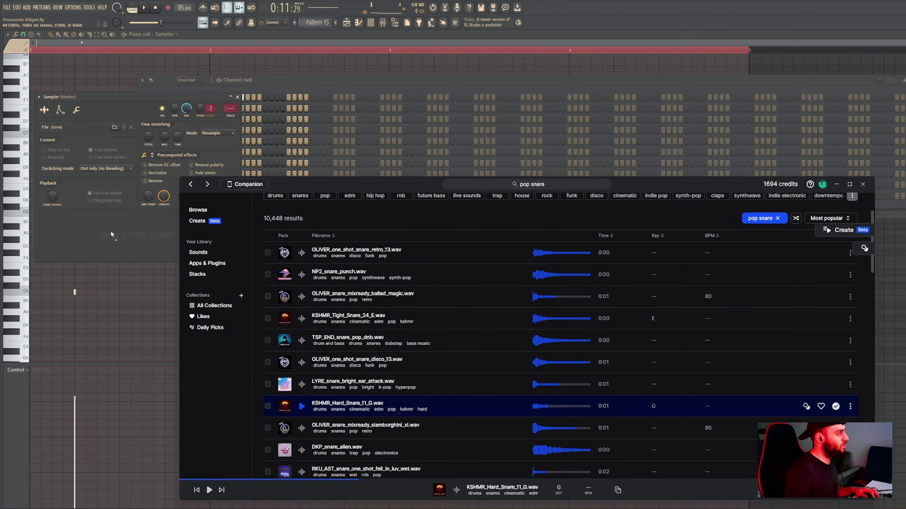
drag(111, 235, 131, 229)
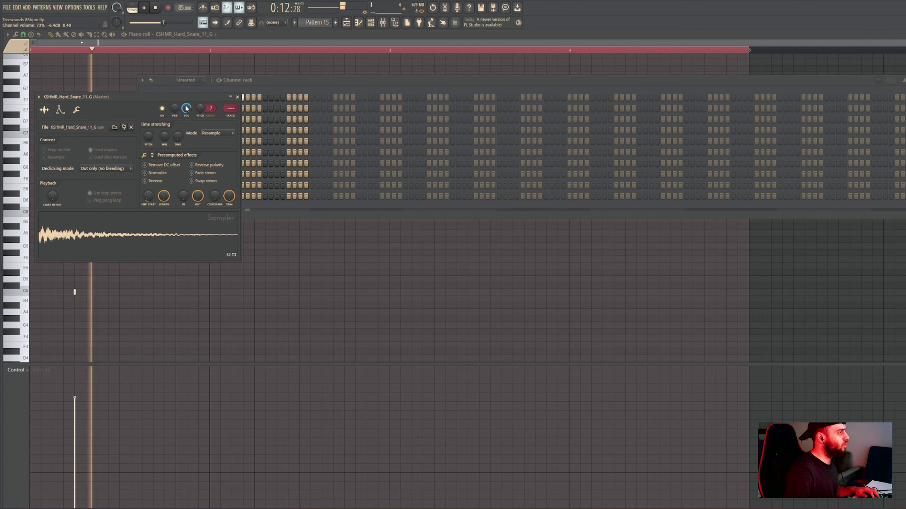
In the snare channel's piano roll, place a C5 hit on beat 4 of bar 1, clearing the trial hits.
drag(255, 100, 249, 101)
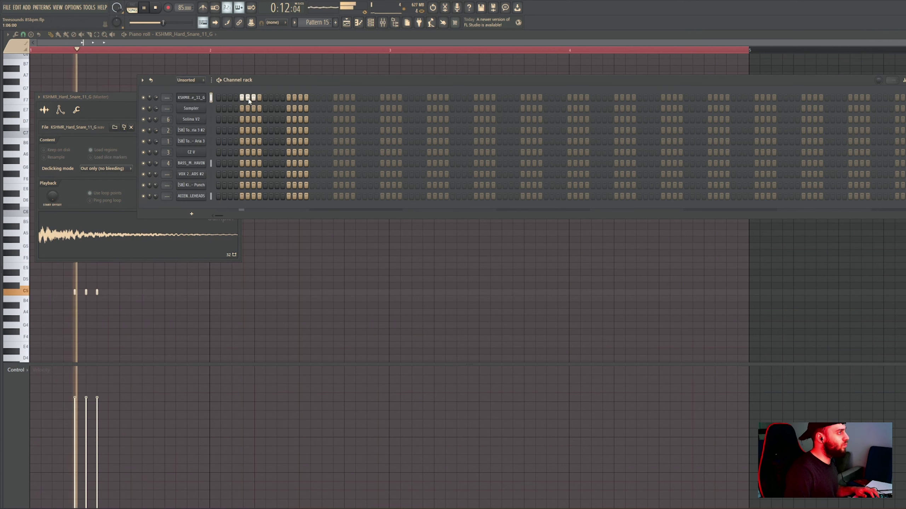
click(311, 98)
right_click(181, 98)
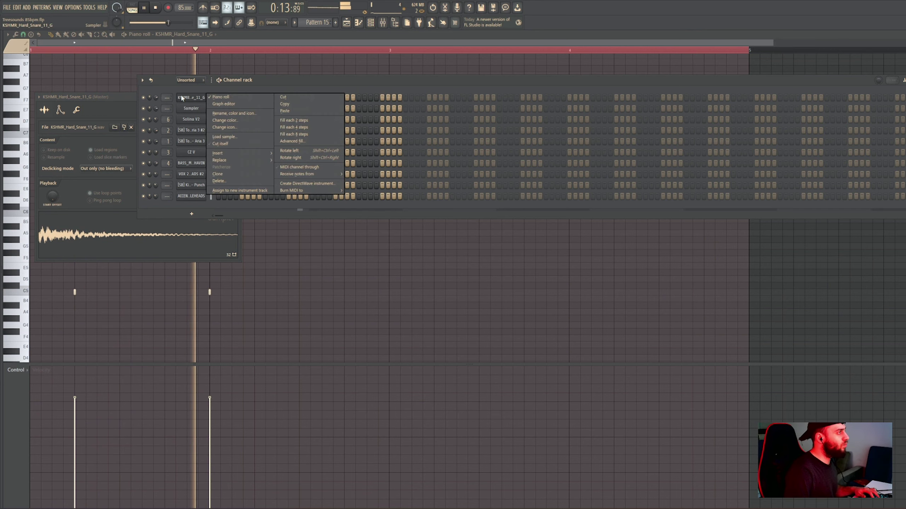
click(228, 97)
right_click(191, 97)
click(228, 97)
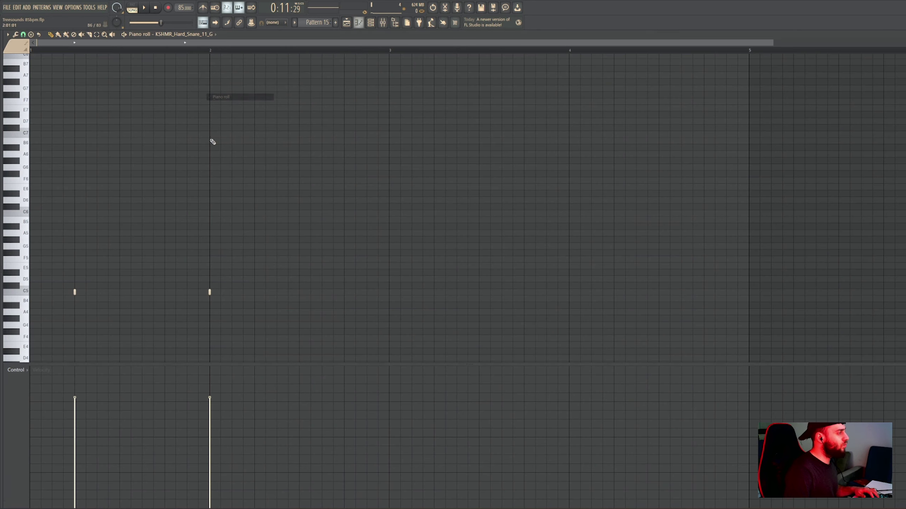
click(165, 292)
right_click(210, 292)
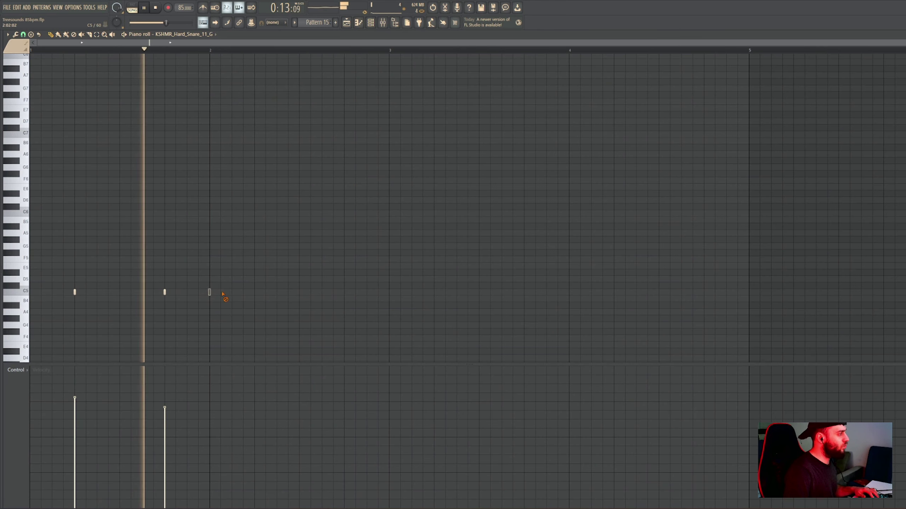
Add C5 snare hits on beats 2 and 4 of bars 2, 3 and 4.
click(259, 293)
ctrl+scroll(348, 303, down, 3)
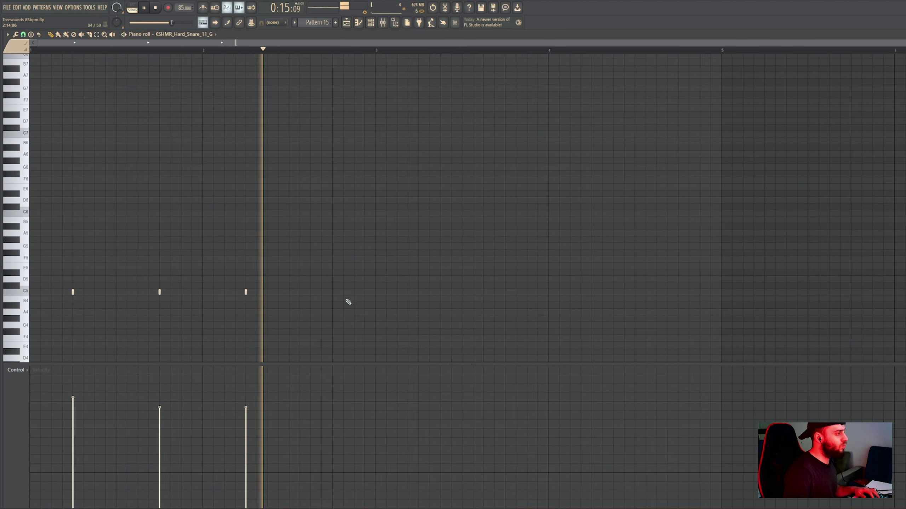
click(291, 293)
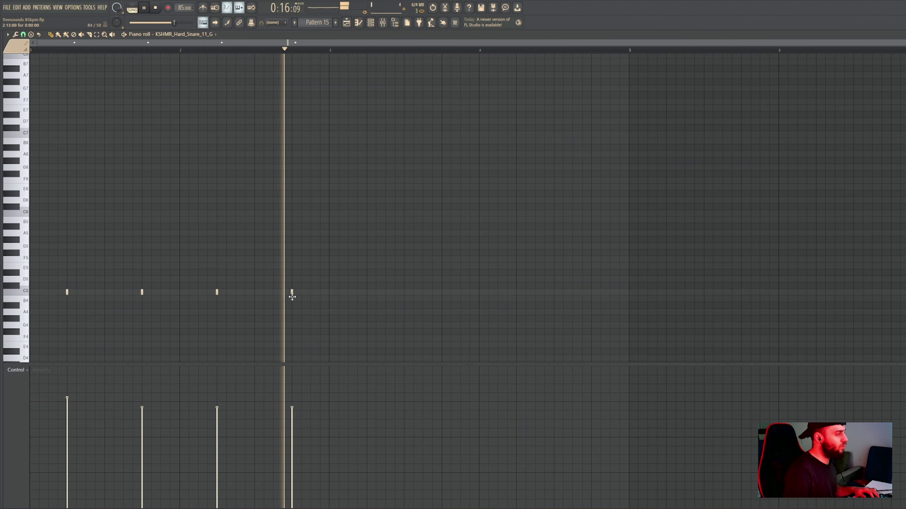
click(367, 293)
click(441, 294)
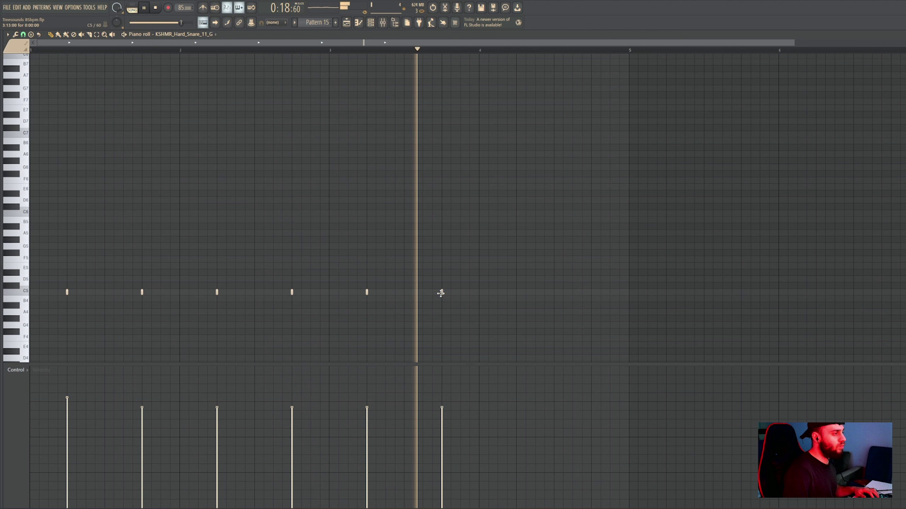
click(516, 293)
click(590, 293)
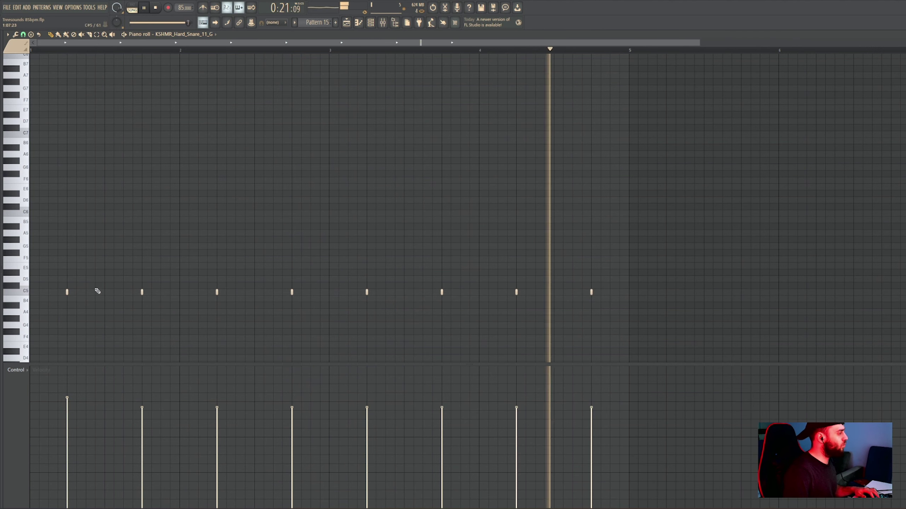
Transpose all the snare notes from C5 up to E5.
key(space)
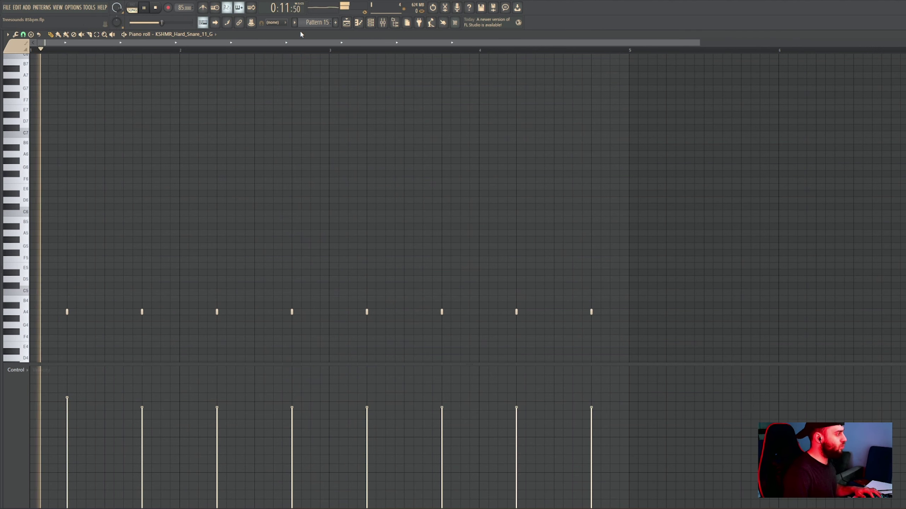
key(shift+Up)
key(shift+Up)
key(shift+Up)
key(shift+Up)
key(shift+Up)
key(shift+Up)
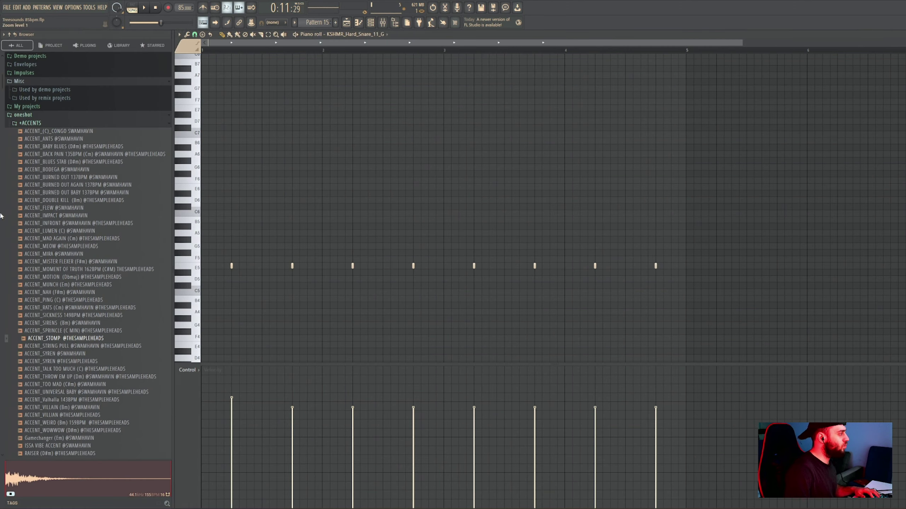
Try softer extra snare hits between beats 2 and 4 of bar 1, and remove them.
click(86, 266)
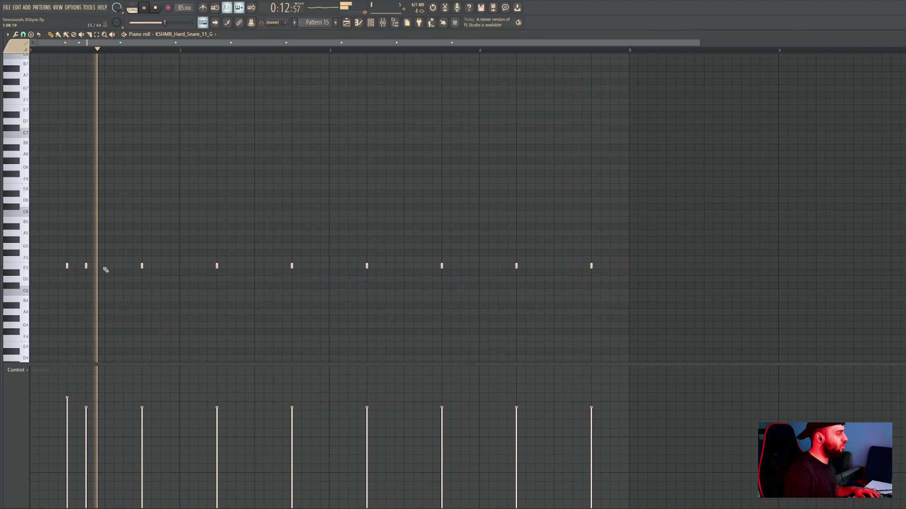
click(95, 266)
click(105, 267)
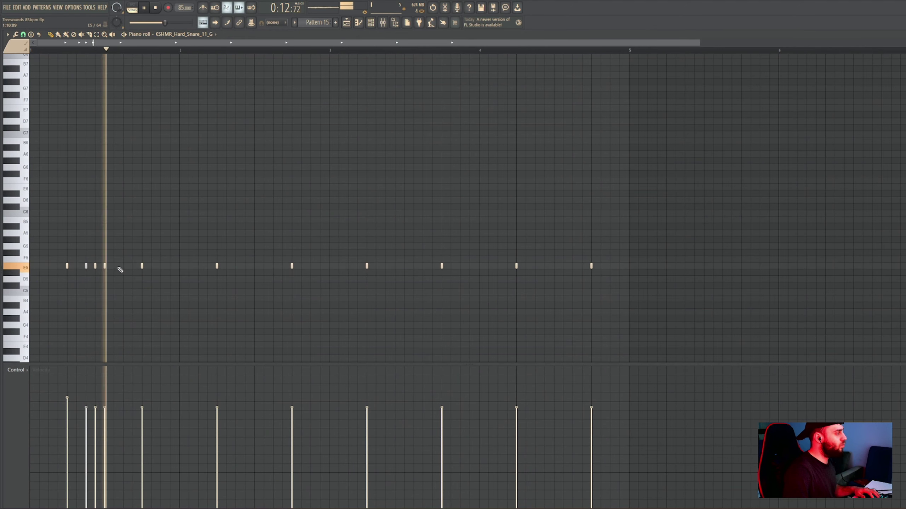
right_click(86, 267)
right_click(95, 267)
right_click(105, 267)
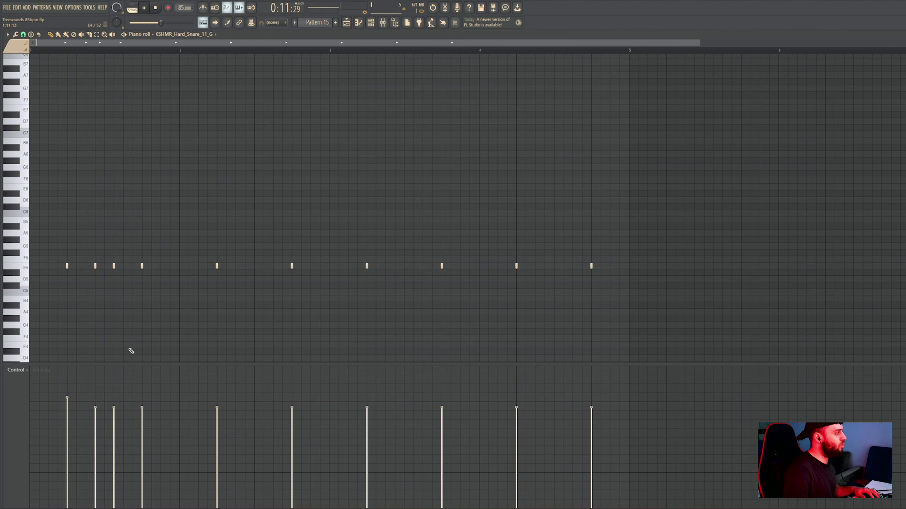
click(95, 430)
click(114, 425)
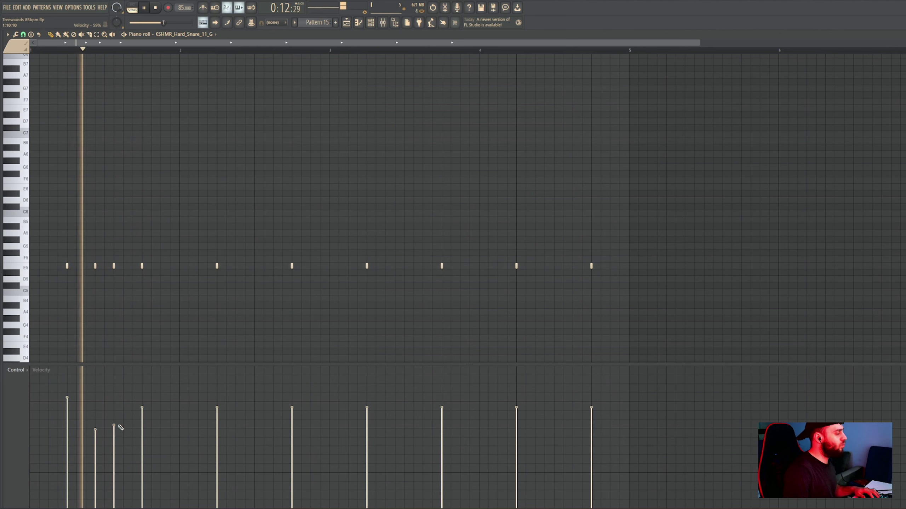
right_click(114, 266)
right_click(95, 266)
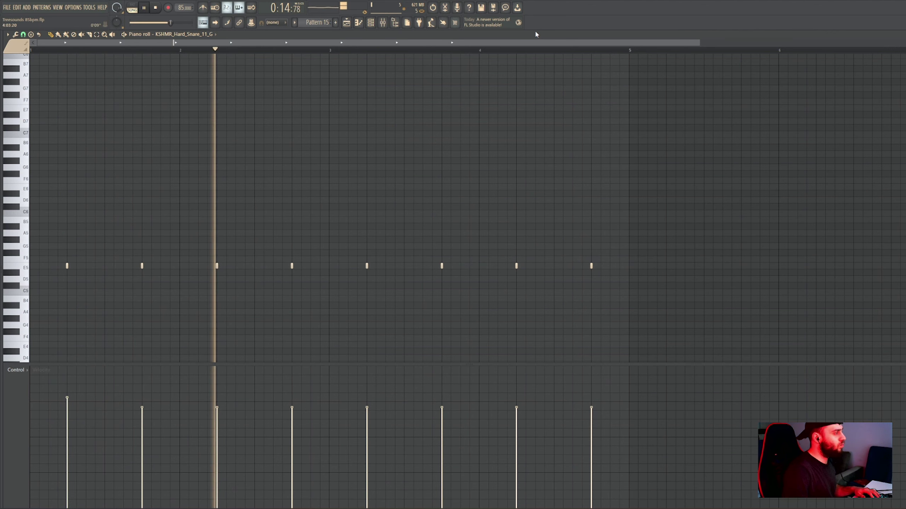
Return to the playlist and open the Track 5 drum_strange_punch sample in Edison.
key(space)
click(377, 28)
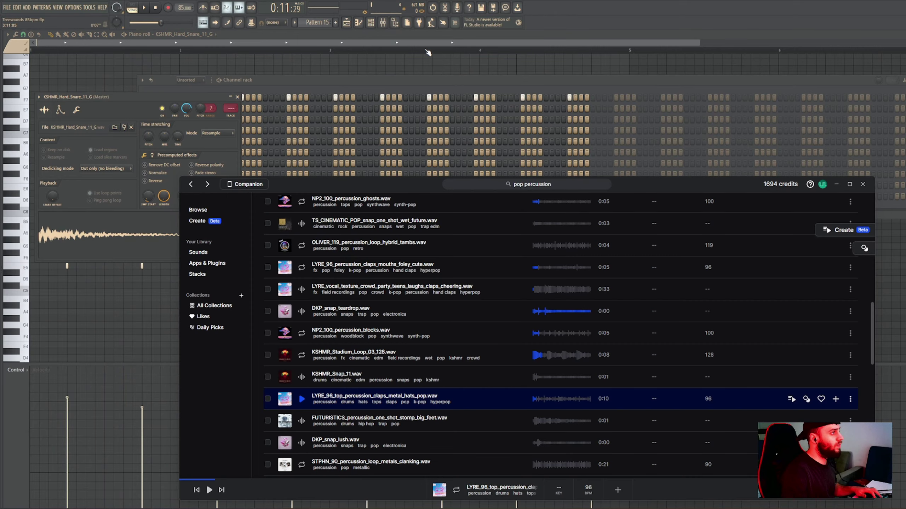
click(297, 44)
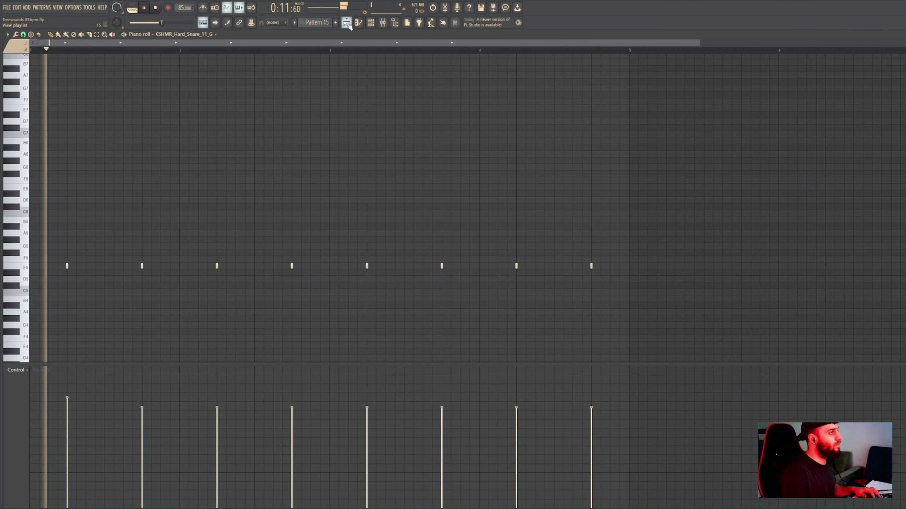
click(348, 25)
scroll(356, 153, up, 6)
key(space)
double_click(354, 145)
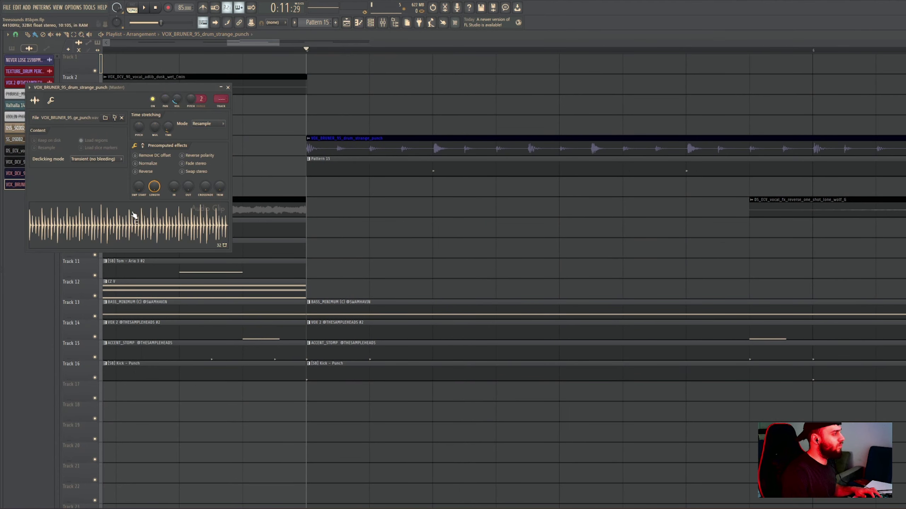
right_click(134, 214)
click(146, 255)
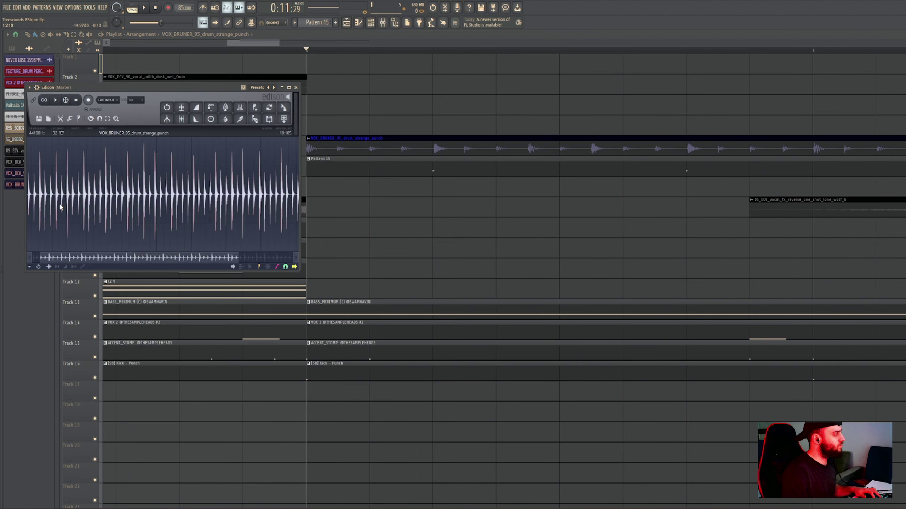
Audition parts of the drum_strange_punch loop in Edison and select a single hit from about 0.62 to 0.79 s.
scroll(68, 208, up, 5)
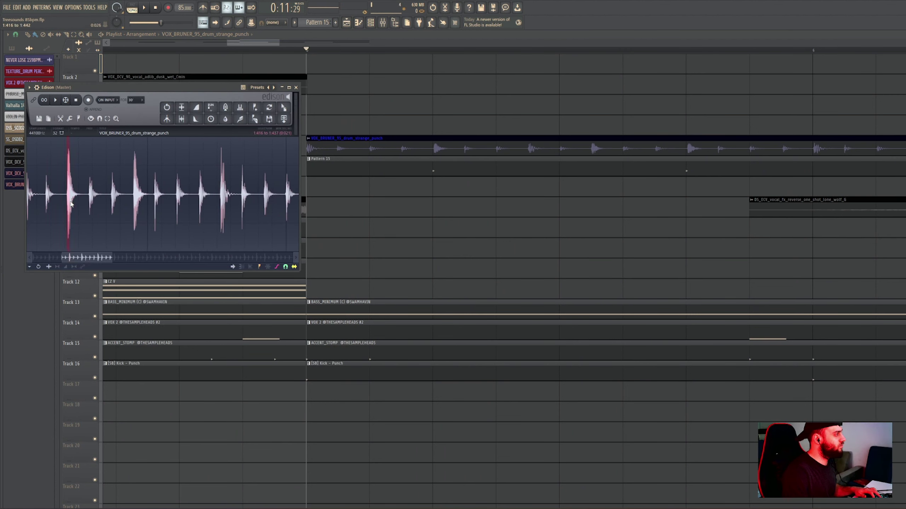
drag(70, 202, 104, 203)
key(space)
scroll(181, 202, down, 2)
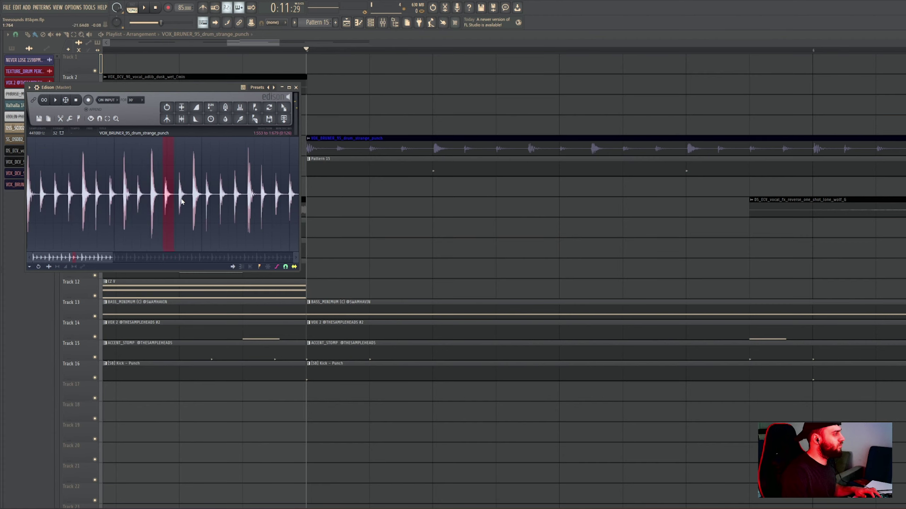
key(space)
key(space)
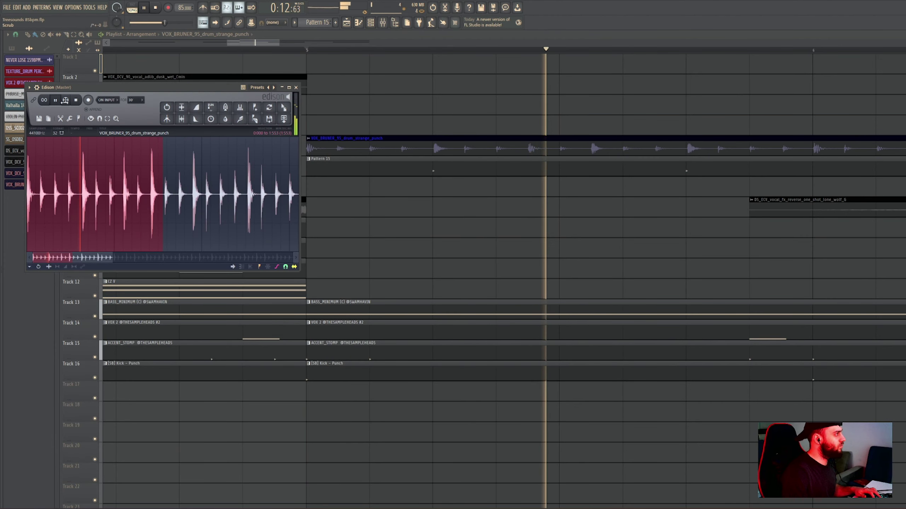
click(156, 7)
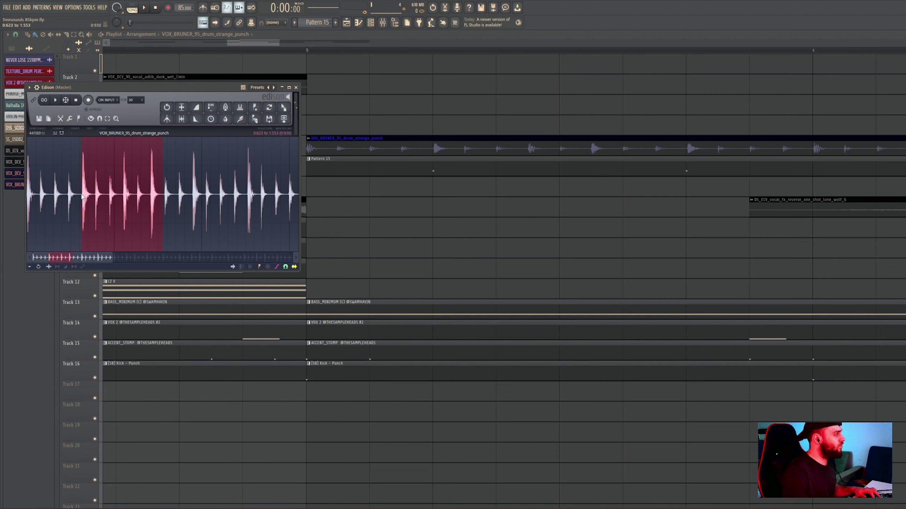
scroll(82, 197, up, 4)
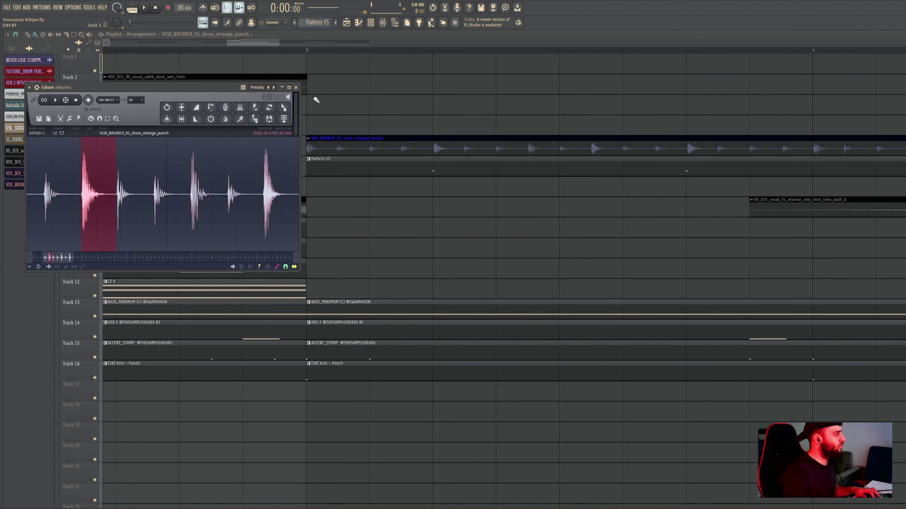
Show the Unsorted channels in the channel rack and add the hit selected in Edison as a new sampler channel.
click(371, 24)
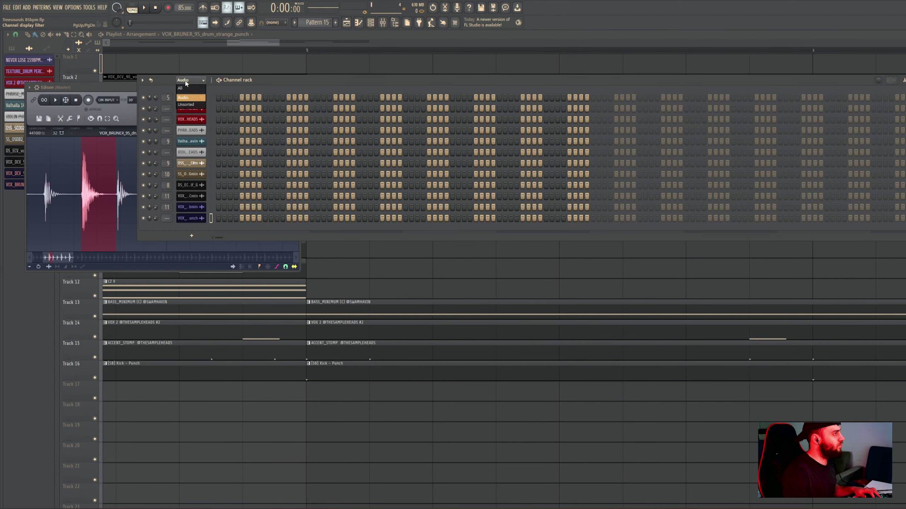
click(186, 104)
click(129, 118)
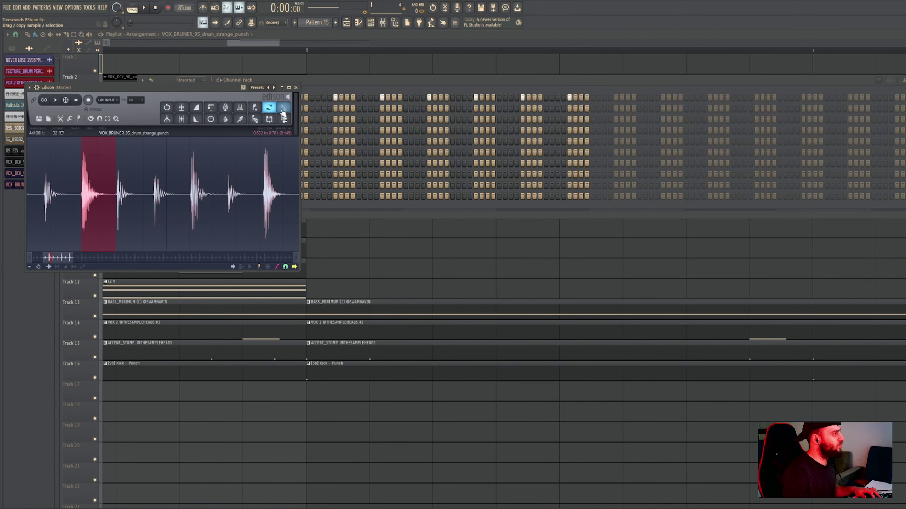
drag(283, 112, 319, 94)
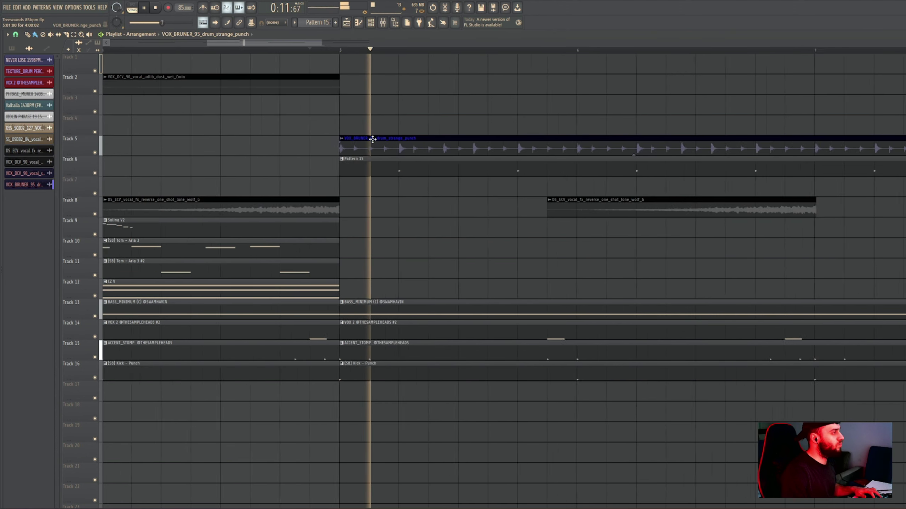
Transpose the new drum_strange_punch_2 channel's notes down four semitones from E5 to C5 in the piano roll.
key(F6)
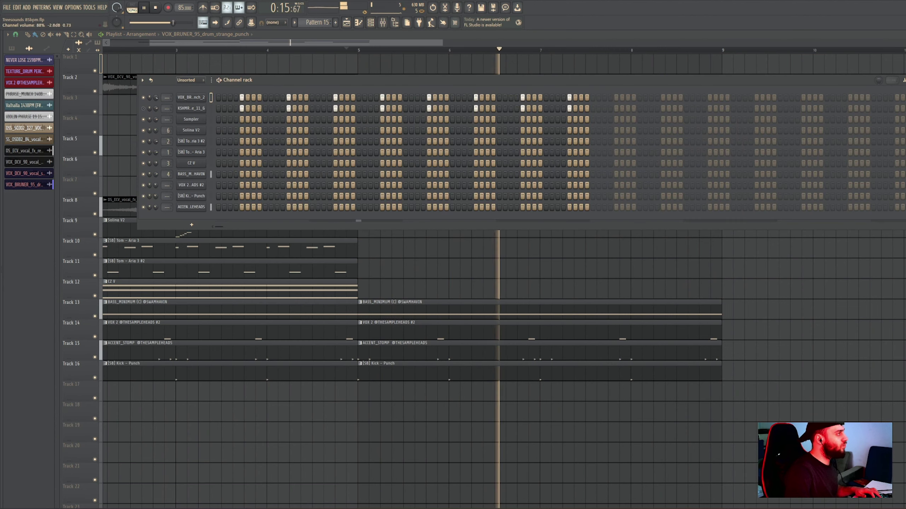
right_click(198, 98)
click(221, 97)
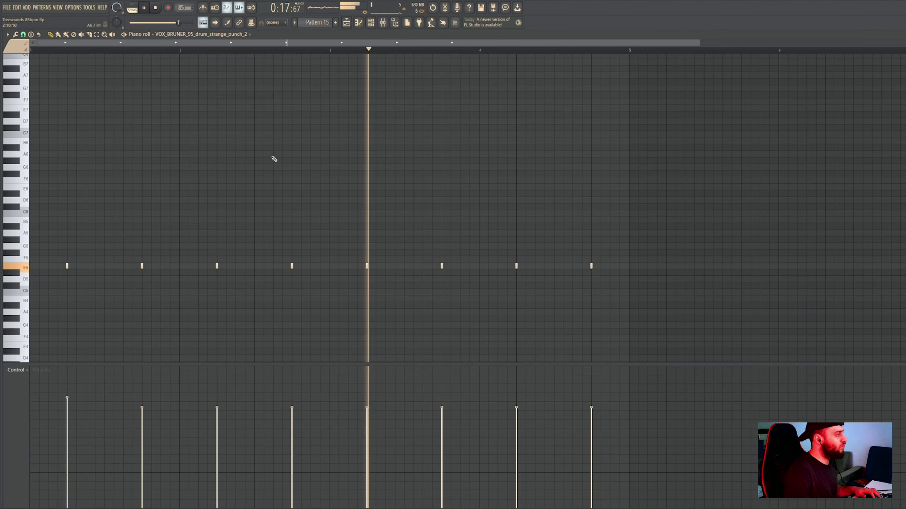
scroll(293, 178, down, 2)
key(shift+Down)
key(shift+Down)
key(shift+Down)
key(shift+Down)
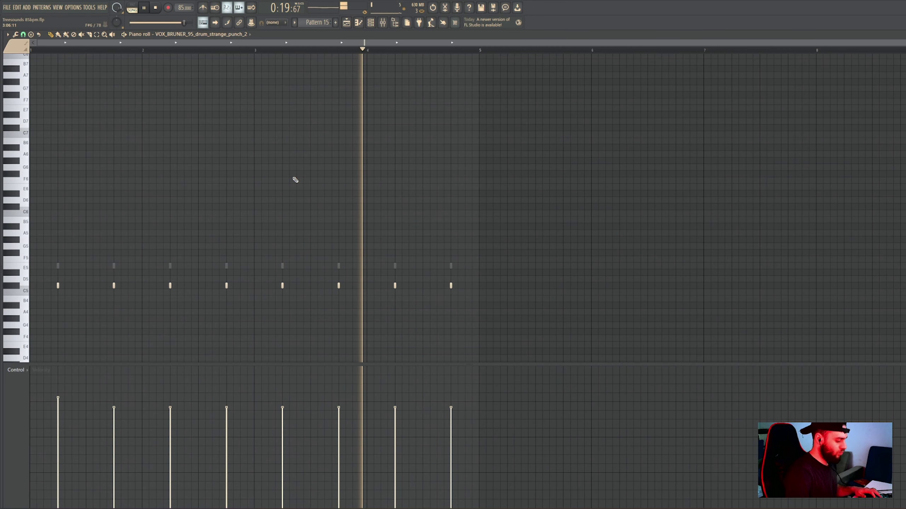
Adjust the drum_strange_punch_2 channel's volume and boost its sample with the sampler's precomputed effects.
click(370, 23)
key(space)
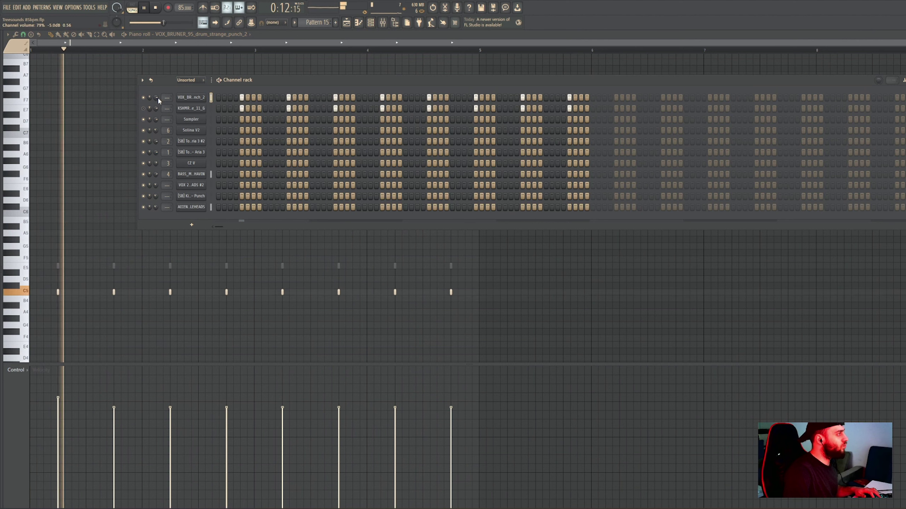
mouse_move(157, 98)
mouse_down()
mouse_move(158, 105)
mouse_move(157, 84)
mouse_up()
click(203, 98)
key(space)
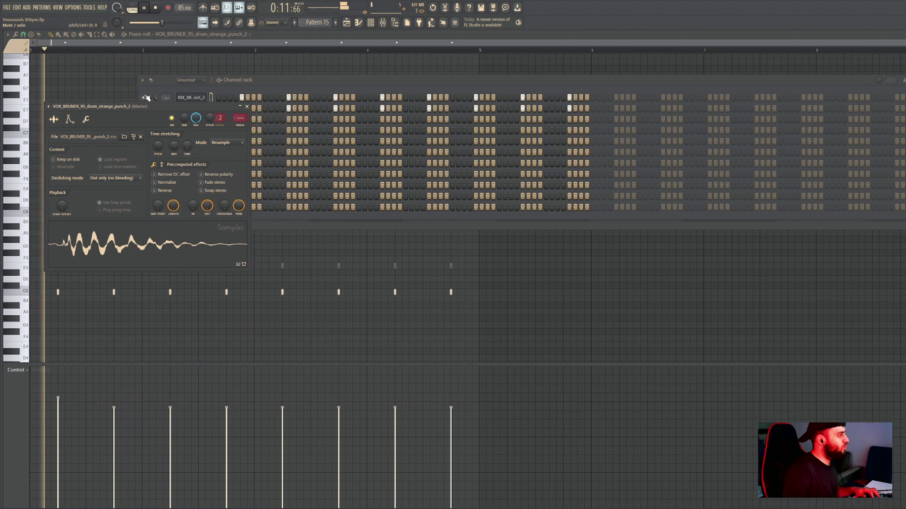
click(161, 164)
drag(158, 178, 158, 172)
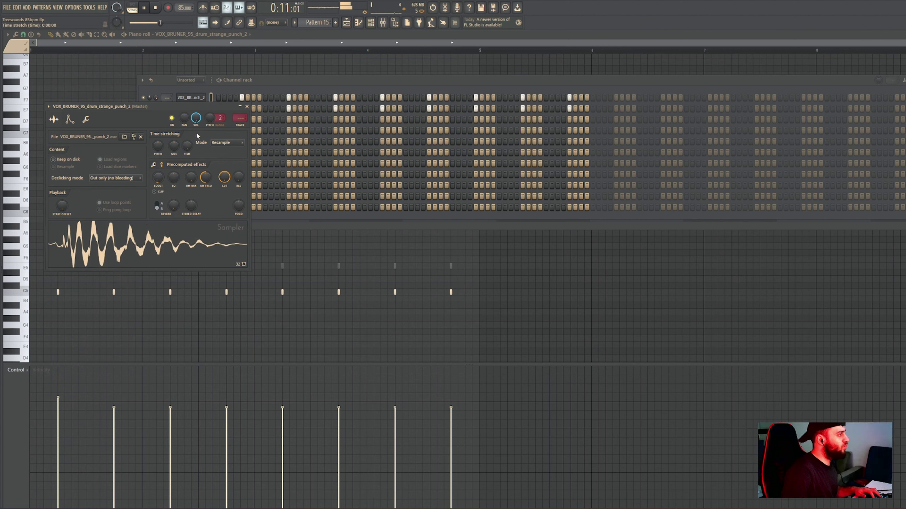
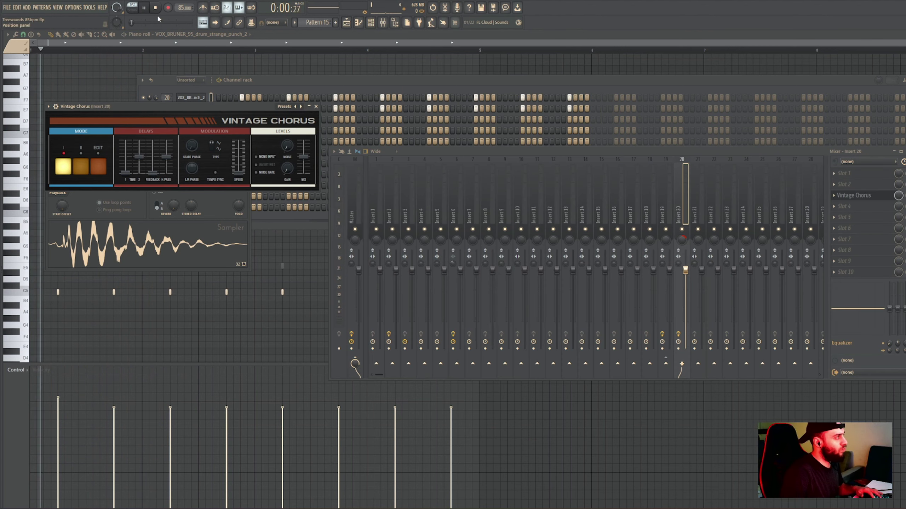
Return to the playlist and listen to the second section with the new snare channel in the channel rack.
click(162, 100)
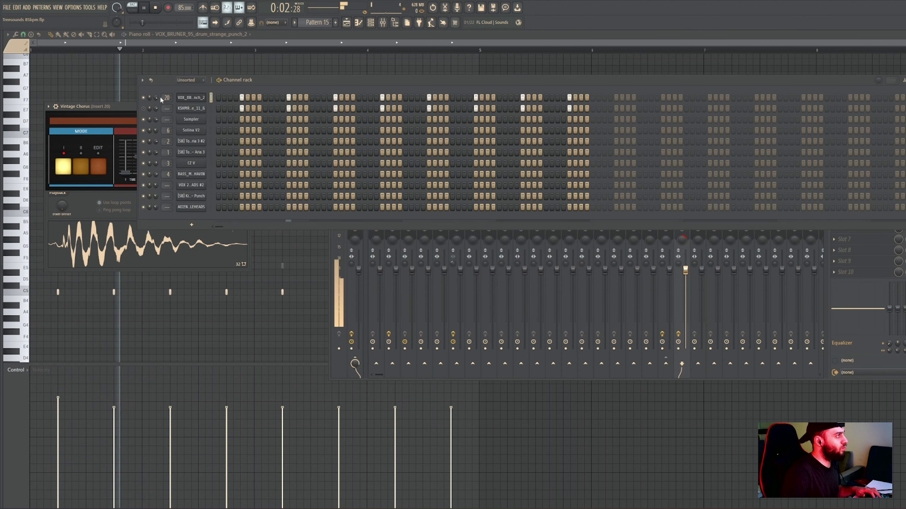
click(347, 23)
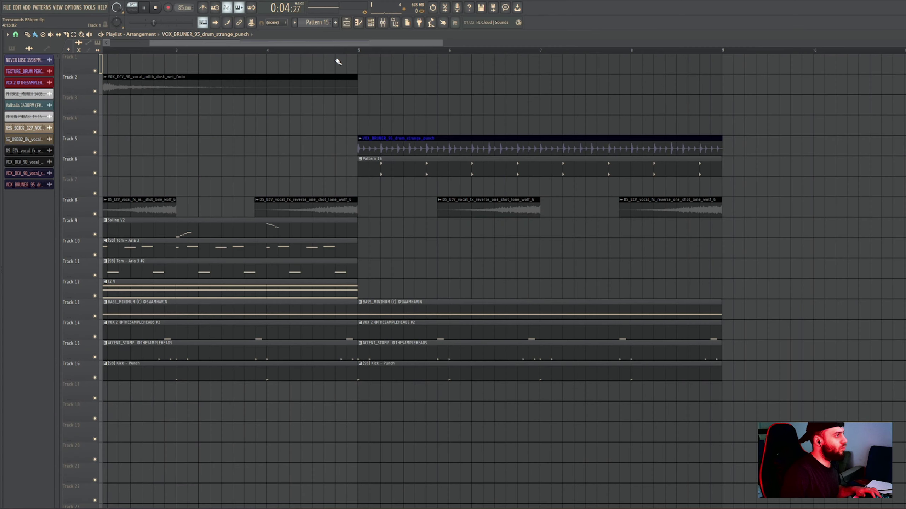
click(370, 23)
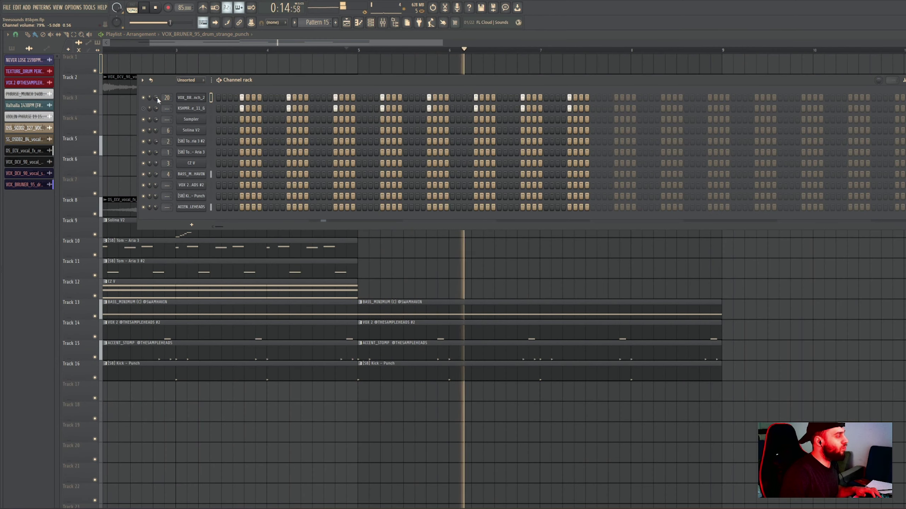
Replace Vintage Chorus with Fruity Flangus in slot 3 of mixer Insert 20, and listen to the effect.
click(382, 23)
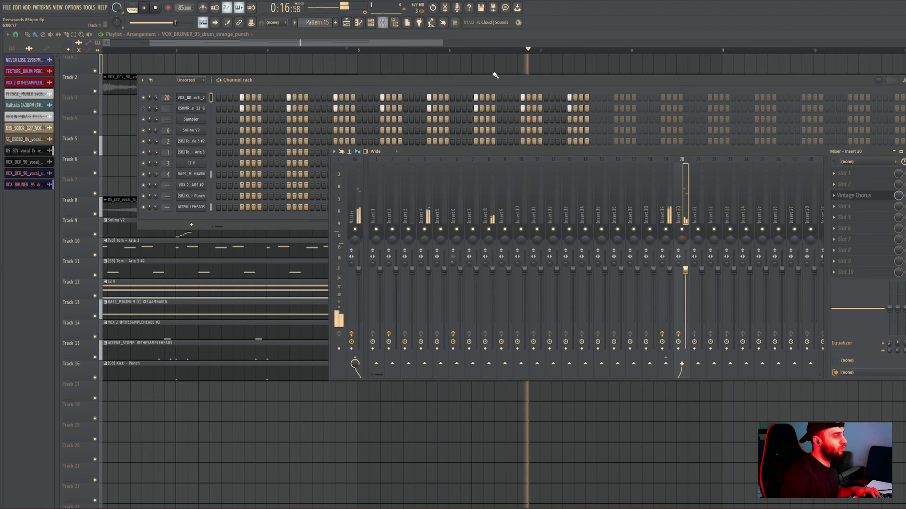
click(838, 198)
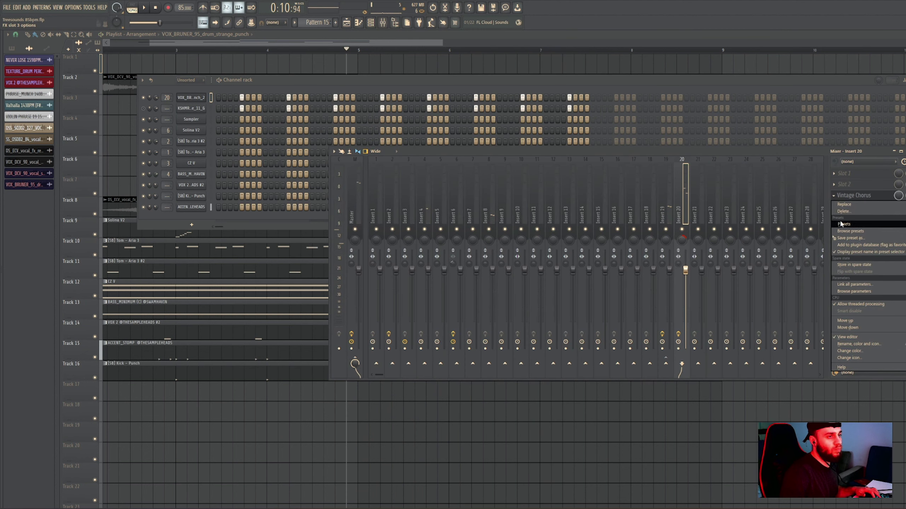
mouse_move(849, 225)
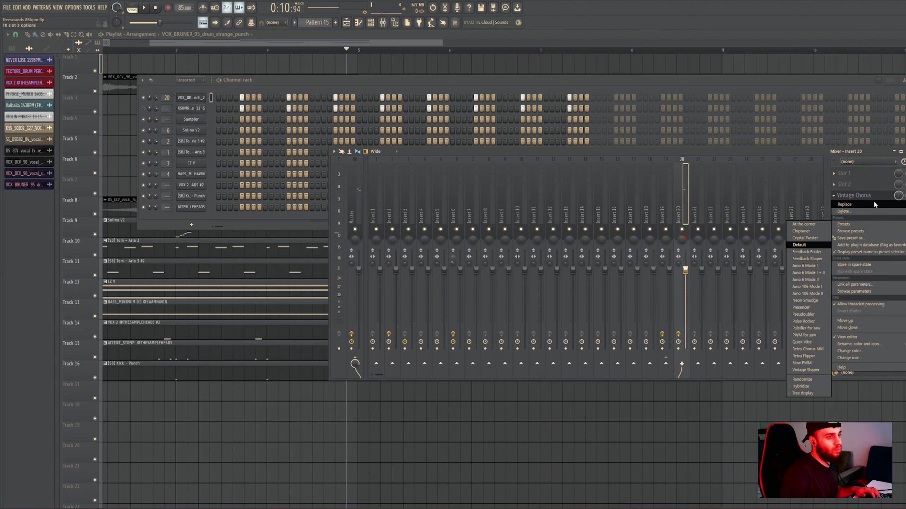
mouse_move(874, 202)
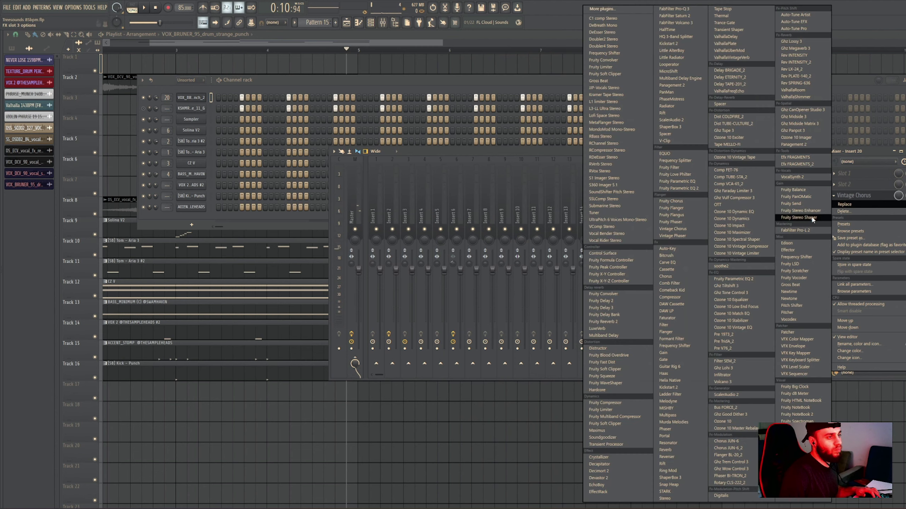
click(685, 213)
key(space)
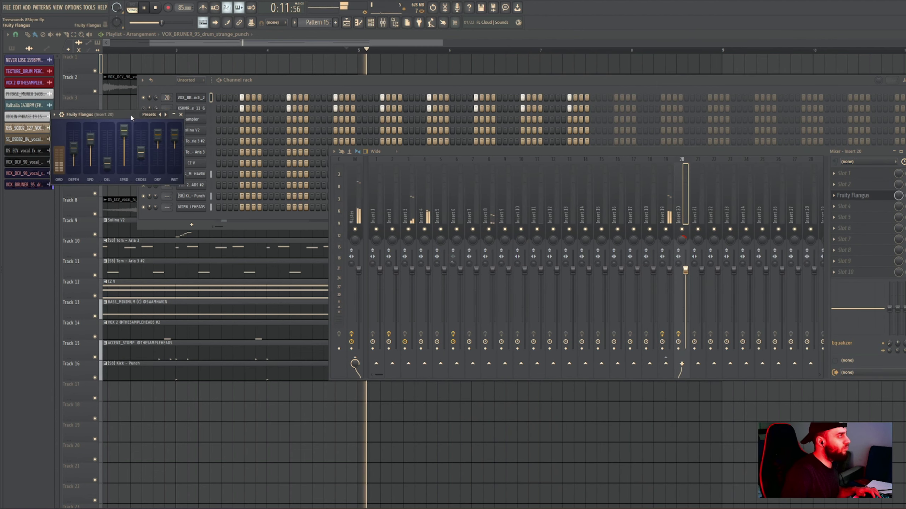
drag(130, 113, 210, 167)
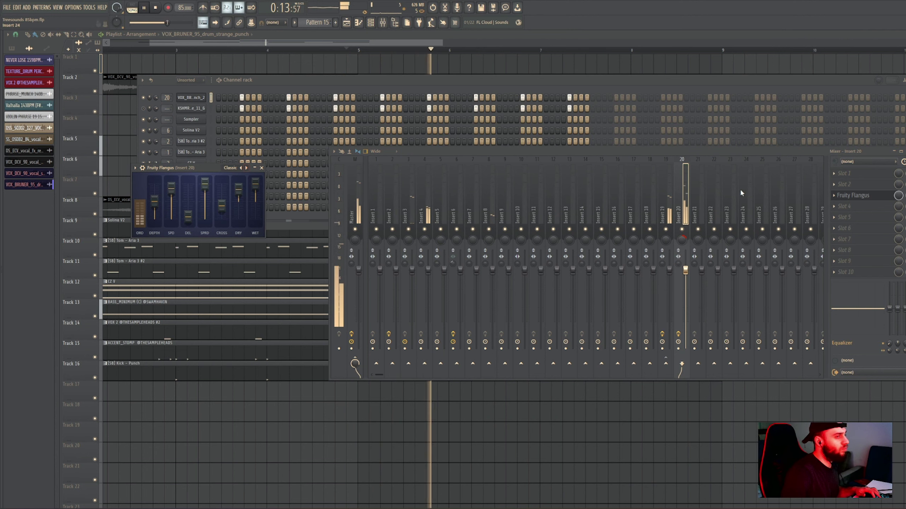
Try Fruity Flanger with its Chorusy preset in place of Fruity Flangus in the third effect slot of Insert 20.
click(834, 200)
mouse_move(846, 207)
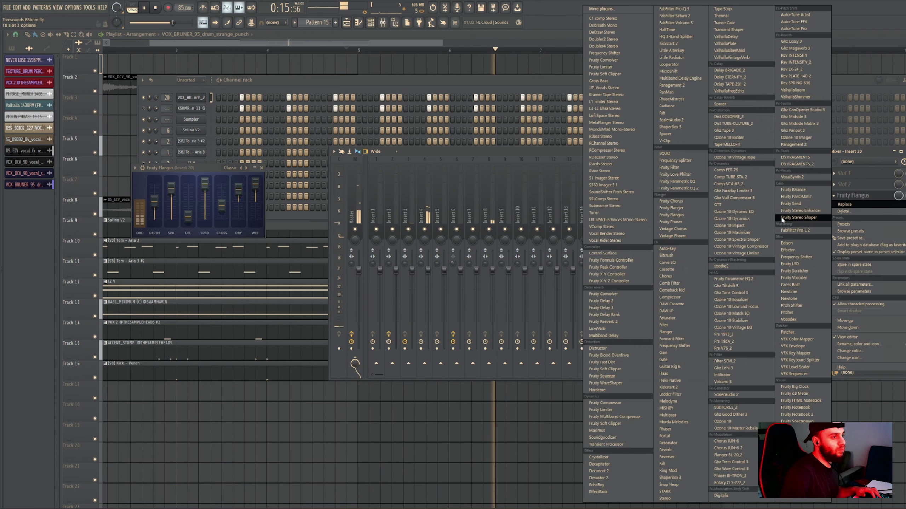
click(671, 208)
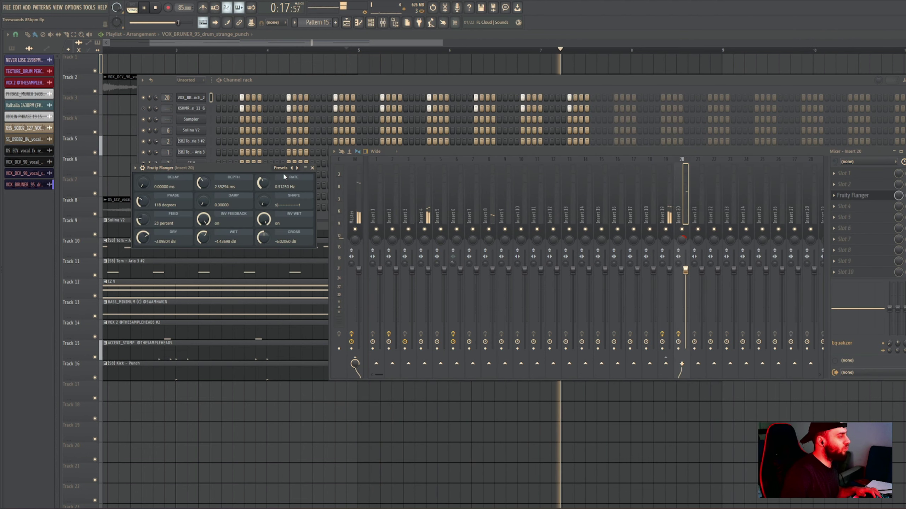
click(298, 168)
Replace Fruity Flanger with Fruity Flangus in the third effect slot and load the Stereoized preset.
click(835, 196)
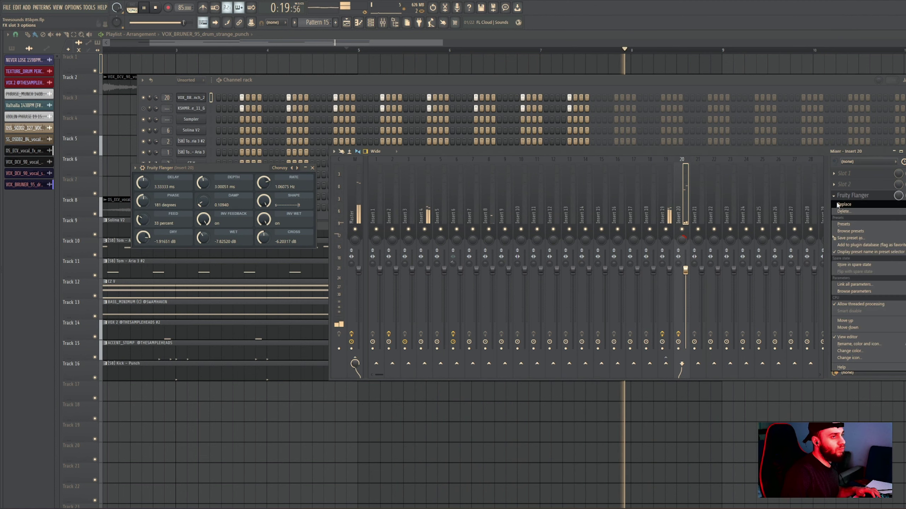
mouse_move(837, 205)
click(682, 216)
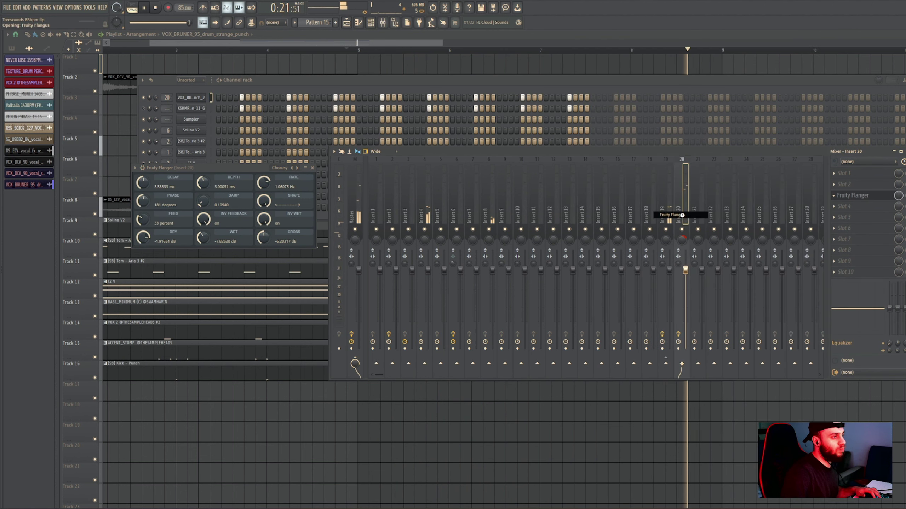
click(247, 168)
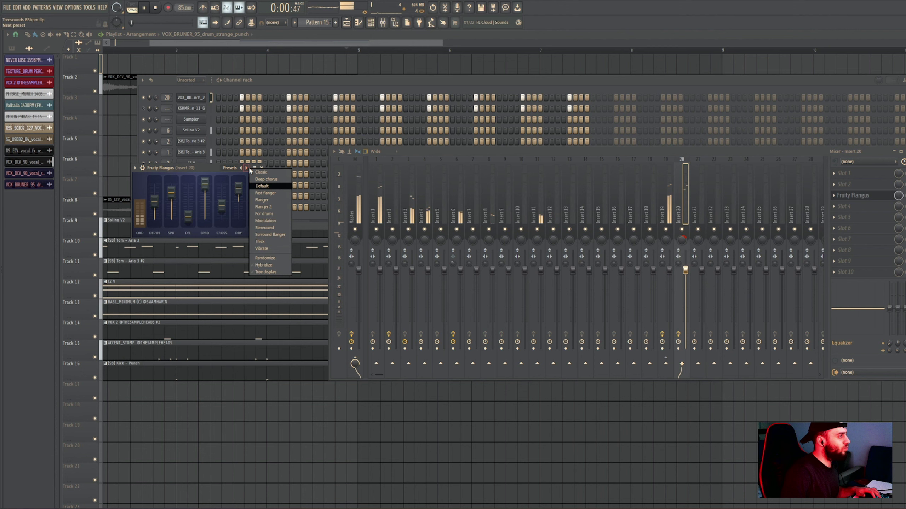
click(277, 226)
Play back the arrangement from bar 5 to hear the second section with the drum loop.
click(249, 47)
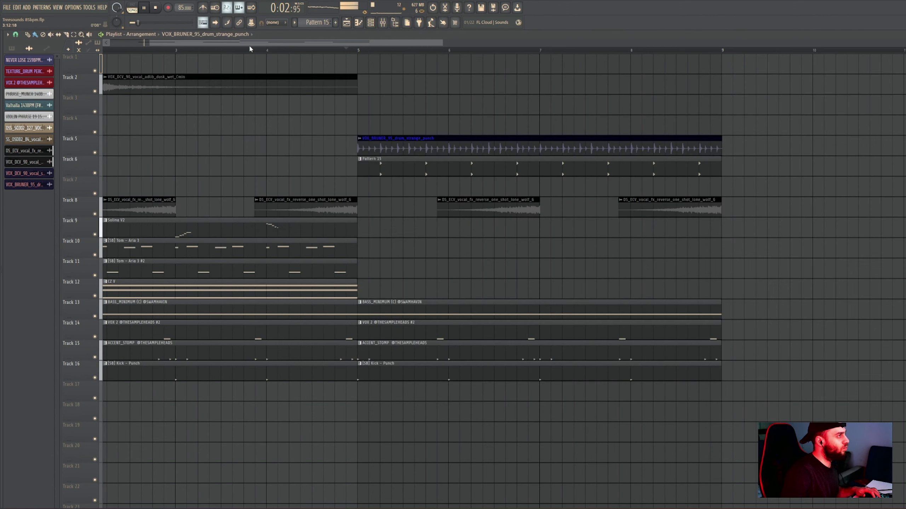
click(356, 51)
scroll(369, 88, down, 4)
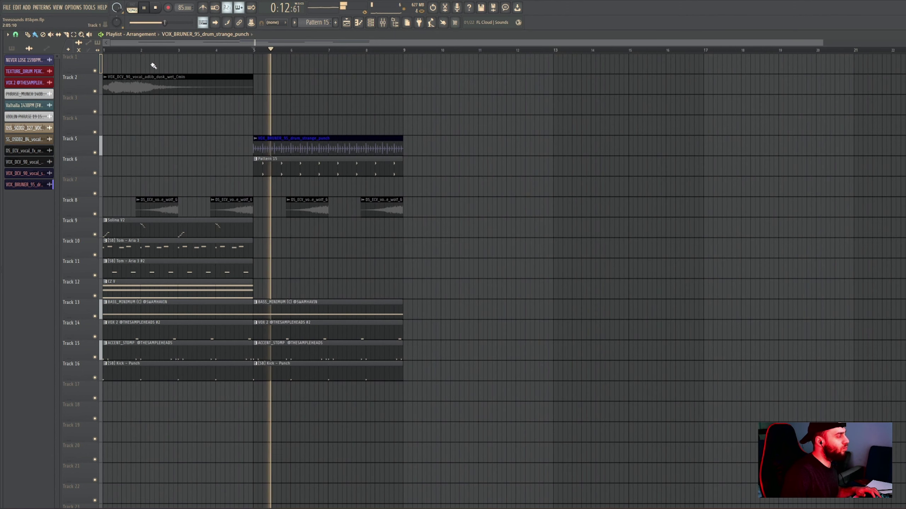
key(space)
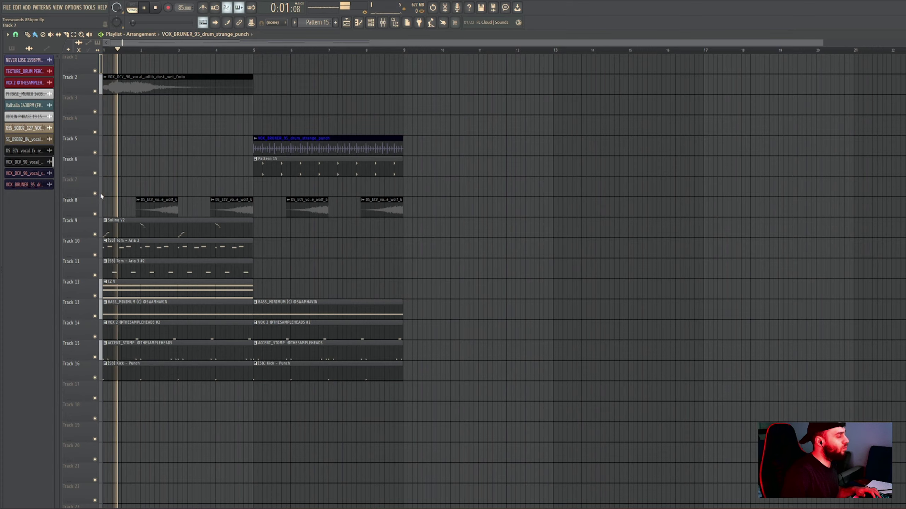
scroll(99, 194, down, 2)
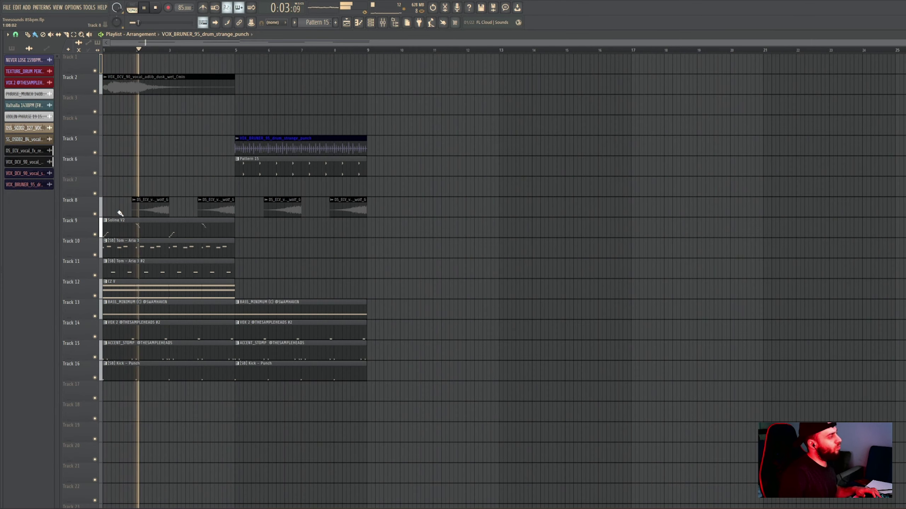
scroll(116, 210, up, 2)
Audition samples in the ACCENTS folder and place ACCENT_BURNED OUT 137BPM on Track 7 at bar 5.
key(alt+F8)
scroll(27, 178, up, 3)
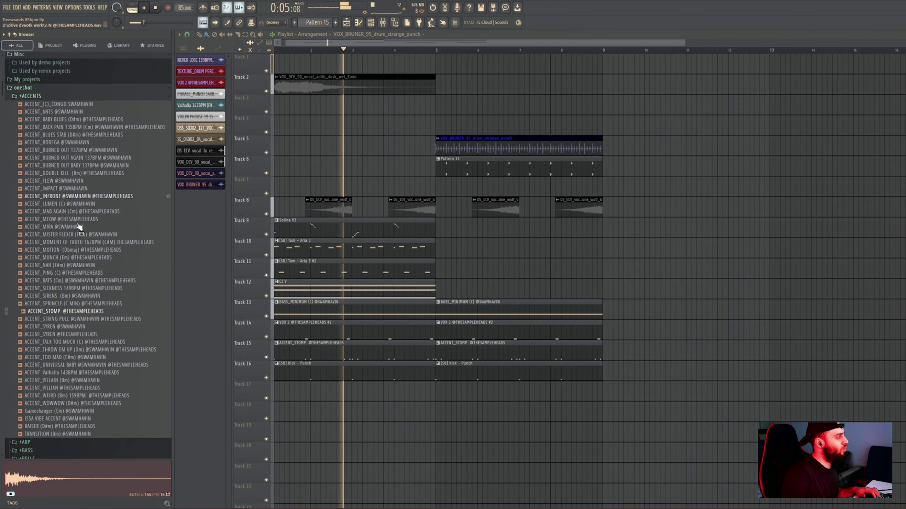
scroll(53, 185, down, 2)
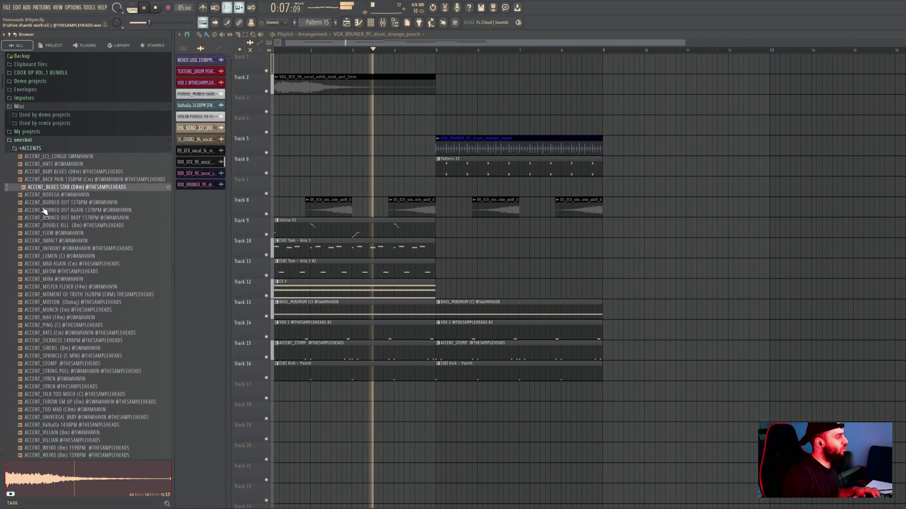
click(58, 169)
click(66, 177)
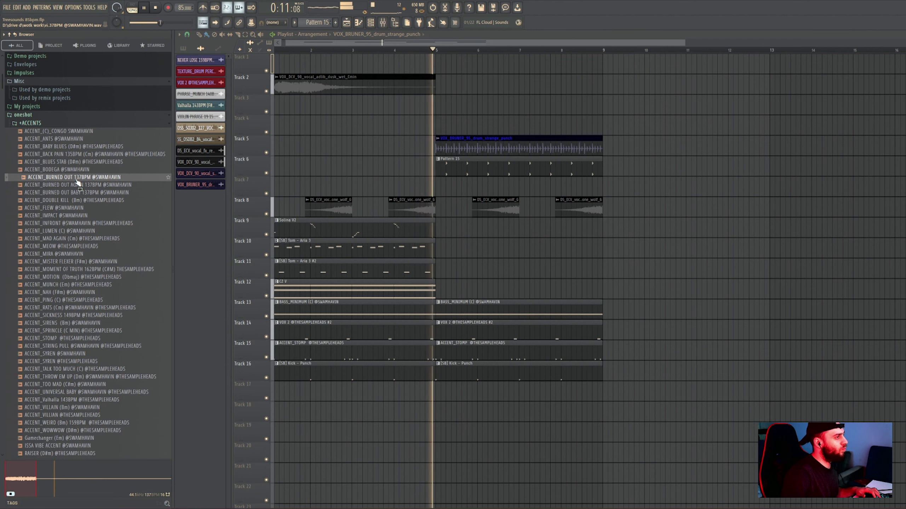
drag(76, 180, 394, 184)
drag(450, 188, 376, 200)
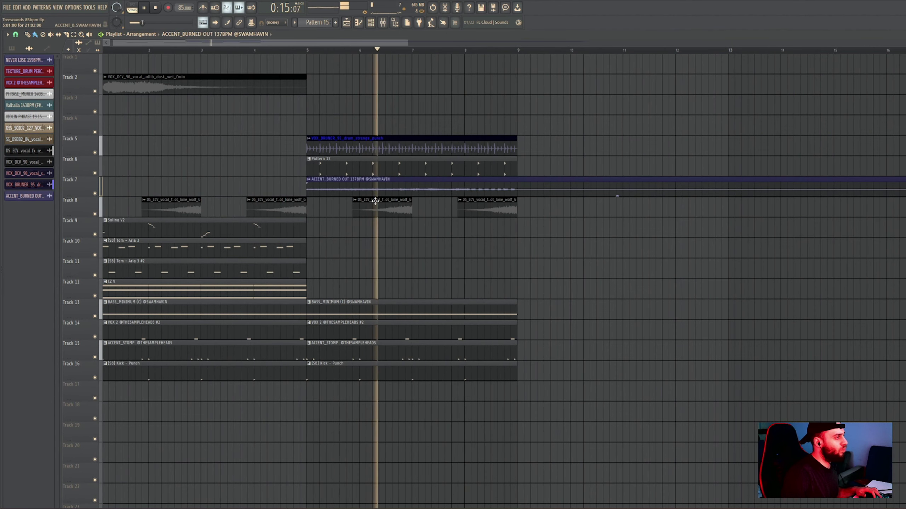
Lower the ACCENT_BURNED OUT clip's channel volume and cut the clip off at bar 9.
scroll(350, 227, down, 3)
double_click(322, 190)
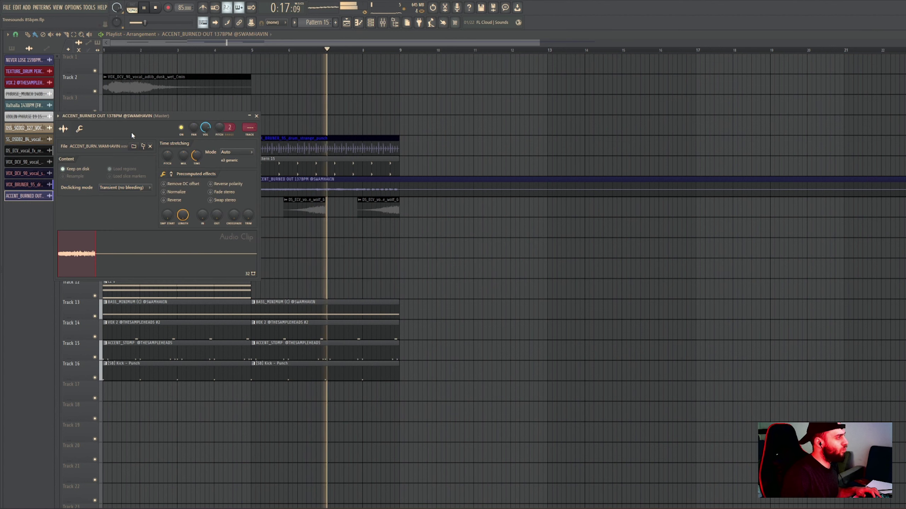
drag(205, 127, 205, 166)
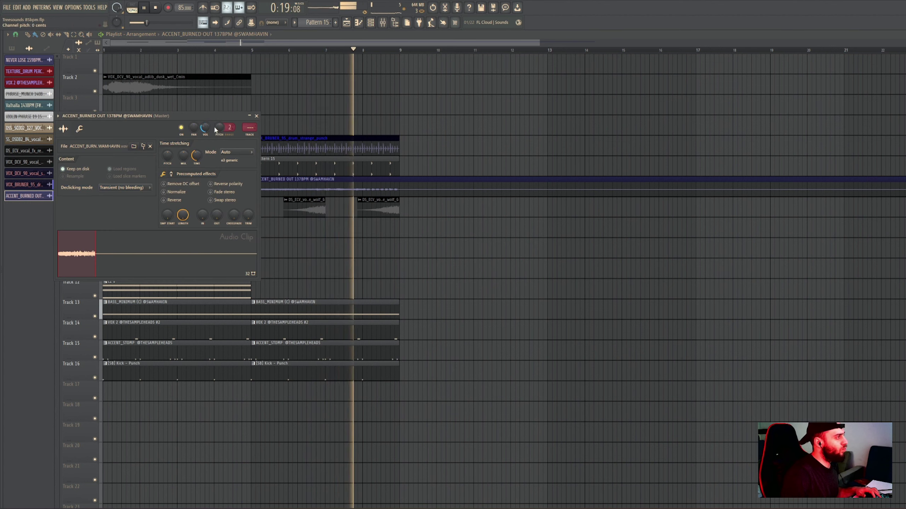
click(256, 116)
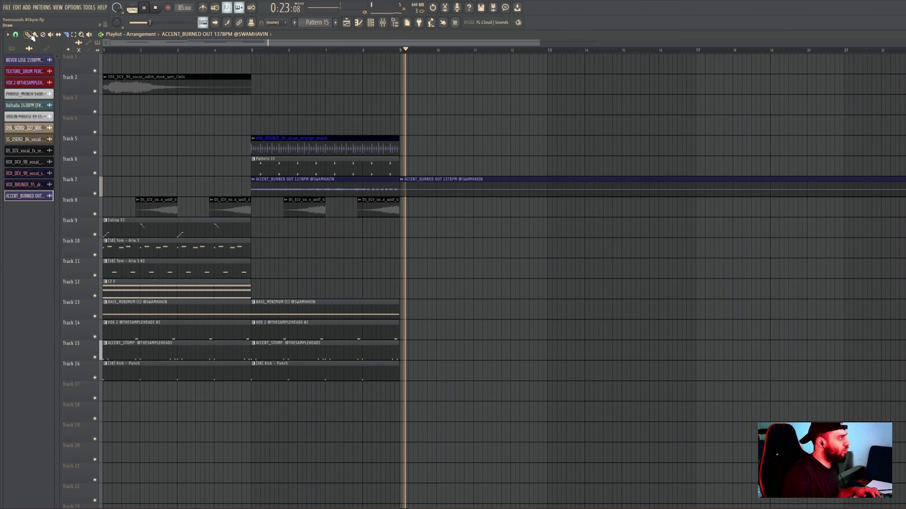
scroll(142, 286, up, 2)
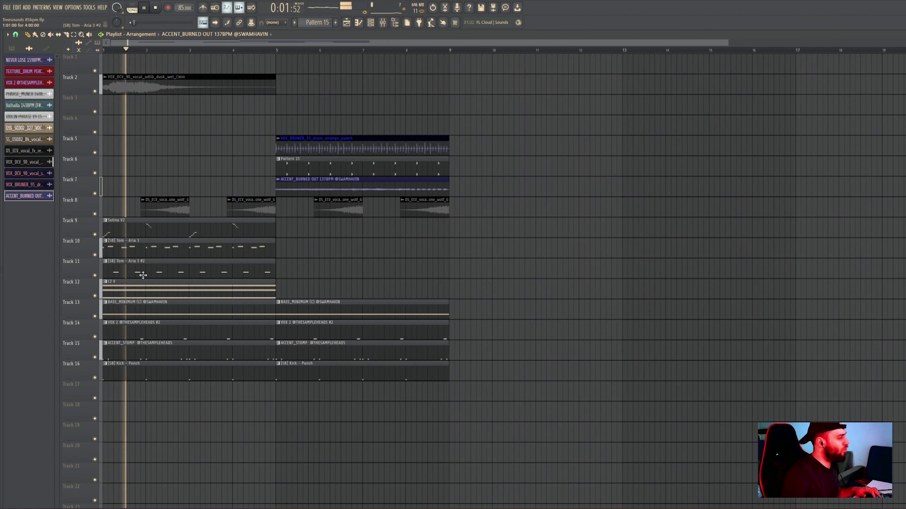
Delete the VOX 2 clip on Track 14 and the ACCENT_STOMP clip on Track 15 from the first four bars.
right_click(153, 334)
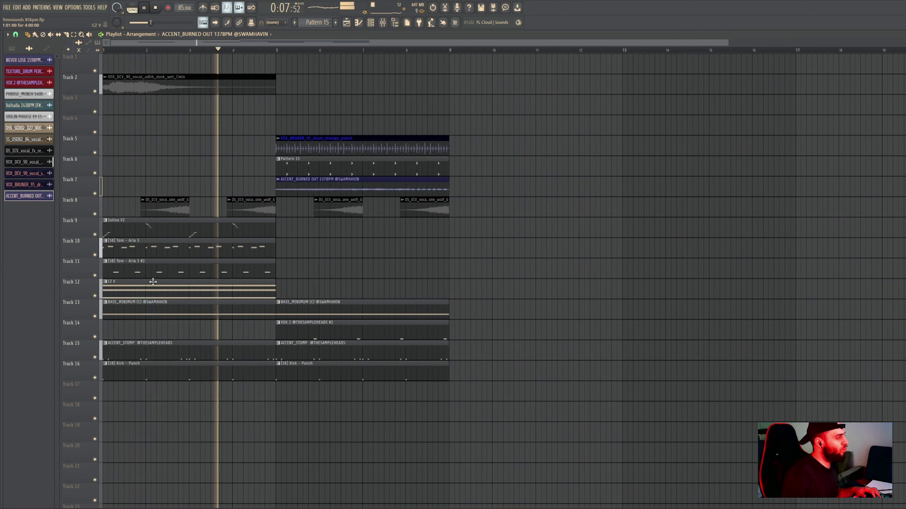
right_click(167, 374)
key(ctrl+z)
right_click(189, 350)
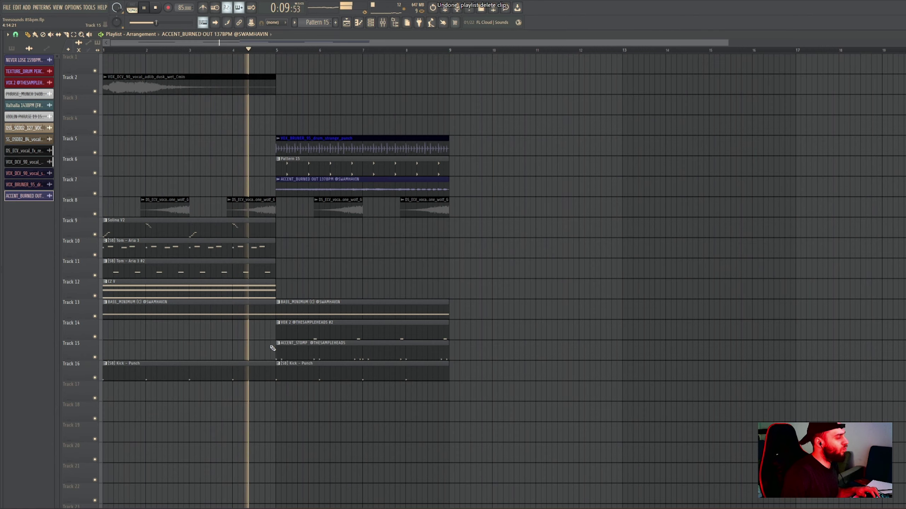
Adjust the playlist snap and slice the ACCENT_BURNED OUT clip on Track 7 one beat after bar 5.
scroll(341, 269, up, 3)
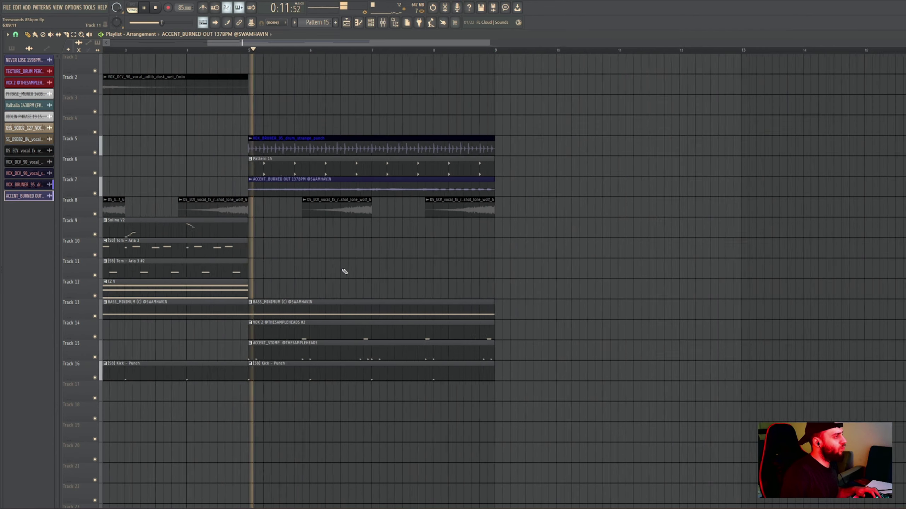
scroll(323, 254, up, 2)
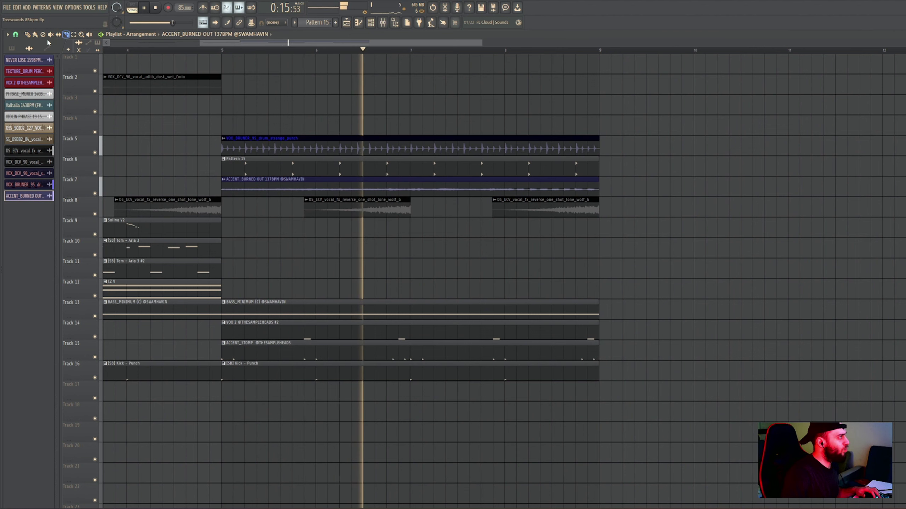
click(16, 34)
click(24, 117)
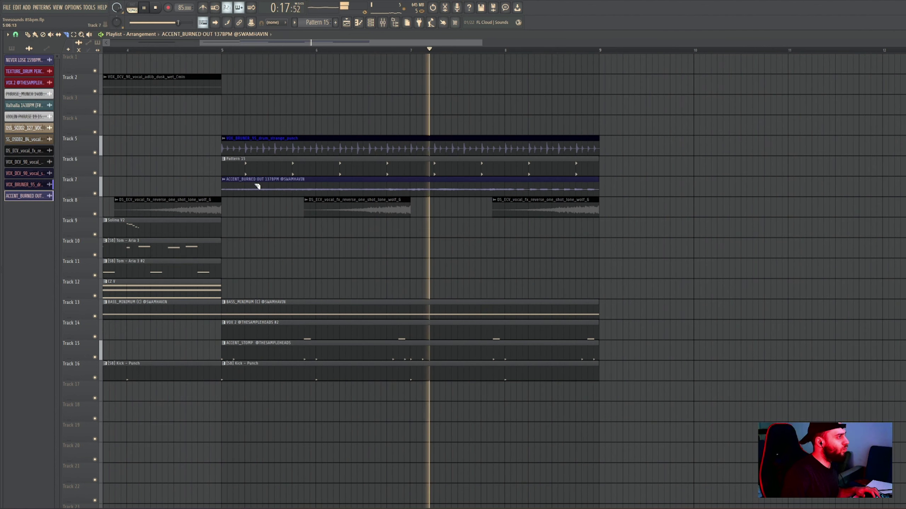
drag(245, 179, 246, 202)
scroll(53, 49, down, 1)
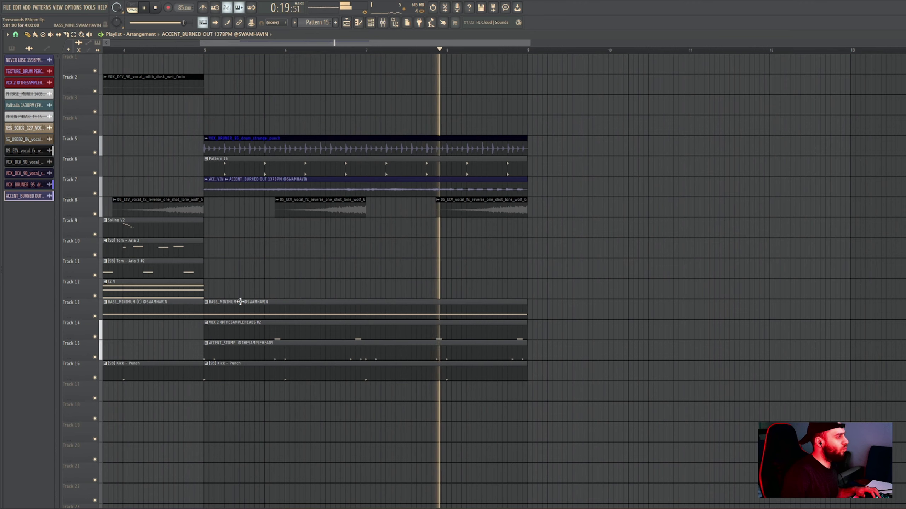
Make the BASS_MINIMUM clip at bar 5 unique and move it from Track 13 to Track 17.
right_click(206, 304)
click(227, 349)
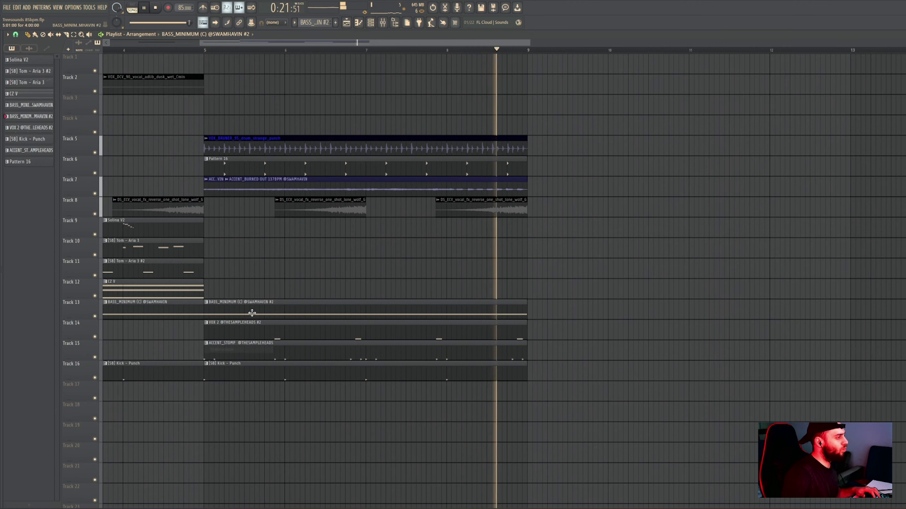
drag(251, 314, 253, 396)
Open the unique bass pattern and add the BASS_GTFU (C) sample from the BASS folder as a new channel.
double_click(256, 393)
key(space)
key(F6)
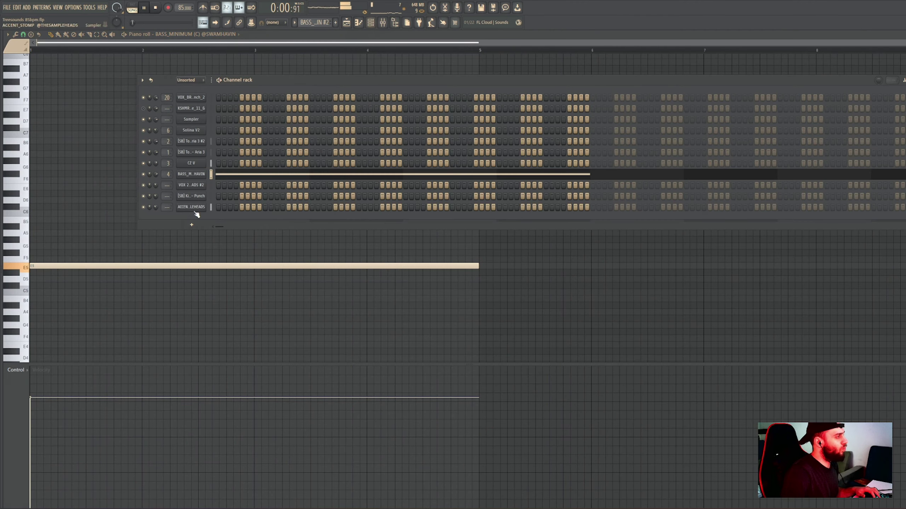
key(alt+F8)
click(29, 123)
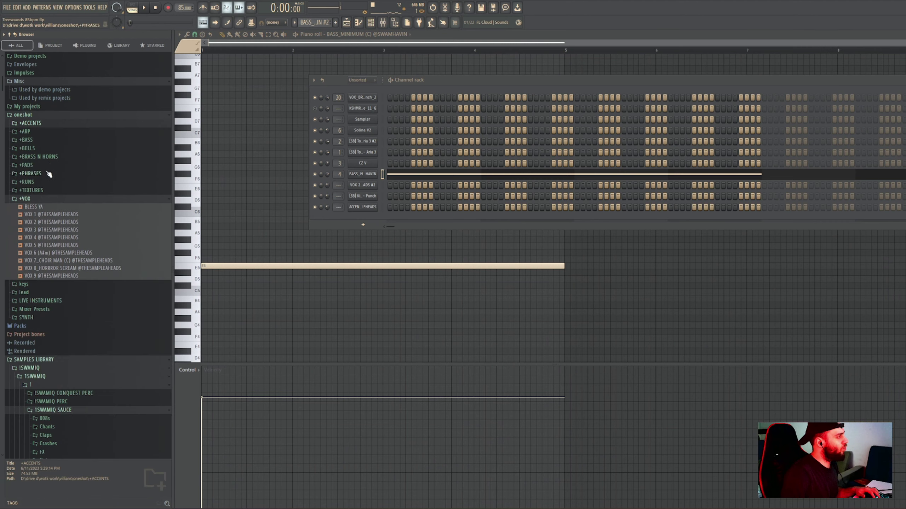
click(32, 148)
click(94, 139)
click(48, 179)
drag(53, 184, 256, 228)
Paste the long bass note into the BASS_GTFU channel and route the channel to mixer track 4.
click(211, 218)
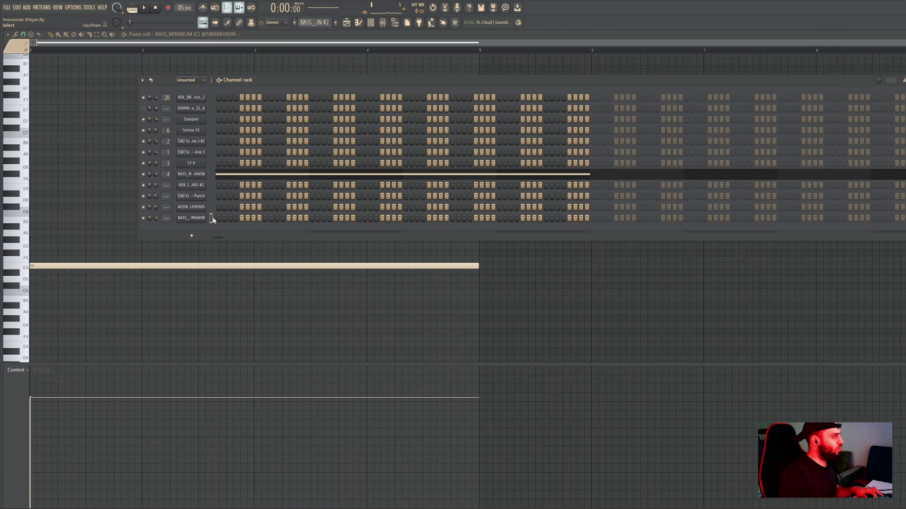
key(ctrl+v)
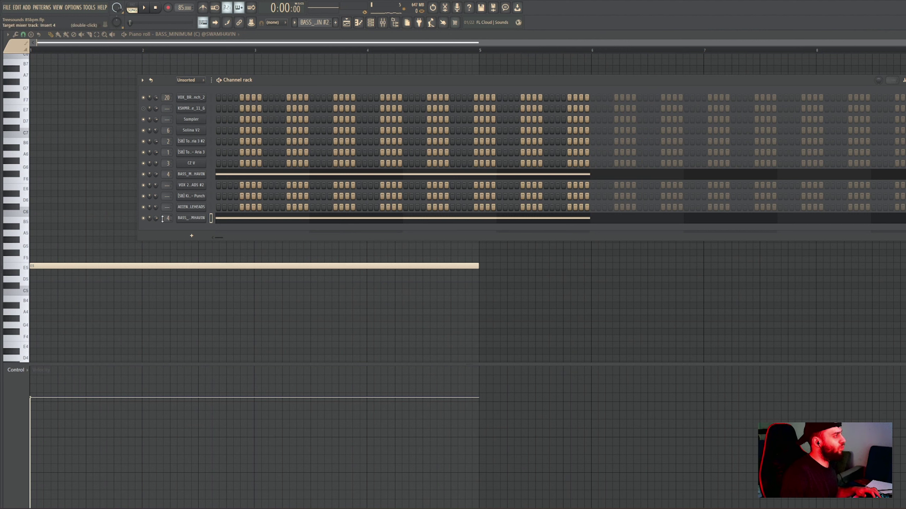
Play the second section with the BASS_GTFU channel and lower the channel's volume to about 47%.
click(190, 218)
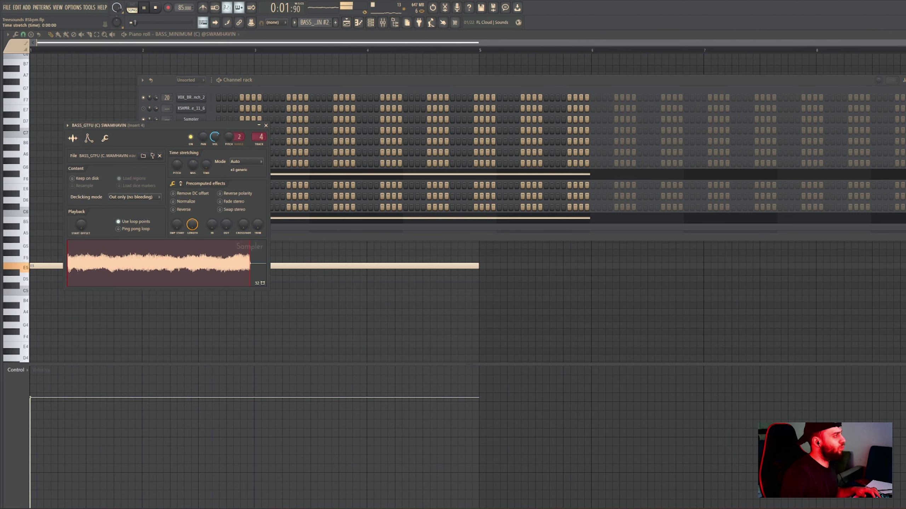
key(F5)
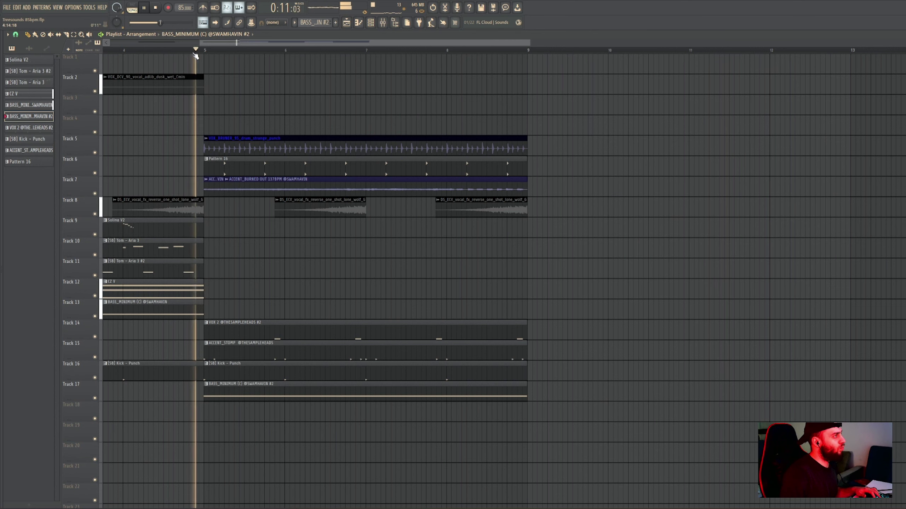
key(F6)
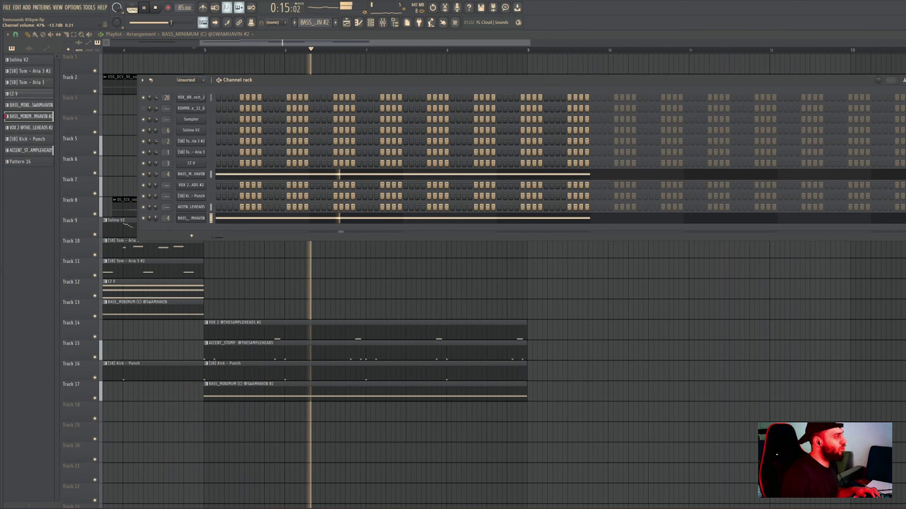
Open the BASS_GTFU channel's notes and shorten the four-bar E5 note to one beat.
click(253, 218)
scroll(285, 223, down, 2)
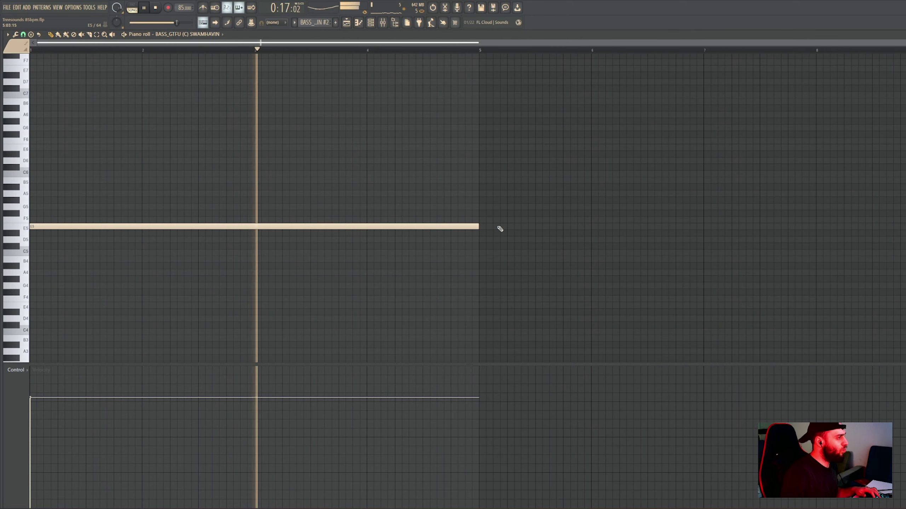
key(space)
drag(478, 226, 47, 232)
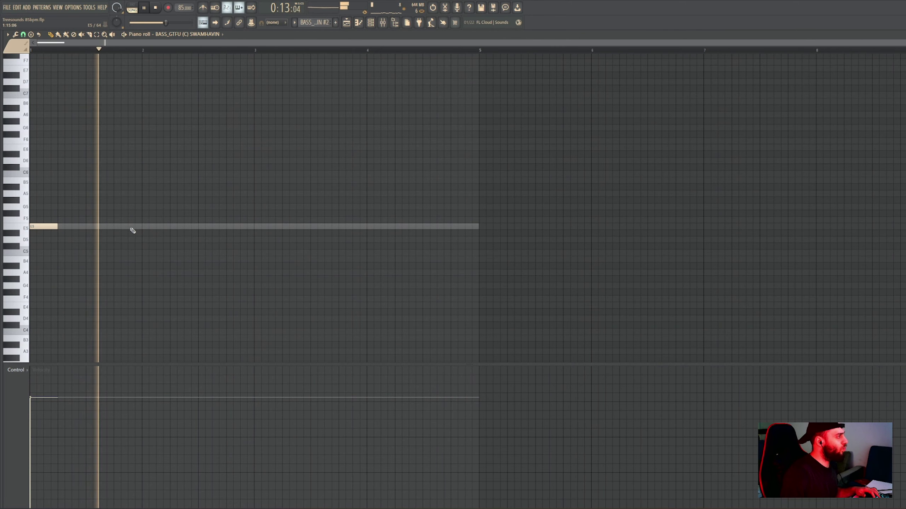
Place a one-beat E5 bass note at the start of bars 2, 3 and 4.
click(144, 228)
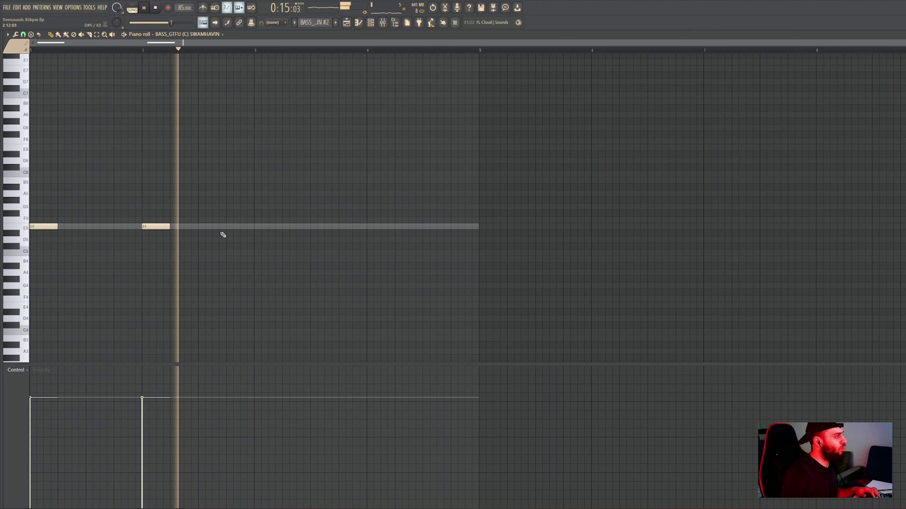
click(230, 200)
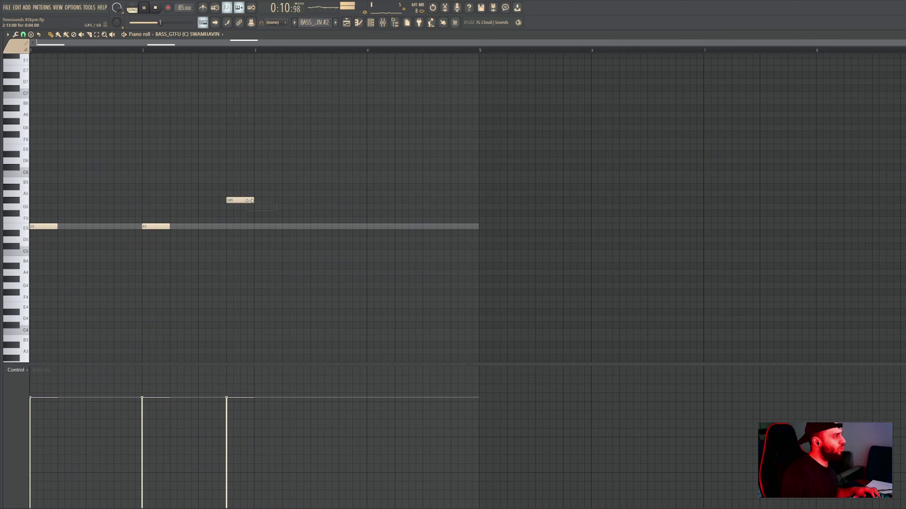
click(257, 227)
click(313, 227)
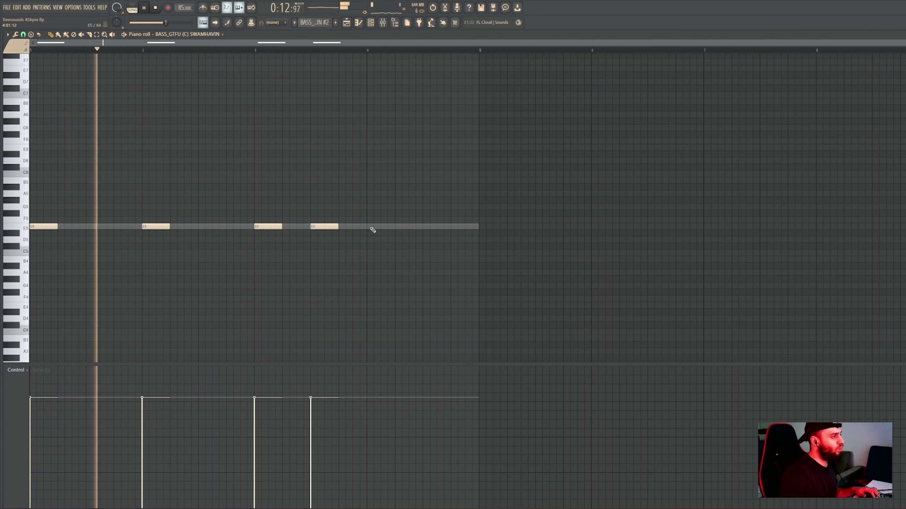
right_click(327, 227)
click(367, 227)
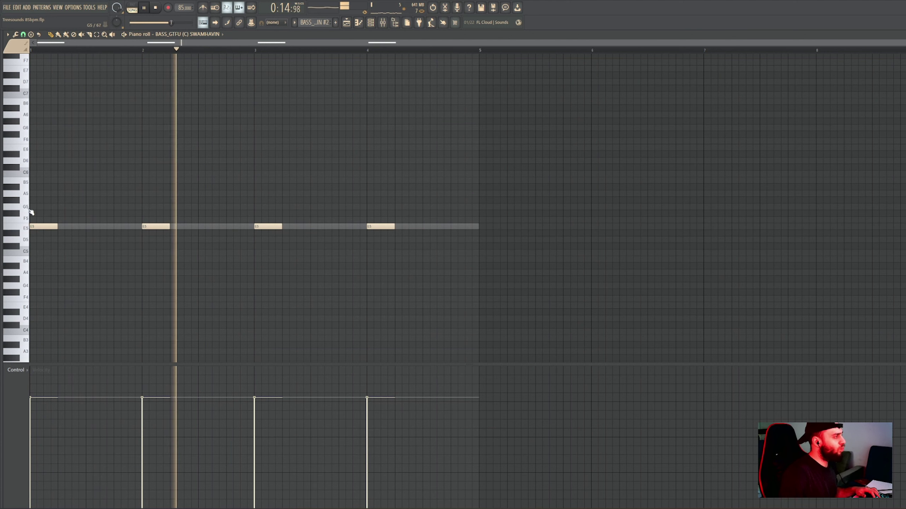
Try an extra E5 note just before bar 3 and short high notes in bar 1 during playback.
click(242, 220)
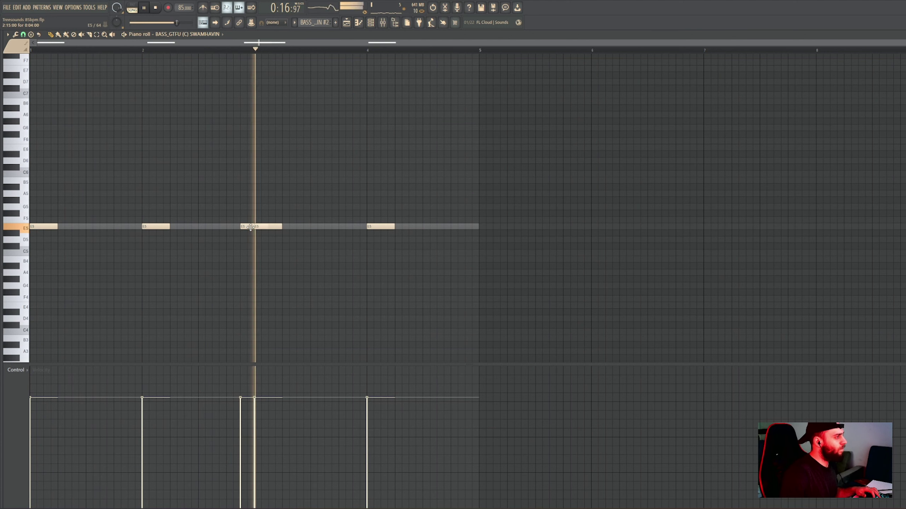
key(space)
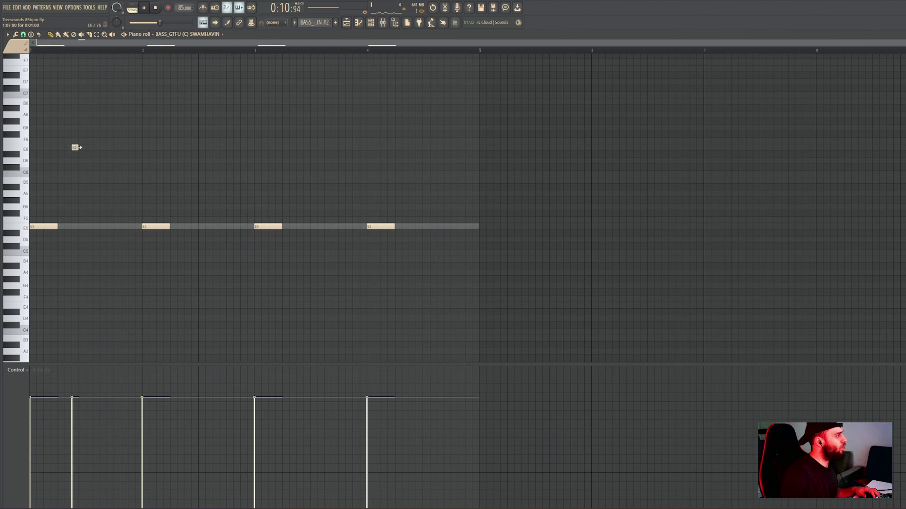
key(space)
click(82, 140)
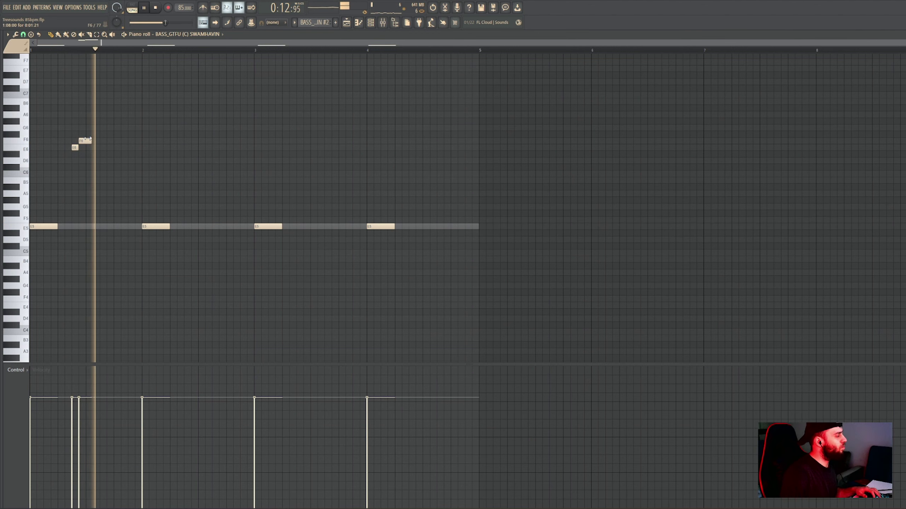
Return to the arrangement and shift all clips of the second section one bar later, from bar 5 to bar 6.
click(349, 24)
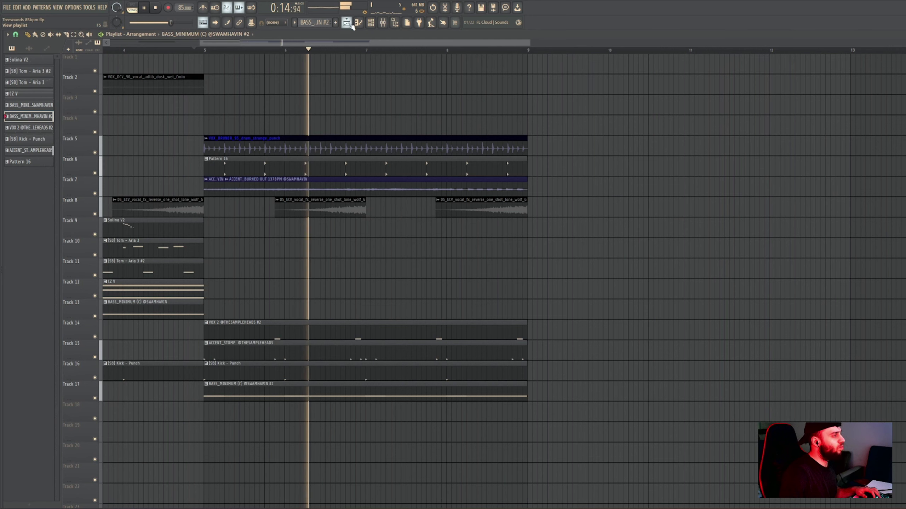
drag(548, 115, 263, 446)
key(space)
Copy the BASS_MINIMUM #2 clip to Track 18 at bar 5 and make the copy unique.
drag(264, 395, 207, 413)
click(564, 451)
right_click(564, 451)
right_click(207, 411)
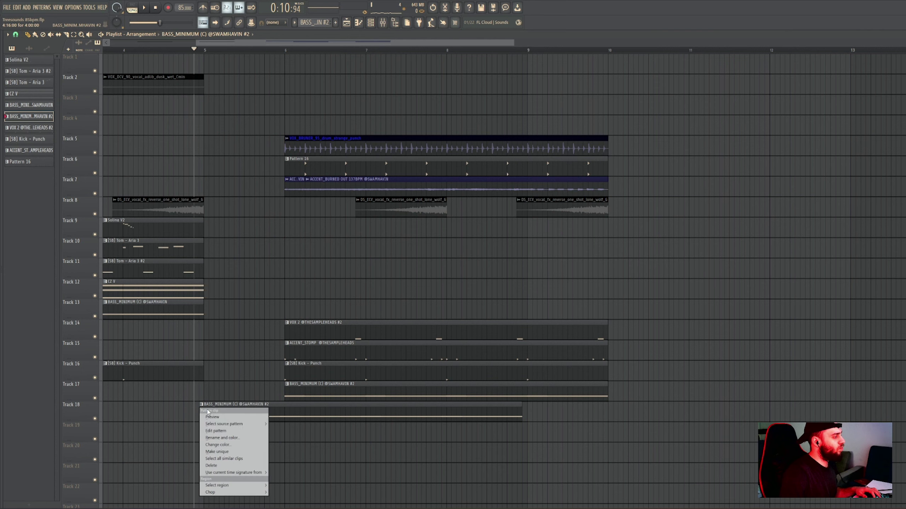
click(225, 452)
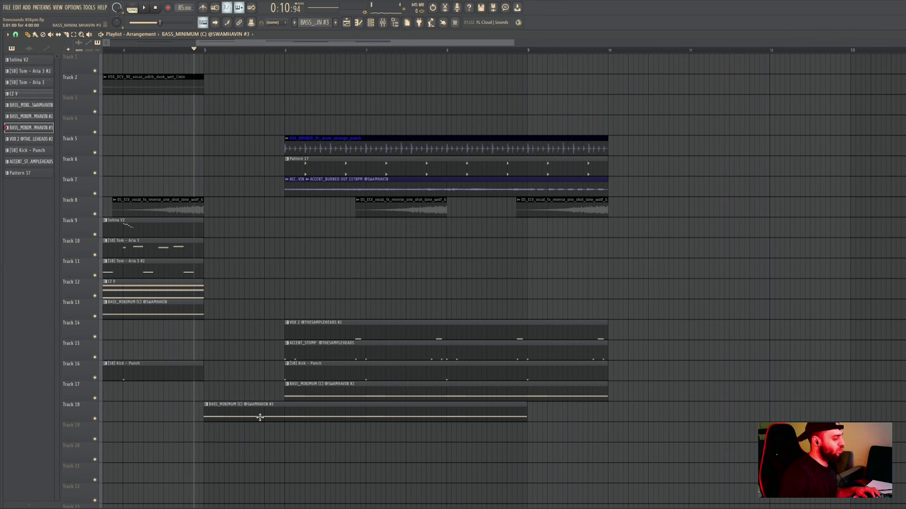
Open the unique bass pattern, cut the long BASS_MINIMUM note and open the BASS_GTFU channel's notes.
double_click(464, 410)
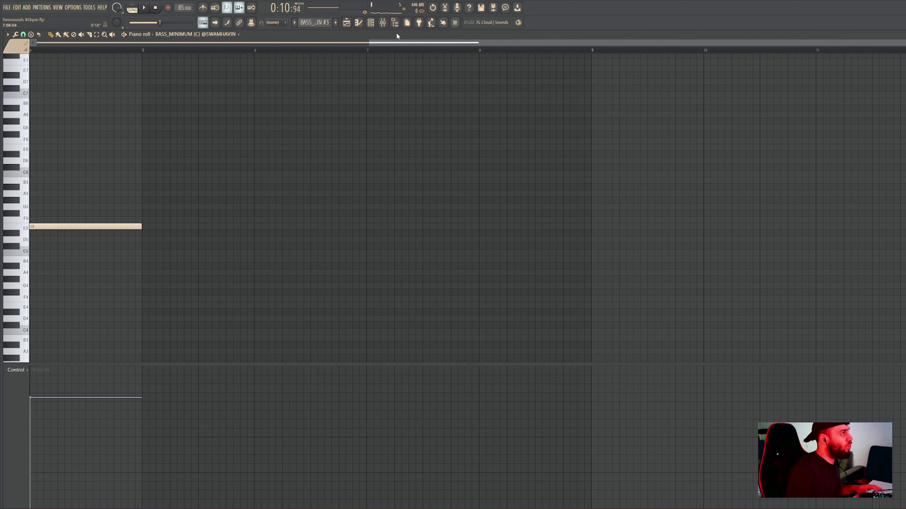
click(371, 23)
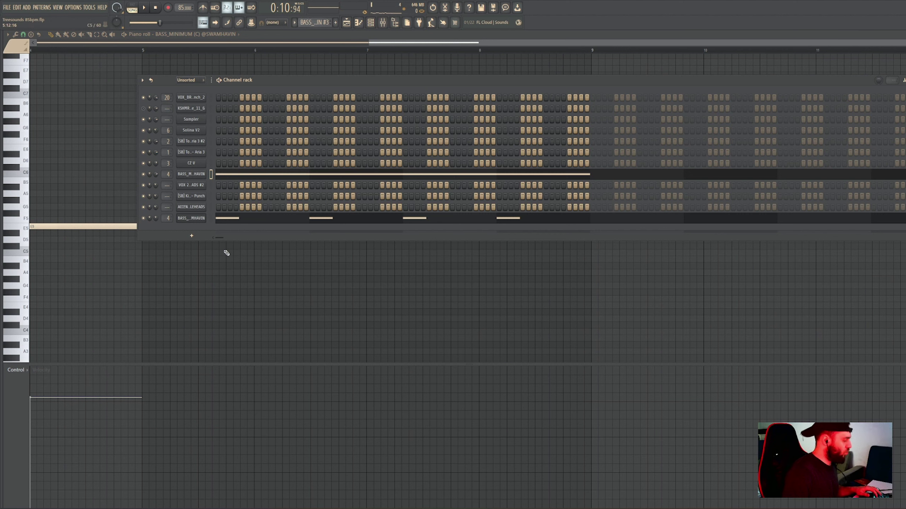
key(ctrl+x)
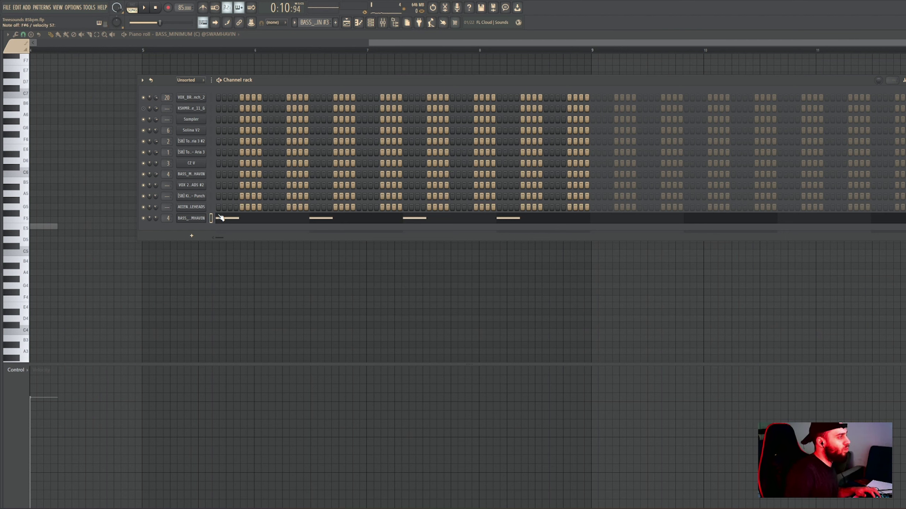
click(241, 220)
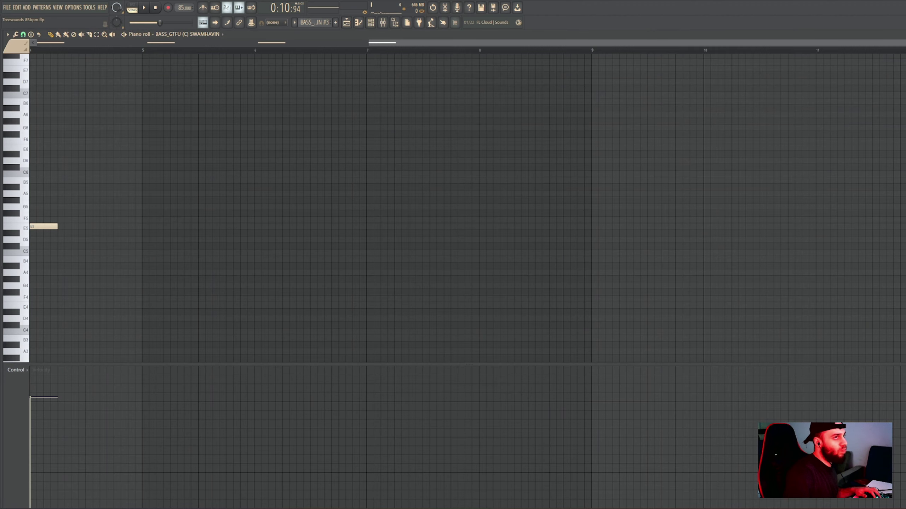
Move the unique bass clip to Track 21, check the Track 17 bass pattern's channels, and return the clip to Track 18.
key(F7)
drag(436, 409, 437, 470)
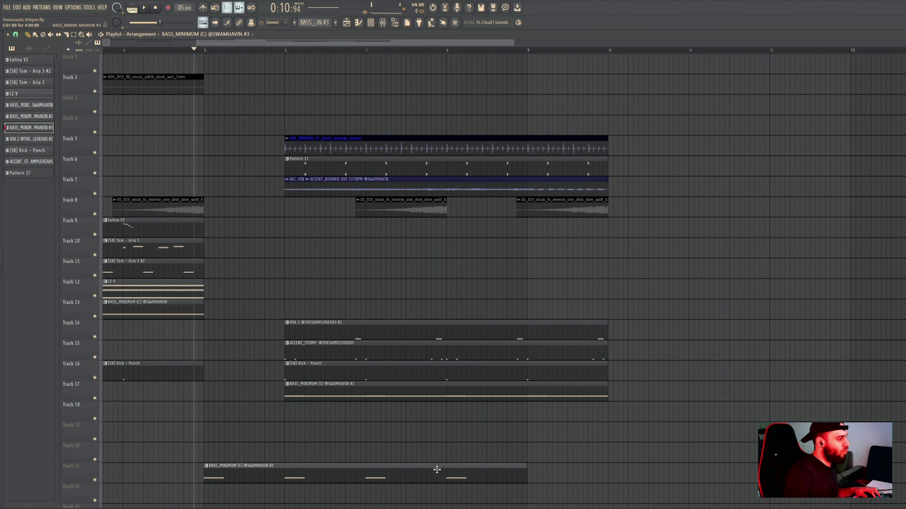
double_click(377, 383)
click(370, 23)
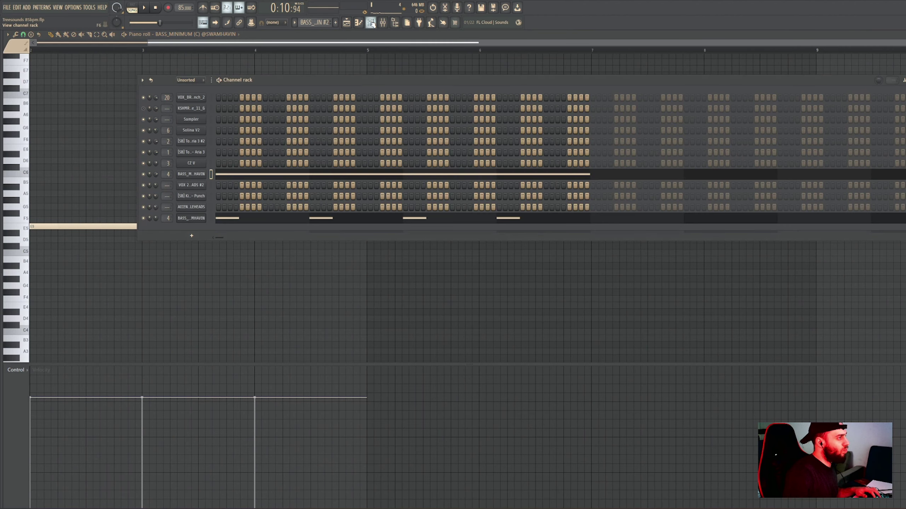
click(346, 23)
drag(283, 465, 279, 405)
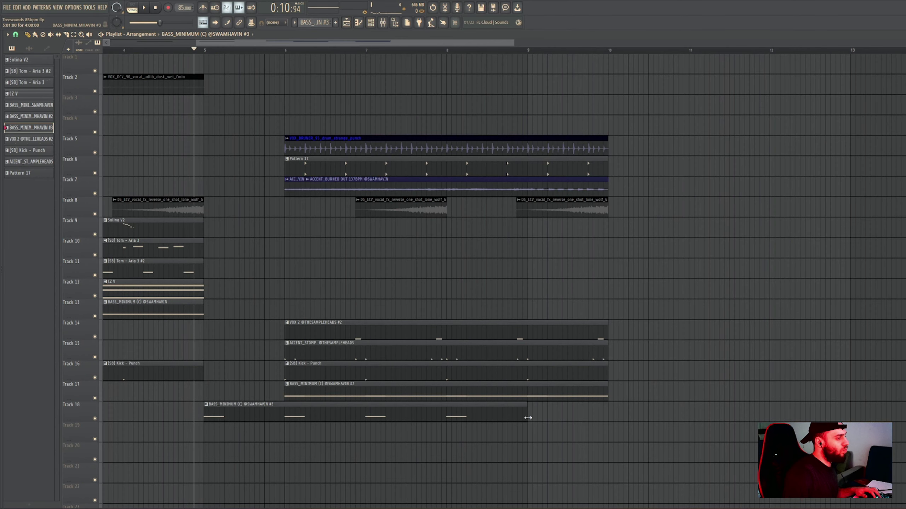
Trim the Track 18 bass clip to one bar and replace its E5 notes with A6, G6 and F#6 notes in bar 1.
drag(526, 406, 289, 418)
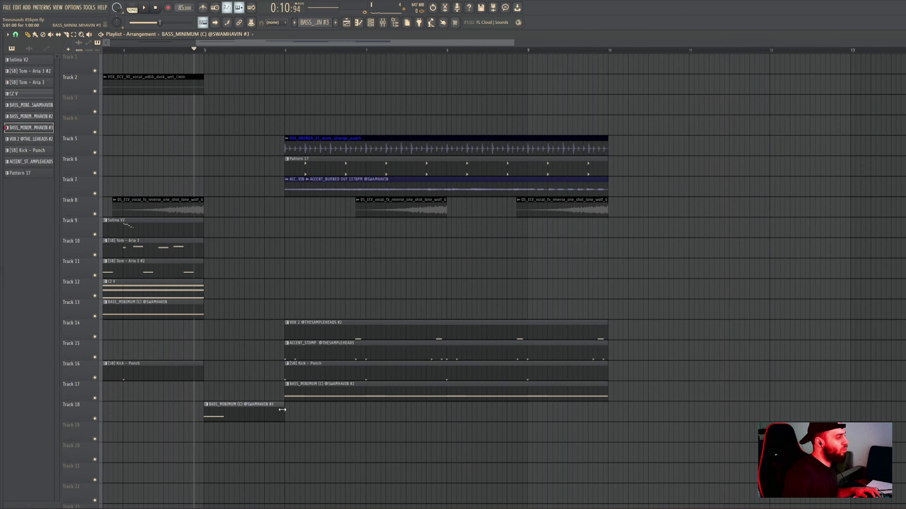
double_click(270, 410)
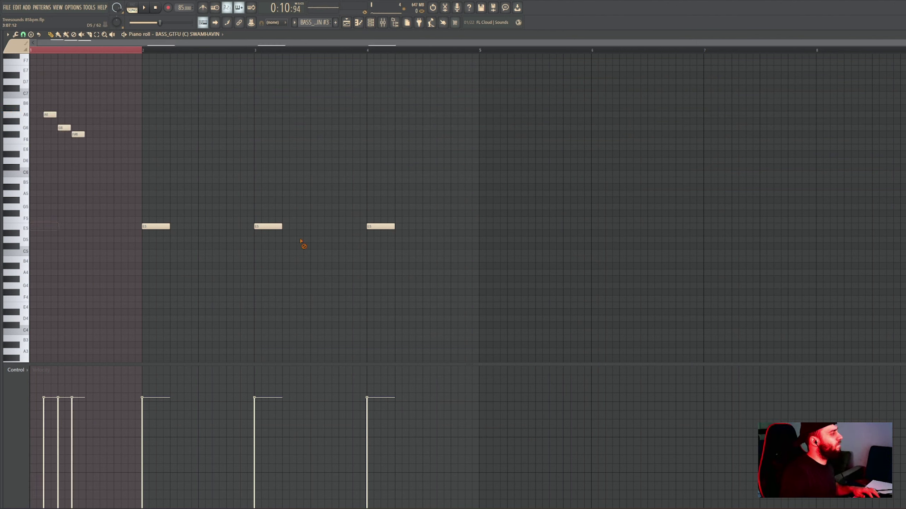
click(380, 226)
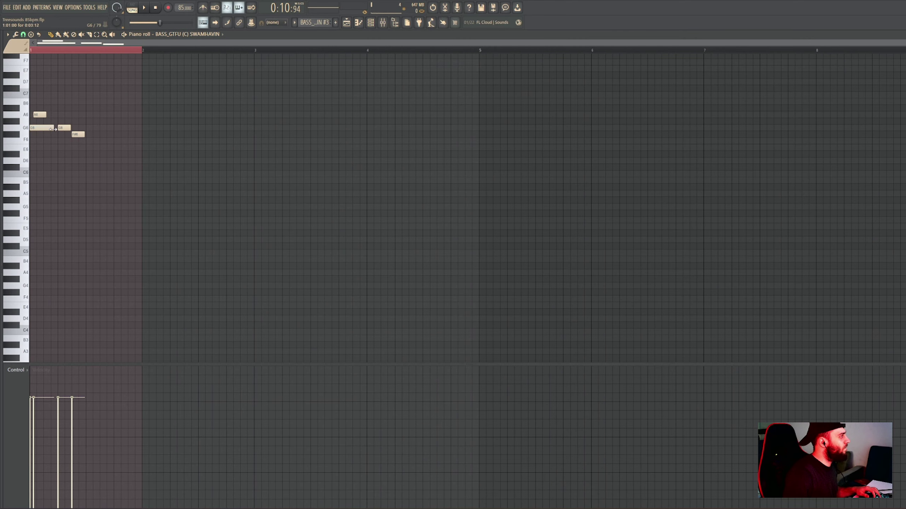
Turn the short A6 note into a slide note and play the bass pattern on its own.
double_click(39, 115)
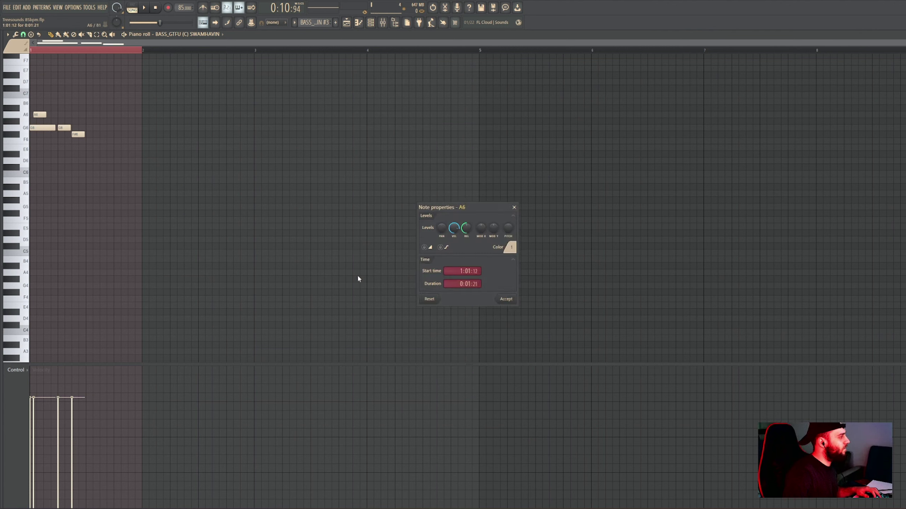
click(506, 299)
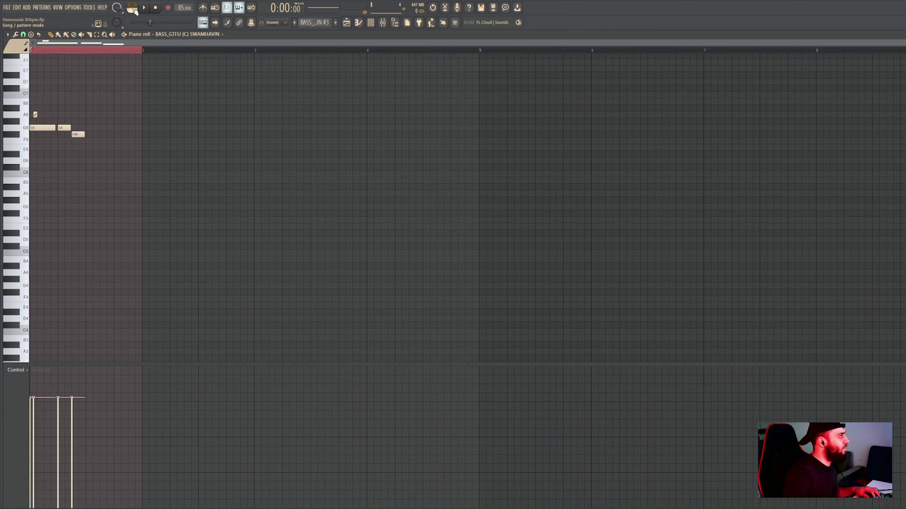
click(134, 10)
click(144, 8)
scroll(36, 120, up, 4)
Move the A6 slide slightly earlier, extend the G6 notes to about one beat each and the F#6 note to about two beats.
drag(48, 115, 42, 116)
key(space)
key(space)
drag(119, 128, 125, 128)
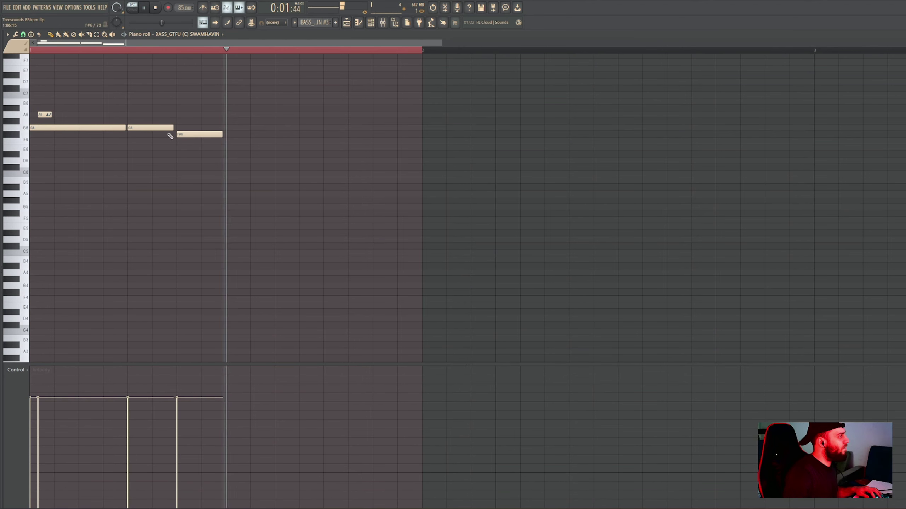
drag(185, 134, 408, 135)
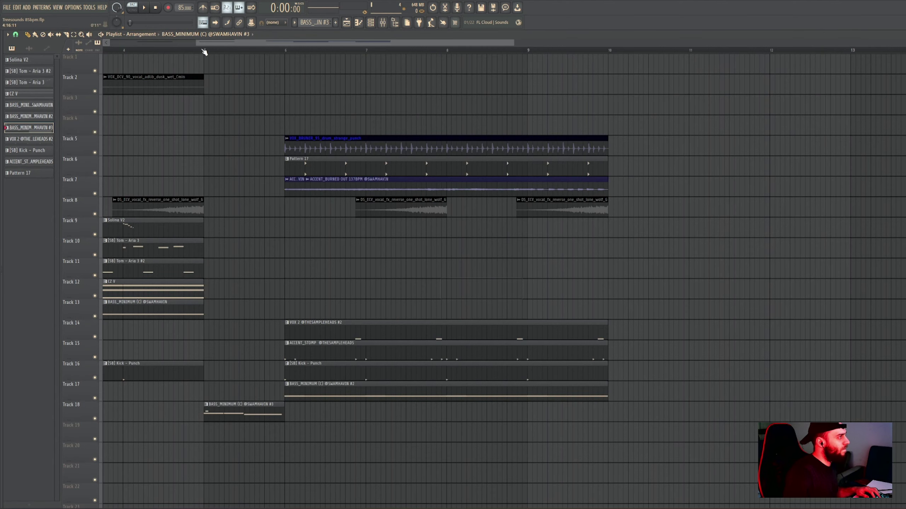
Play the arrangement from just before bar 5 to hear the one-bar bass fill leading into the second section.
key(space)
scroll(211, 246, down, 4)
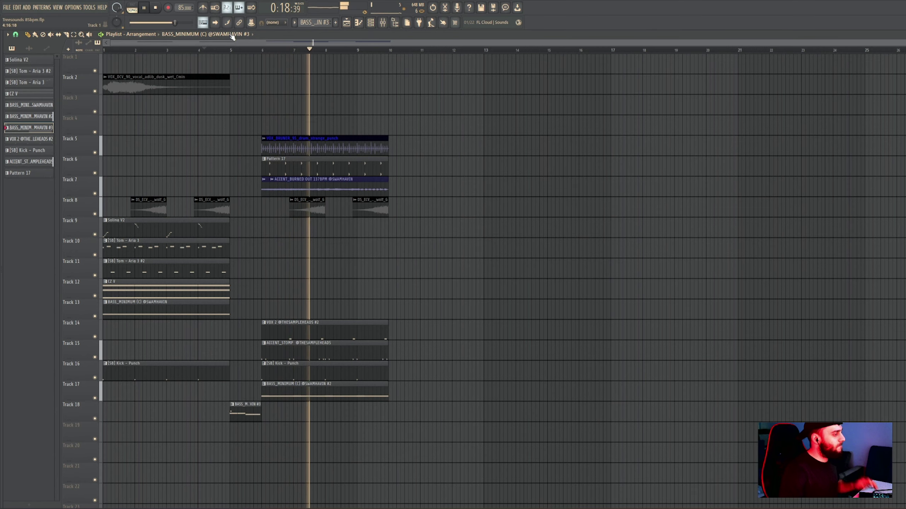
click(216, 52)
Try an E6 slide note under the F#6 bass note, starting at 1:13:00 with a duration of 0:03:19.
double_click(243, 414)
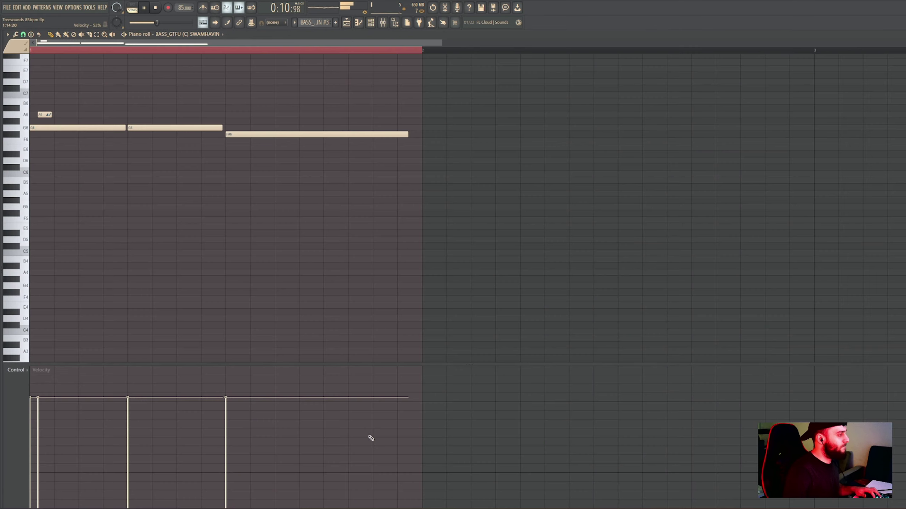
scroll(373, 131, down, 2)
scroll(58, 128, up, 3)
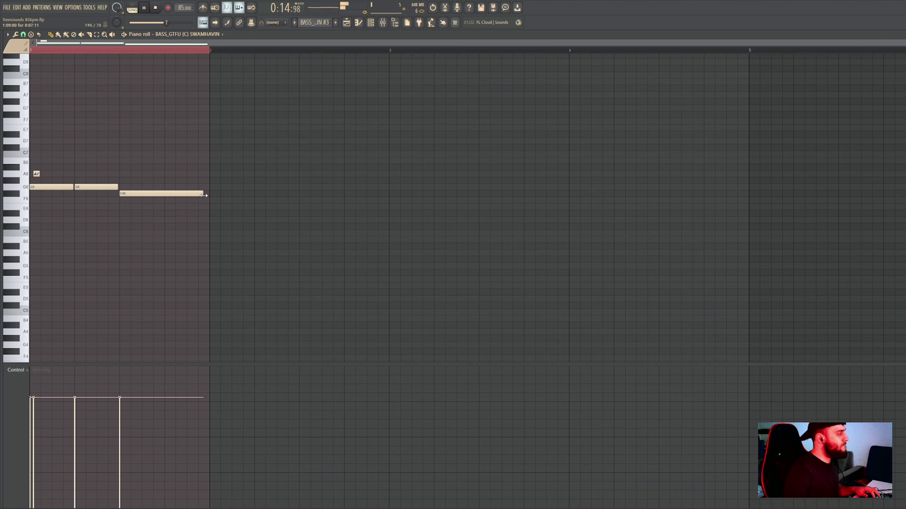
click(190, 207)
key(space)
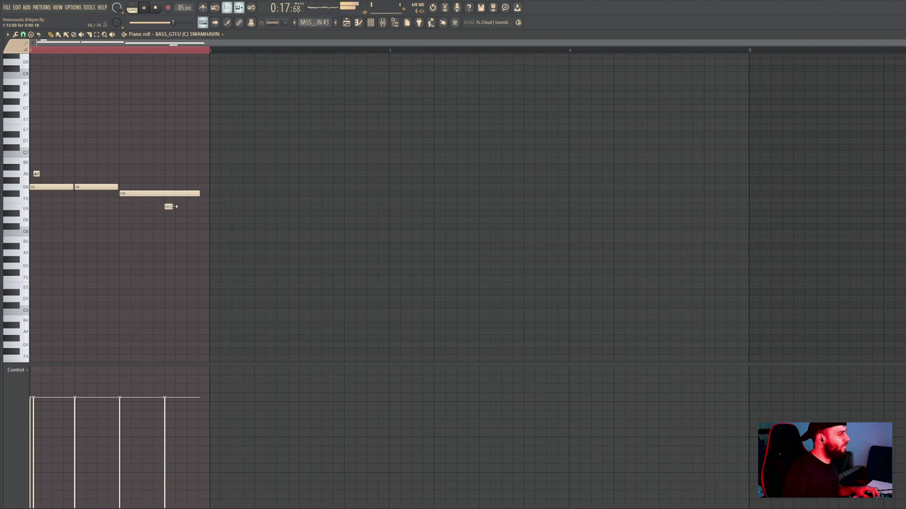
double_click(204, 207)
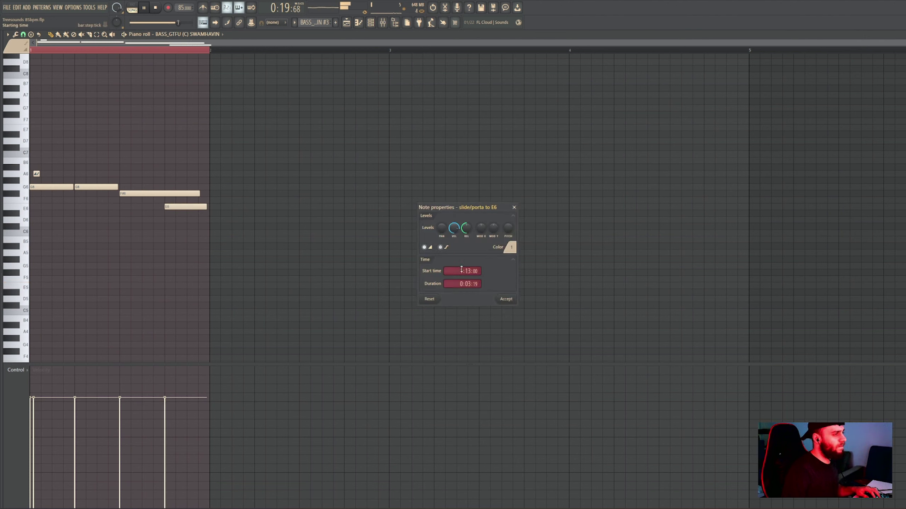
Extend the F#6 note to the end of the bar, replay the fill in the arrangement and delete the E6 slide note.
click(51, 51)
key(space)
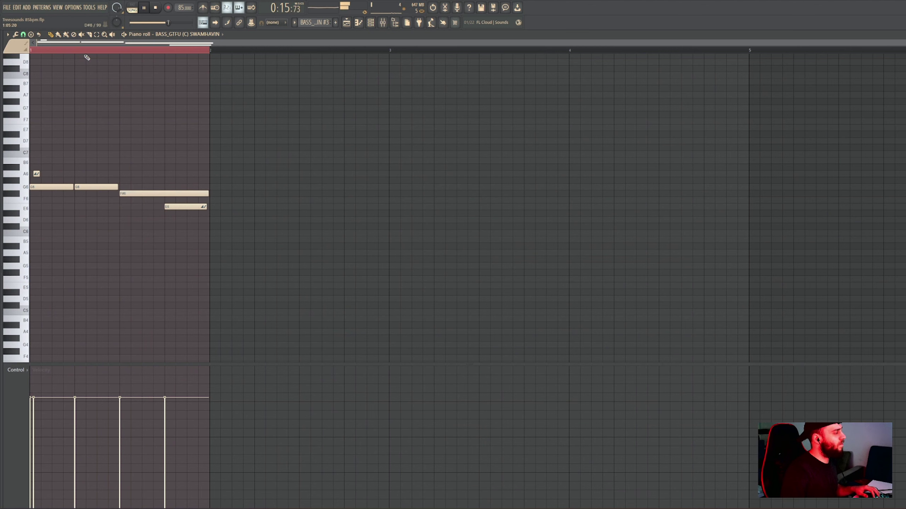
click(116, 51)
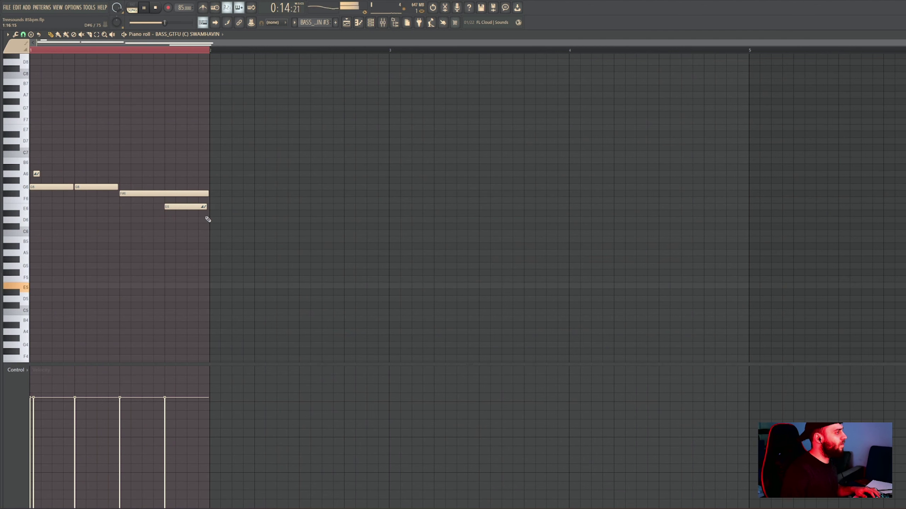
key(F5)
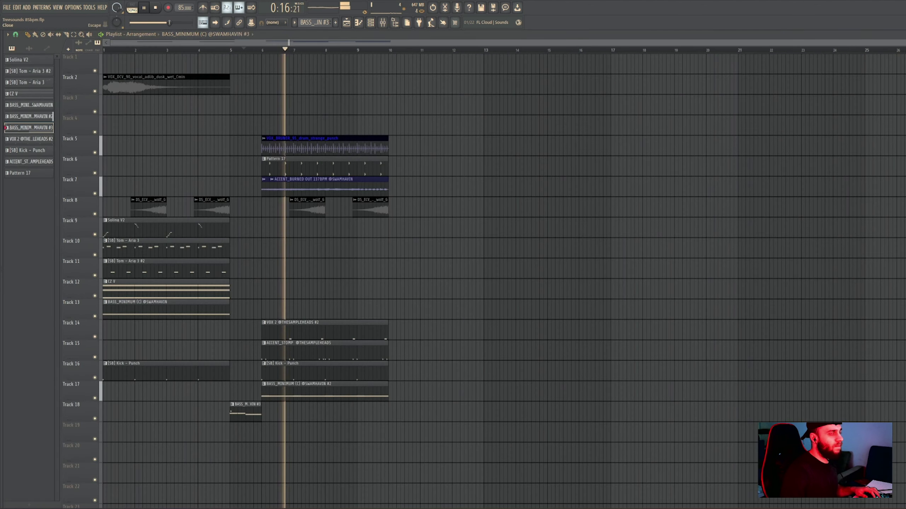
double_click(252, 409)
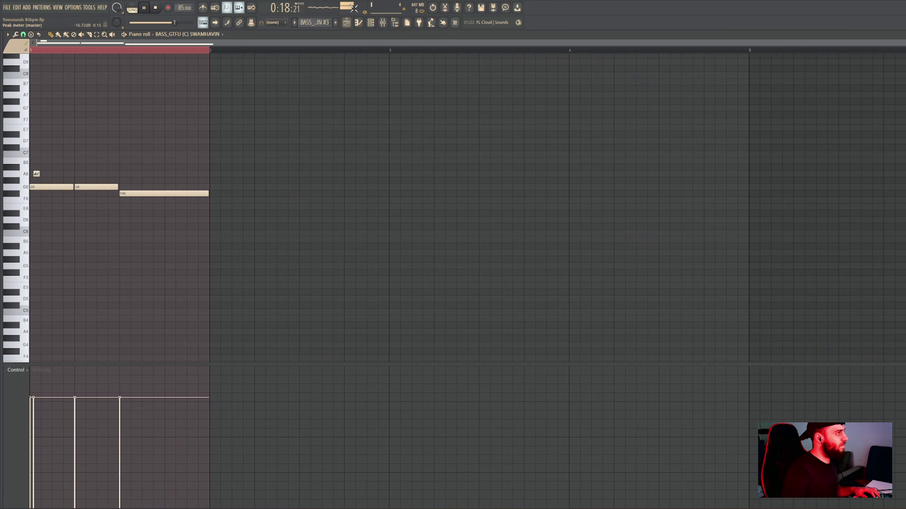
Add an SRX STRINGS channel to the fill pattern, playing the fill melody on G5, A5, G5 and F#5.
click(375, 24)
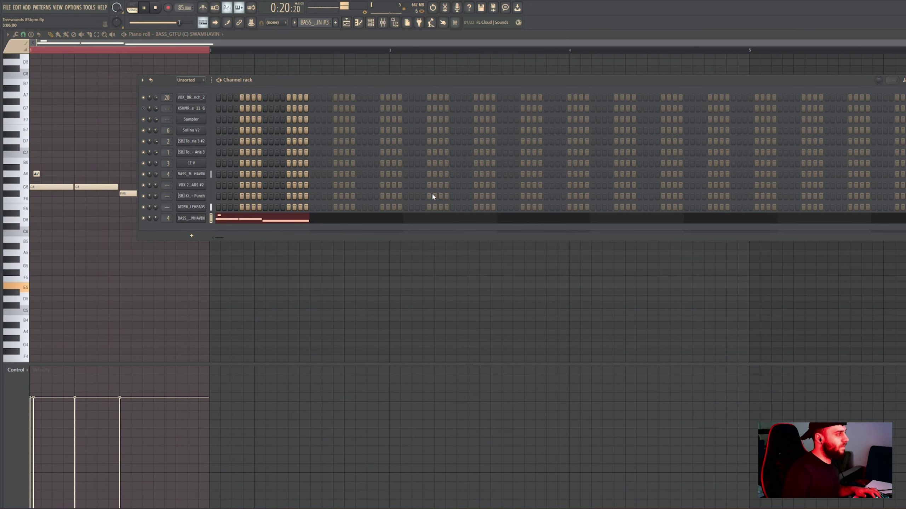
right_click(195, 223)
mouse_move(251, 281)
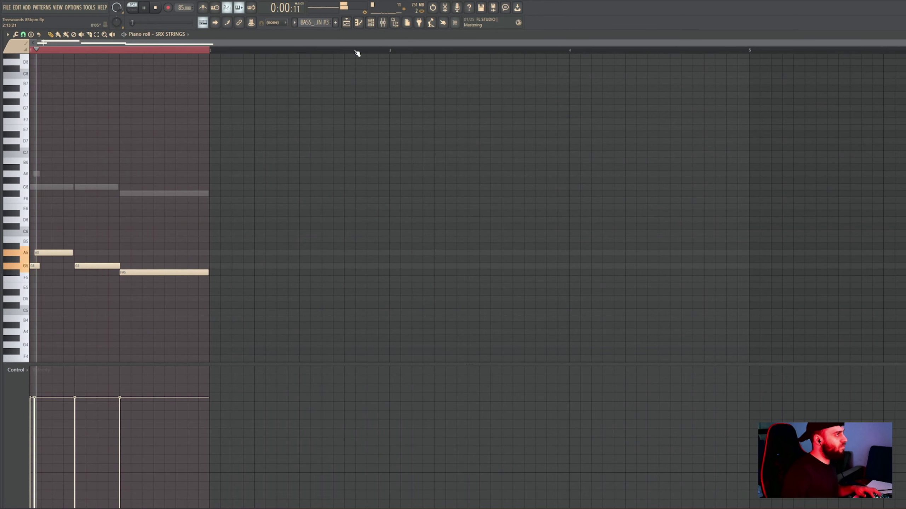
Clone the SRX STRINGS channel and copy the strings' fill notes into the clone.
key(F6)
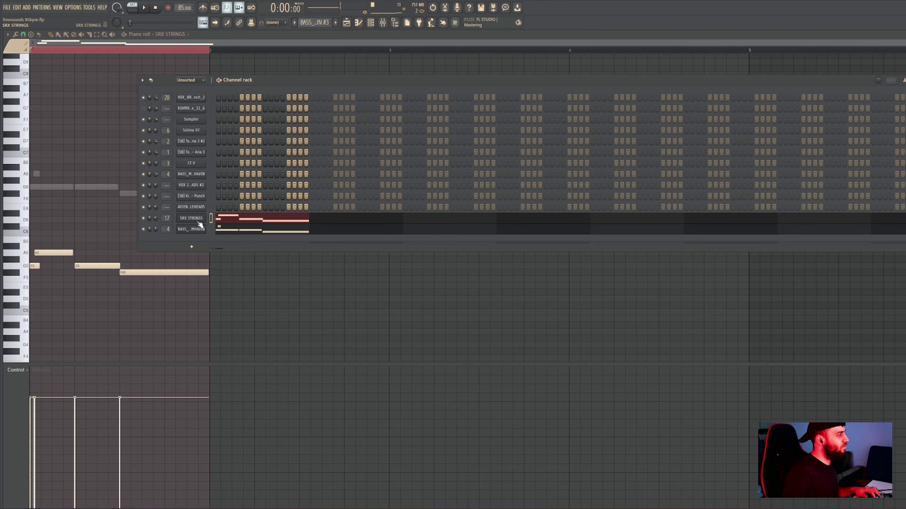
right_click(200, 224)
click(214, 289)
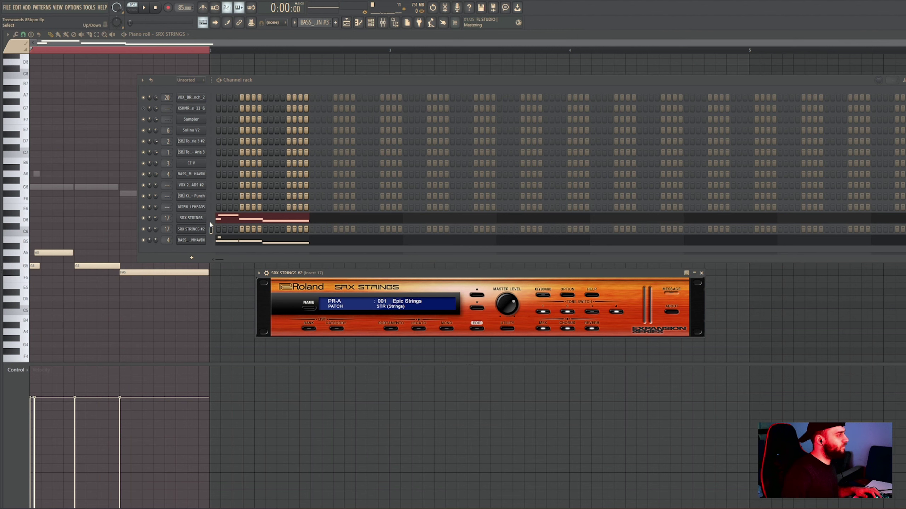
click(210, 229)
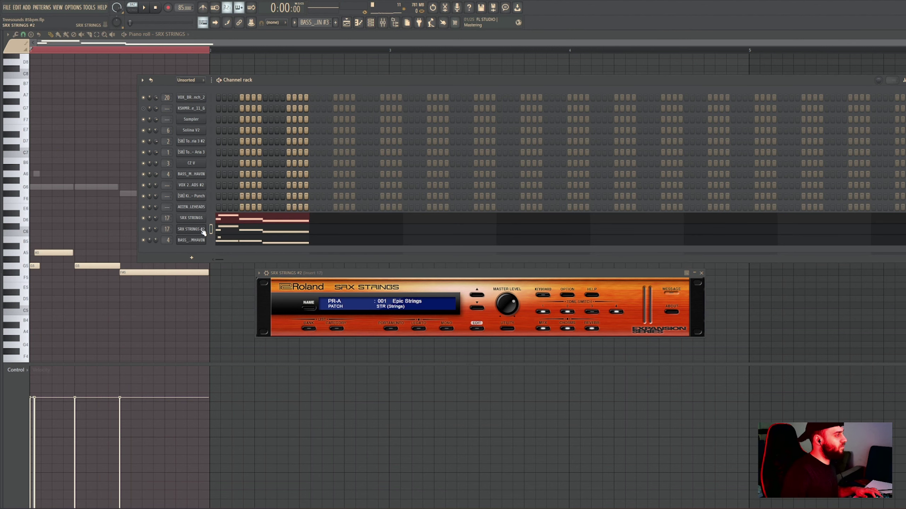
Transpose the cloned SRX STRINGS #2 notes down an octave to G4, A4, G4 and F#4.
key(F7)
key(F6)
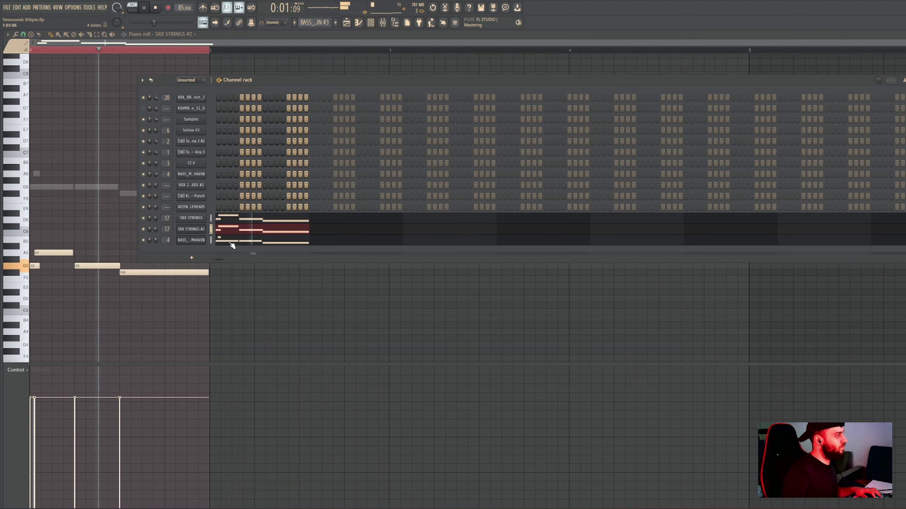
key(F6)
key(ctrl+Down)
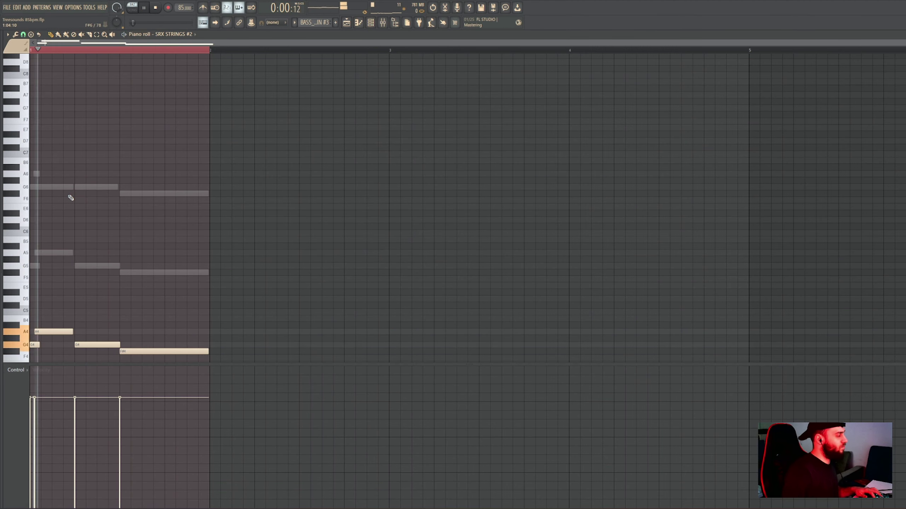
Solo SRX STRINGS #2 and audition its patches from 001 Epic Strings through 004 Fast Stac/sw on the fill.
key(F6)
right_click(144, 229)
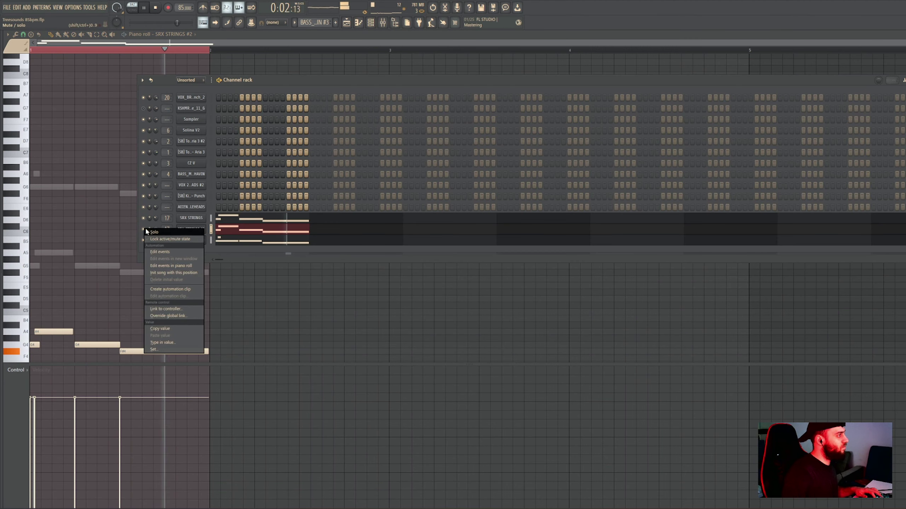
click(154, 232)
click(196, 230)
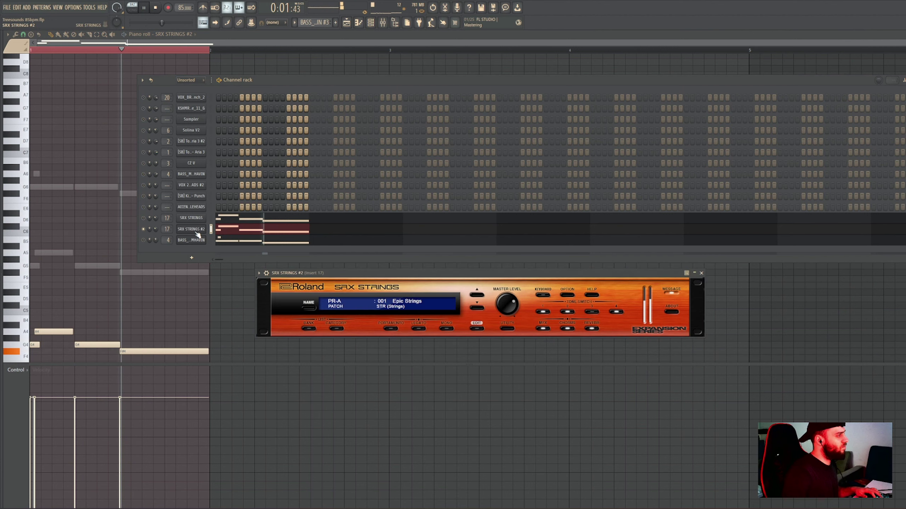
key(space)
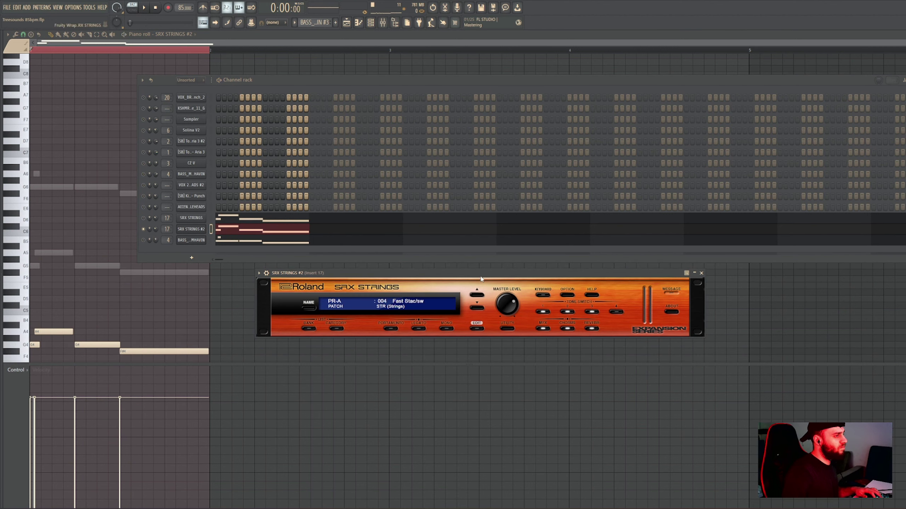
drag(481, 277, 442, 281)
key(space)
click(437, 313)
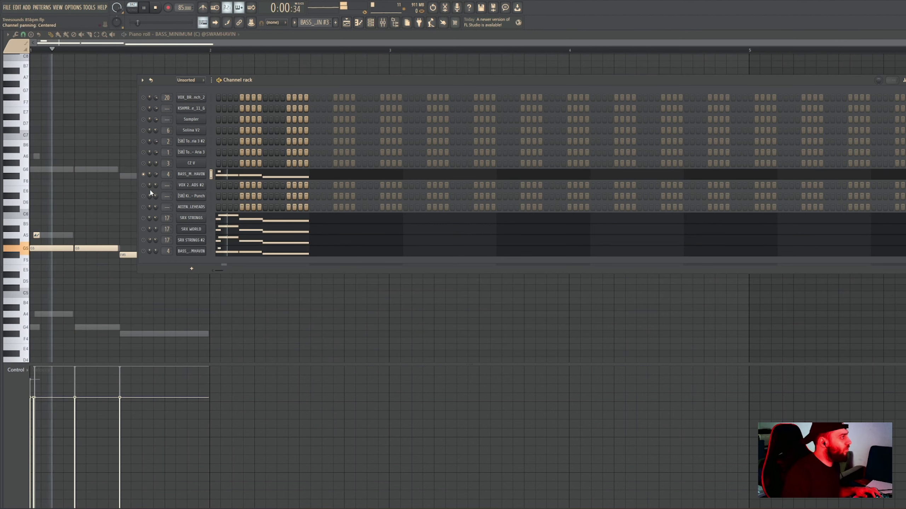
Unmute the SRX STRINGS, SRX WORLD, SRX STRINGS #2 and BASS_GTFU channels and play the layered fill.
click(143, 218)
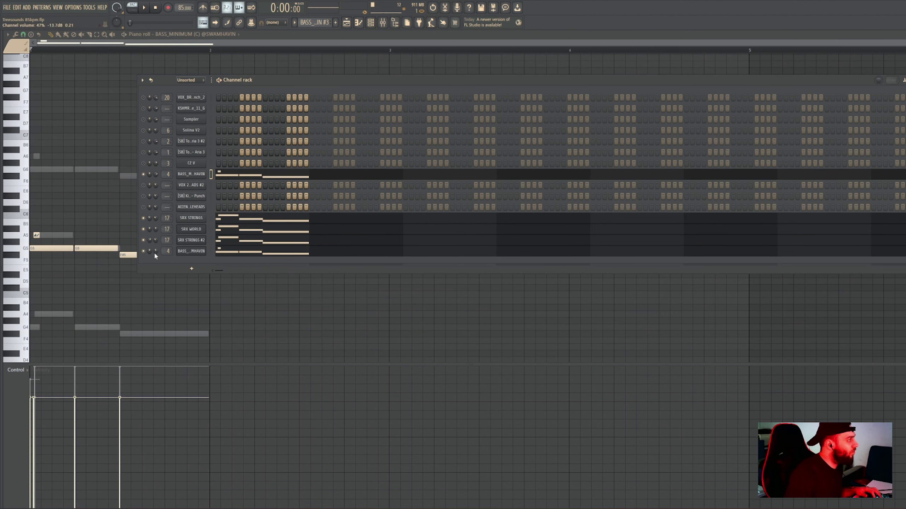
key(space)
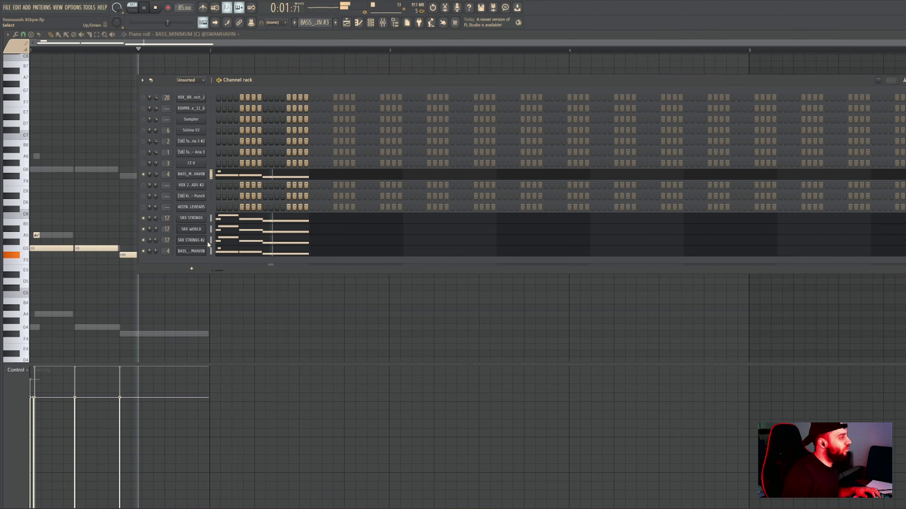
key(space)
Clone the SRX WORLD channel and replace the clone's instrument with SRX BRASS.
right_click(195, 235)
click(222, 301)
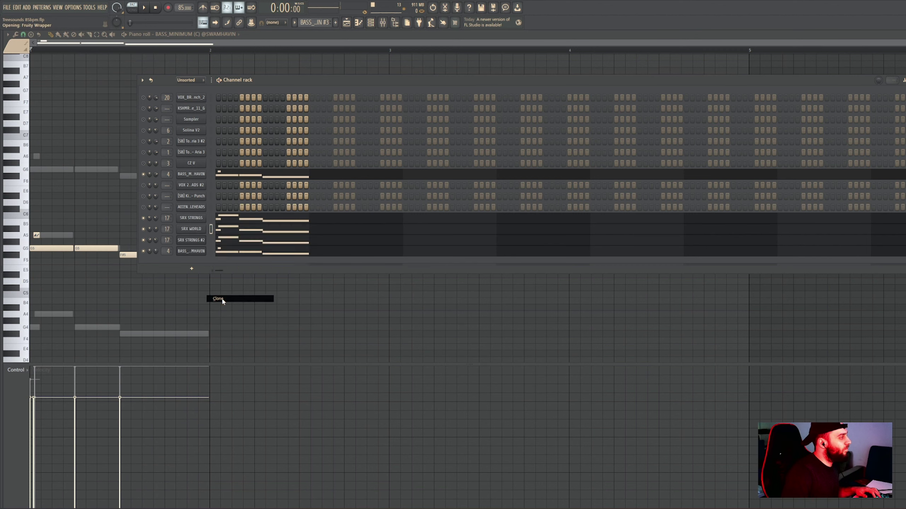
click(281, 86)
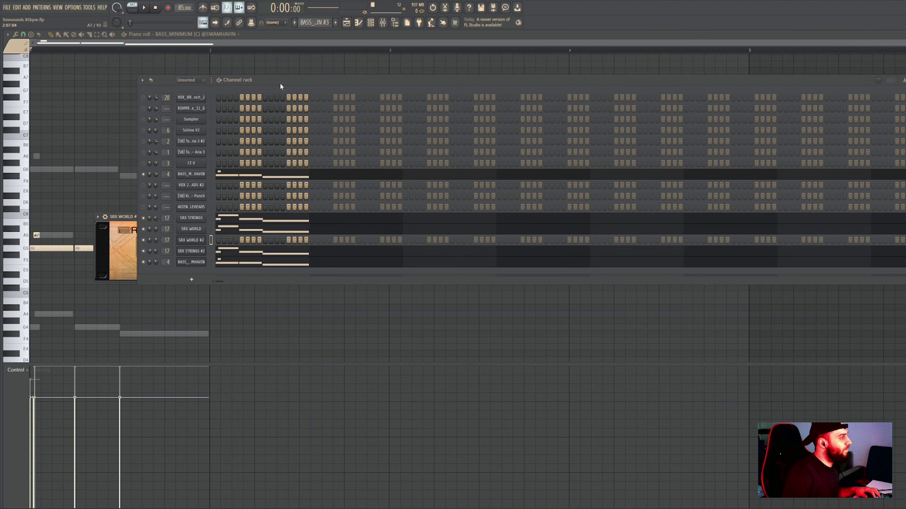
right_click(194, 241)
mouse_move(236, 297)
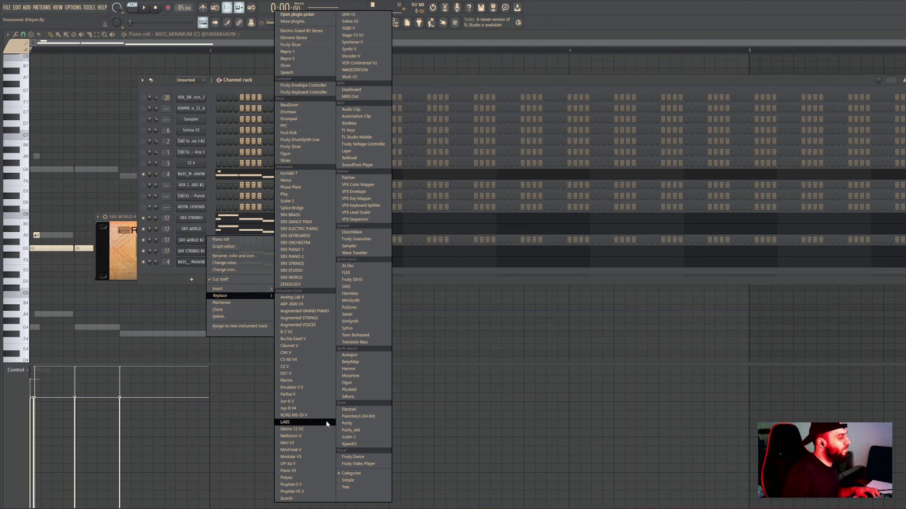
click(297, 215)
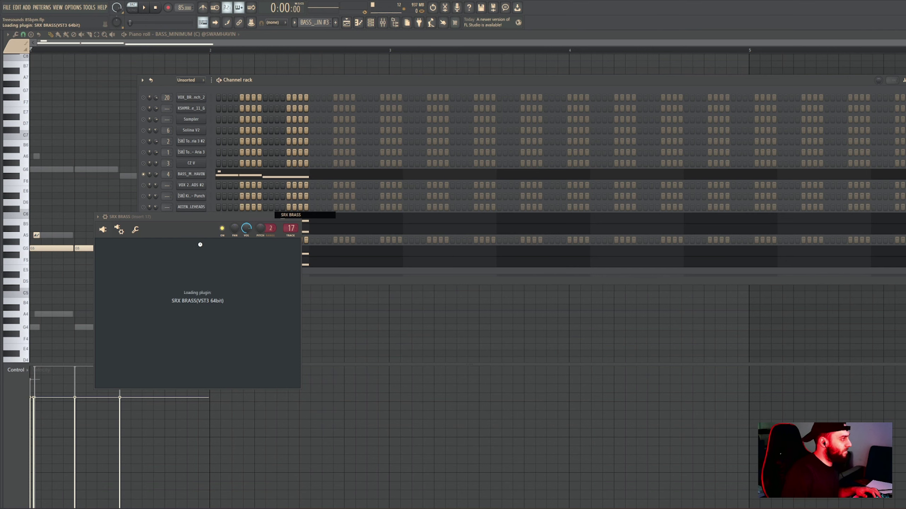
Save the project and paste the fill notes into the SRX BRASS channel.
click(7, 7)
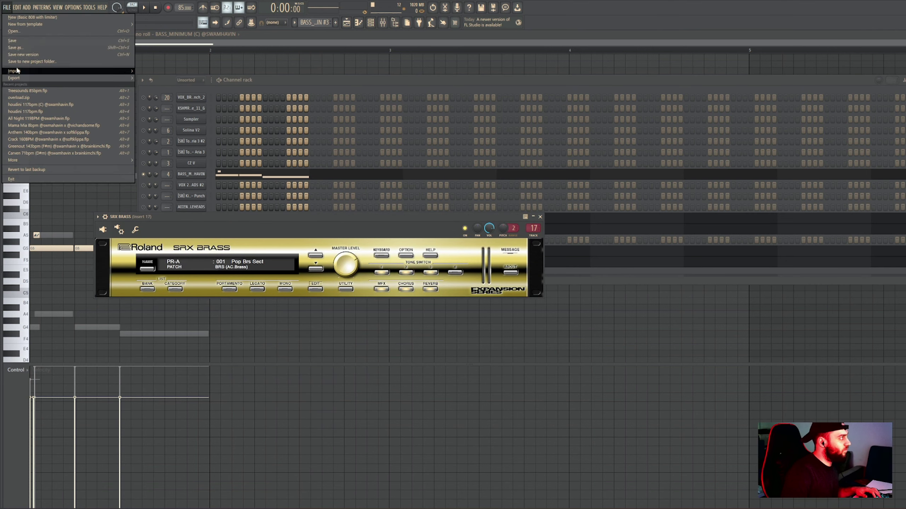
click(24, 43)
drag(252, 225, 350, 371)
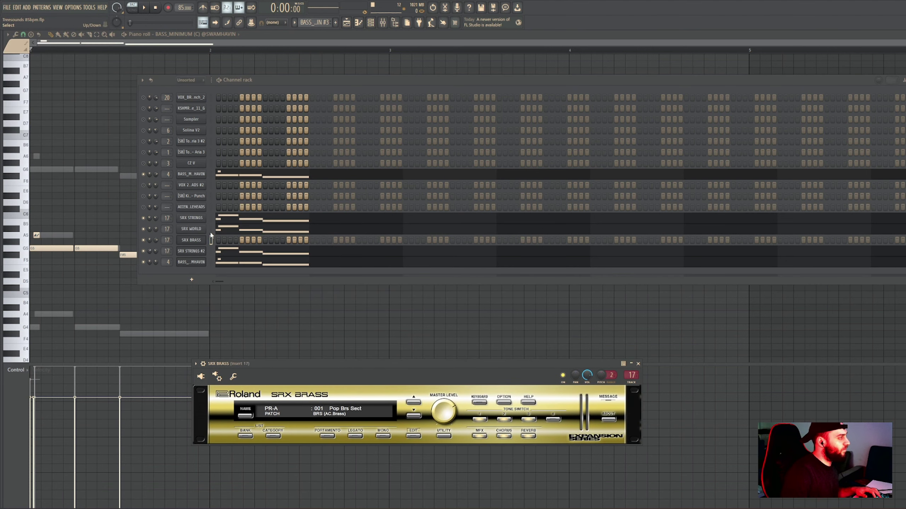
key(ctrl+v)
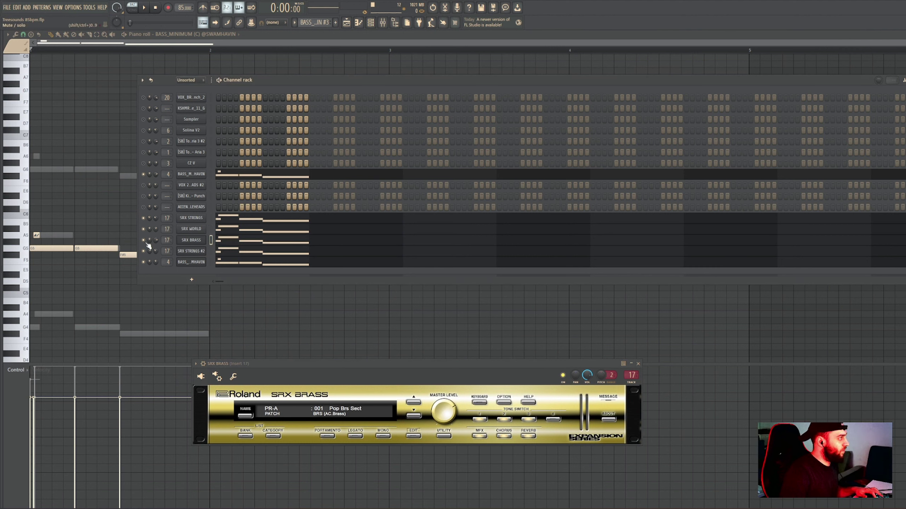
Solo SRX BRASS to hear it on the fill and transpose its notes down to G3, A3, G3 and F#3.
right_click(143, 241)
click(153, 246)
key(space)
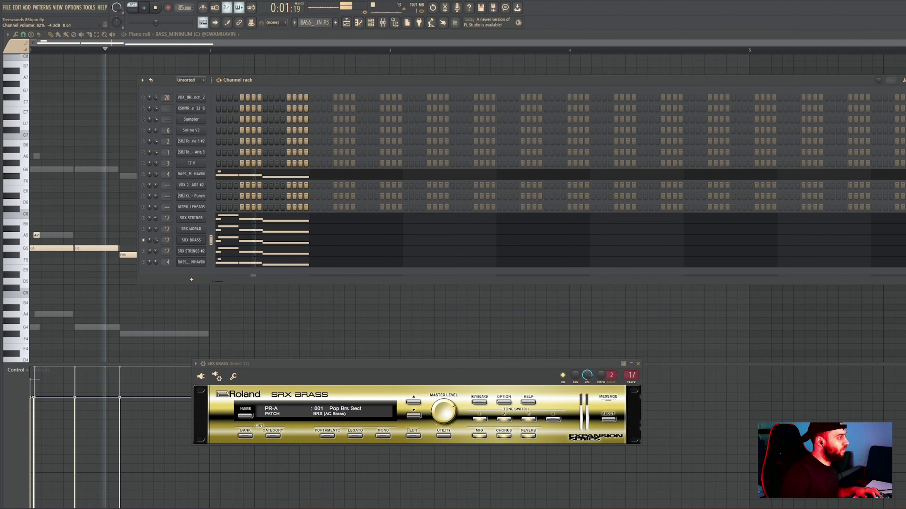
right_click(144, 241)
click(158, 245)
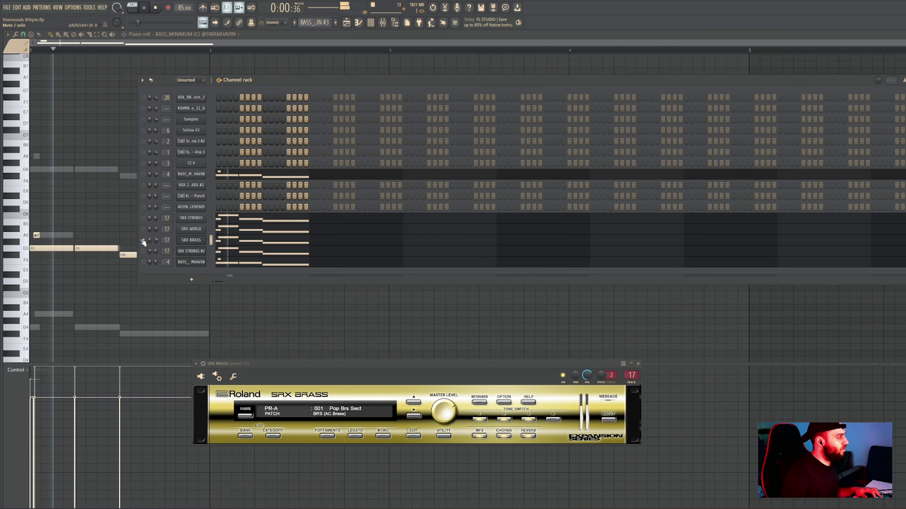
click(224, 242)
key(ctrl+Down)
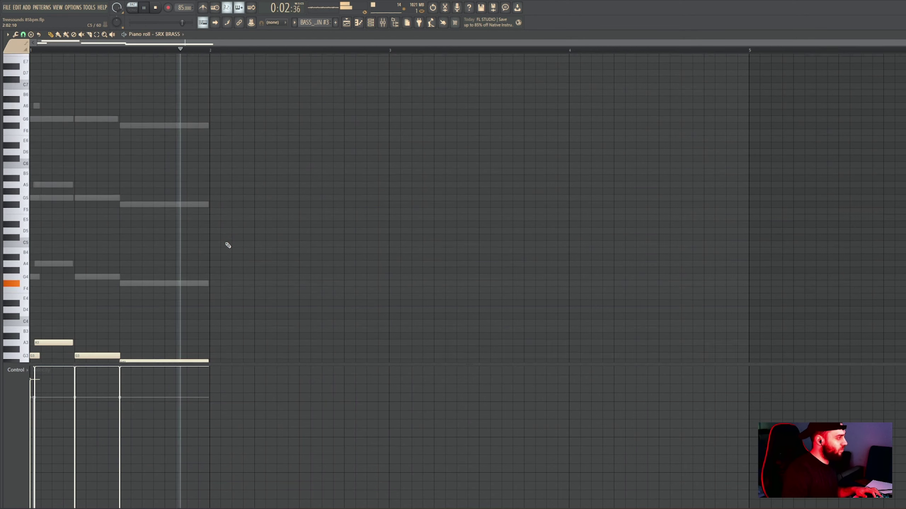
Try patch 002 Pop Brs Stac on SRX BRASS and unsolo the channel to hear it with the other layers.
key(F6)
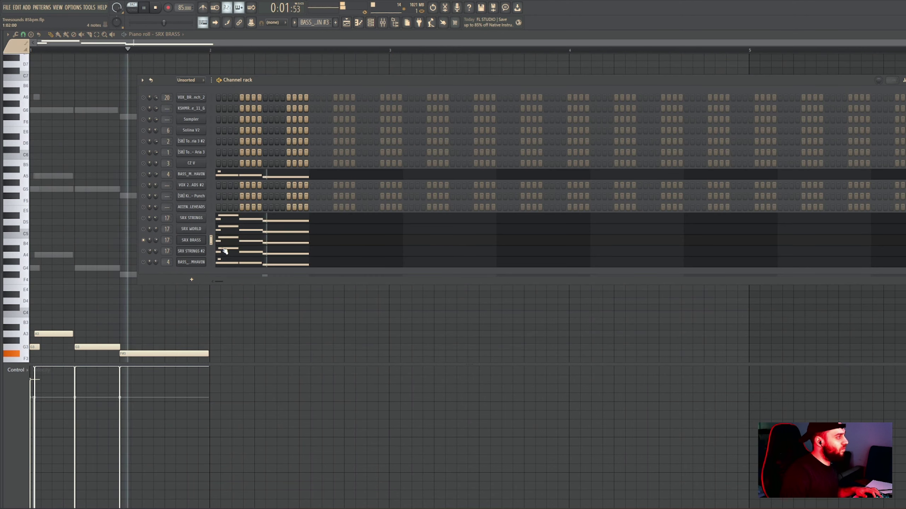
click(200, 240)
click(414, 416)
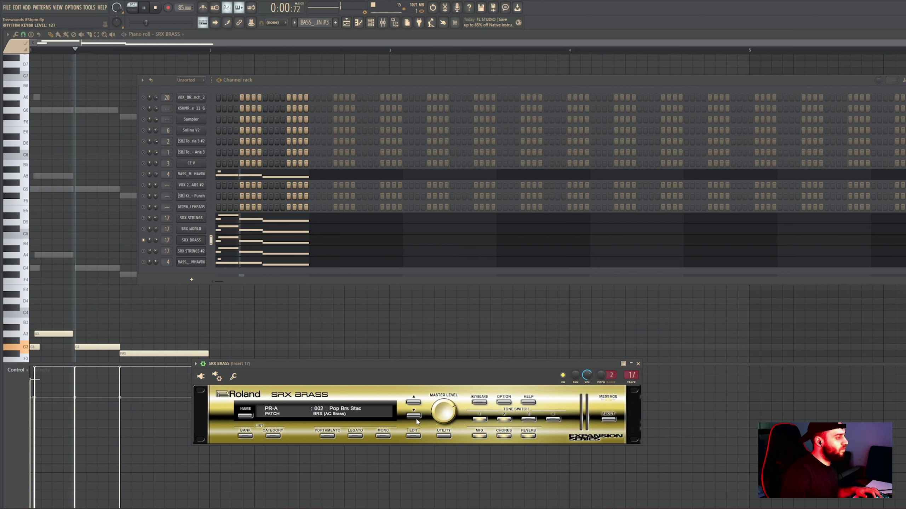
right_click(144, 242)
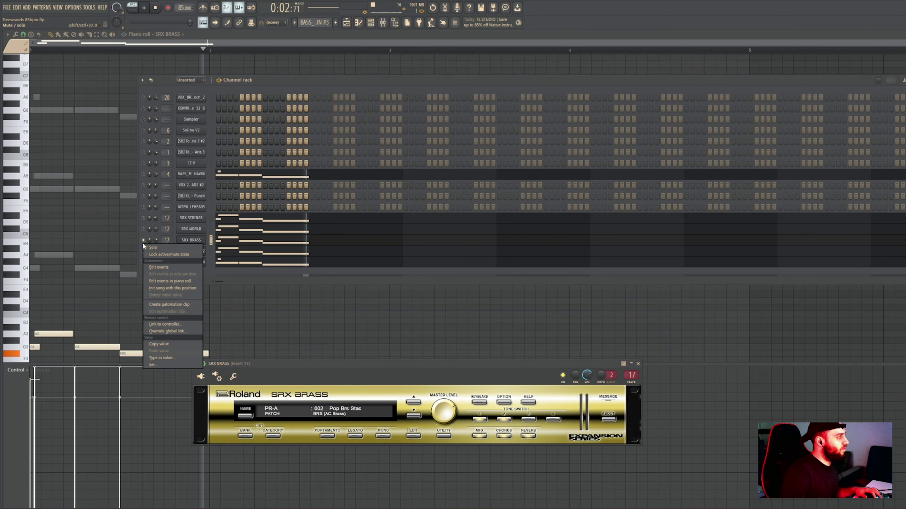
click(157, 252)
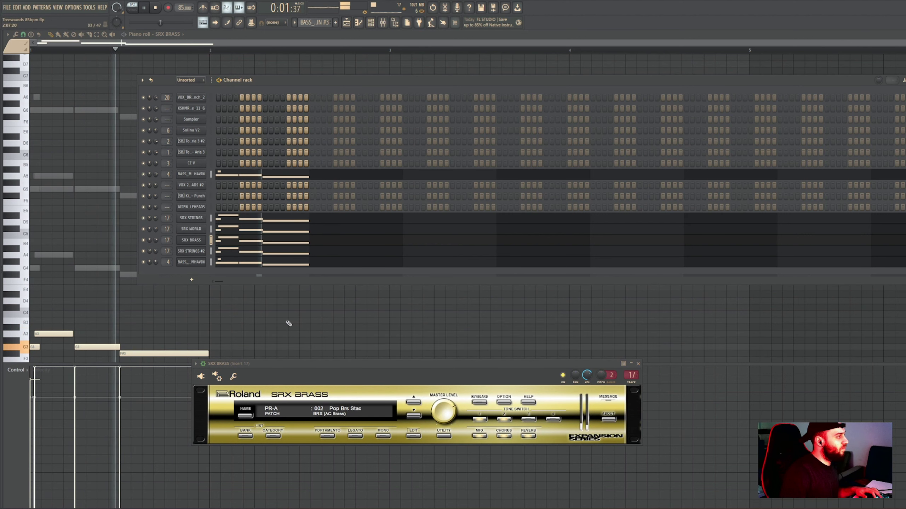
Return SRX BRASS to patch 001 Pop Brs Sect, lower its channel volume to 42% and adjust its panning.
key(space)
drag(391, 366, 368, 357)
key(space)
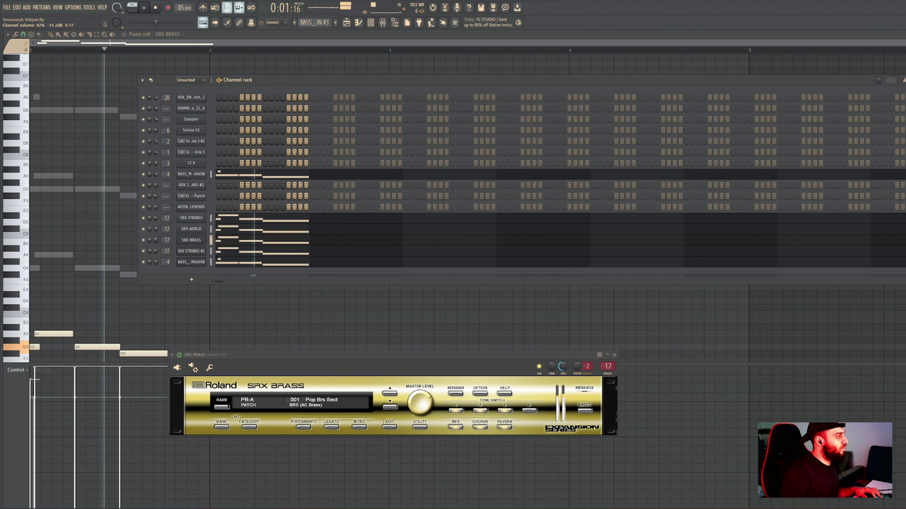
drag(149, 240, 149, 229)
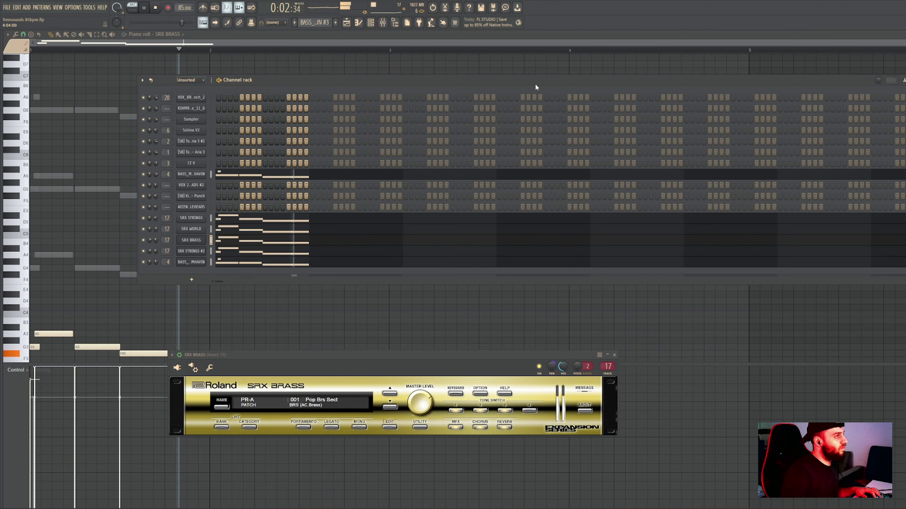
Play the arrangement from around bar 3 to hear the layered fill lead into the second section.
key(F7)
key(F12)
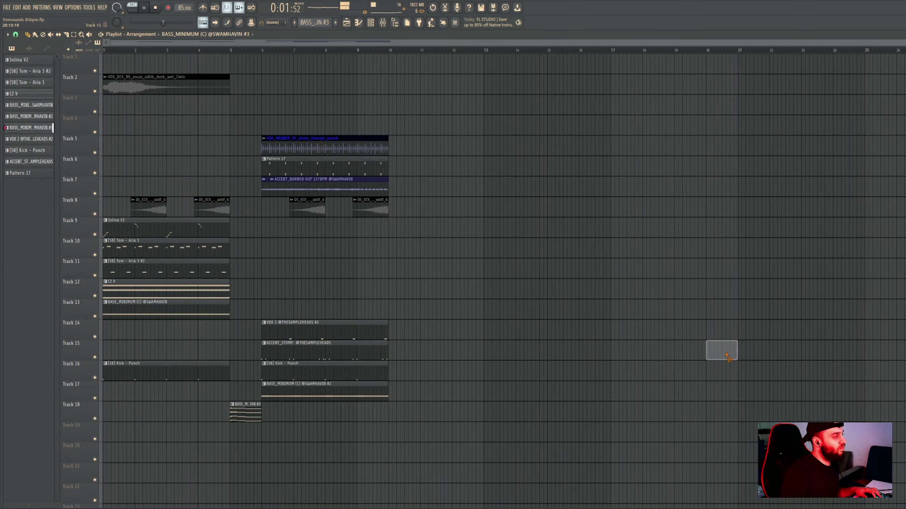
click(176, 49)
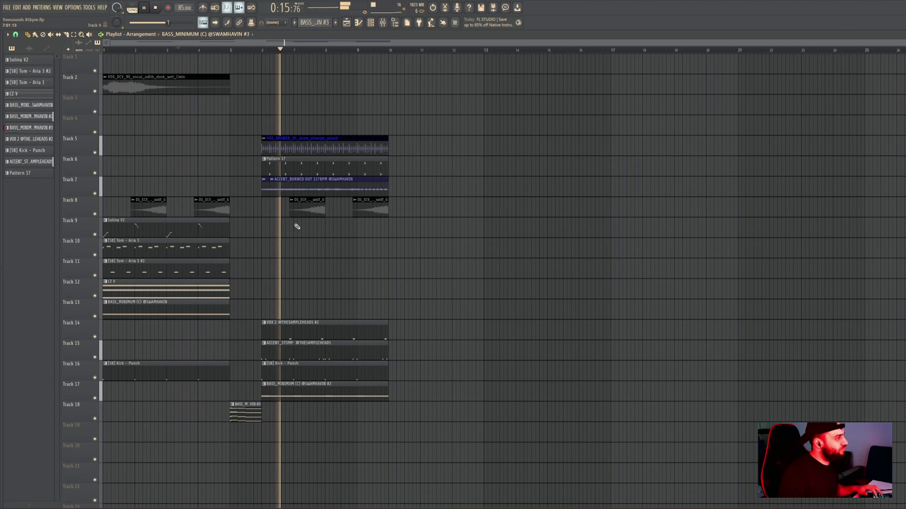
Inspect the second section's Kick - Punch and BASS_MINIMUM #2 patterns in the channel rack while the arrangement plays.
double_click(322, 374)
click(371, 23)
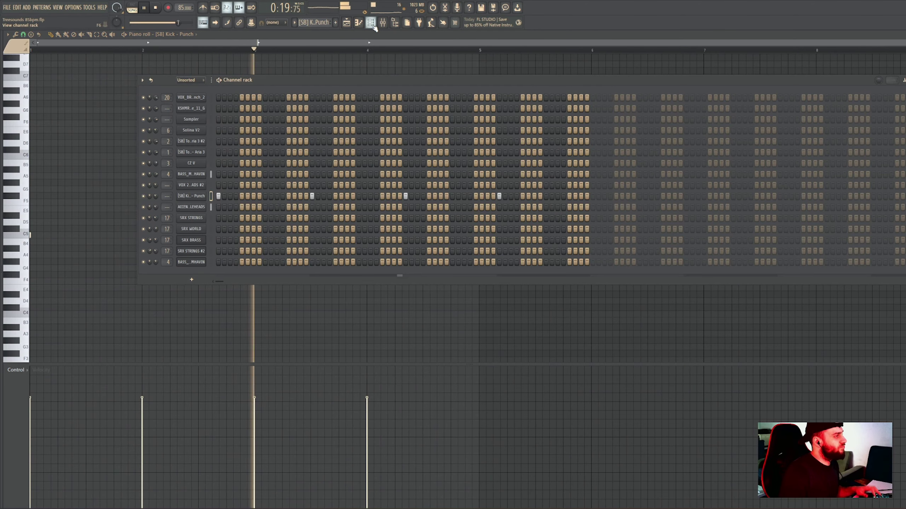
click(347, 23)
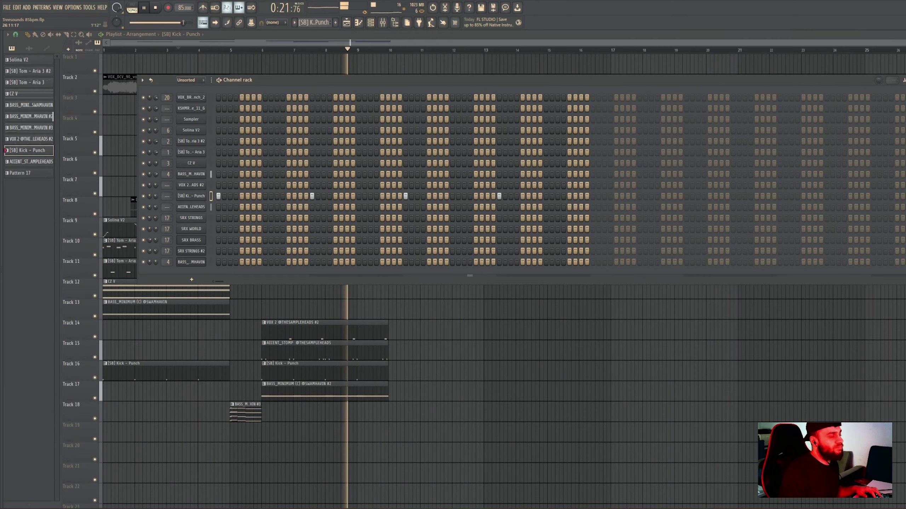
double_click(320, 394)
key(F6)
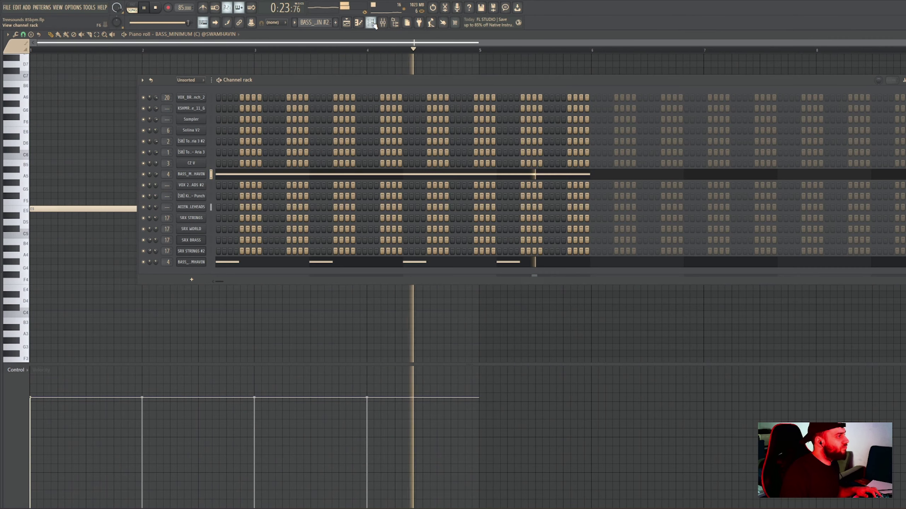
click(903, 34)
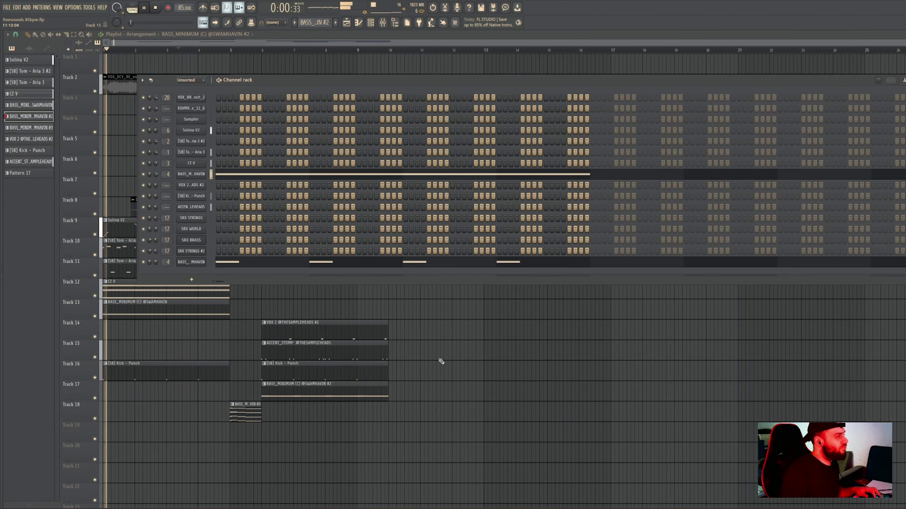
Mute the KSHMR channel used in Pattern 17 and set the VOX_BRUNER drum_strange_punch_2 channel's volume to 83%.
right_click(442, 361)
ctrl+scroll(273, 324, up, 5)
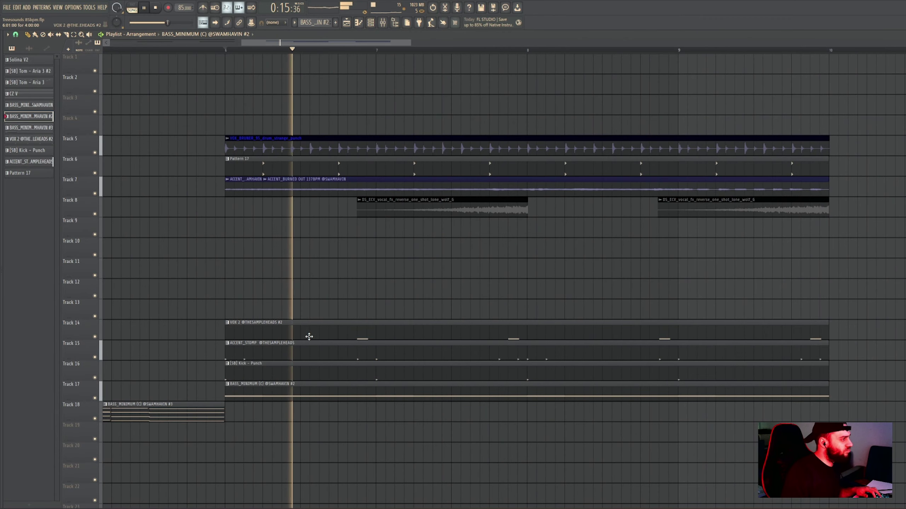
ctrl+scroll(307, 336, down, 3)
click(312, 157)
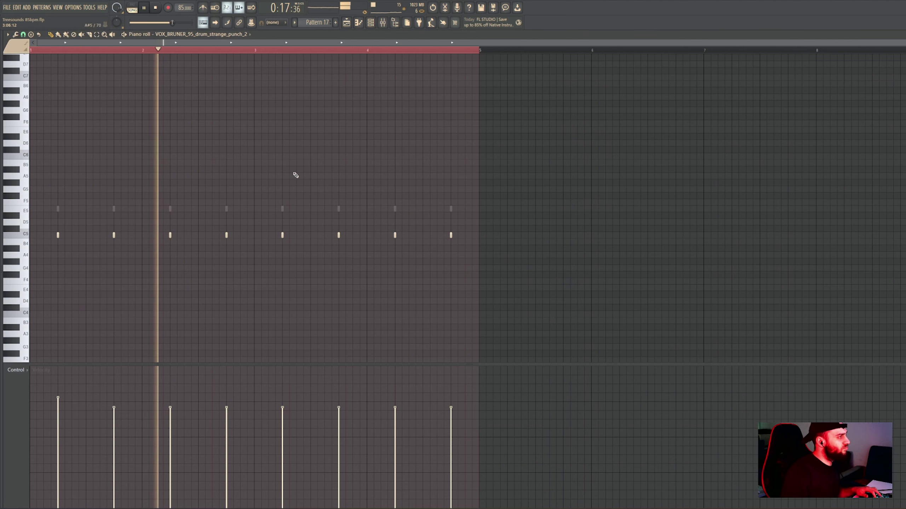
key(F6)
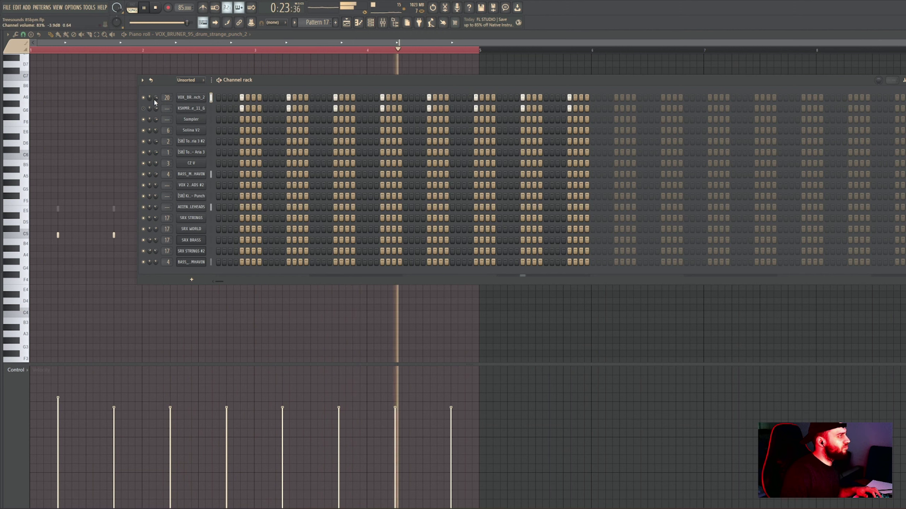
Try short slices of the BASS_MINIMUM #3 fill on track 19 near the ends of bars 6 and 7.
click(348, 23)
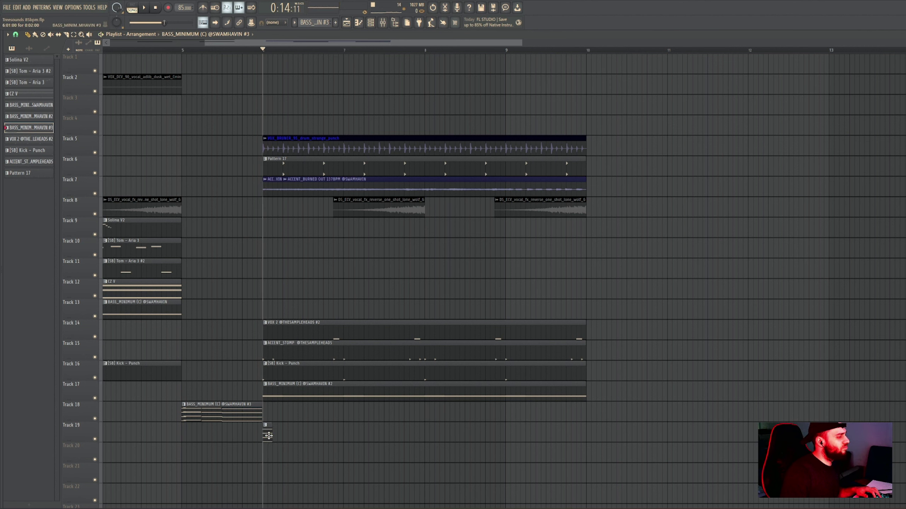
drag(268, 436, 325, 434)
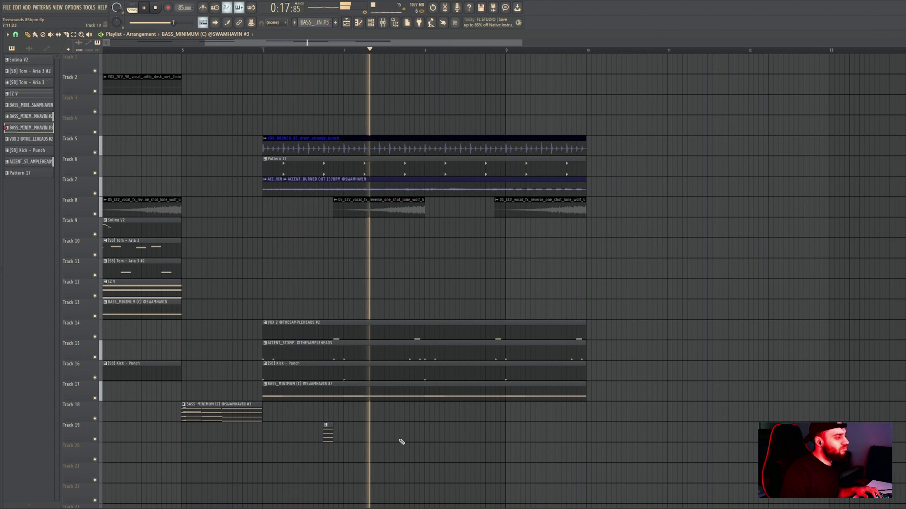
click(417, 433)
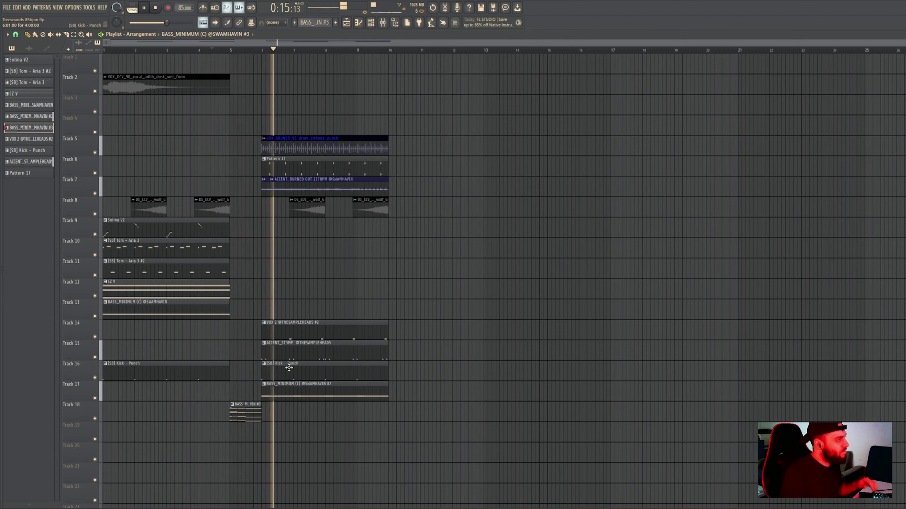
Audition transition effects from bar 5 and place BWB WAVE 3 FX (10) on track 19, ending at bar 6 under the bass fill.
click(231, 50)
scroll(213, 50, up, 3)
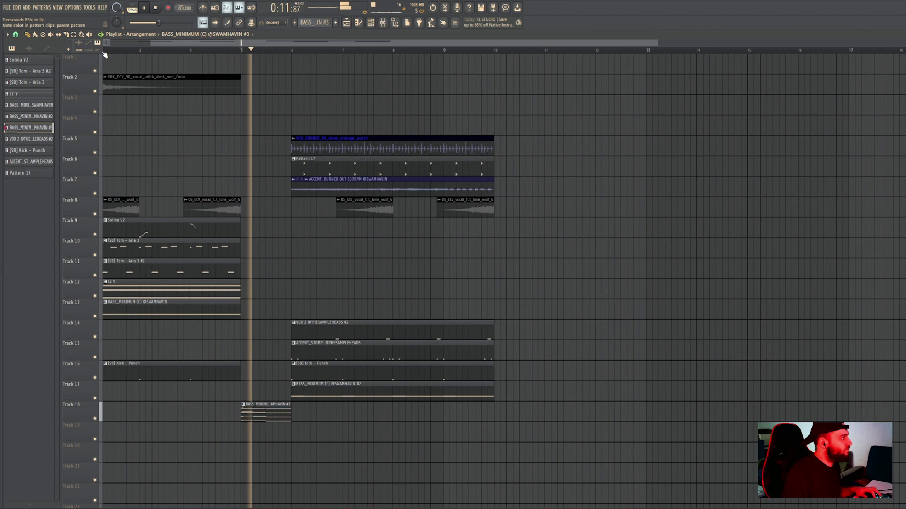
click(74, 35)
drag(542, 136, 317, 421)
drag(551, 115, 296, 424)
mouse_move(4, 231)
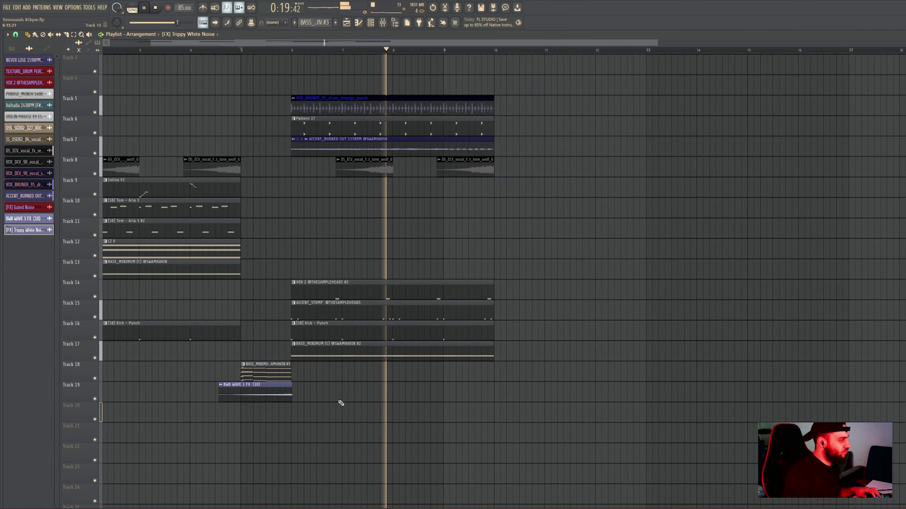
Place a copy of the BASS_MINIMUM #3 fill on track 20 at bar 6 and make it unique.
scroll(273, 395, up, 3)
click(274, 377)
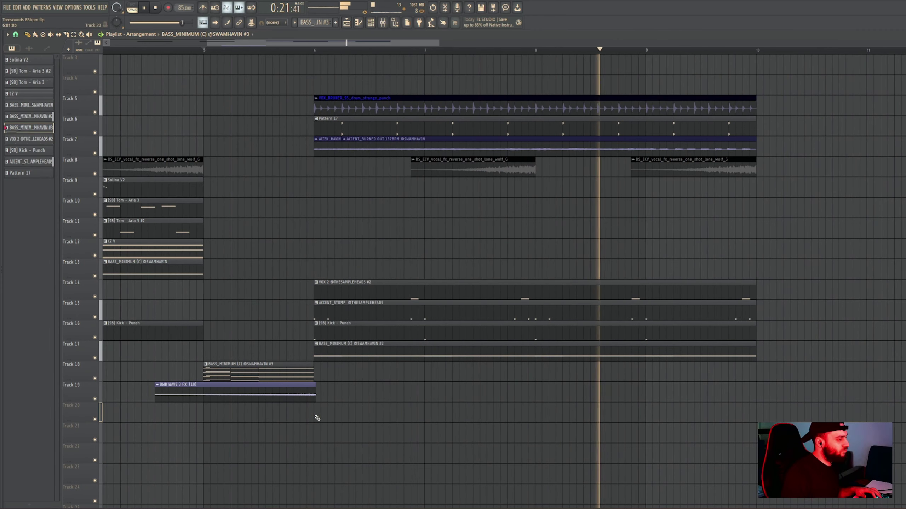
click(317, 418)
click(316, 406)
click(332, 453)
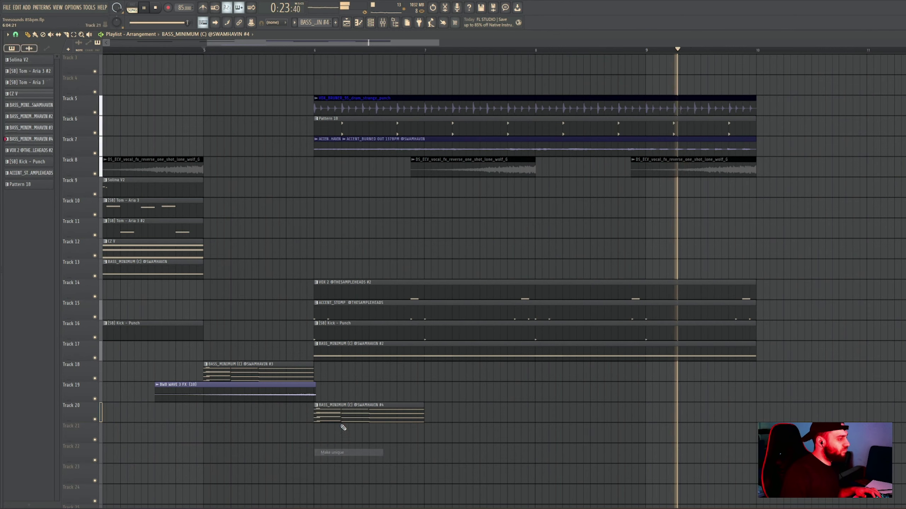
Cut the notes from both bass channels and all four SRX channels in the BASS_MINIMUM #4 pattern.
double_click(335, 417)
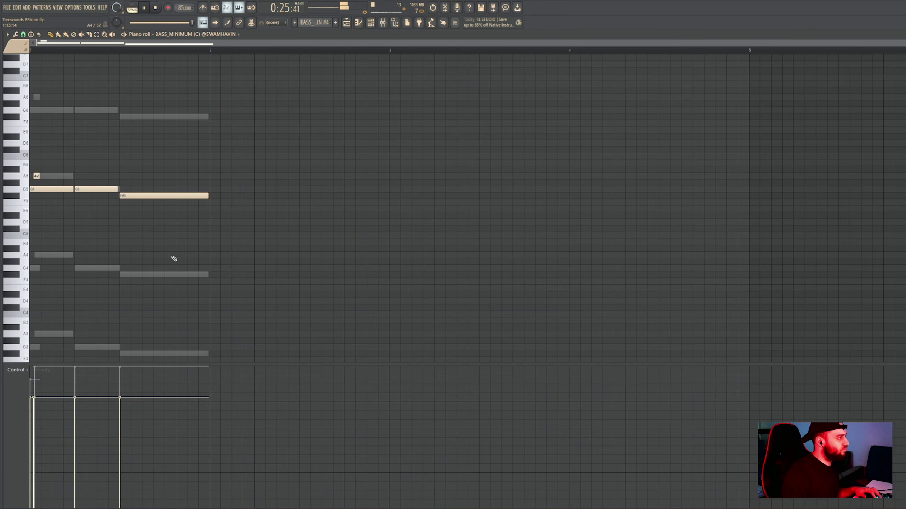
key(F6)
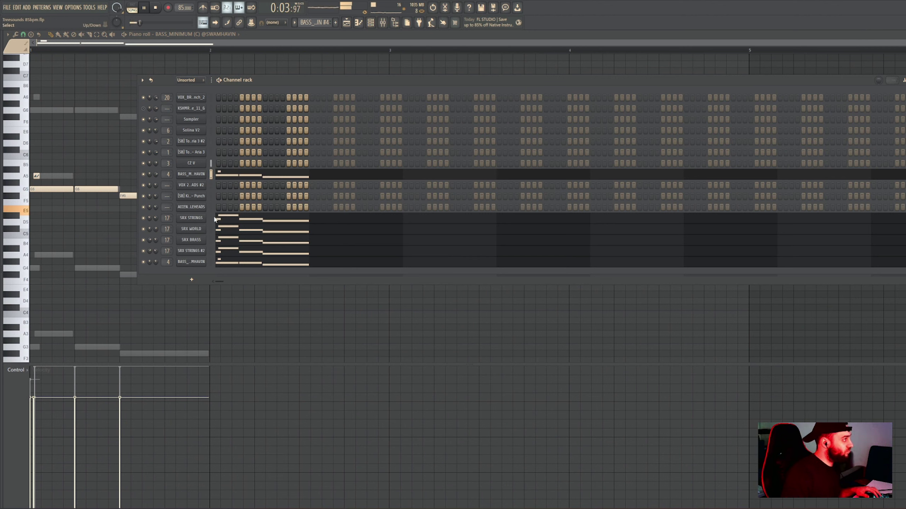
key(ctrl+x)
click(211, 175)
key(ctrl+x)
click(211, 230)
key(ctrl+x)
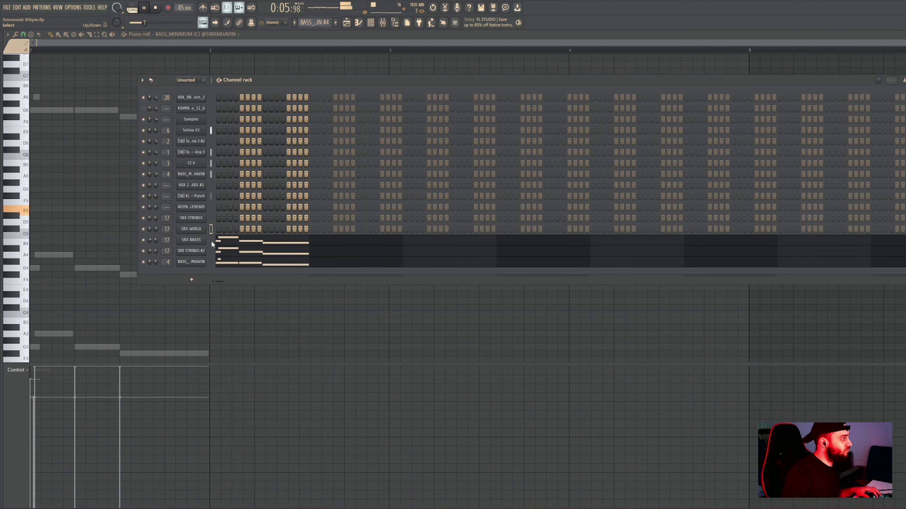
click(212, 241)
key(ctrl+x)
click(212, 254)
key(ctrl+x)
click(212, 263)
key(ctrl+x)
Loop the arrangement's playback over bar 6, where the emptied BASS_MINIMUM #4 clip sits.
right_click(214, 262)
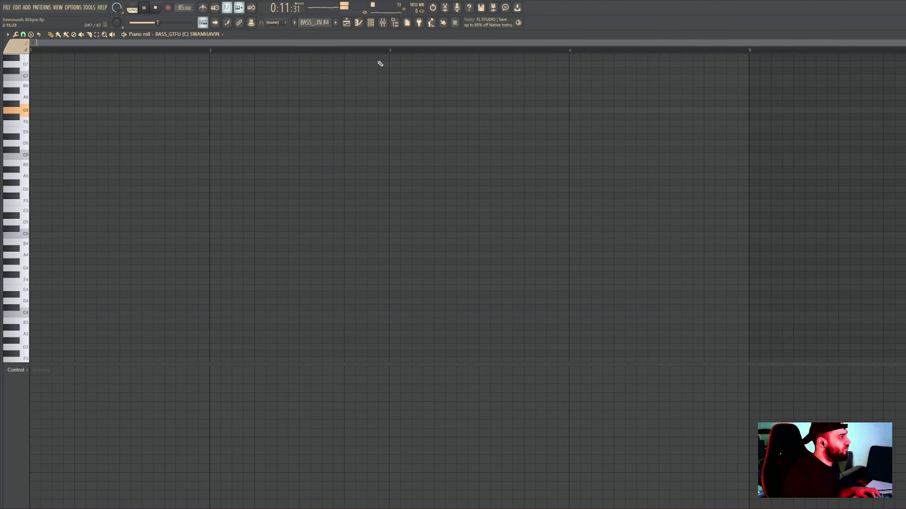
click(346, 22)
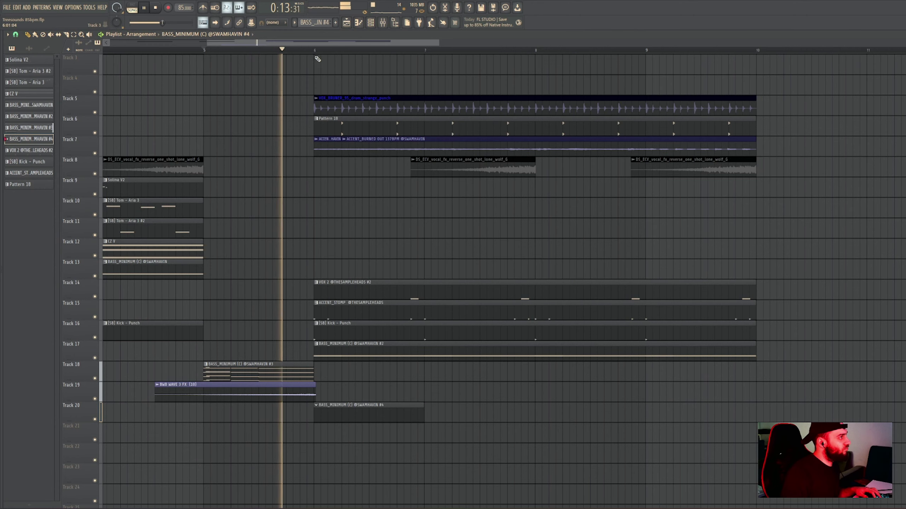
drag(315, 51, 444, 82)
Draw a one-beat E4 note at the start of SRX STRINGS #2 in the BASS_MINIMUM #4 pattern and play it.
double_click(351, 411)
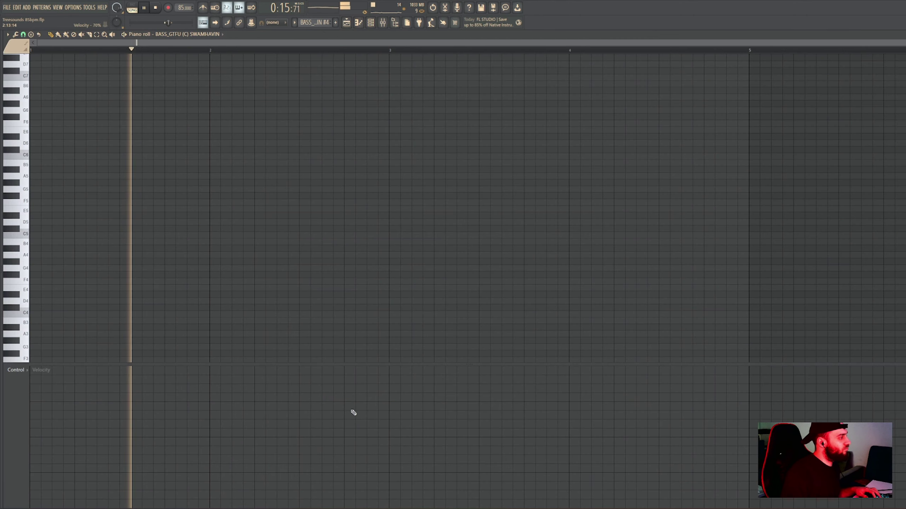
click(374, 23)
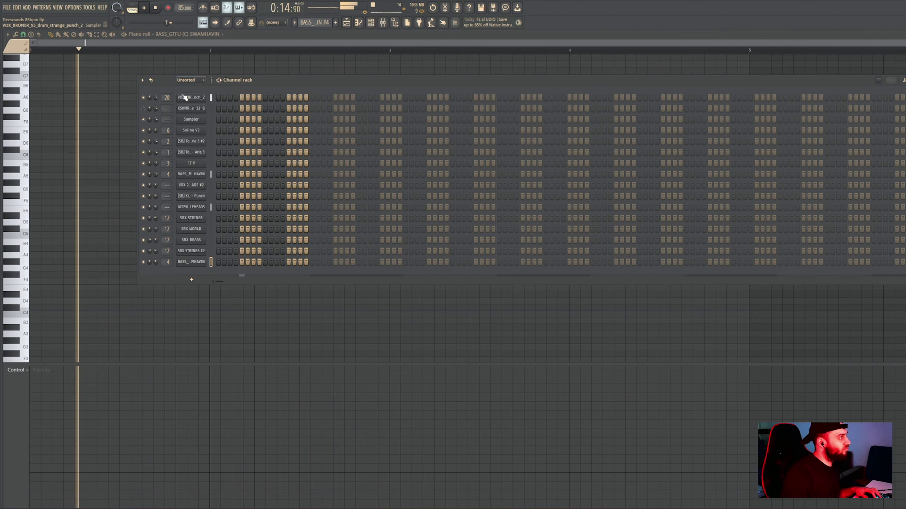
right_click(193, 251)
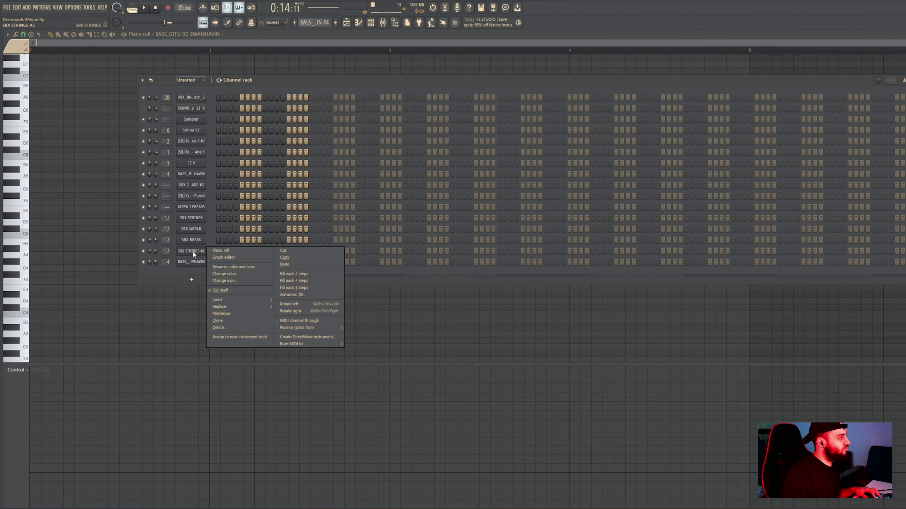
click(221, 250)
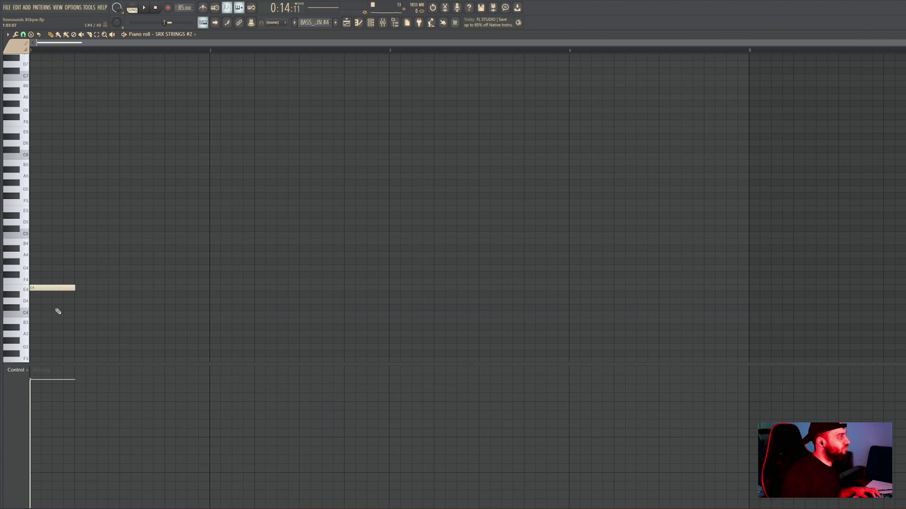
key(space)
Copy the SRX STRINGS #2 note to the SRX BRASS, SRX WORLD and SRX STRINGS channels.
key(F6)
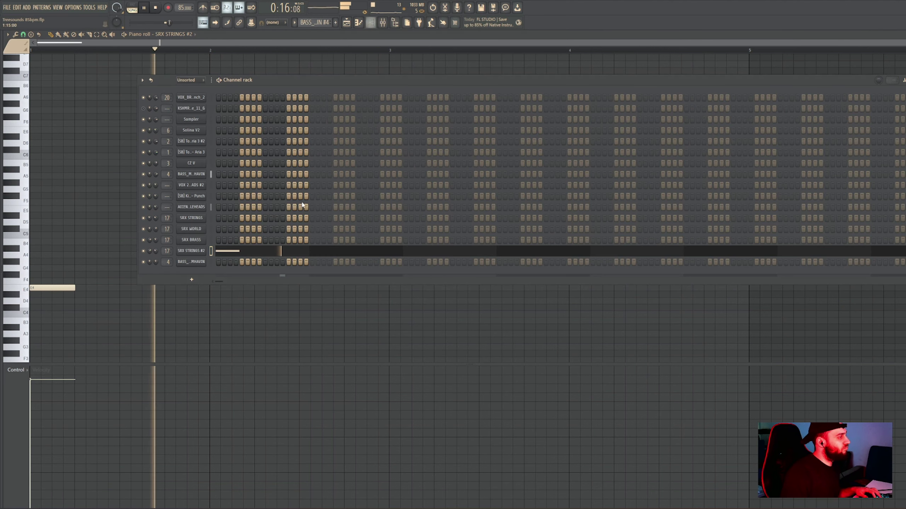
click(211, 239)
key(ctrl+v)
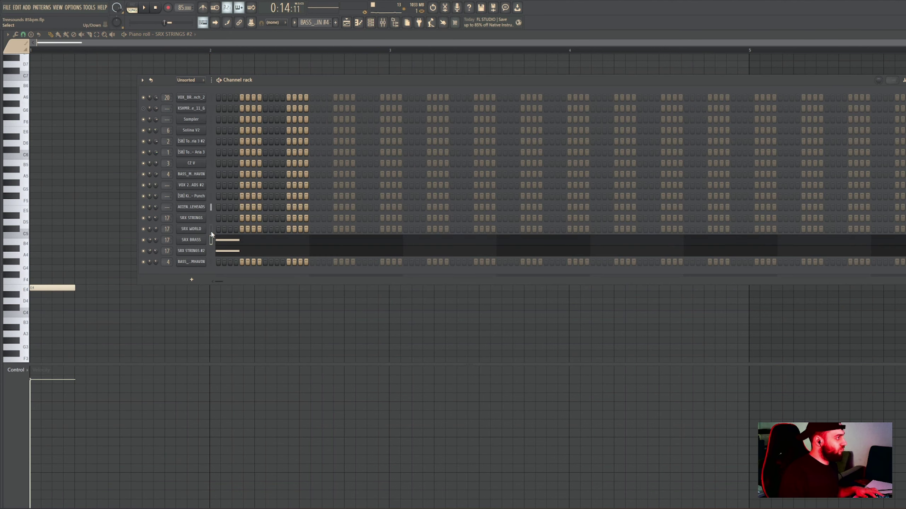
click(211, 230)
key(ctrl+v)
click(211, 219)
key(ctrl+v)
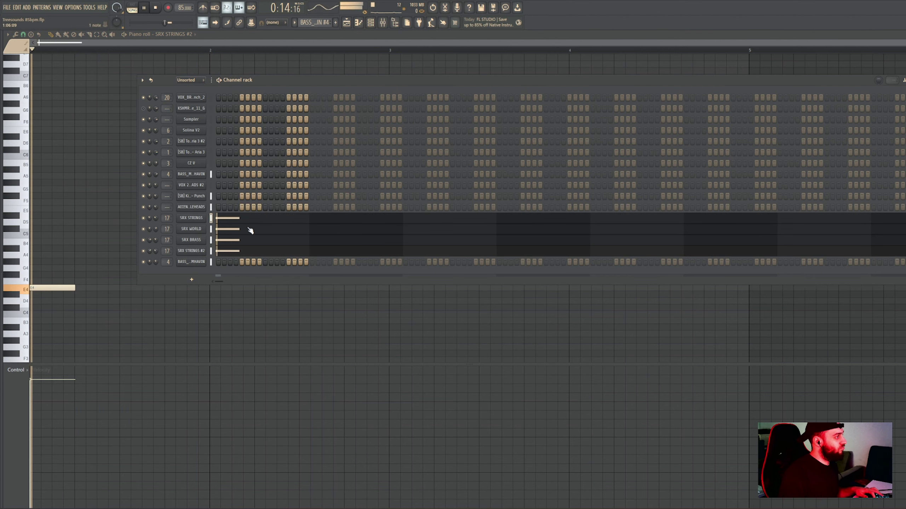
Lower the SRX STRINGS note one octave to E3, audition the channel soloed, and unsolo it.
key(space)
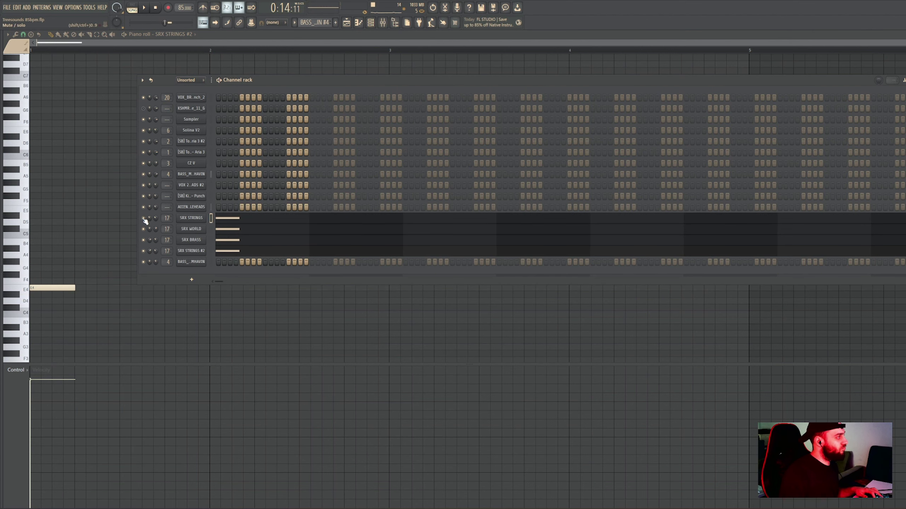
key(space)
click(233, 219)
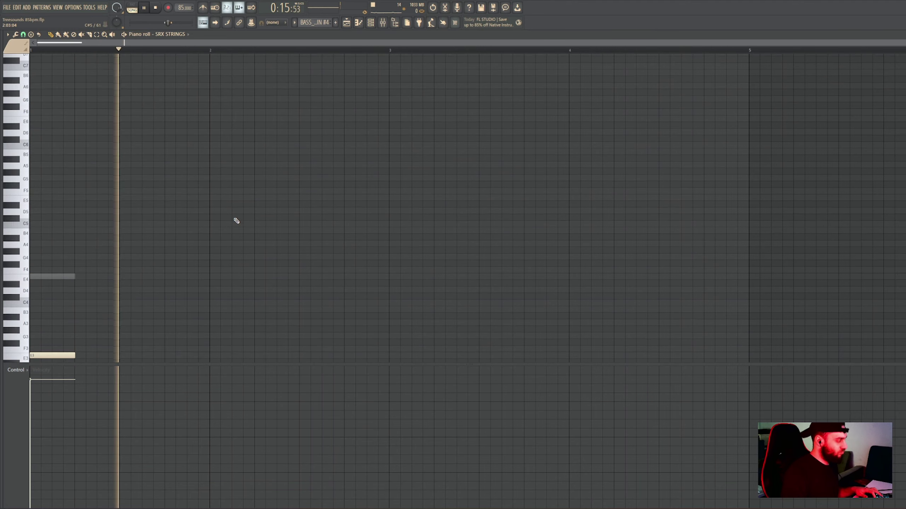
key(space)
key(space)
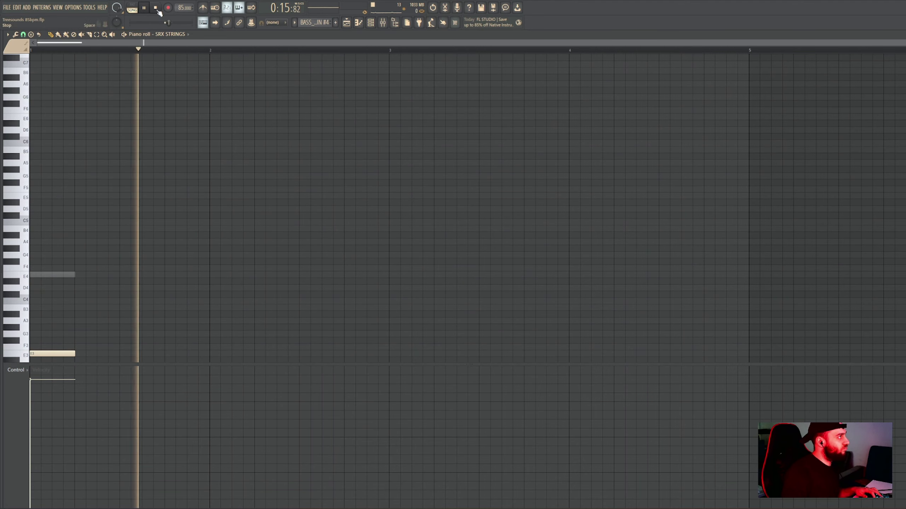
key(F6)
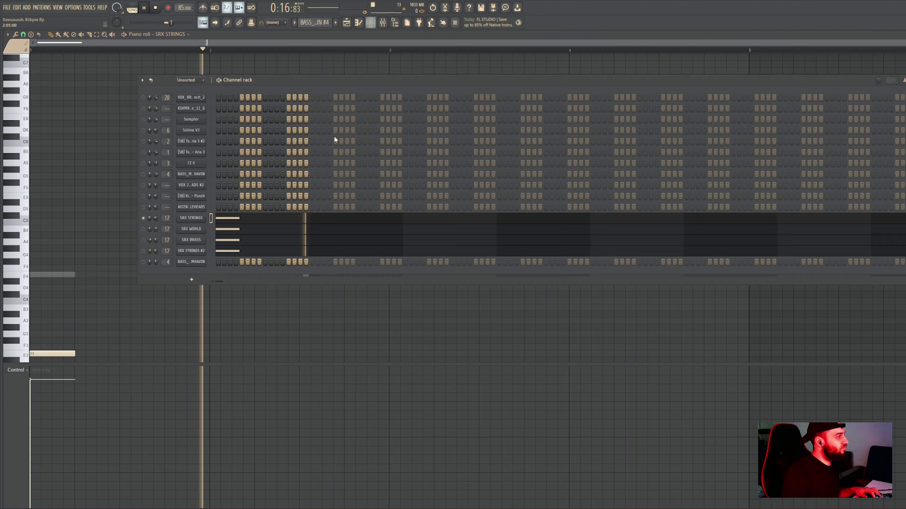
right_click(144, 219)
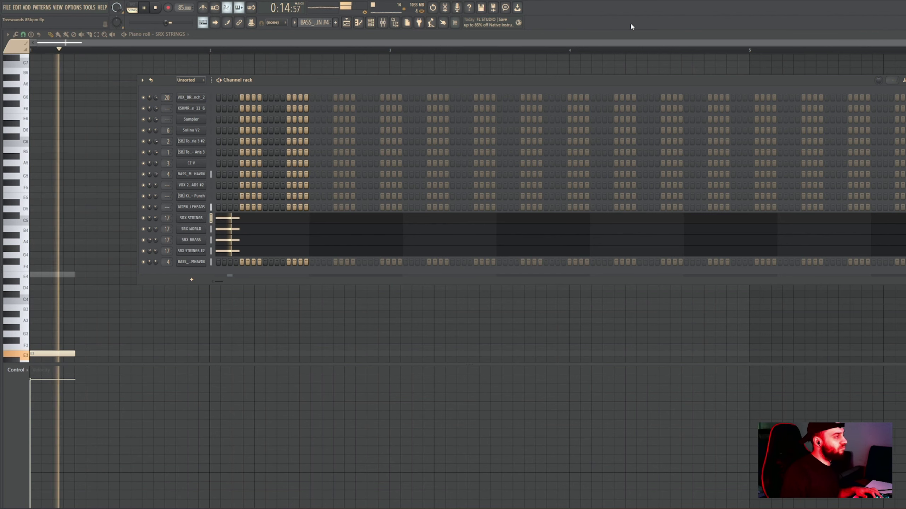
Remove the KSHMR channel's notes from Pattern 18, leaving only the VOX_BRUNER drum hits.
key(F5)
click(588, 416)
right_click(591, 416)
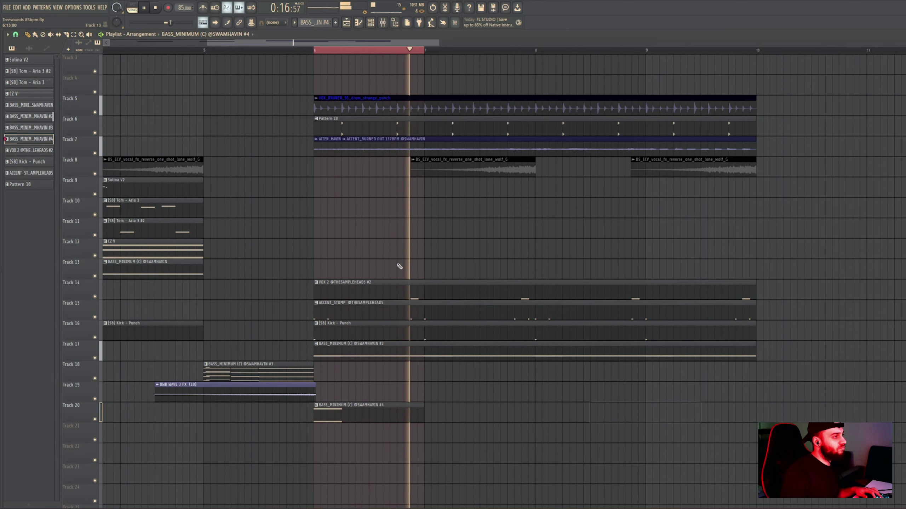
double_click(347, 128)
click(370, 23)
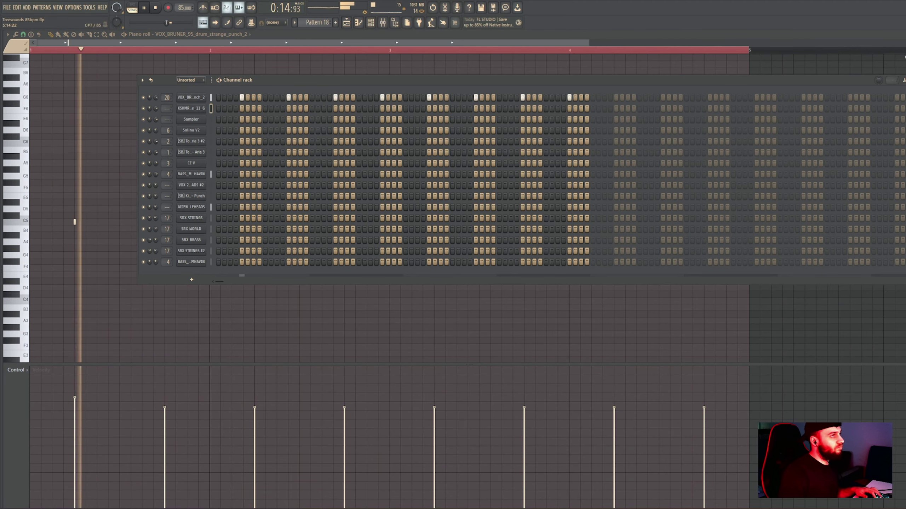
key(F5)
key(F6)
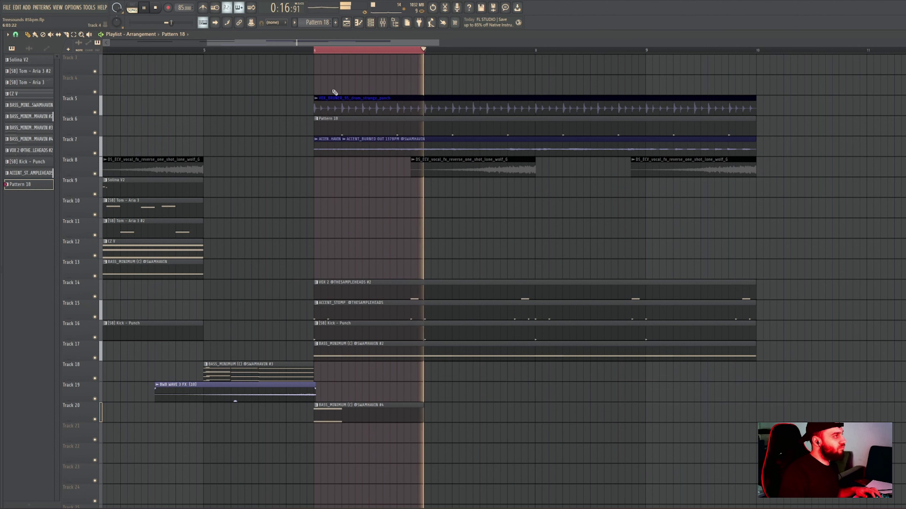
Clear the bar 6 loop, play from within bar 5, and delete the BASS_MINIMUM #4 clip from track 20.
click(247, 50)
right_click(348, 414)
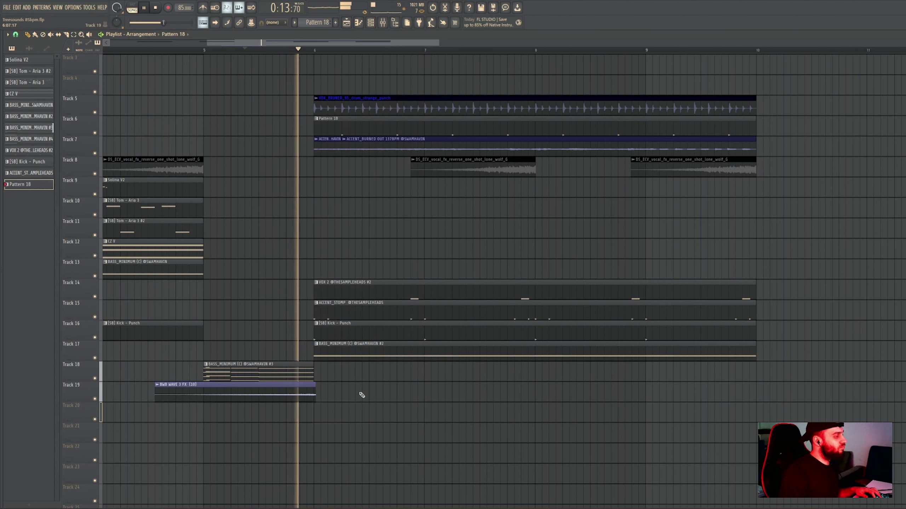
Place a copy of BASS_MINIMUM #3 on track 20 from the fourth beat of bar 6 and mute that track.
click(291, 381)
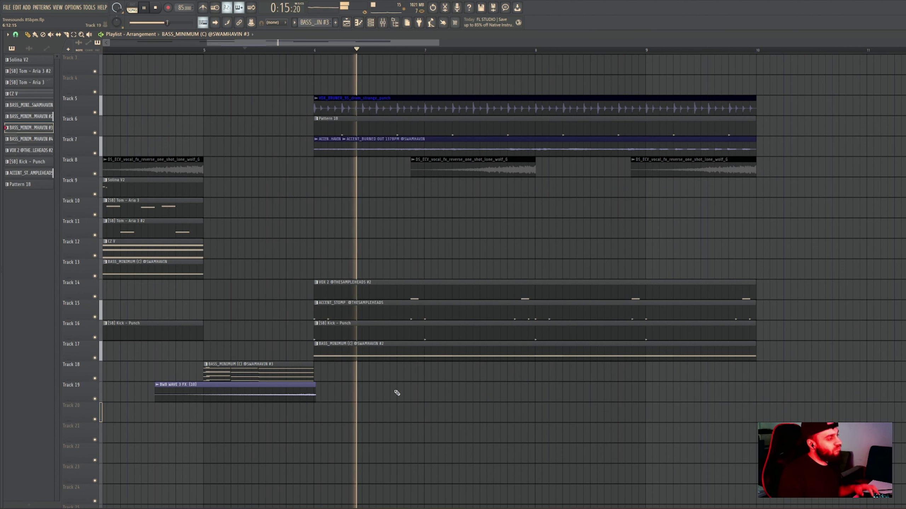
click(416, 402)
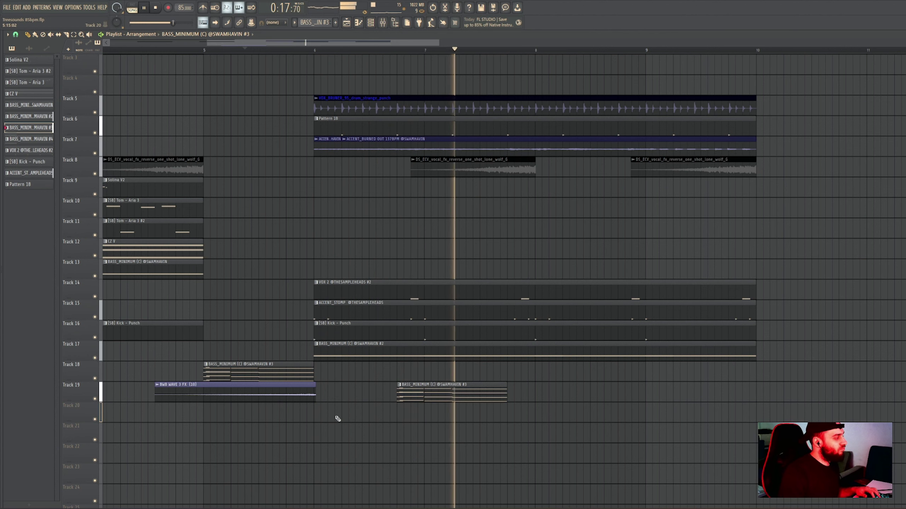
drag(454, 418, 454, 420)
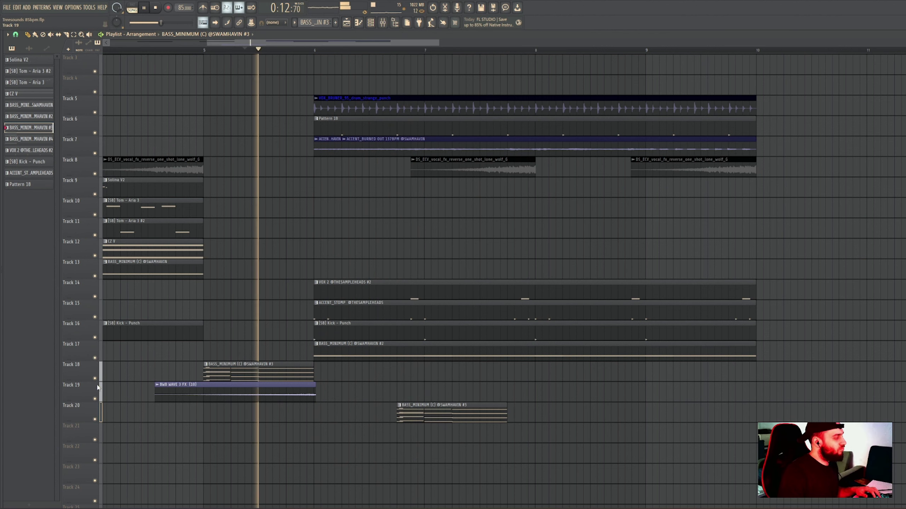
click(95, 421)
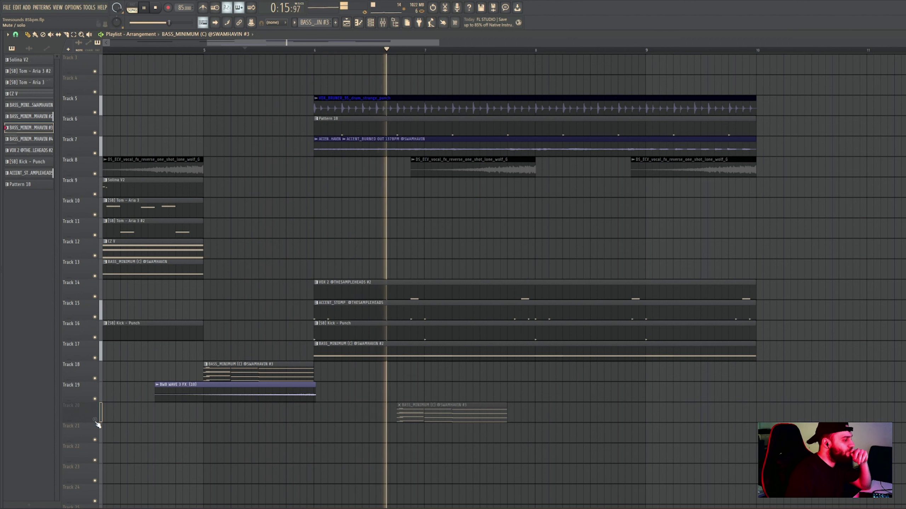
Toggle track 20's mute while the section plays and leave the track unmuted.
click(96, 420)
click(95, 420)
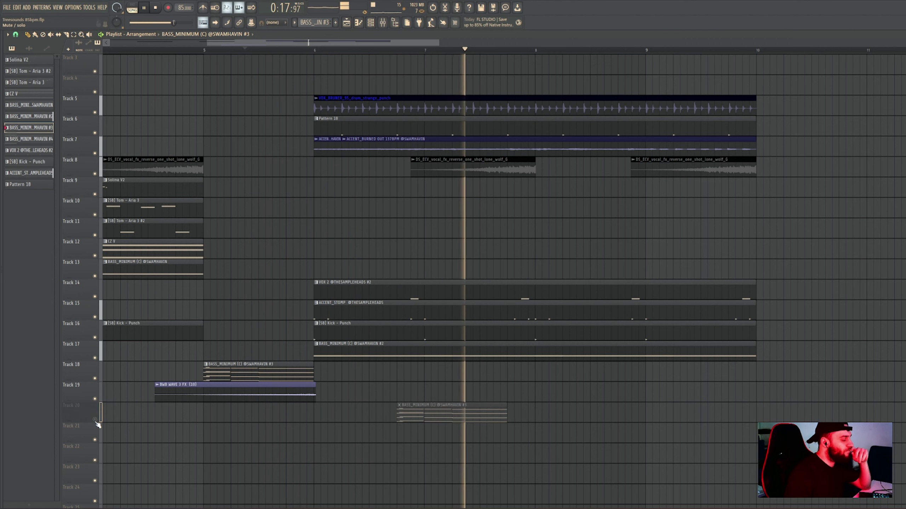
click(96, 421)
Place a half-bar BASS_MINIMUM #3 clip in the second half of bar 9 on track 20, and check the pattern's notes.
click(475, 432)
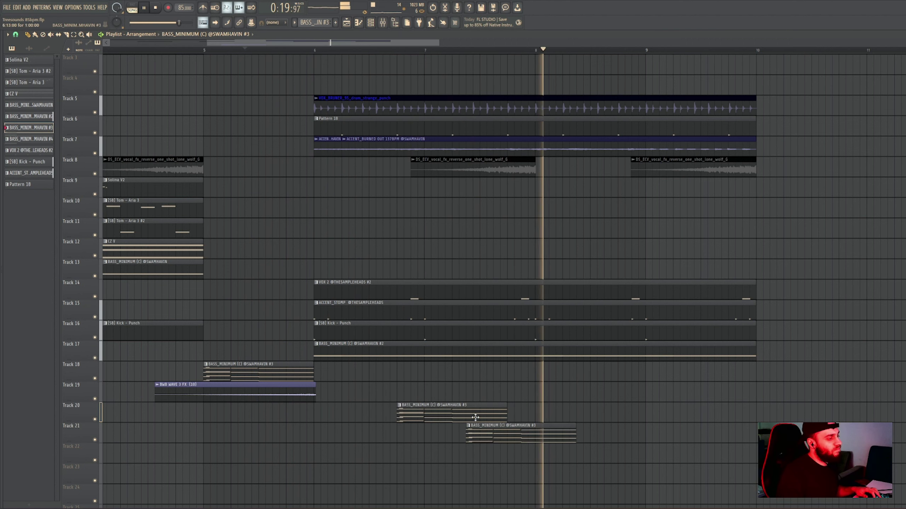
drag(524, 429, 781, 417)
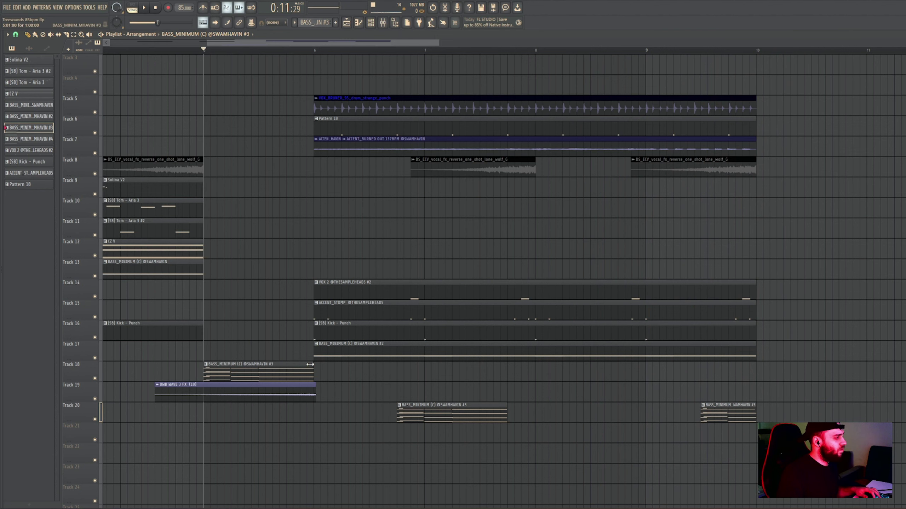
double_click(291, 368)
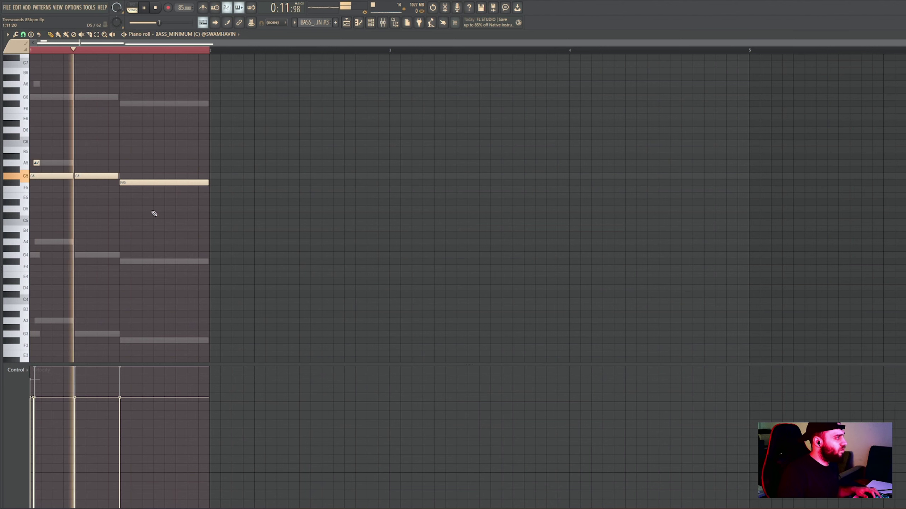
mouse_move(145, 202)
mouse_down()
mouse_move(145, 186)
mouse_move(145, 196)
mouse_up()
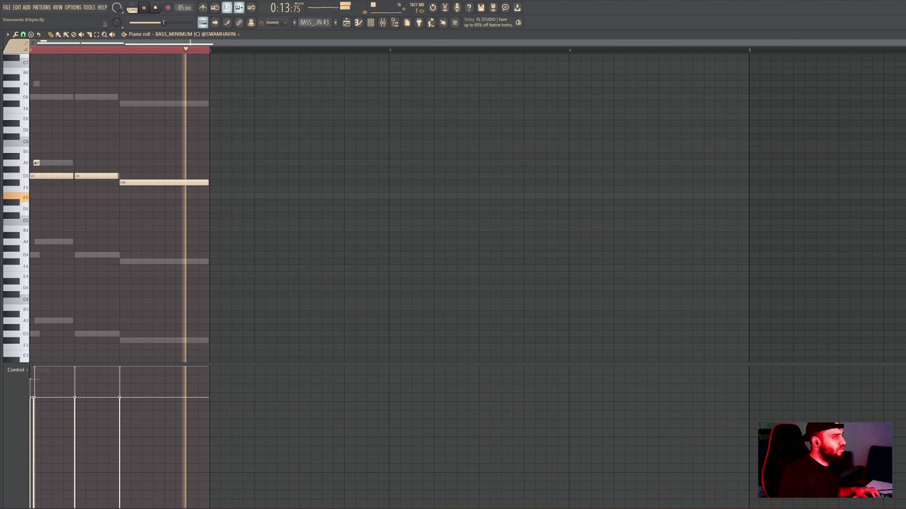
key(F5)
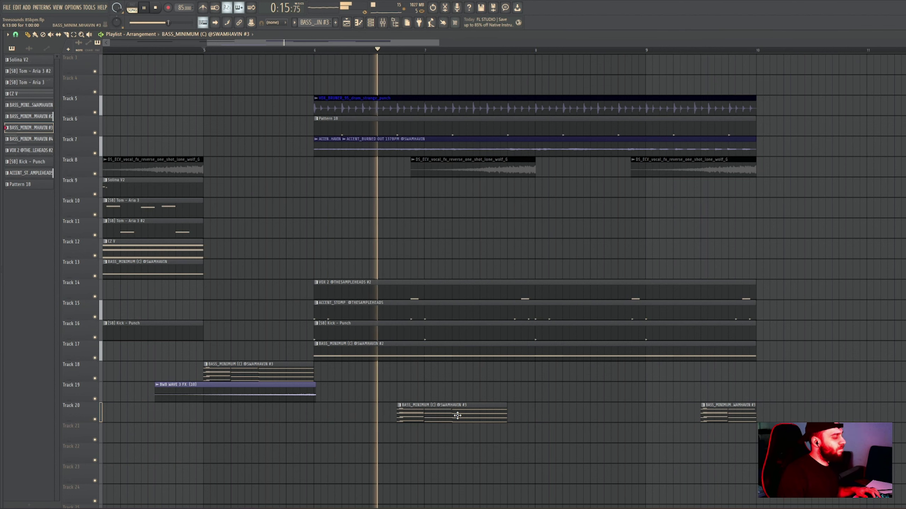
Fit the first BASS_MINIMUM #3 clip on track 20 into the second half of bar 7 and play from within that bar.
drag(476, 423, 536, 415)
key(space)
key(space)
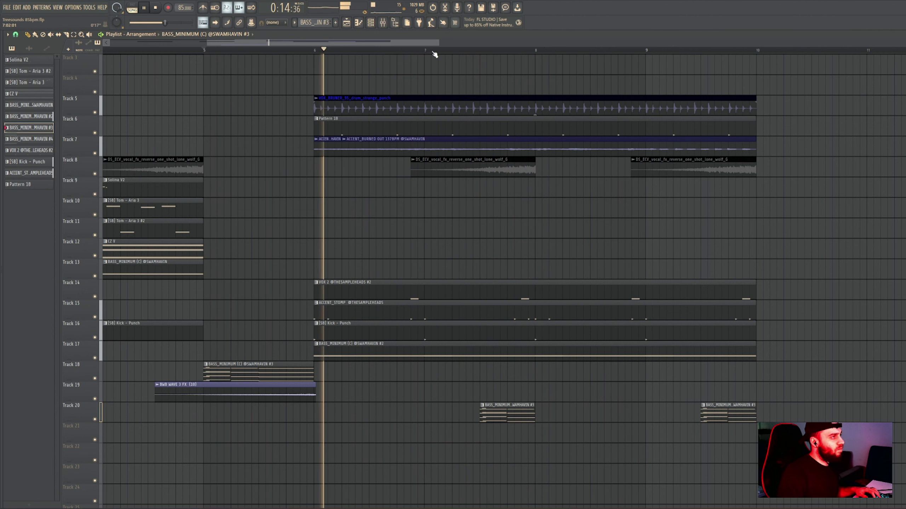
click(452, 50)
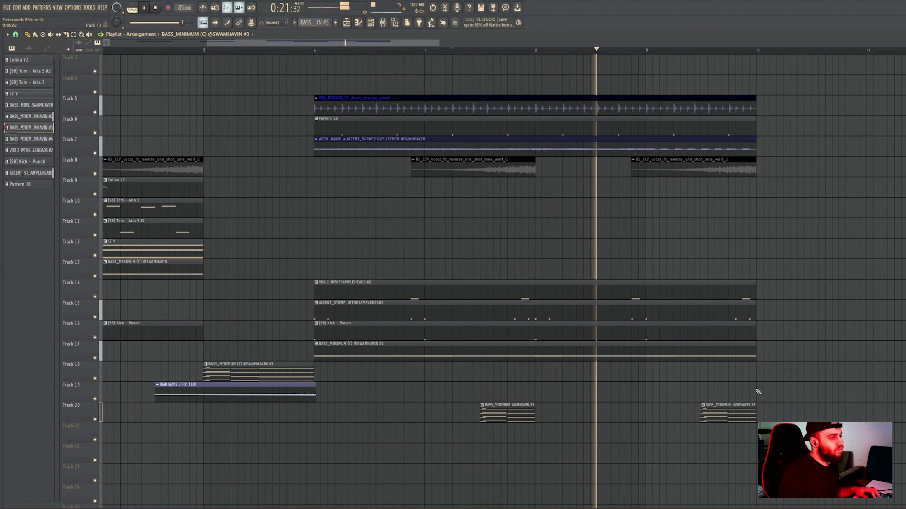
Delete both BASS_MINIMUM #3 clips from track 20.
scroll(709, 348, down, 3)
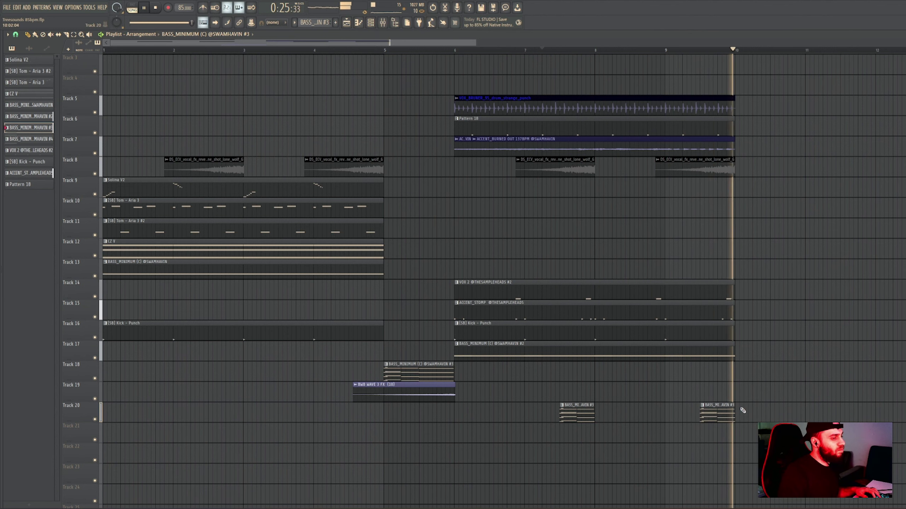
right_click(721, 412)
right_click(581, 412)
scroll(461, 222, down, 2)
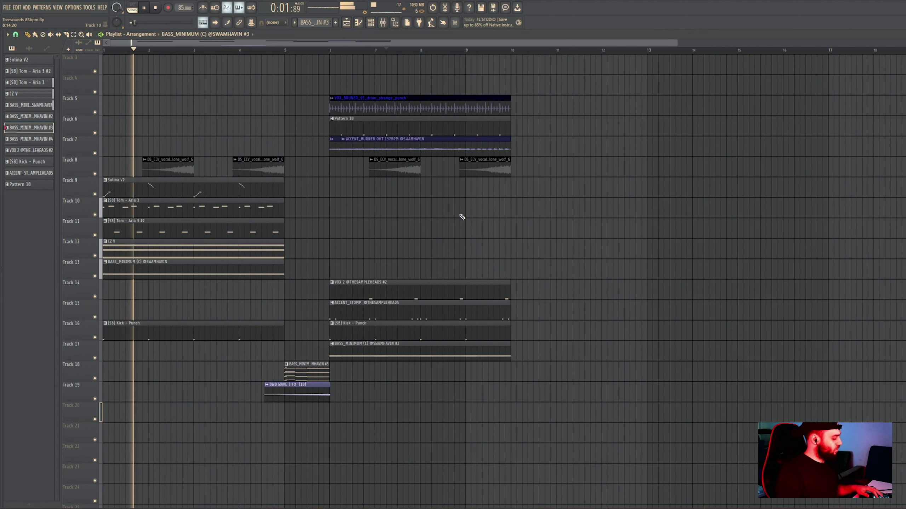
Place two back-to-back SS_OSDB2_84 vintage vox chop clips on track 4 across bars 6 to 9, and open the sample's channel settings.
scroll(185, 183, up, 1)
scroll(185, 184, up, 1)
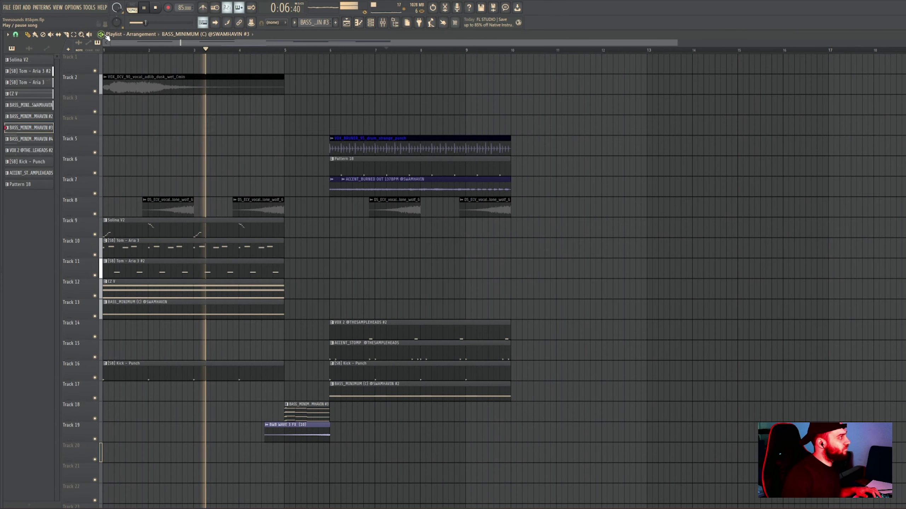
click(29, 48)
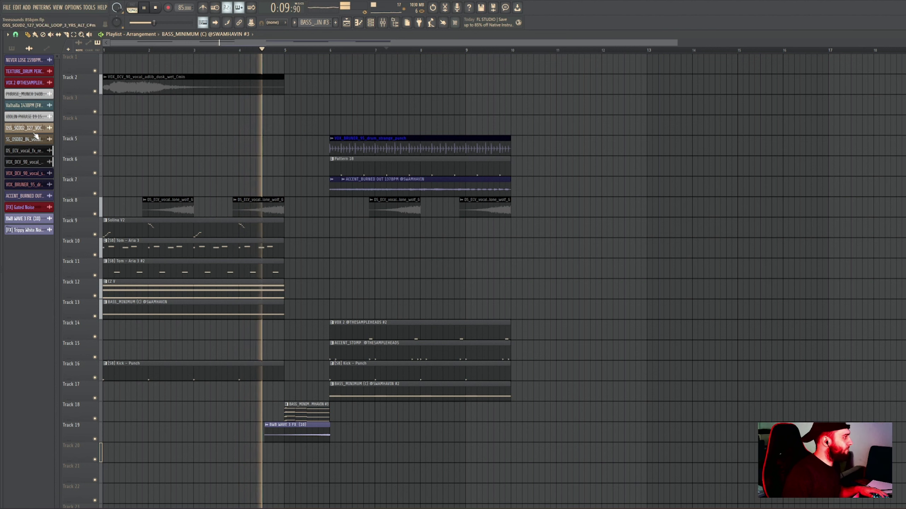
click(27, 142)
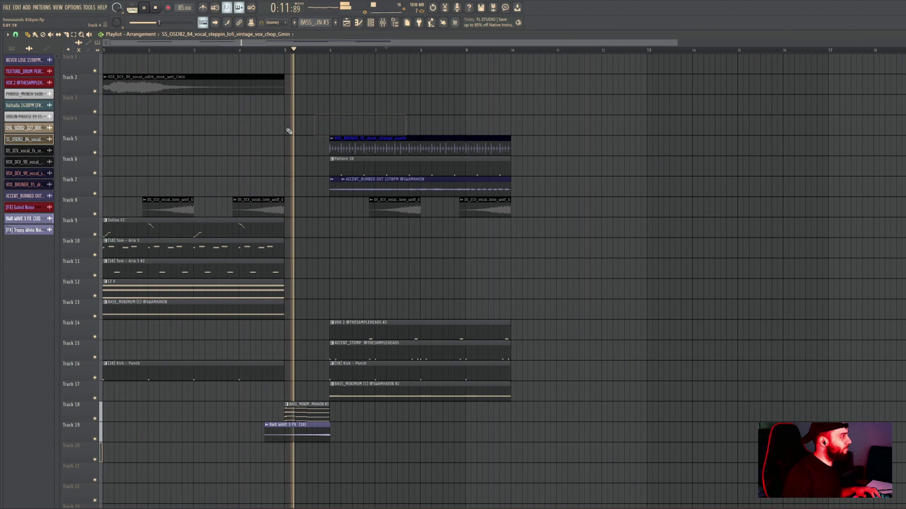
click(332, 131)
click(424, 129)
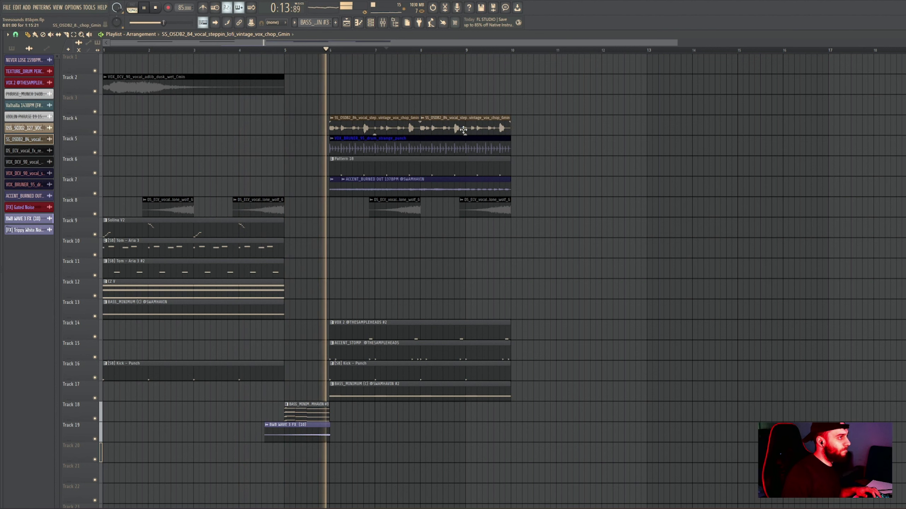
double_click(367, 125)
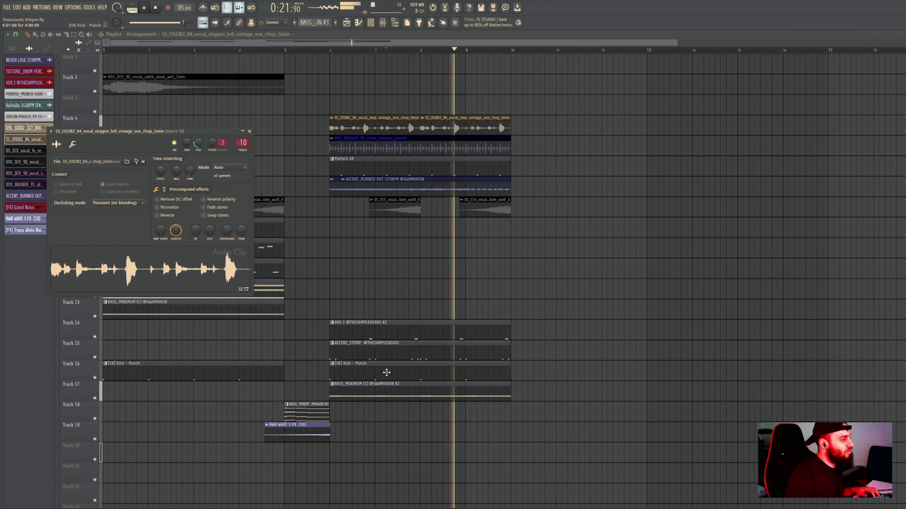
double_click(389, 330)
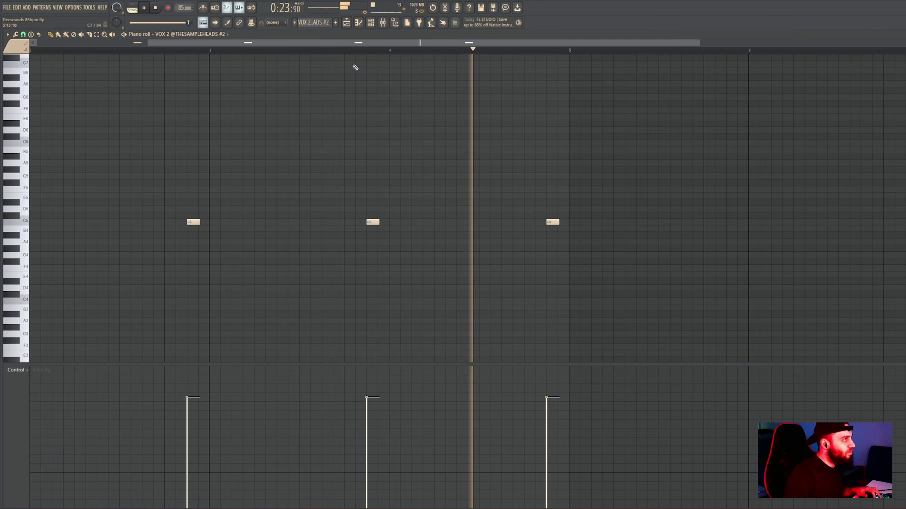
click(373, 22)
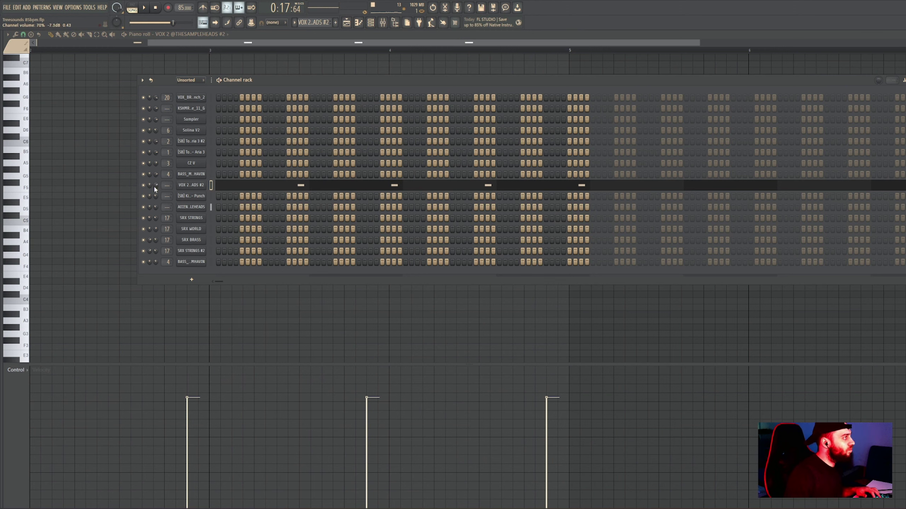
key(space)
key(F7)
key(F7)
click(696, 336)
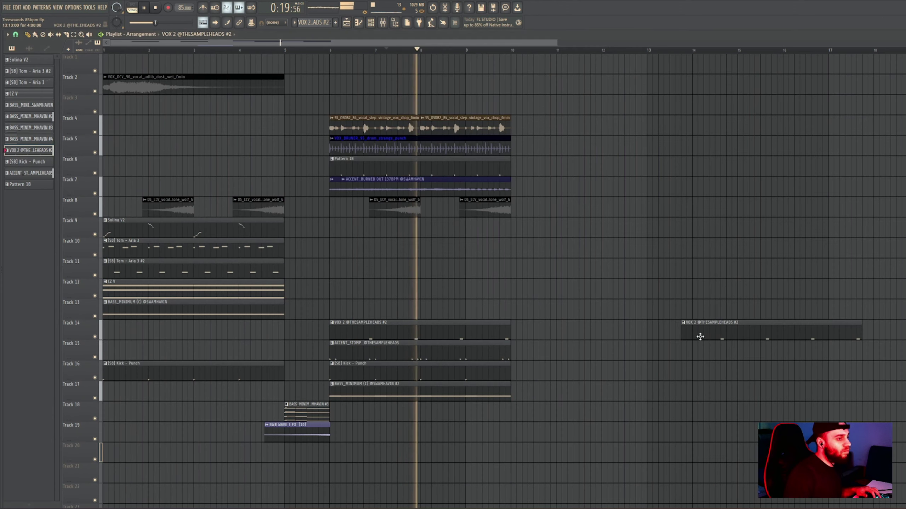
right_click(700, 336)
click(377, 24)
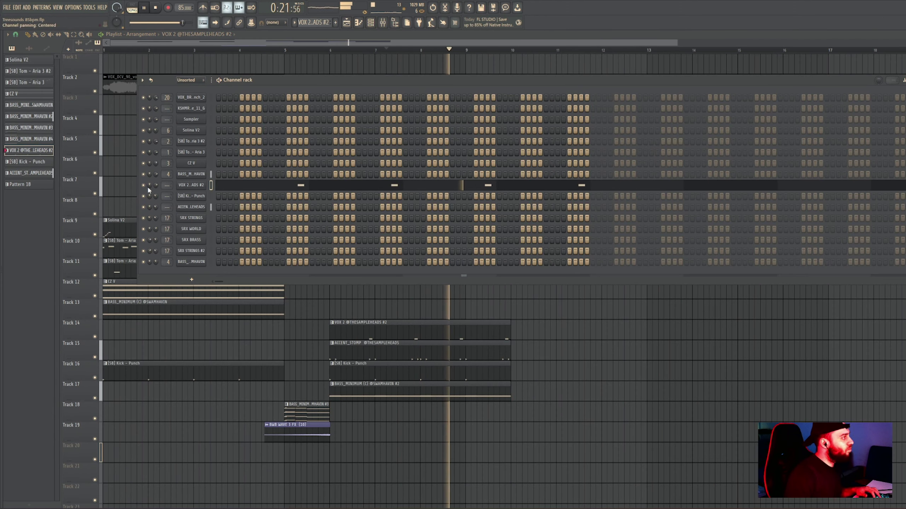
key(F6)
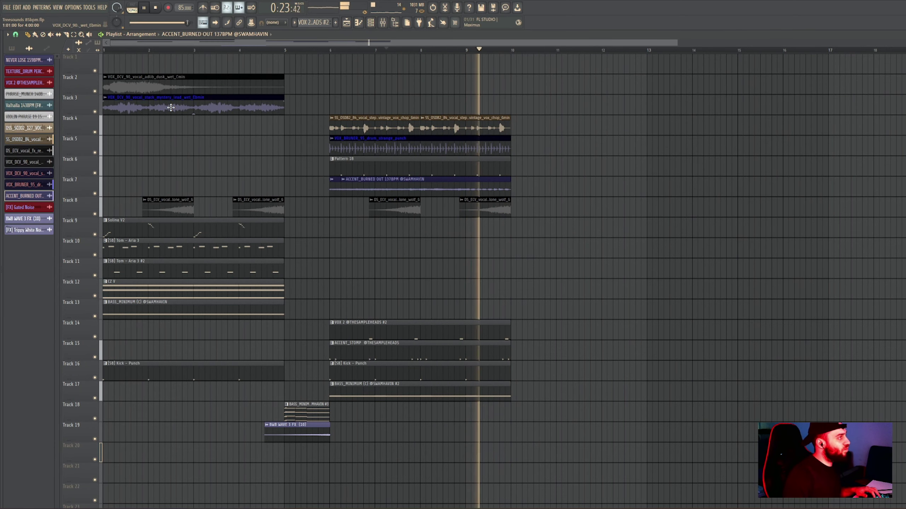
Try the VOX_DCV_90 mystery lead vocal on track 3 at bar 1 and at bar 6, and delete the clip.
double_click(170, 107)
key(Escape)
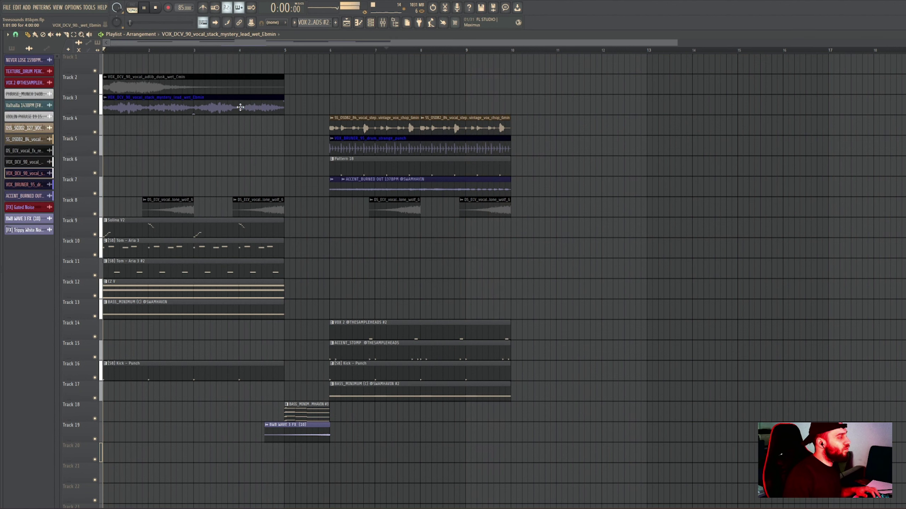
drag(164, 102, 390, 107)
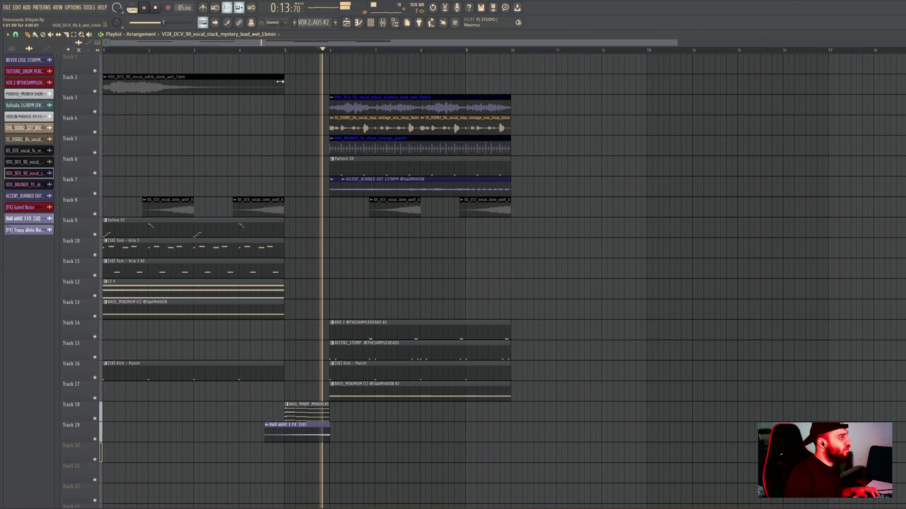
click(96, 133)
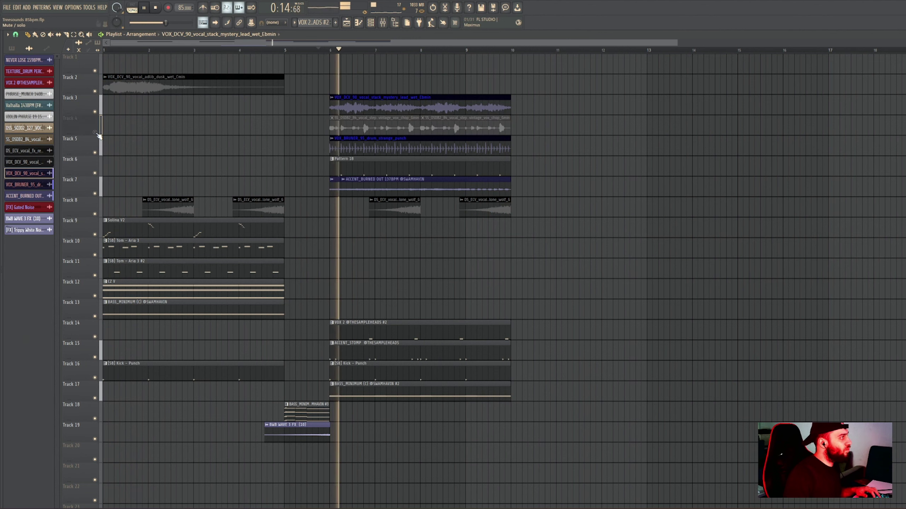
click(95, 132)
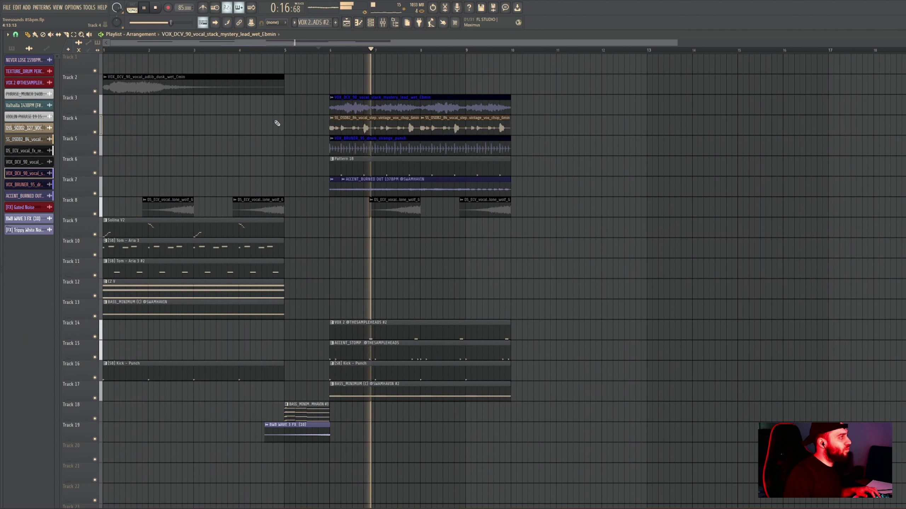
right_click(371, 111)
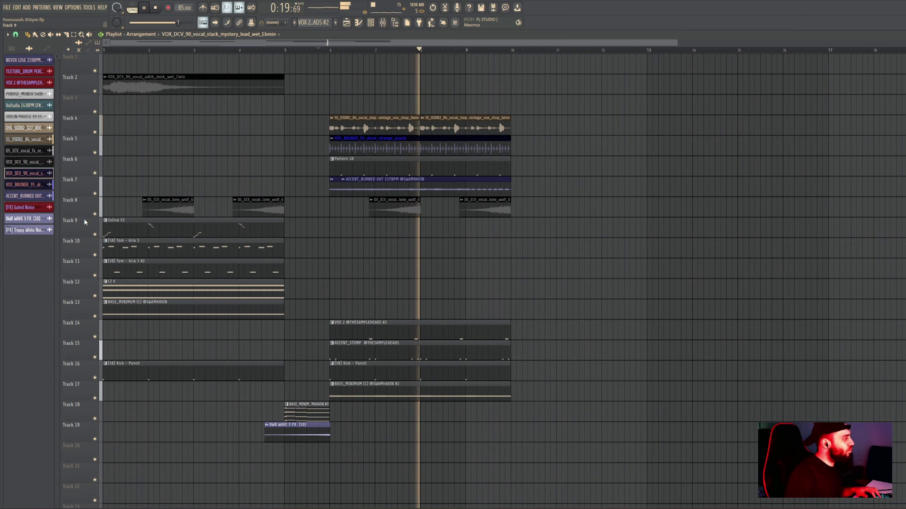
Audition percussion one-shots in the sample browser's 1SWAMIQ CONQUEST PERC folder, including blacksmith, batteringramattack and arrow1.
mouse_move(46, 232)
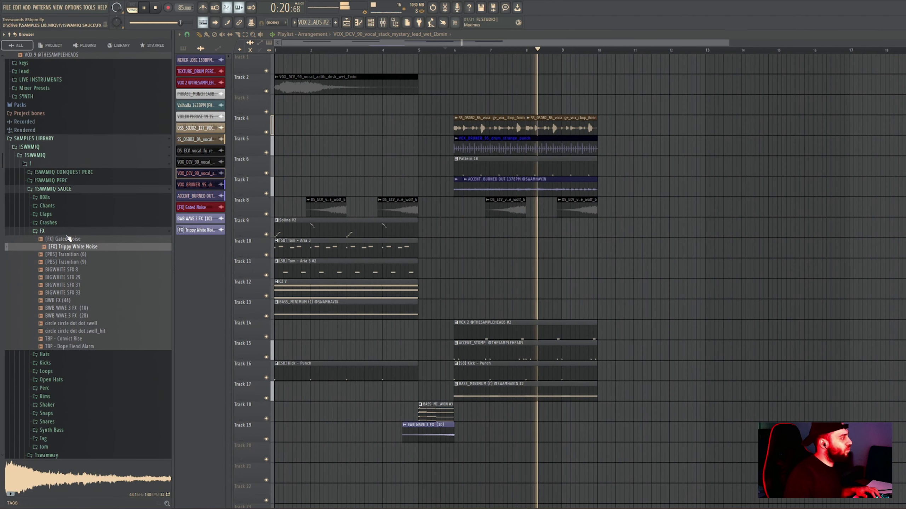
click(60, 174)
click(56, 256)
click(55, 234)
scroll(55, 236, up, 4)
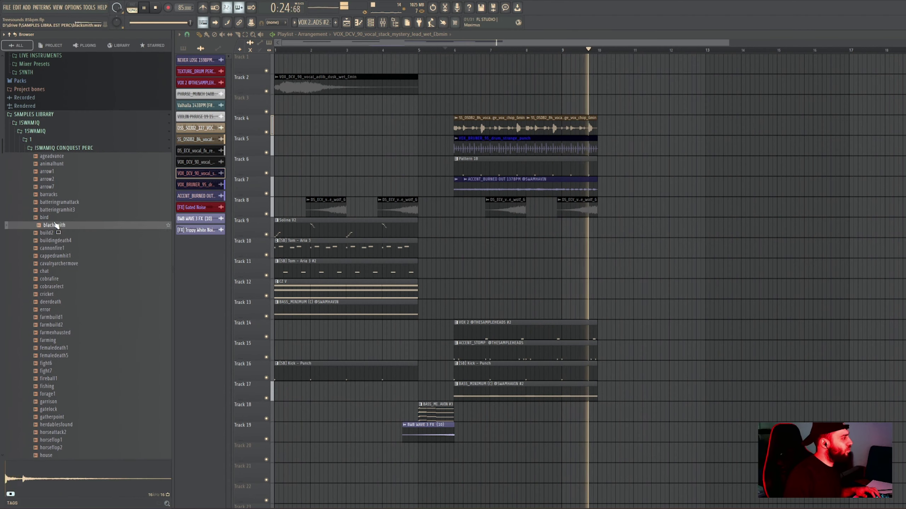
click(57, 202)
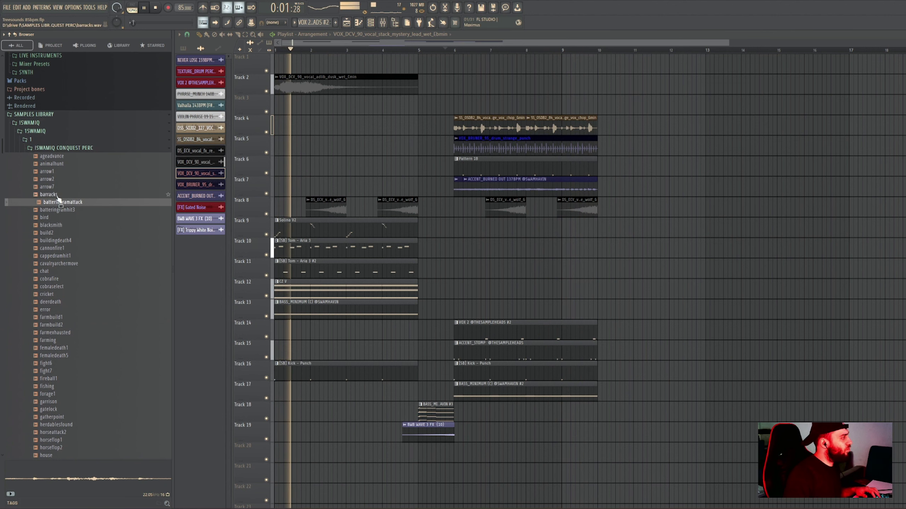
scroll(57, 200, up, 2)
click(50, 218)
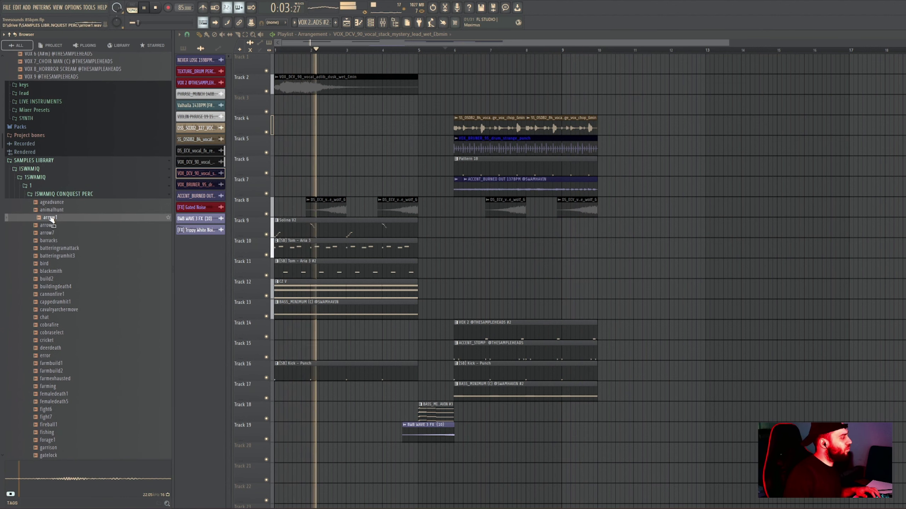
click(60, 194)
Audition samples in the +PHRASES folder and place PHRASE_WHO'S THERE 140BPM (F#m) on track 20 from bar 6.
scroll(60, 208, up, 10)
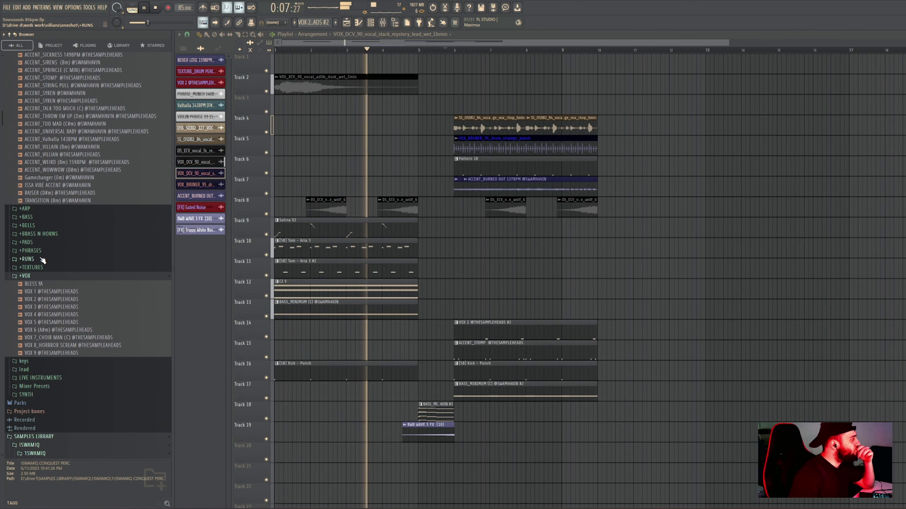
click(40, 253)
click(40, 255)
scroll(48, 264, up, 4)
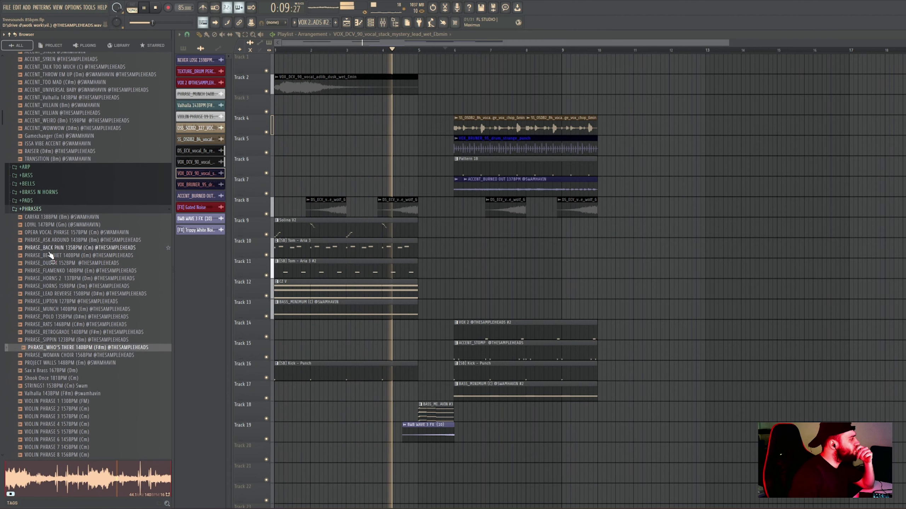
drag(438, 325, 368, 469)
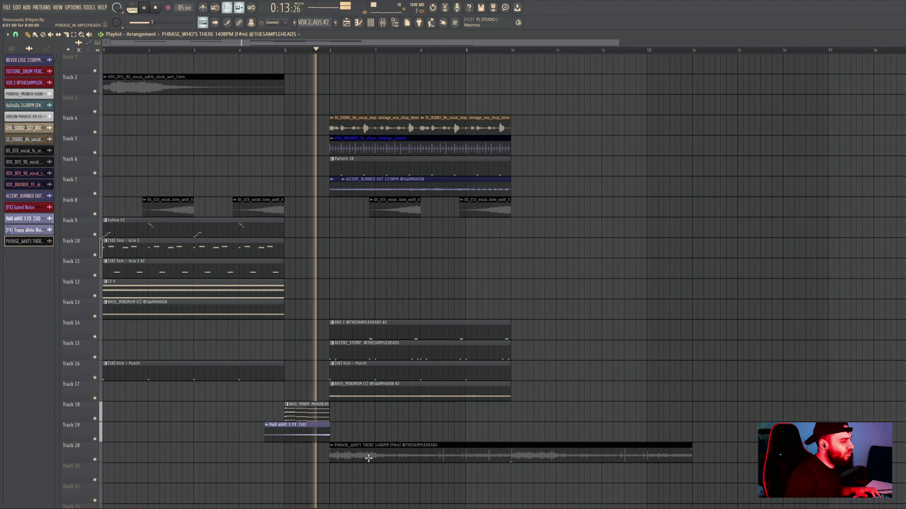
Lower the PHRASE_WHO'S THERE sample's pitch in its time-stretching settings.
double_click(370, 458)
drag(177, 165, 177, 177)
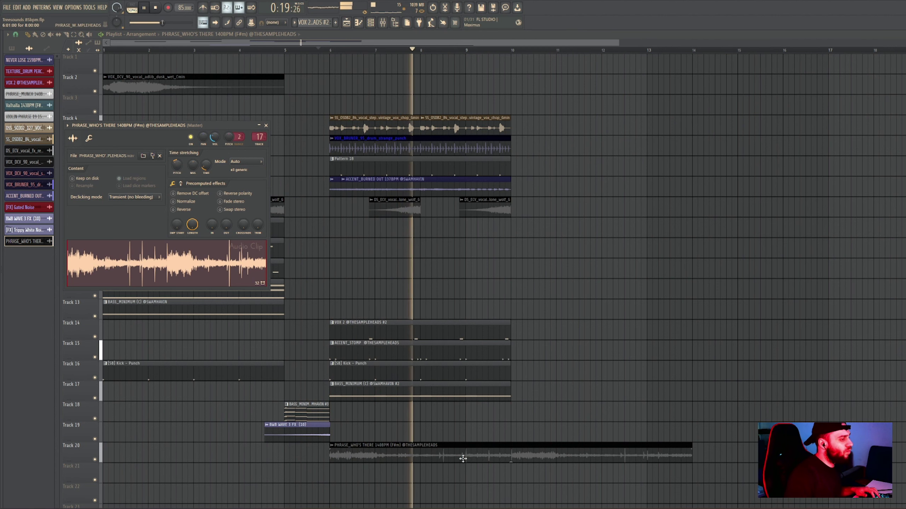
click(463, 459)
Move the PHRASE_WHO'S THERE clip on track 20 to start at bar 1, and solo the track.
scroll(469, 468, down, 3)
drag(403, 395, 129, 390)
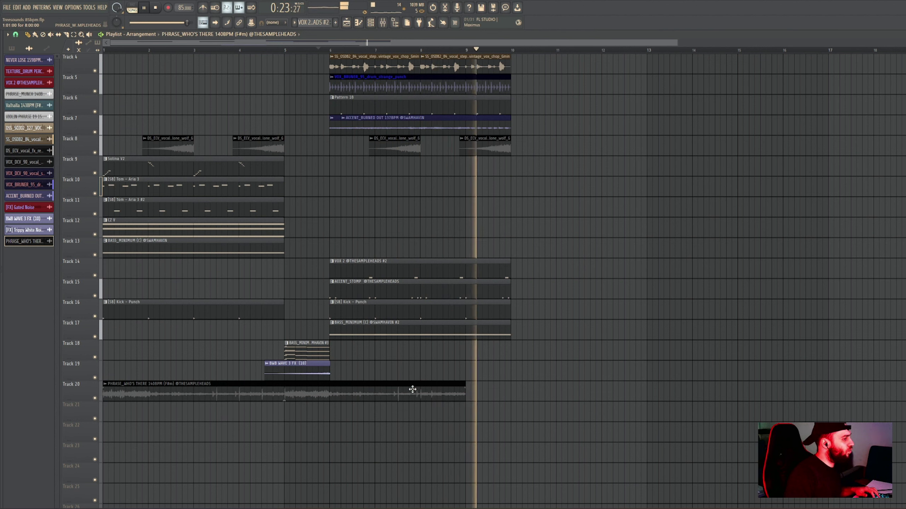
right_click(100, 398)
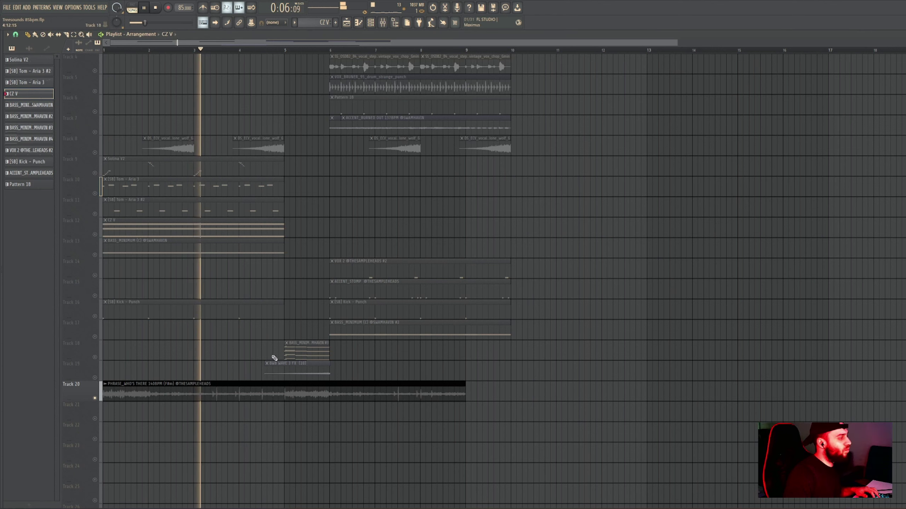
Route the PHRASE_WHO'S THERE clip on track 20 to mixer insert 18 and bring up the mixer.
double_click(209, 393)
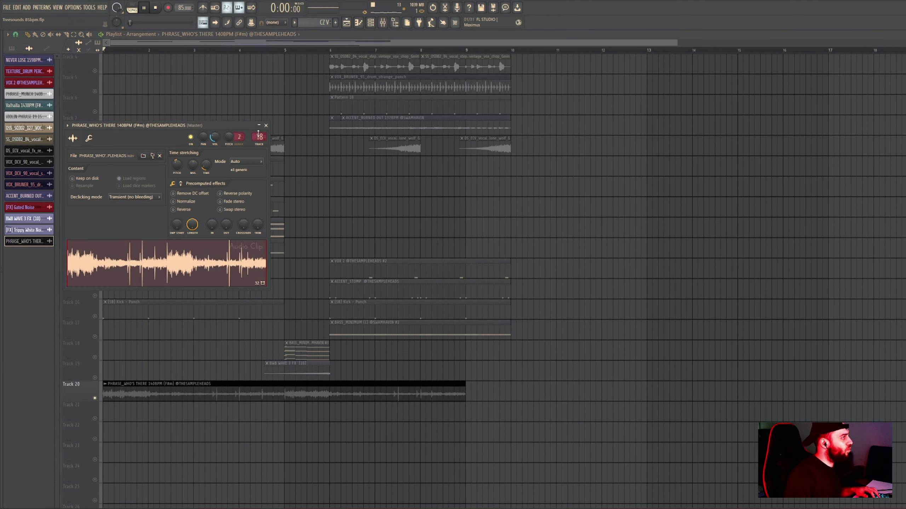
key(Escape)
click(382, 22)
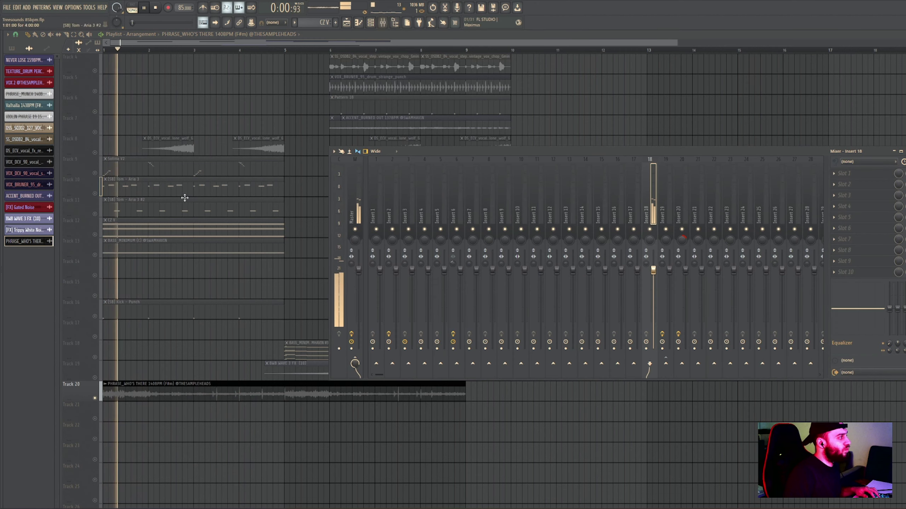
Unsolo track 20 so every playlist track plays, and select mixer insert 19 to check its effects.
right_click(95, 256)
click(386, 24)
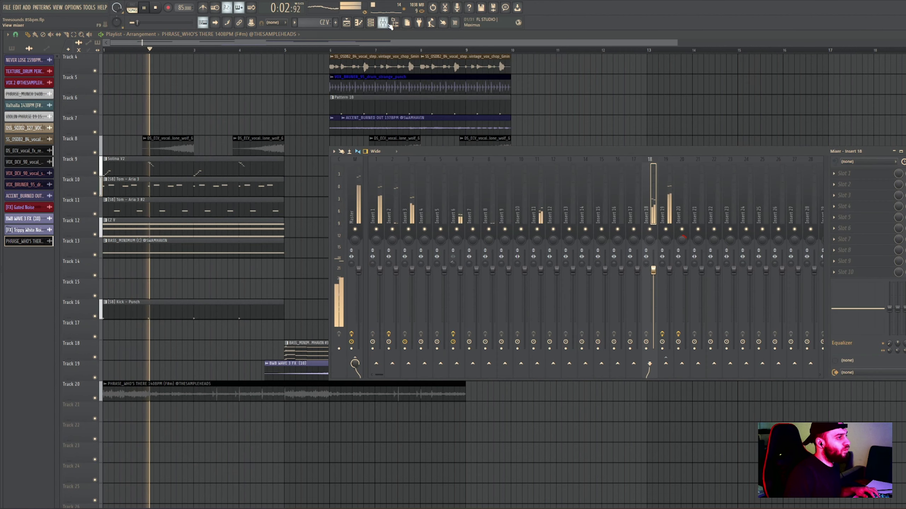
click(670, 210)
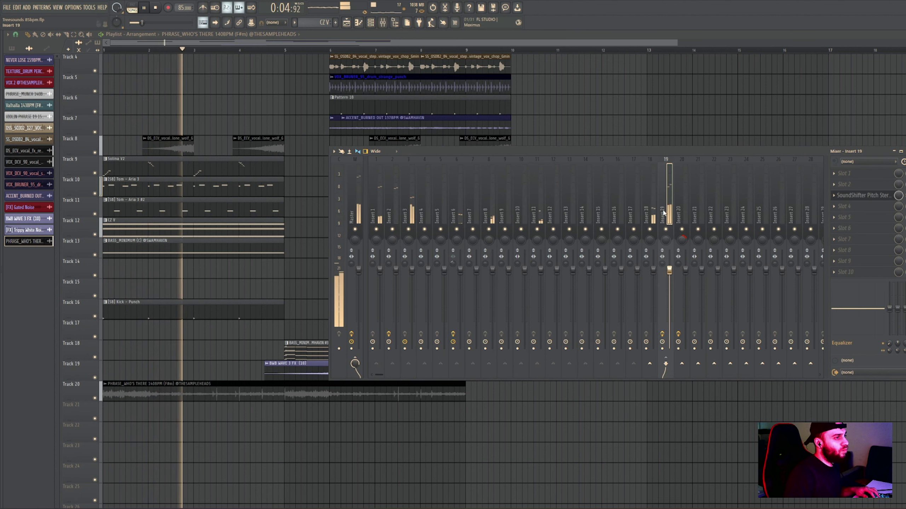
Move the PHRASE_WHO'S THERE clip back to bar 6 on track 20 and lower its channel volume to 25%.
drag(188, 386, 372, 385)
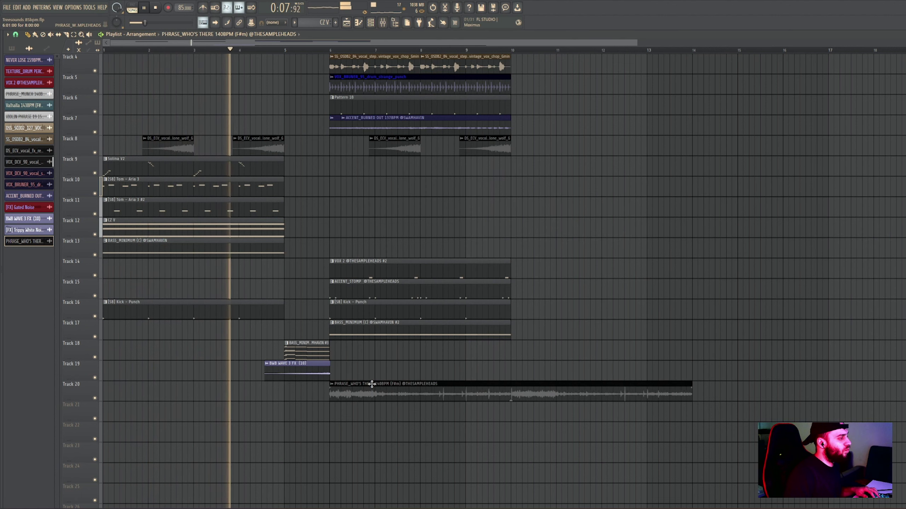
click(310, 56)
right_click(310, 56)
click(310, 50)
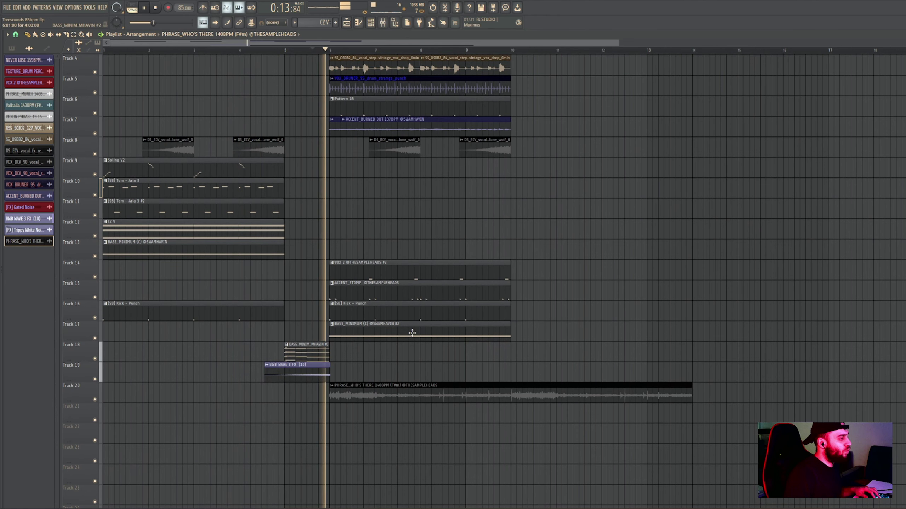
double_click(367, 391)
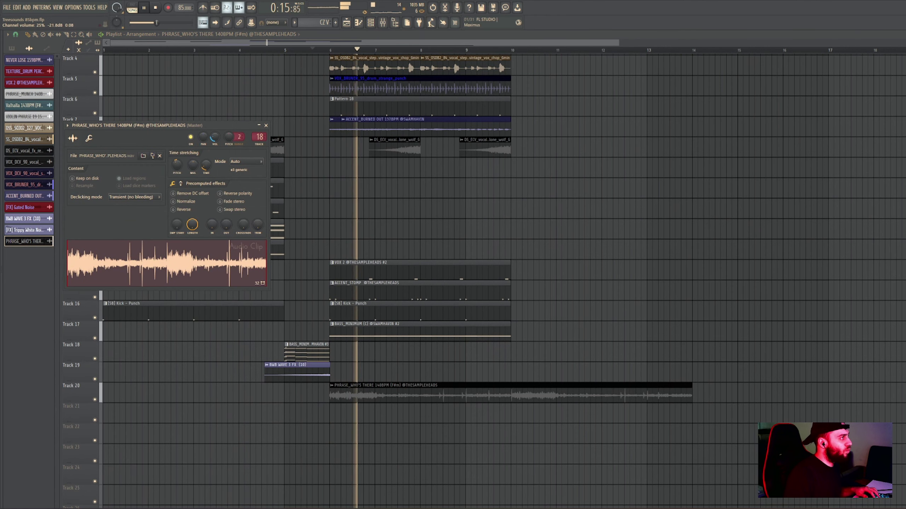
click(391, 393)
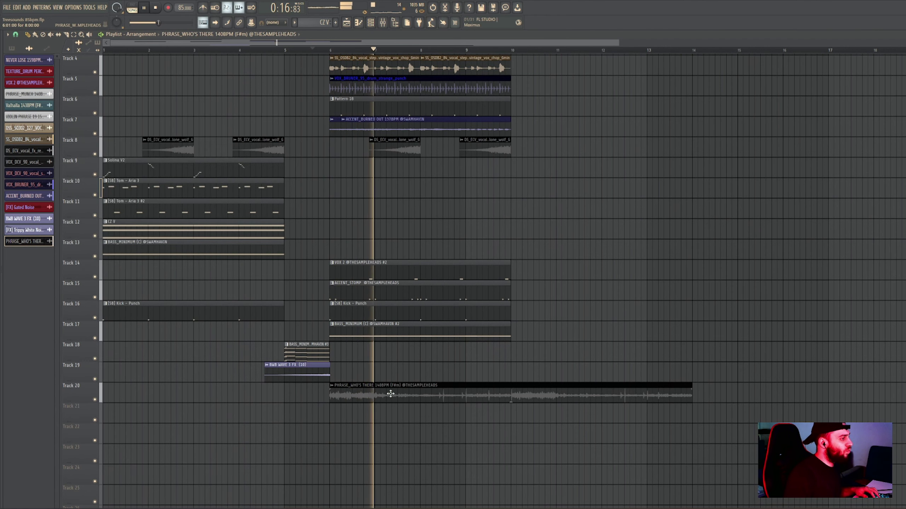
Slice the PHRASE_WHO'S THERE clip on track 20 at bars 7 and 8.
click(68, 36)
scroll(361, 387, up, 3)
drag(390, 405, 390, 406)
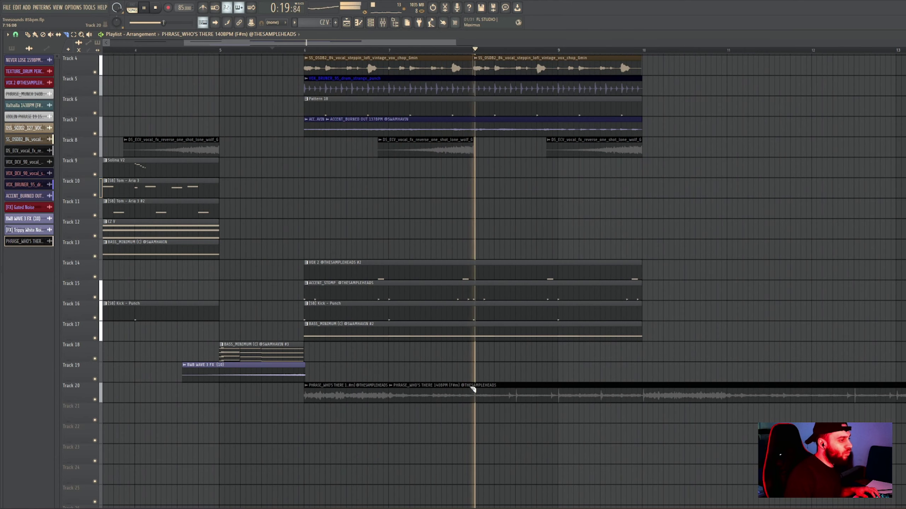
drag(473, 385, 474, 409)
scroll(476, 330, up, 3)
scroll(491, 296, down, 2)
scroll(508, 278, down, 1)
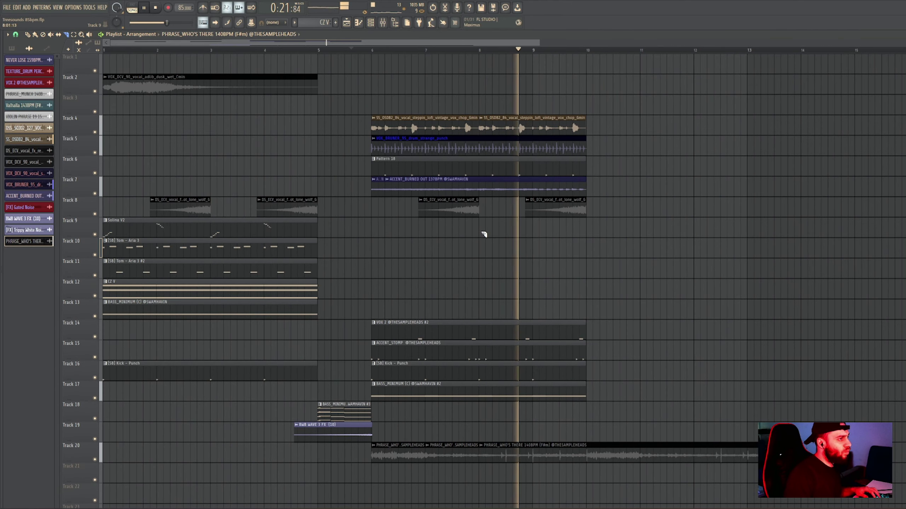
Mute track 7, and cut the PHRASE_WHO'S THERE clip at bar 10, deleting the part beyond it.
click(95, 194)
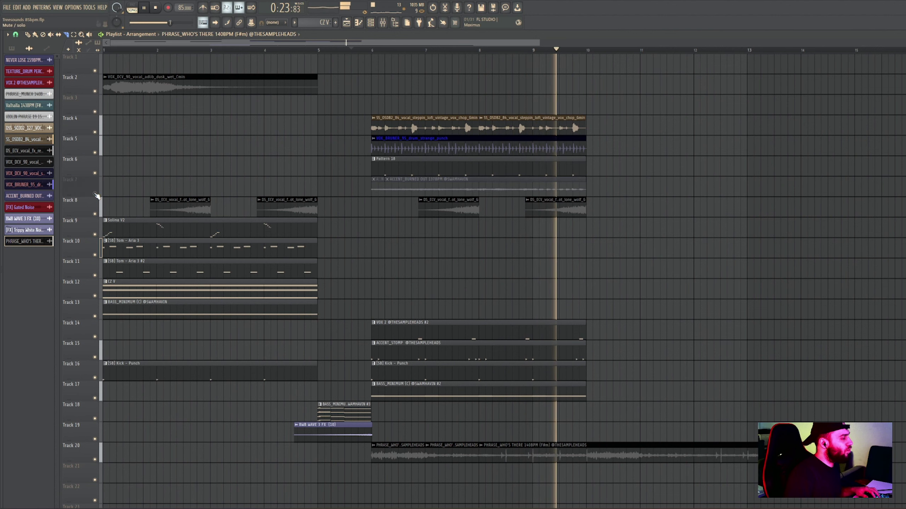
scroll(566, 313, down, 2)
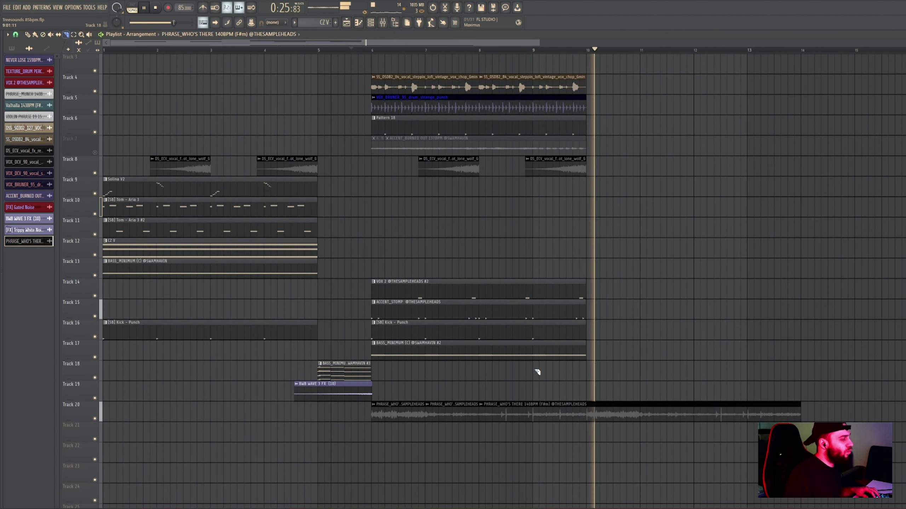
drag(586, 401, 584, 426)
click(28, 35)
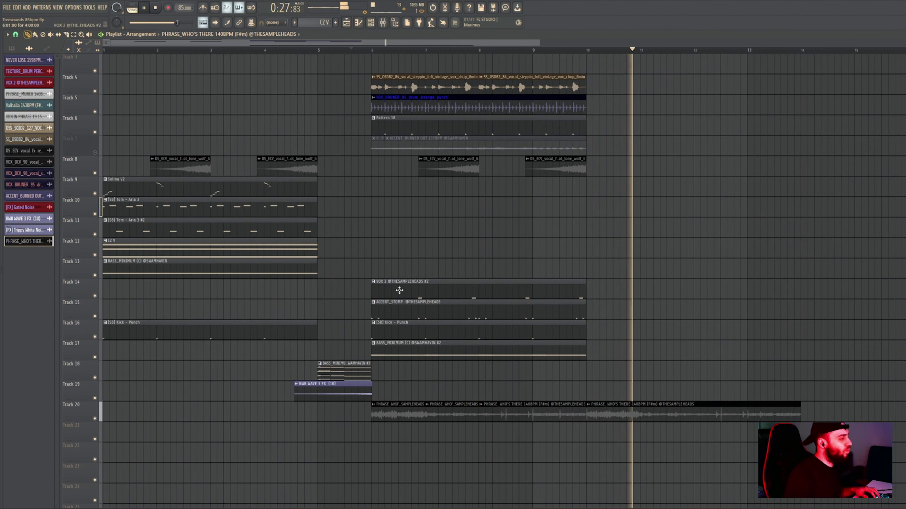
right_click(630, 420)
Try the first phrase slice on track 19 shortly after bar 6, with track 20 muted during playback.
click(331, 49)
ctrl+scroll(460, 365, up, 3)
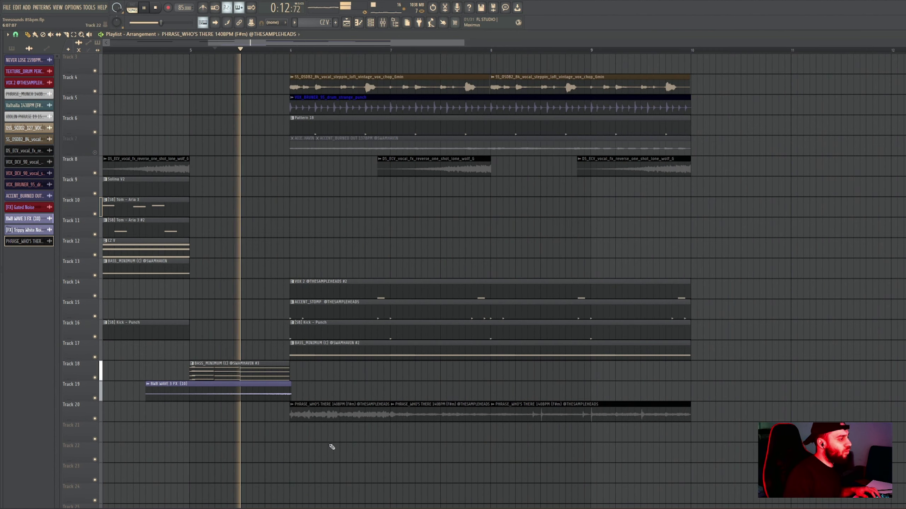
drag(329, 414, 354, 393)
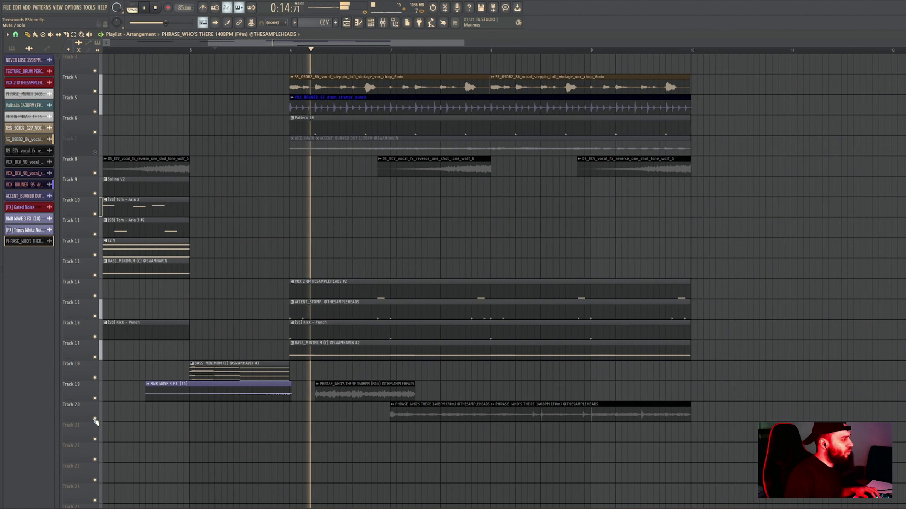
click(94, 418)
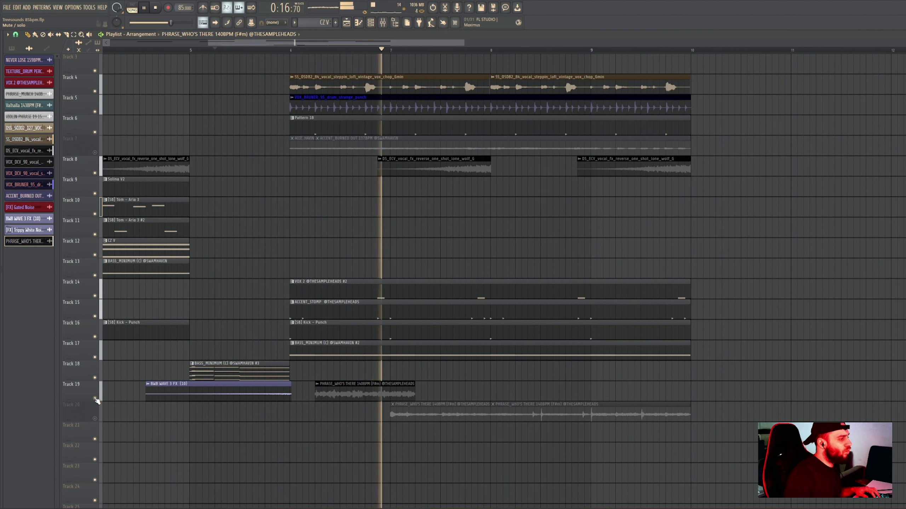
click(95, 399)
click(95, 398)
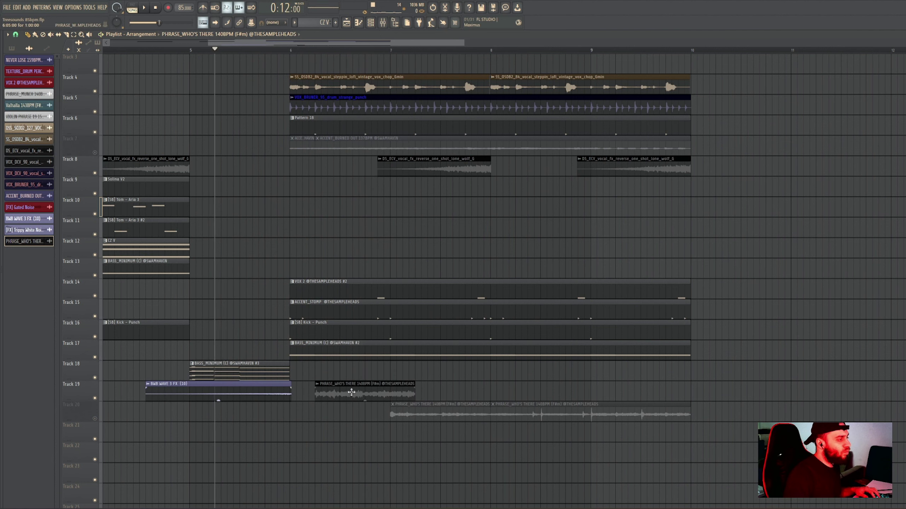
Set the loud first slice aside on track 22, unmute track 20, and move the second slice to bar 6.
drag(351, 392, 452, 456)
click(95, 419)
key(space)
drag(435, 416, 339, 422)
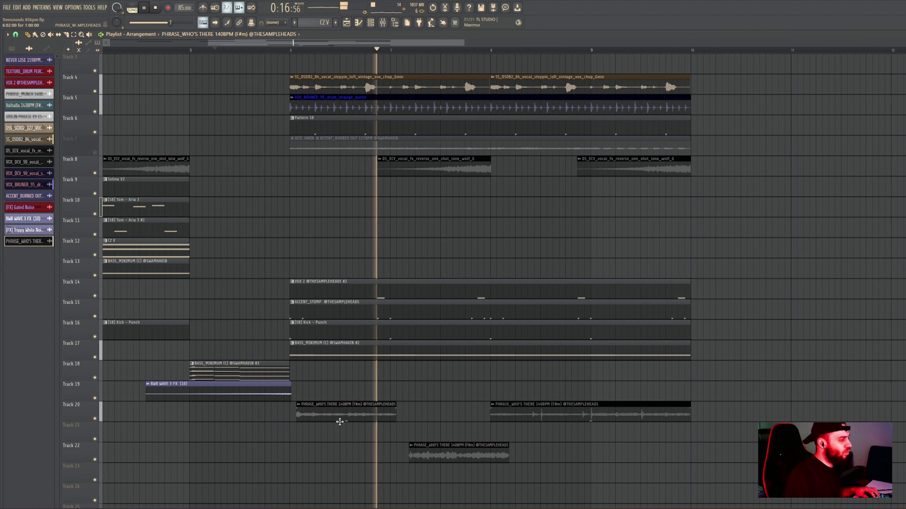
click(291, 50)
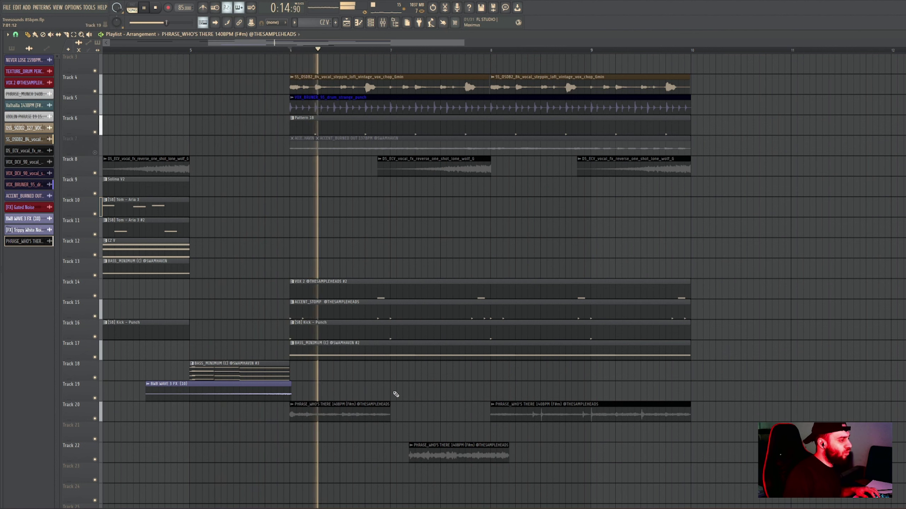
Place another copy of the bar 6 phrase slice at bar 7 on track 20.
click(395, 392)
drag(418, 387, 420, 410)
scroll(460, 450, down, 2)
Park the spare track 22 slice on track 20 near bar 11, and move the bar 8 slice to track 21.
drag(459, 453, 731, 394)
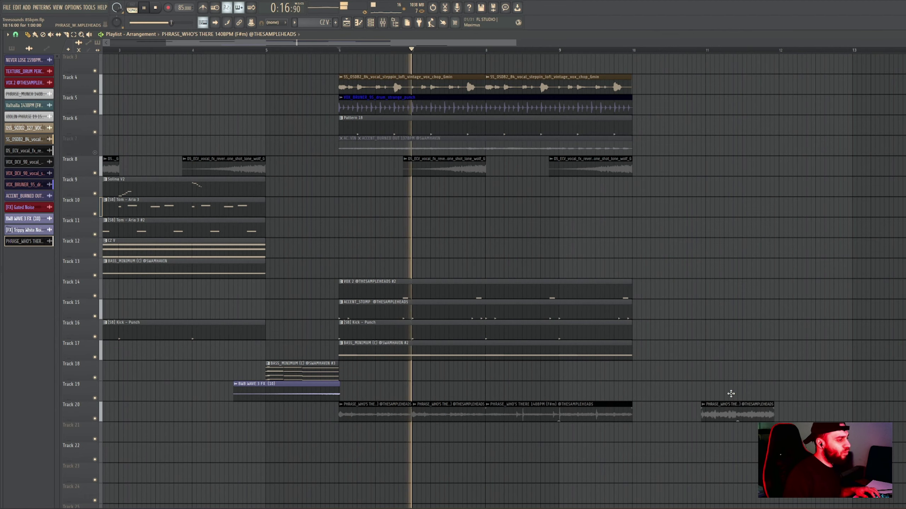
drag(542, 415, 542, 440)
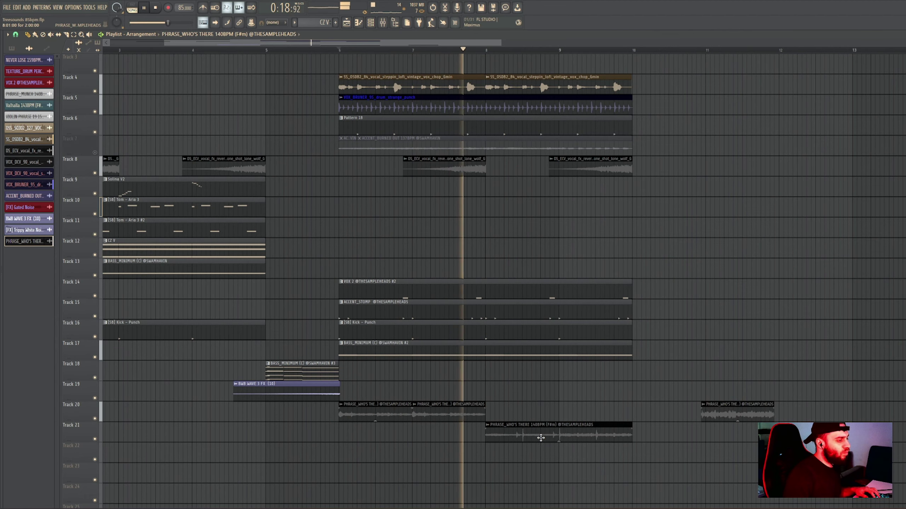
Make the first phrase slice on track 20 unique and reverse its audio.
double_click(359, 409)
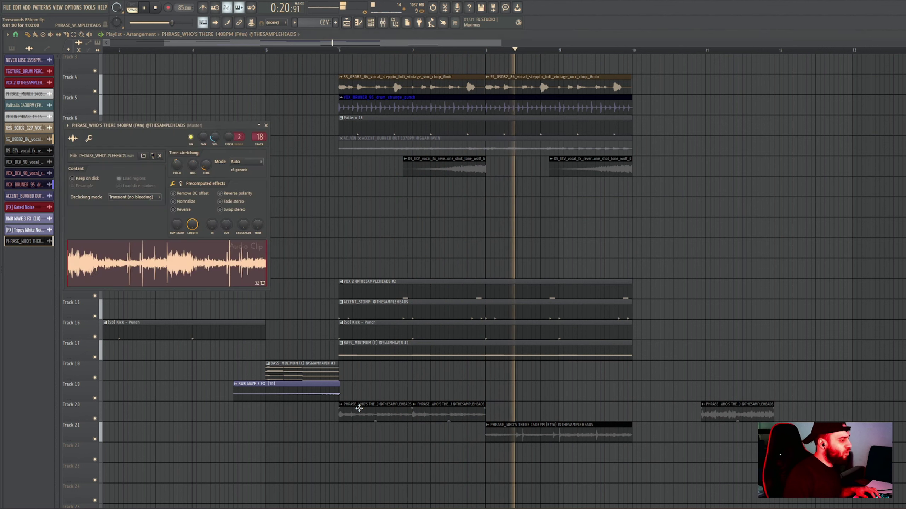
key(Escape)
click(341, 405)
click(357, 459)
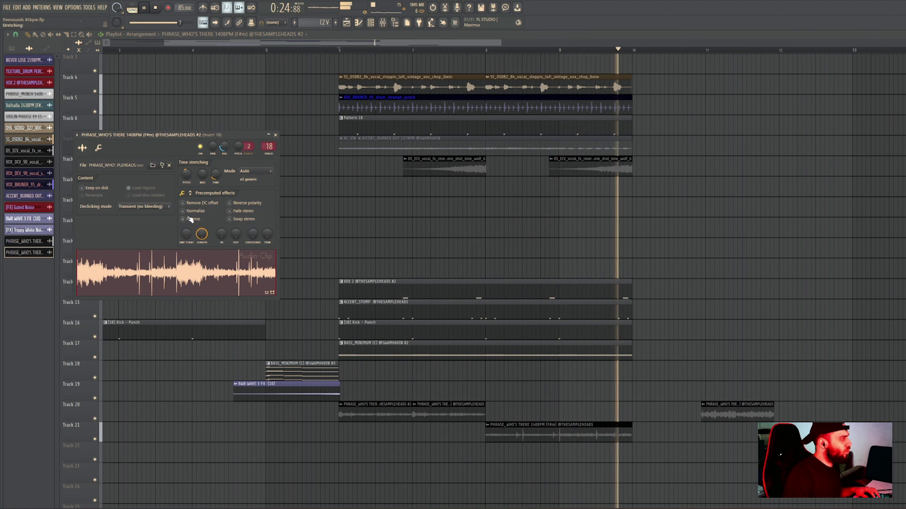
click(190, 218)
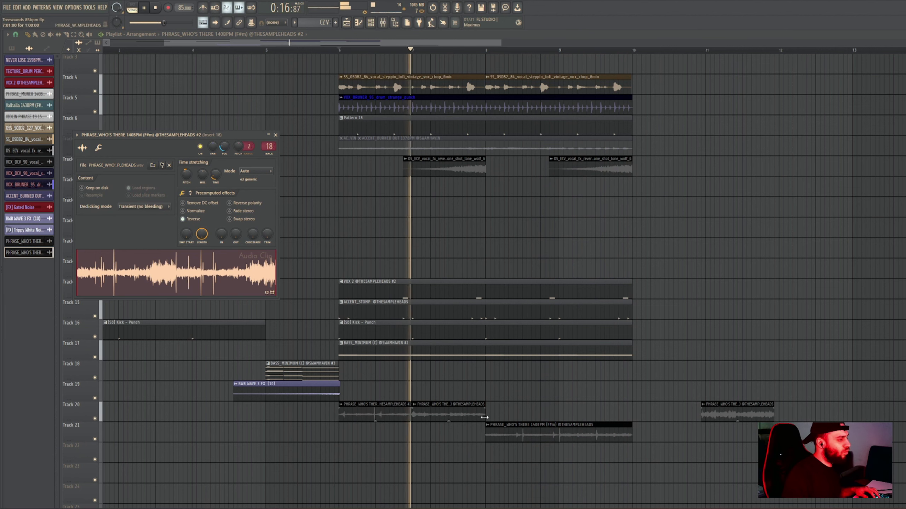
Try the reversed slice on track 19, extended to two bars and starting at bar 6, and delete it.
drag(386, 412, 579, 391)
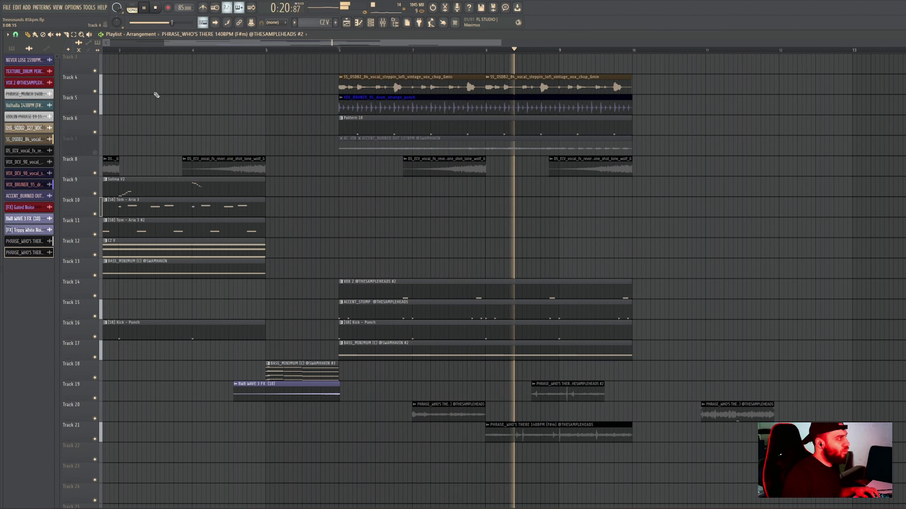
drag(532, 394, 412, 394)
key(space)
drag(503, 396, 398, 399)
key(space)
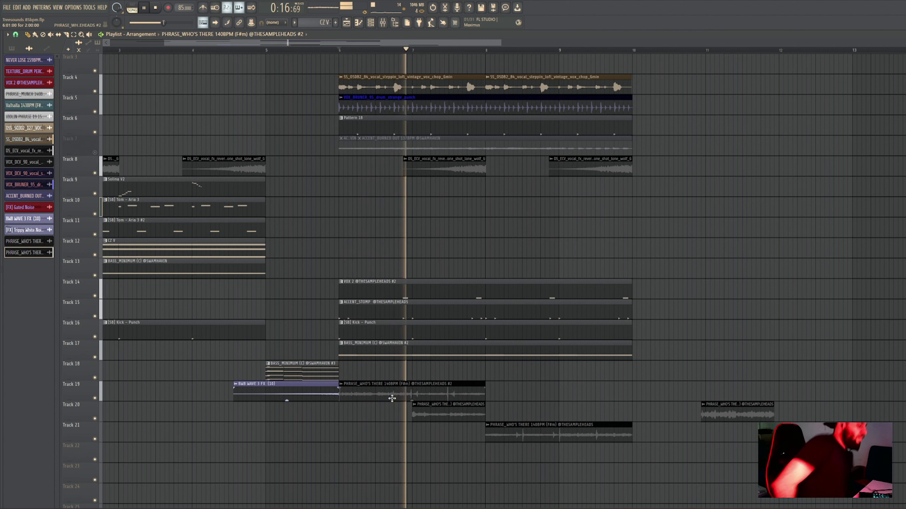
right_click(388, 391)
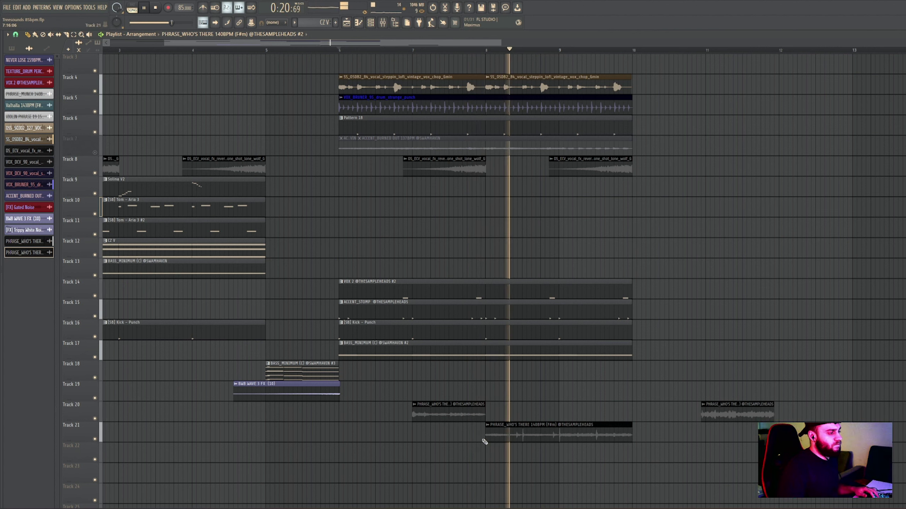
Extend the start of the track 21 phrase clip back to bar 6 and delete the remaining slices on track 20.
drag(490, 436, 343, 436)
right_click(432, 407)
key(space)
key(space)
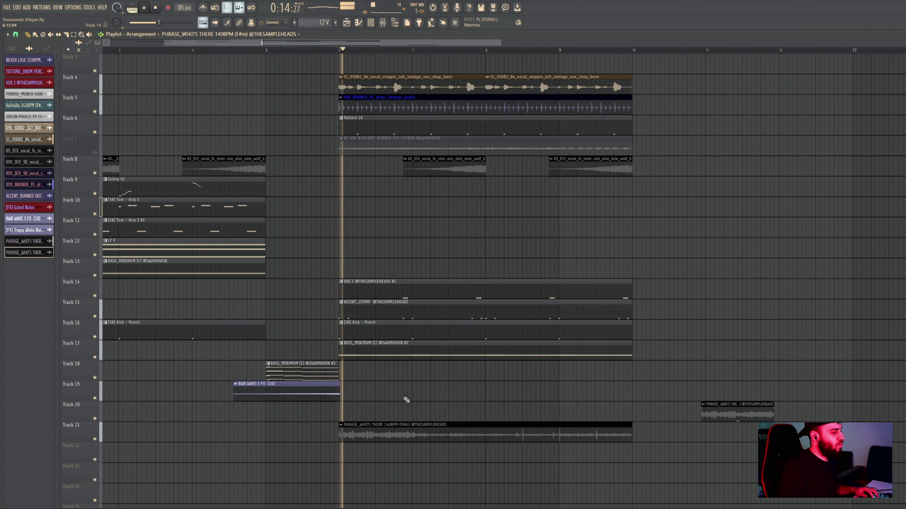
double_click(403, 434)
right_click(721, 419)
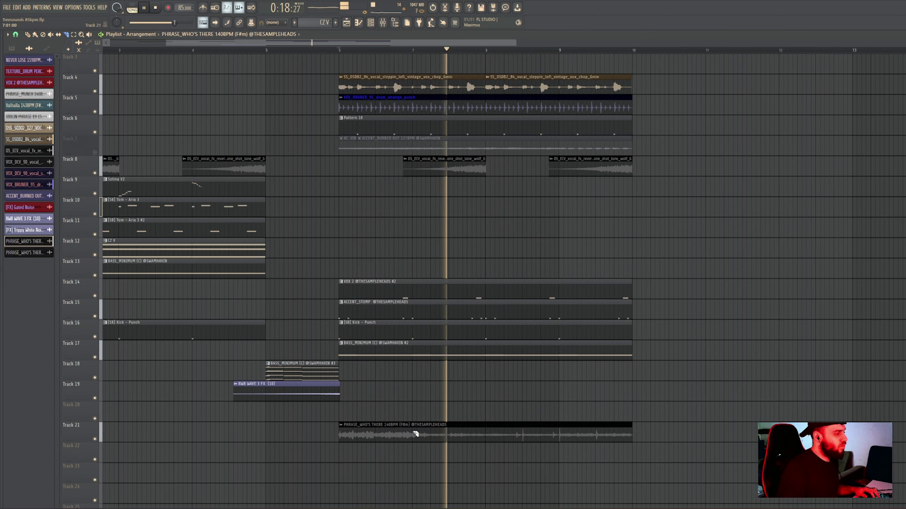
Slice the track 21 phrase at bars 7 and 8, delete the last part, and place a one-bar slice midway through bar 9.
drag(414, 431, 414, 443)
drag(491, 423, 489, 452)
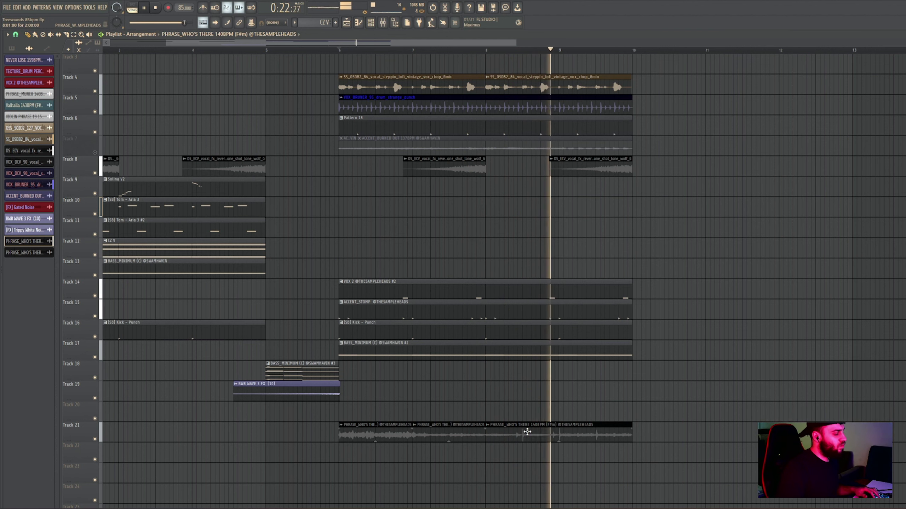
right_click(525, 432)
click(598, 433)
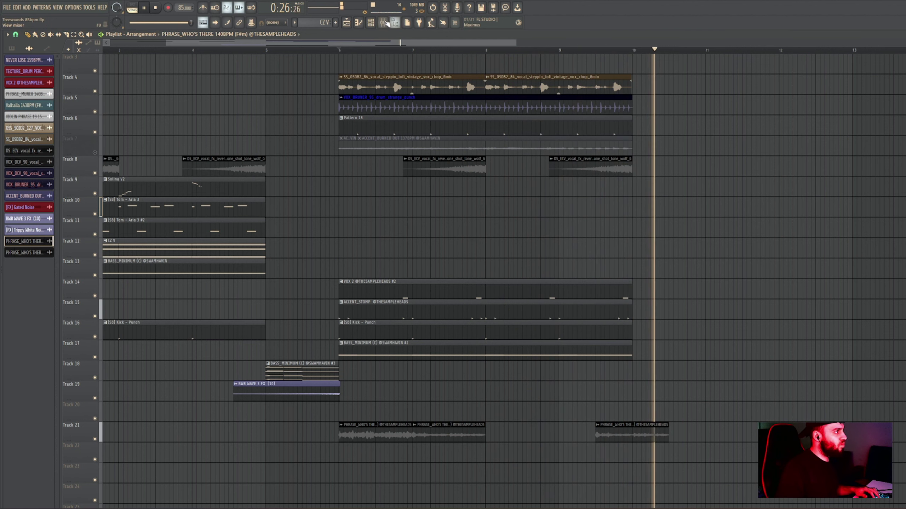
Open SoundShifter Pitch Stereo on mixer insert 19 and set its transposition to -5 semitones while the second section plays.
key(F9)
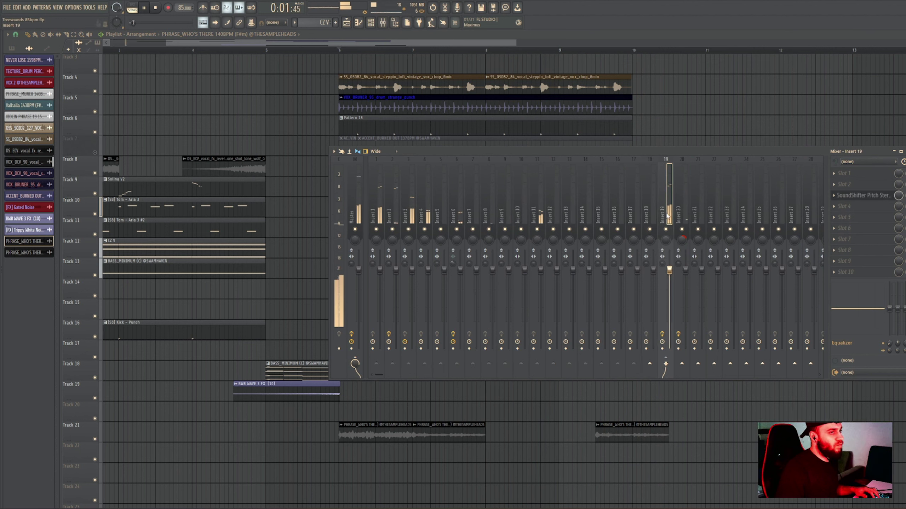
click(880, 199)
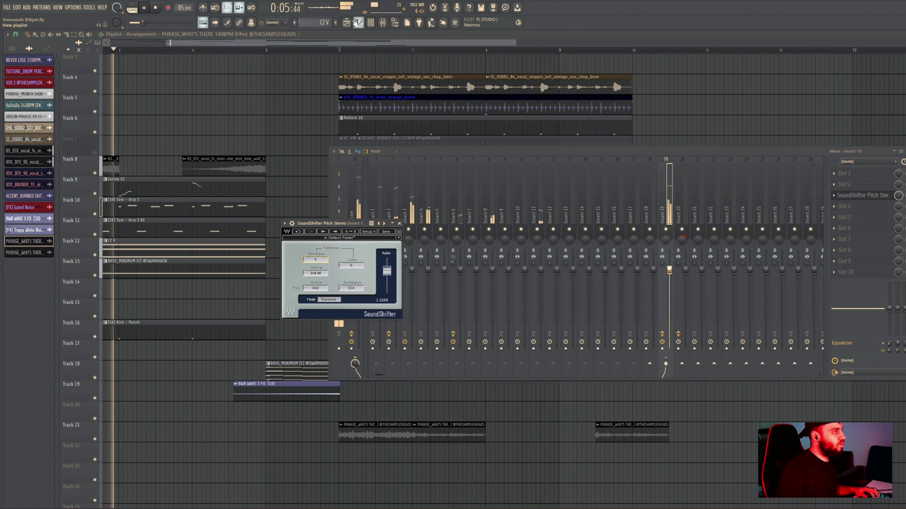
click(334, 49)
click(390, 28)
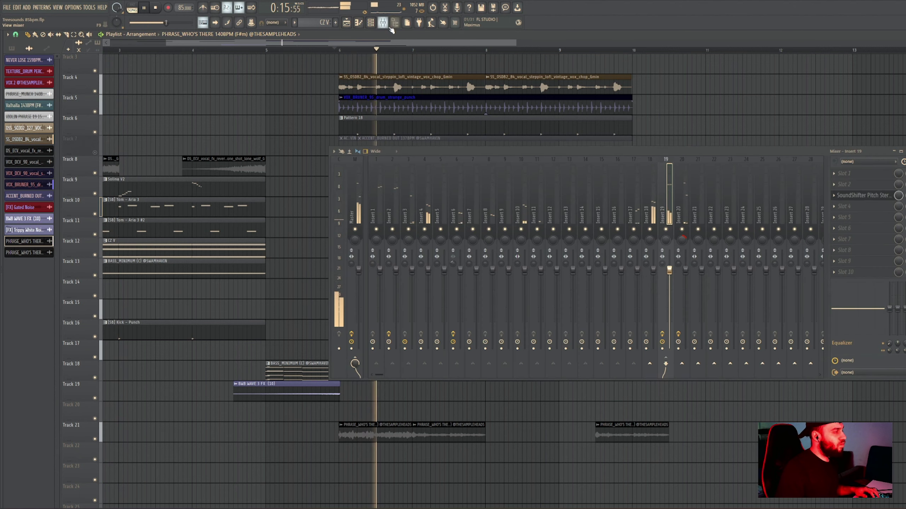
click(880, 199)
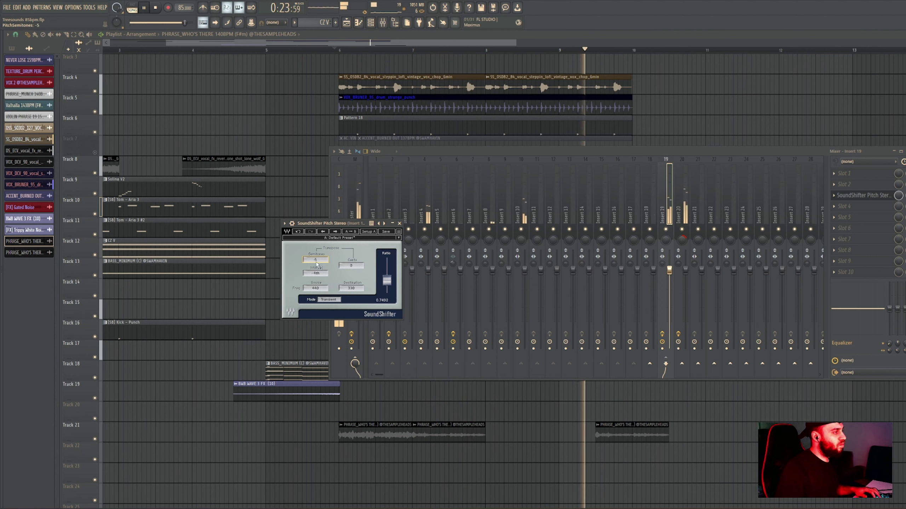
Replay the transition into the second section and adjust the phrase sample's volume in its channel settings.
click(266, 54)
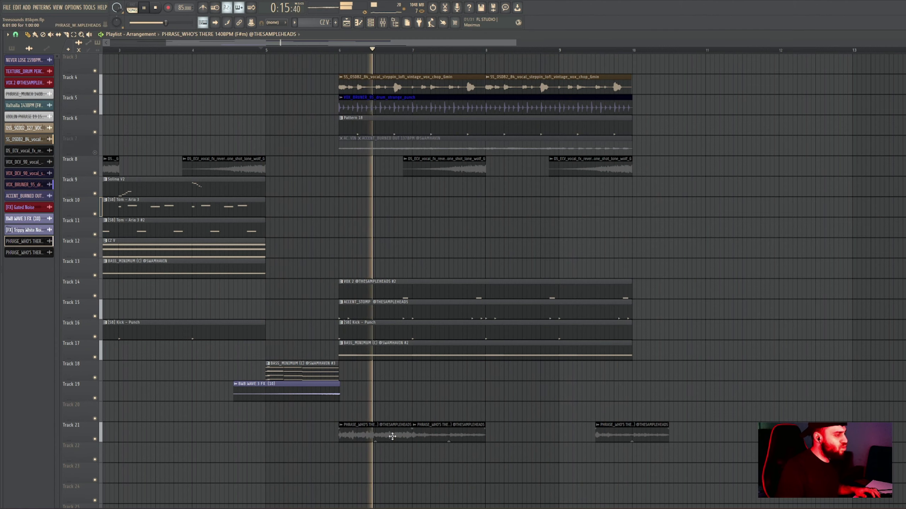
double_click(393, 435)
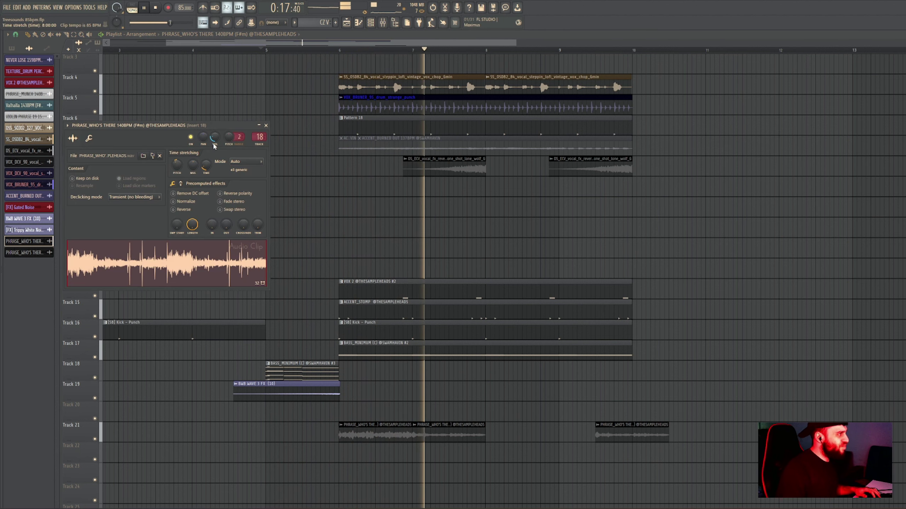
key(Escape)
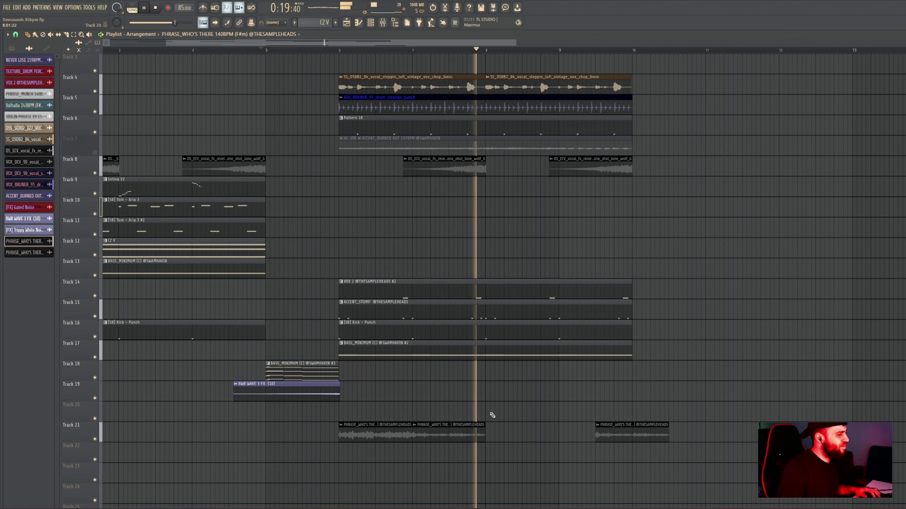
Repeat the phrase slices across bars 8 and 9 on track 21, and move the bar 7 and bar 9 slices up to track 20.
click(493, 430)
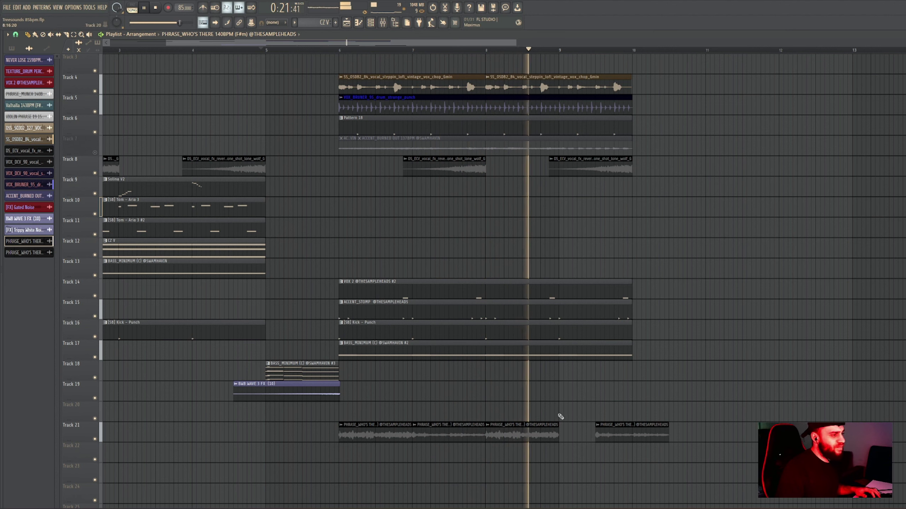
click(560, 416)
right_click(648, 438)
drag(599, 419, 596, 438)
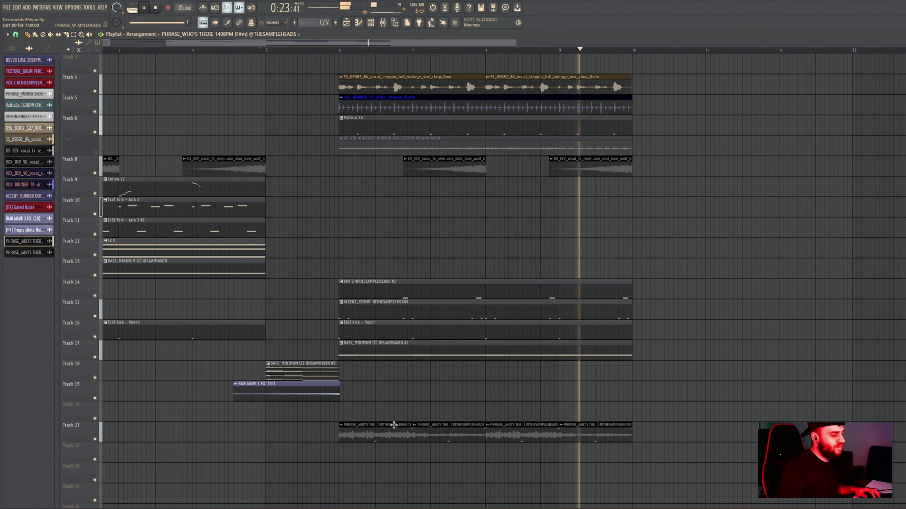
drag(435, 431, 435, 410)
drag(599, 439, 594, 407)
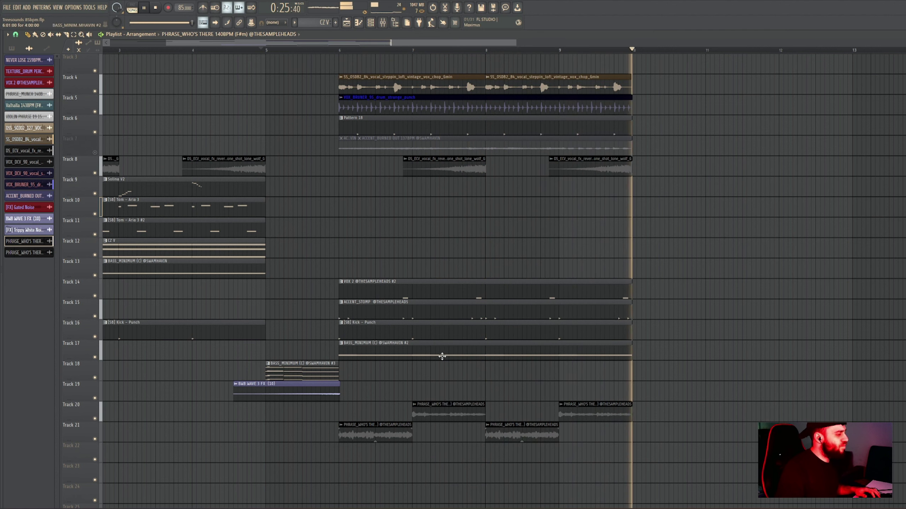
Mute the vocal chops on track 4 and unmute the ACCENT_BURNED OUT clip on track 7, comparing the section with and without it.
scroll(363, 123, up, 1)
click(96, 112)
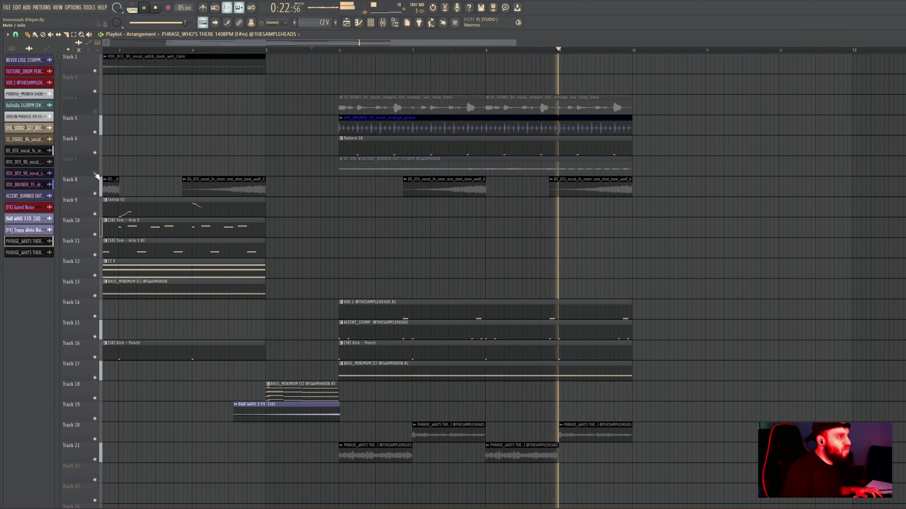
click(94, 173)
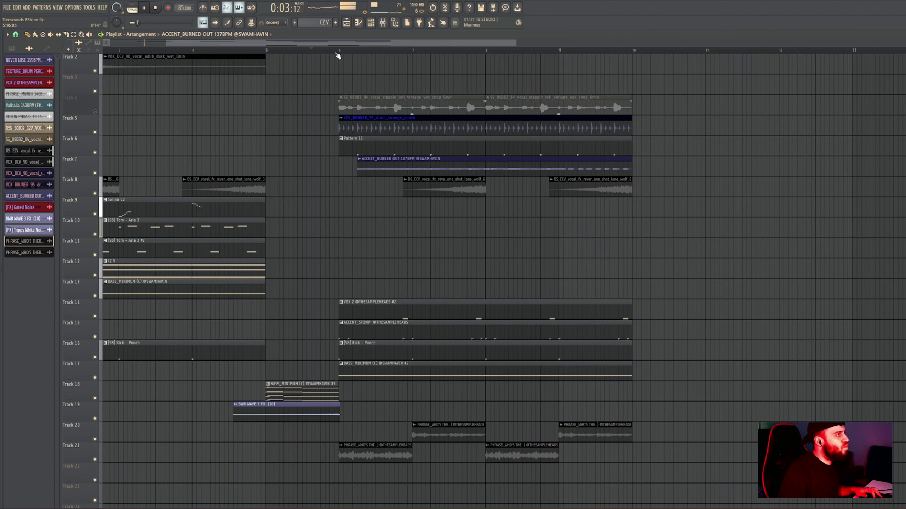
click(338, 55)
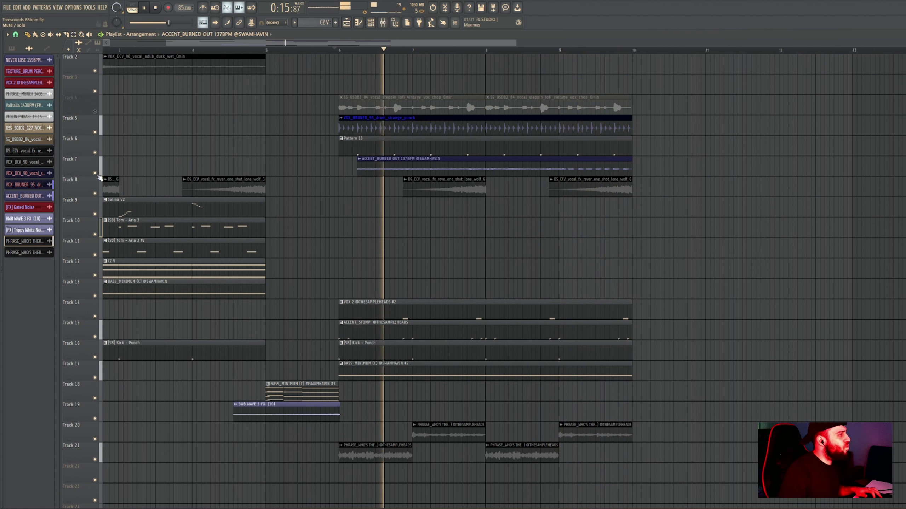
click(97, 175)
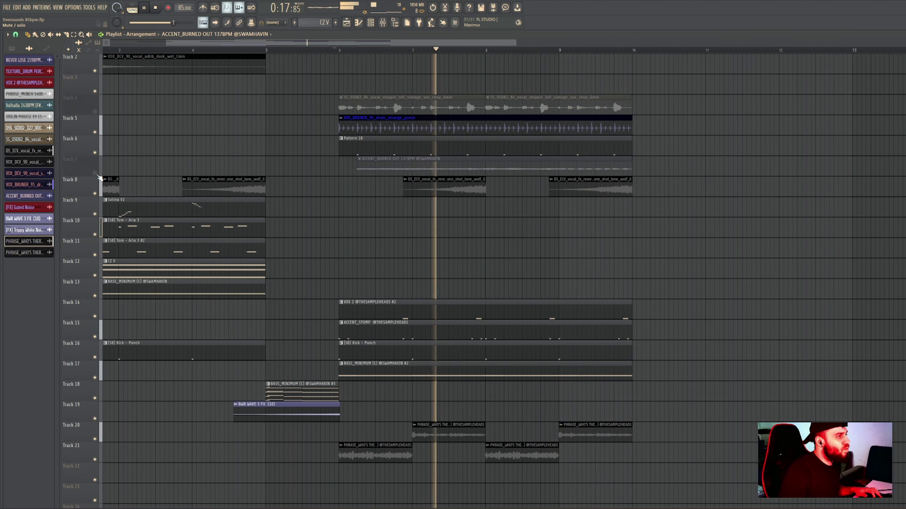
click(98, 174)
Trim the track 7 ACCENT_BURNED OUT clip to a short slice at the end of bar 7 and place a copy at the end of bar 9.
drag(357, 171, 468, 172)
key(space)
key(space)
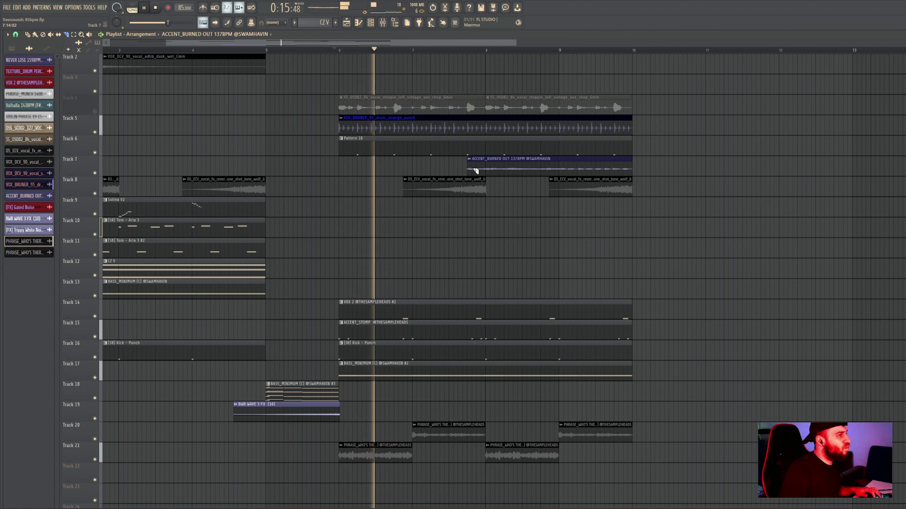
click(491, 171)
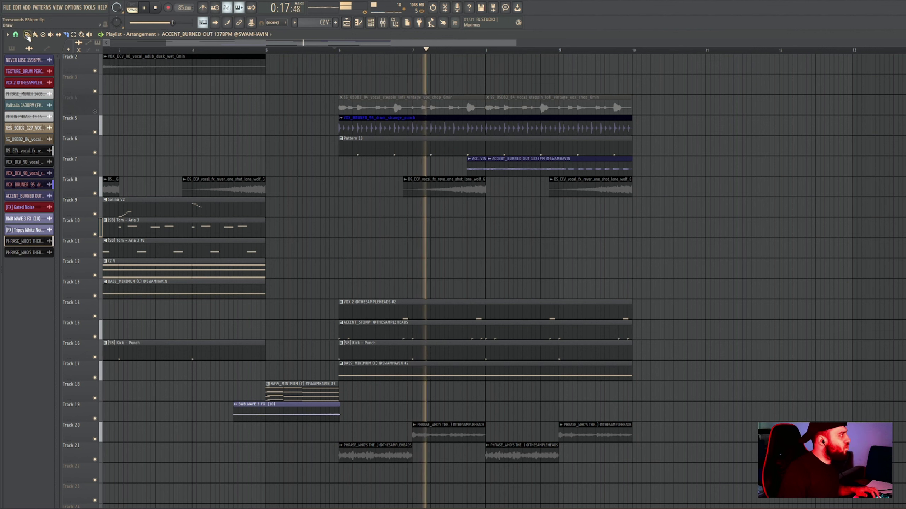
right_click(517, 172)
click(483, 167)
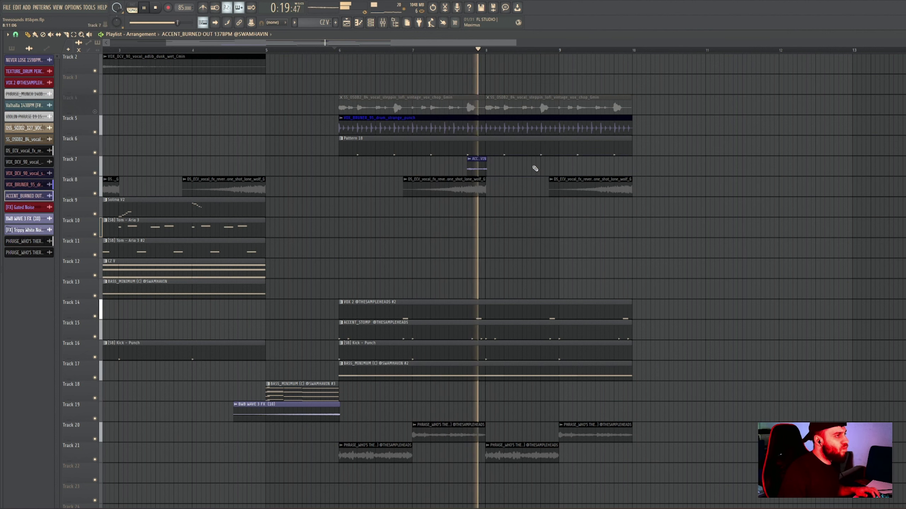
click(613, 167)
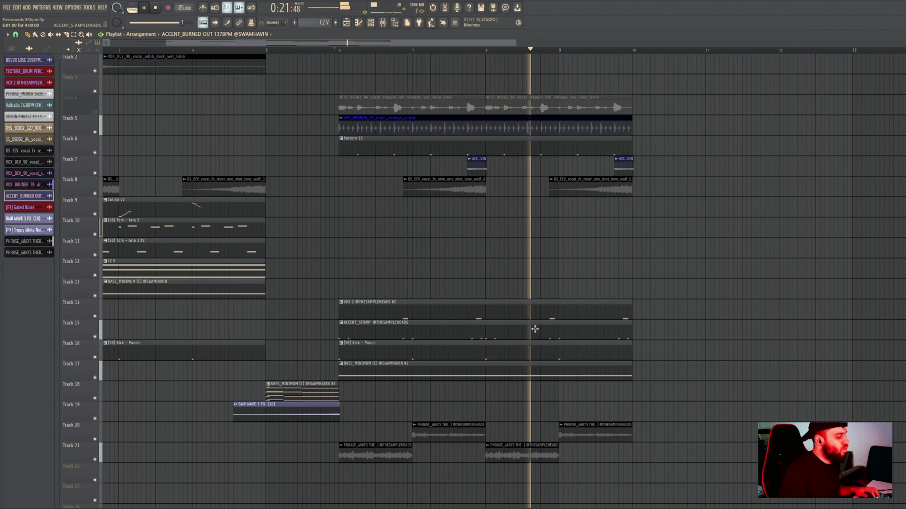
Add Ozone 10 to the fourth effect slot of the mixer's master track and load the Balanced Master preset.
scroll(559, 284, down, 1)
scroll(514, 383, down, 1)
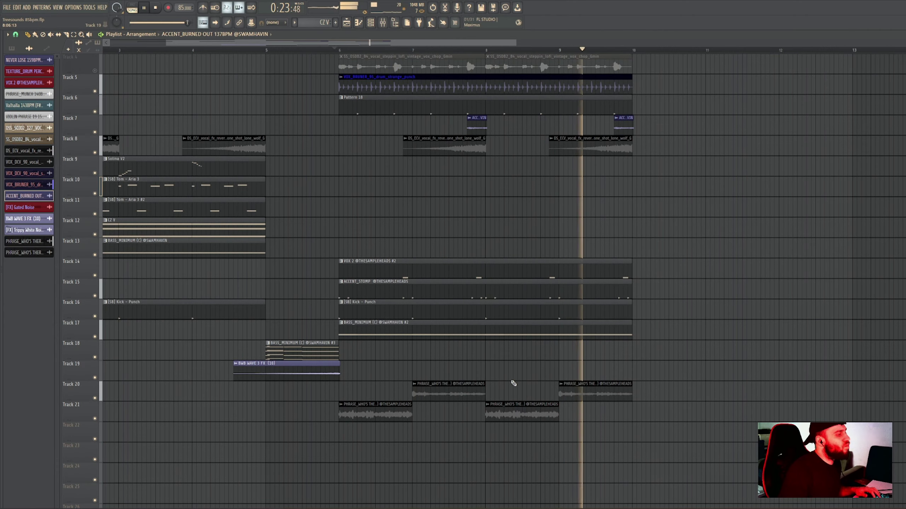
scroll(463, 389, up, 2)
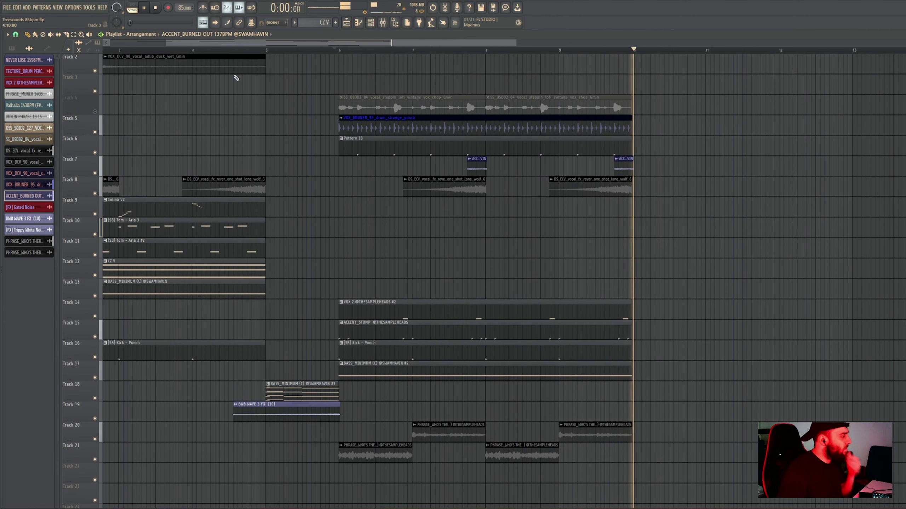
ctrl+scroll(331, 176, down, 3)
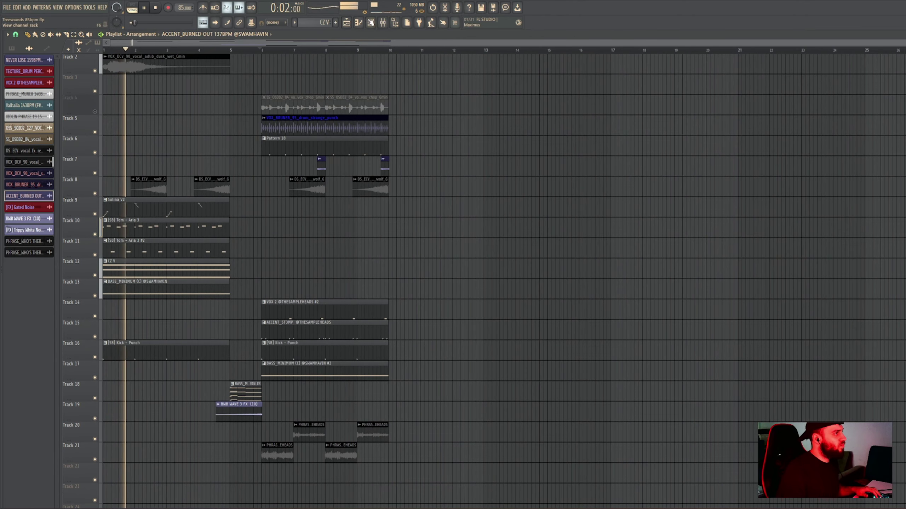
key(F9)
click(352, 213)
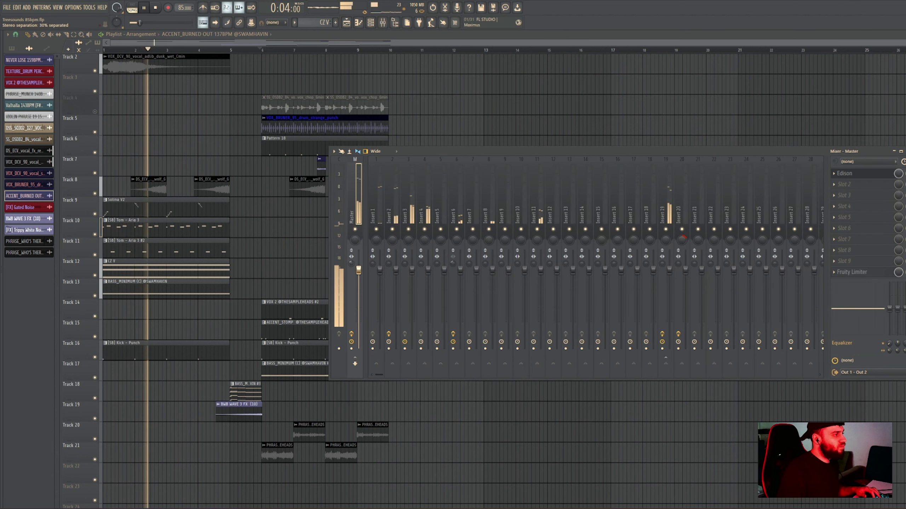
click(842, 206)
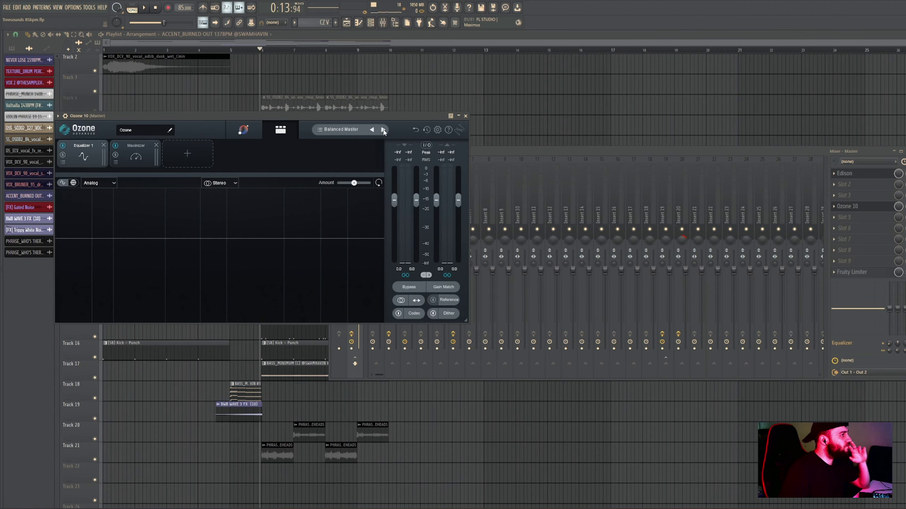
click(384, 130)
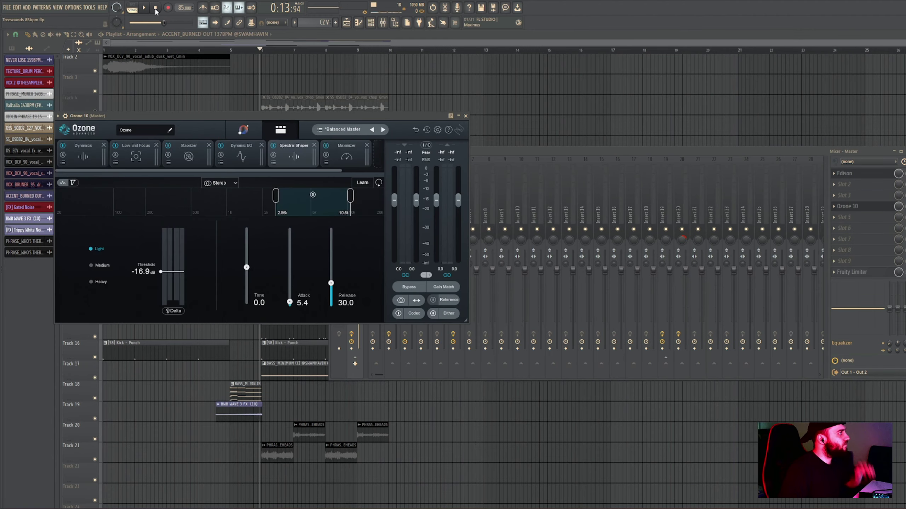
click(897, 244)
click(462, 156)
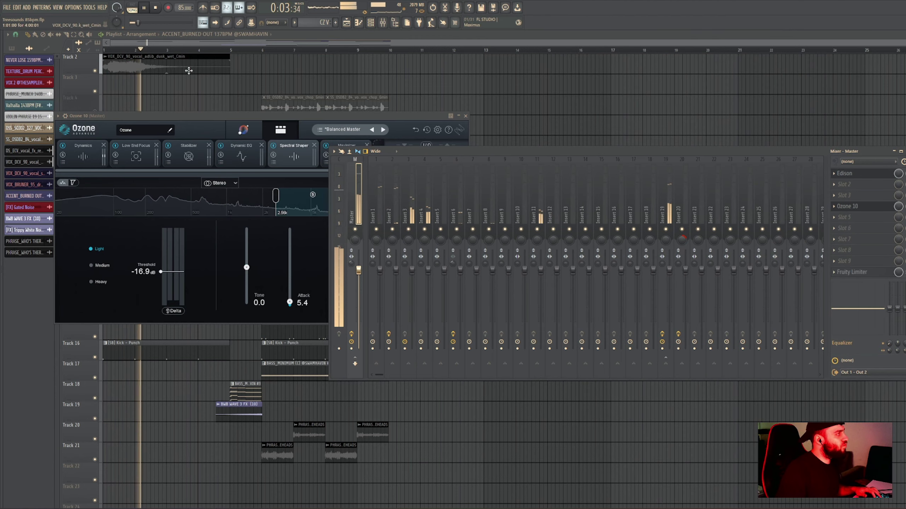
Adjust the volume of the dusk adlib vocal clip on track 2 in its channel settings during playback.
click(174, 42)
double_click(152, 63)
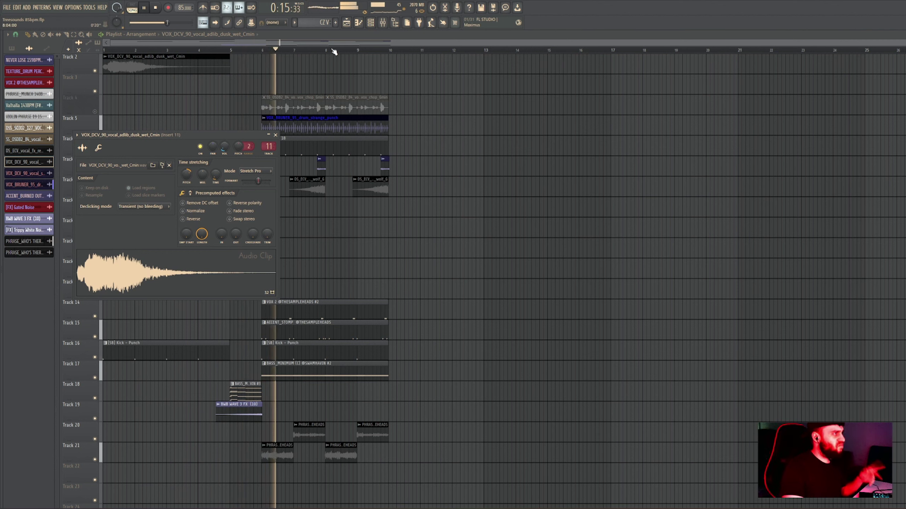
key(Escape)
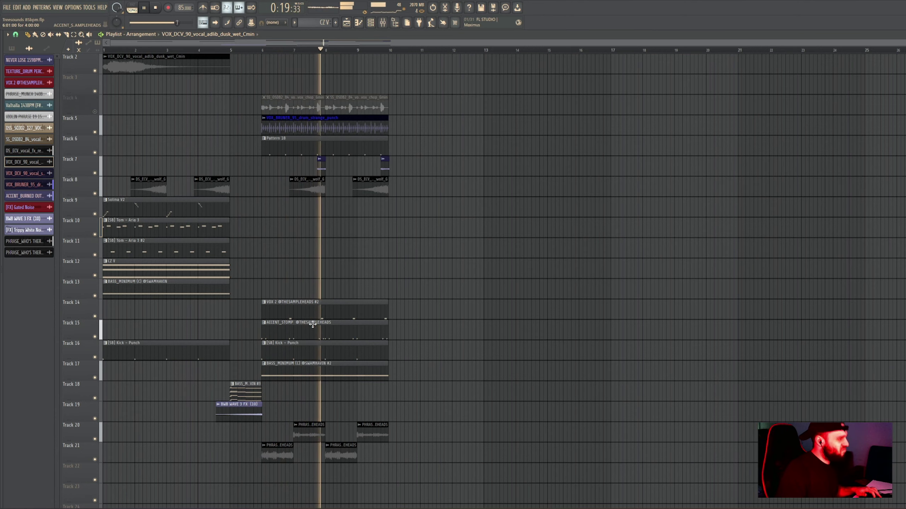
Set the VOX 2 channel's volume to 53% and replay the transition in the playlist.
double_click(310, 313)
click(372, 24)
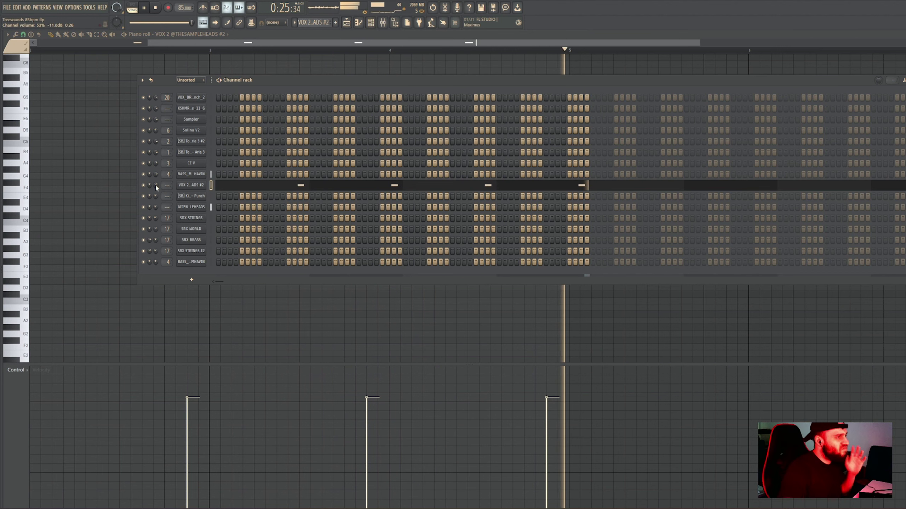
click(348, 24)
click(226, 51)
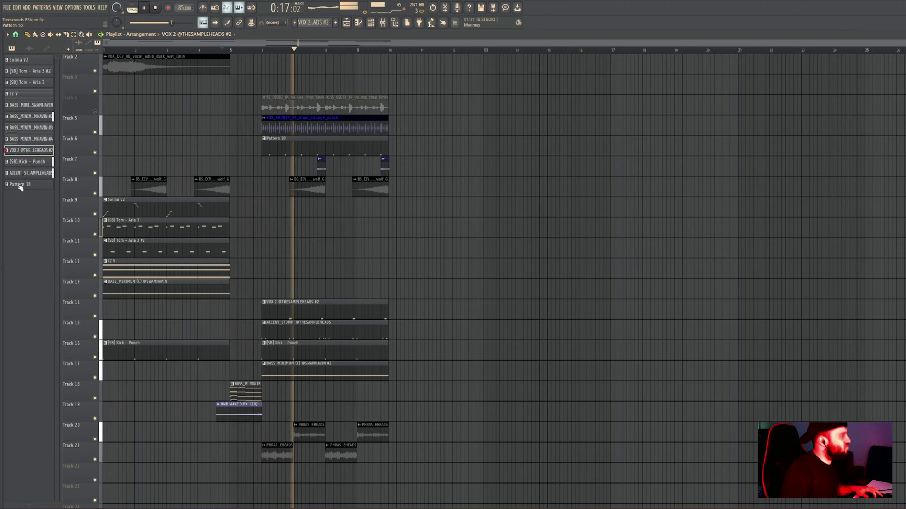
Show the sample browser and collapse the +ACCENTS, +PHRASES and oneshot folders.
key(alt+F8)
scroll(51, 237, up, 15)
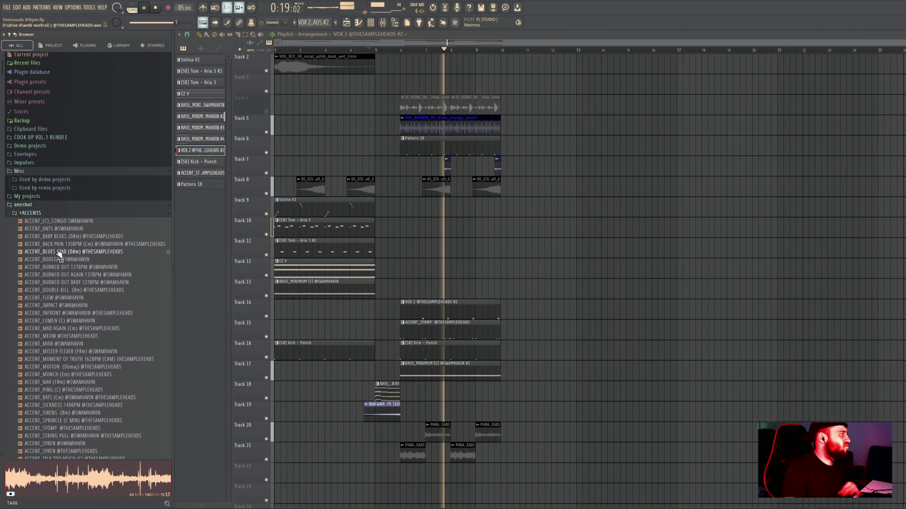
click(48, 221)
click(48, 216)
scroll(47, 214, down, 4)
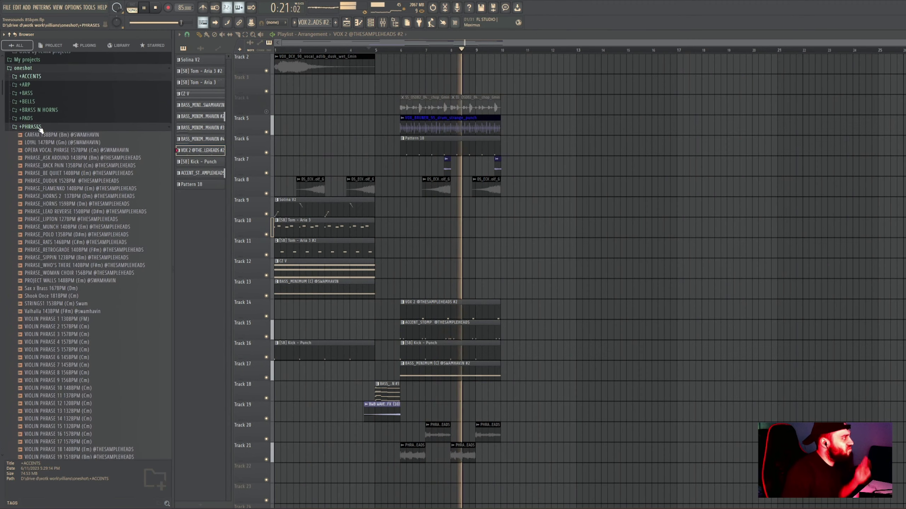
click(41, 128)
scroll(39, 131, up, 4)
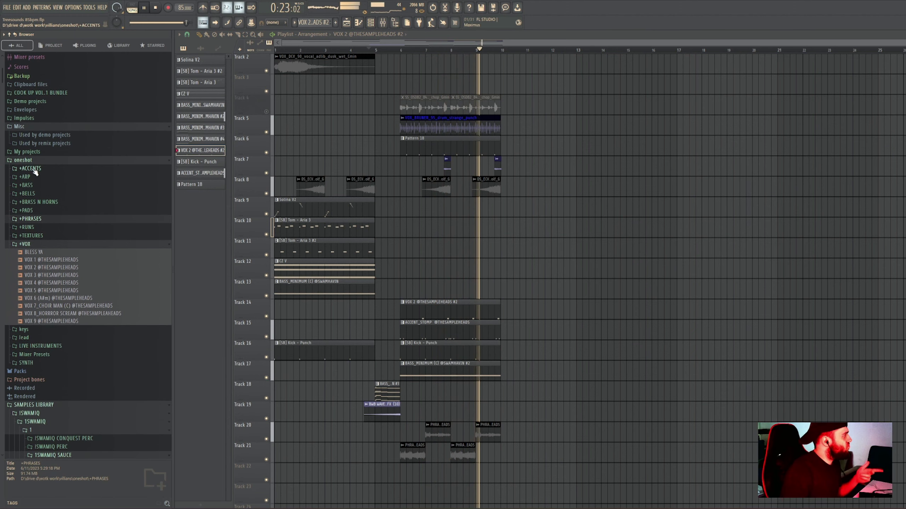
click(33, 172)
scroll(37, 147, up, 4)
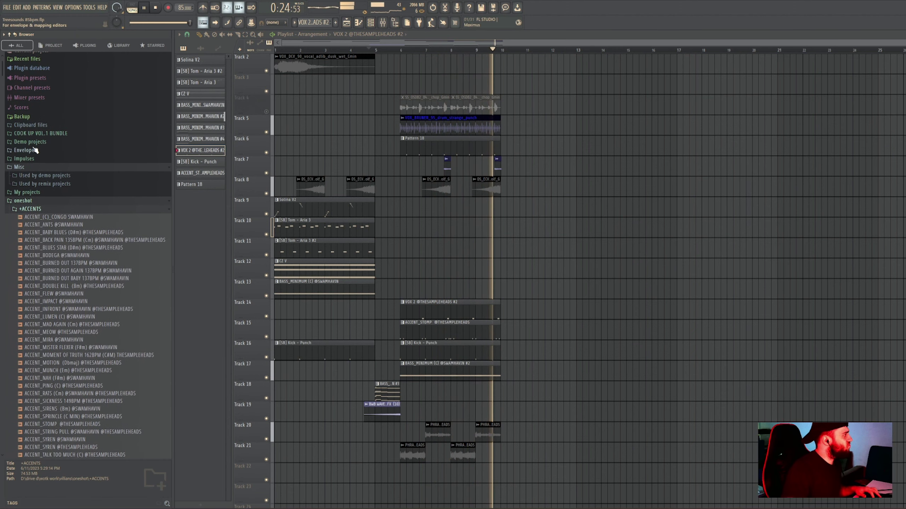
click(28, 210)
click(30, 202)
Place the TBP - Convict Rise sample from the FX folder on track 22 at 5:14, and set its channel volume to 67%.
scroll(43, 285, down, 5)
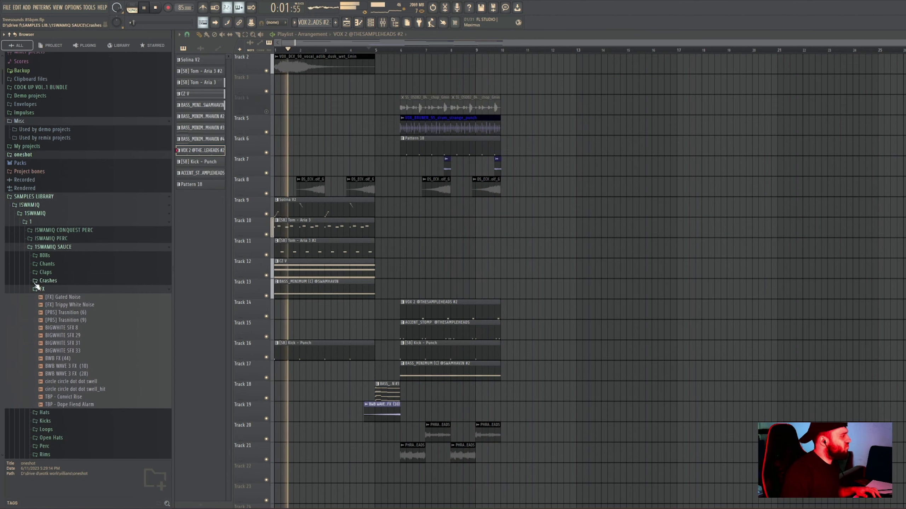
drag(62, 308, 269, 481)
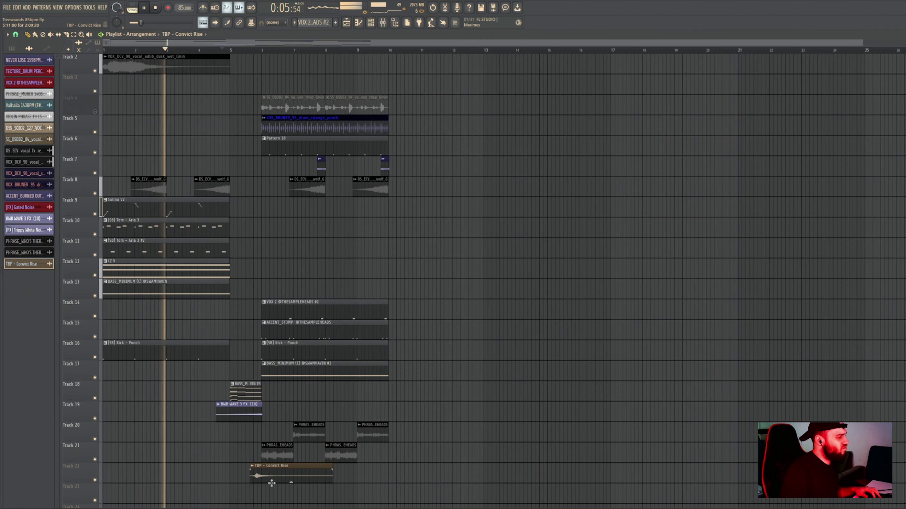
scroll(278, 481, up, 4)
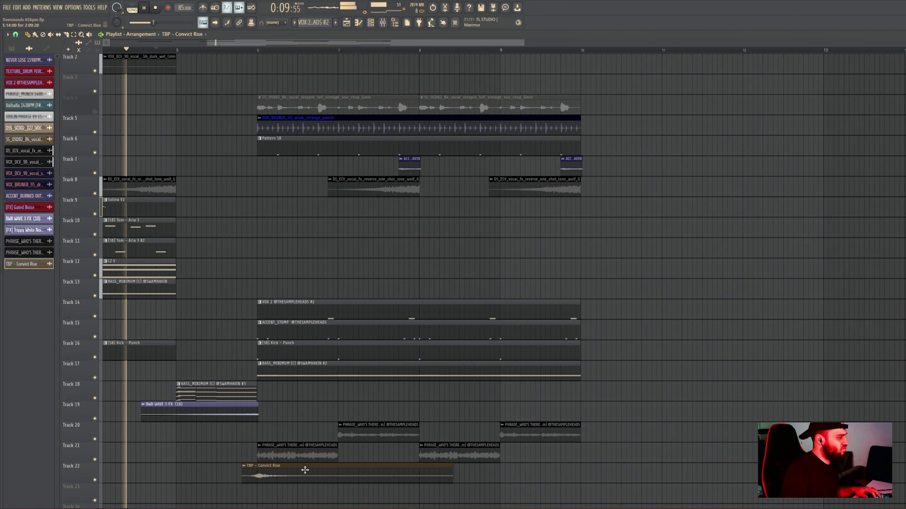
scroll(294, 479, down, 3)
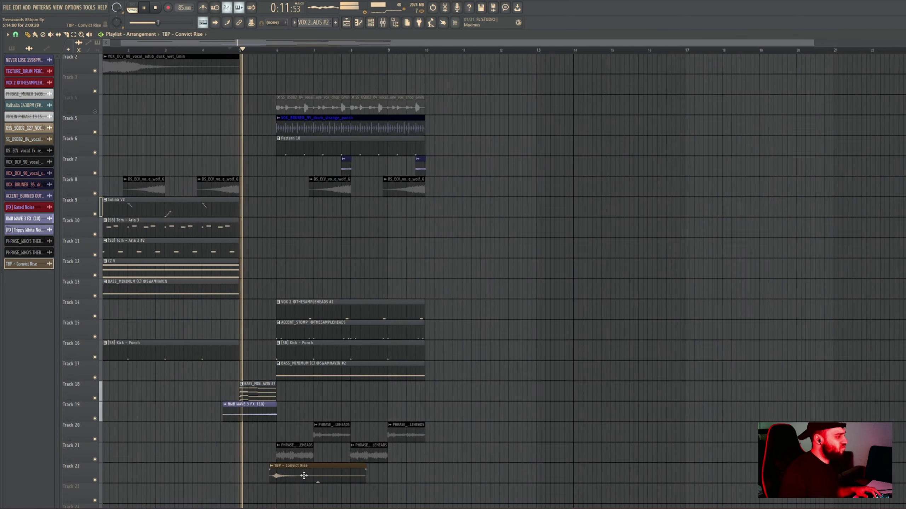
double_click(294, 478)
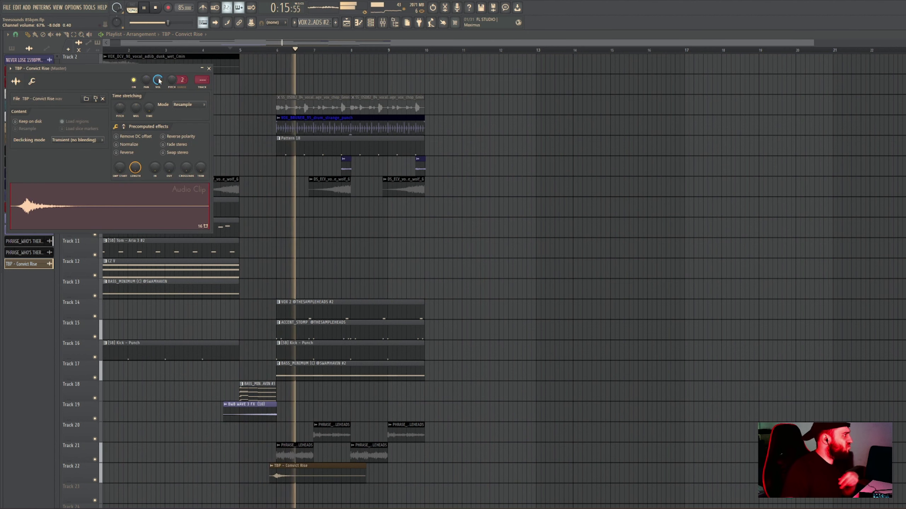
click(262, 53)
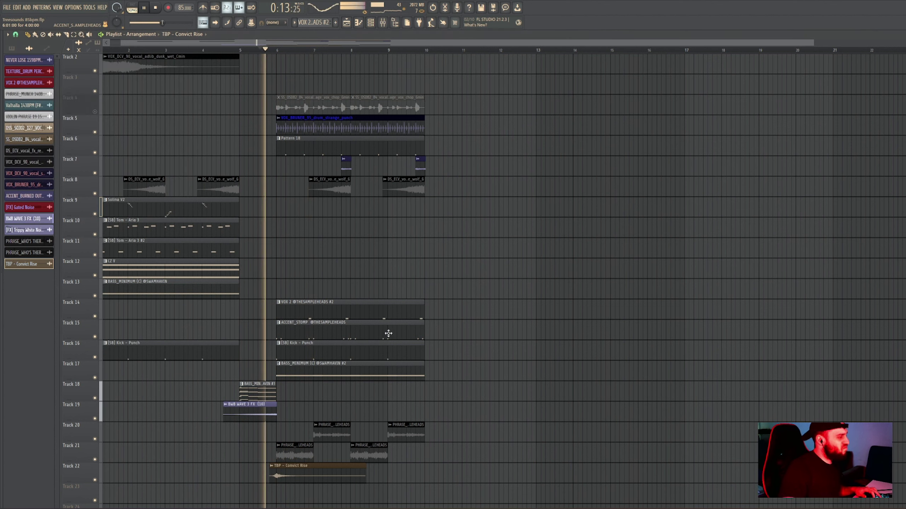
Compare the section with track 21's phrase clips muted and unmuted, inspect the phrase clip's channel settings, and replay from bar 5.
click(95, 461)
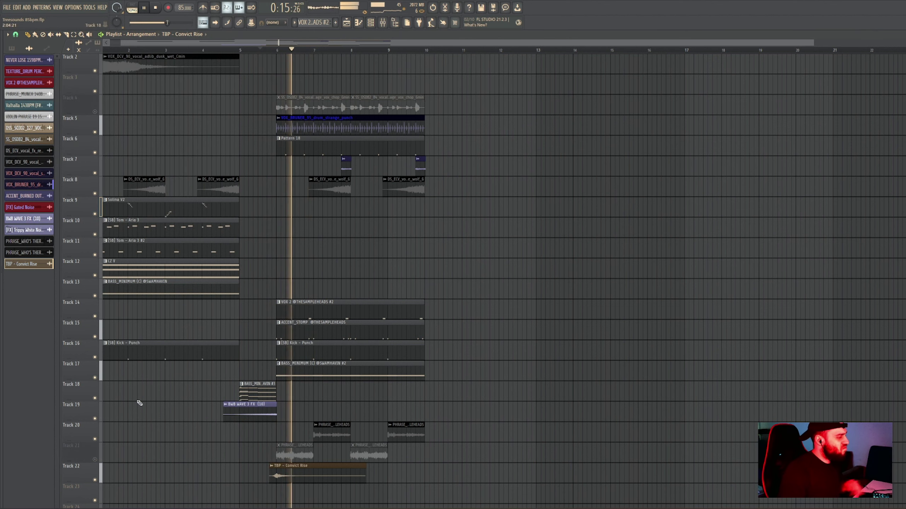
click(97, 461)
double_click(301, 448)
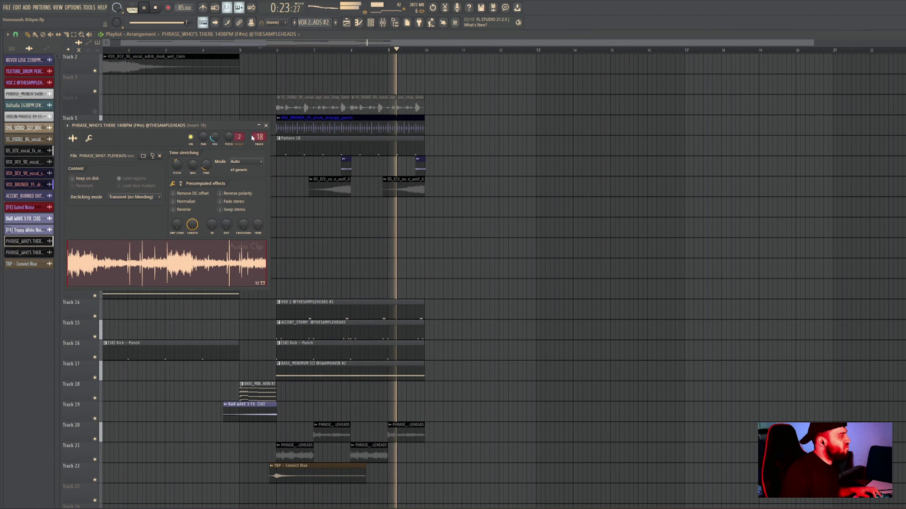
click(249, 50)
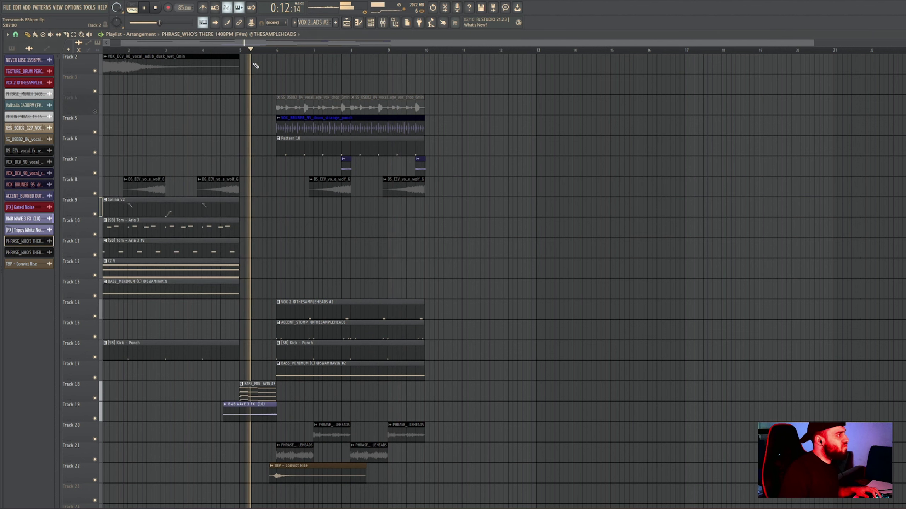
Unmute the lofi vintage vox chop clips on track 4 and set their pitch shift to +300 cents.
click(95, 112)
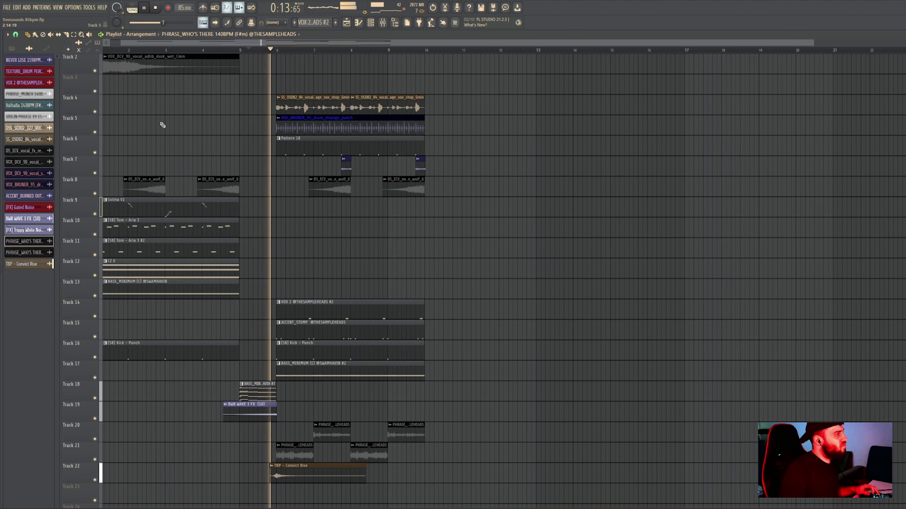
double_click(297, 105)
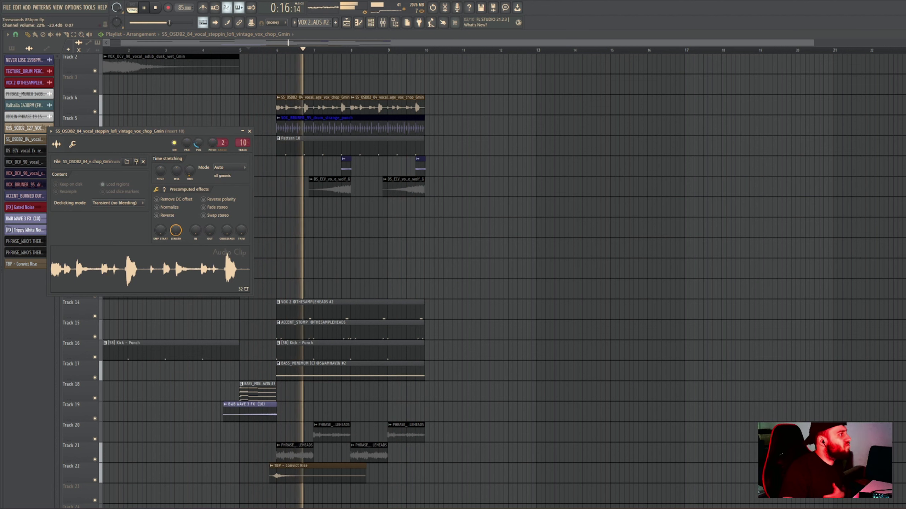
drag(159, 178, 158, 168)
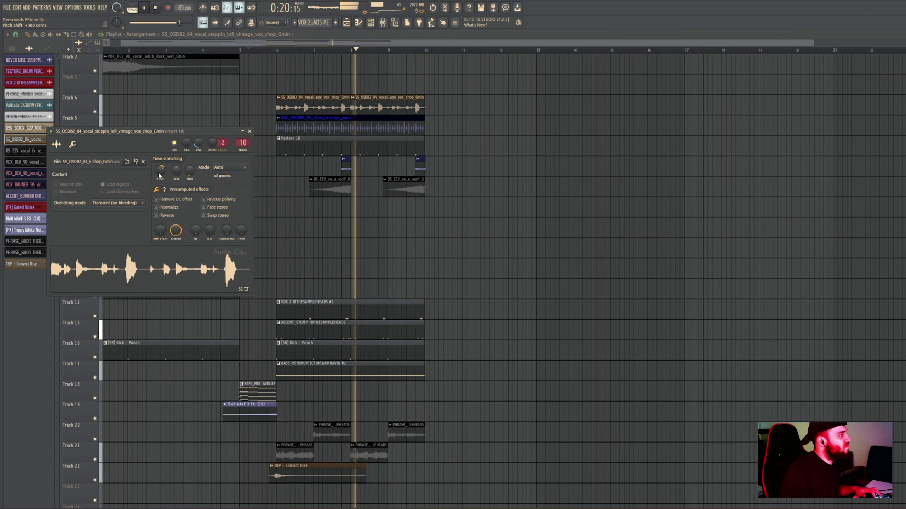
Delete both lofi vintage vox chop clips from track 4, trying another pitch shift on the second one before removing it.
right_click(337, 110)
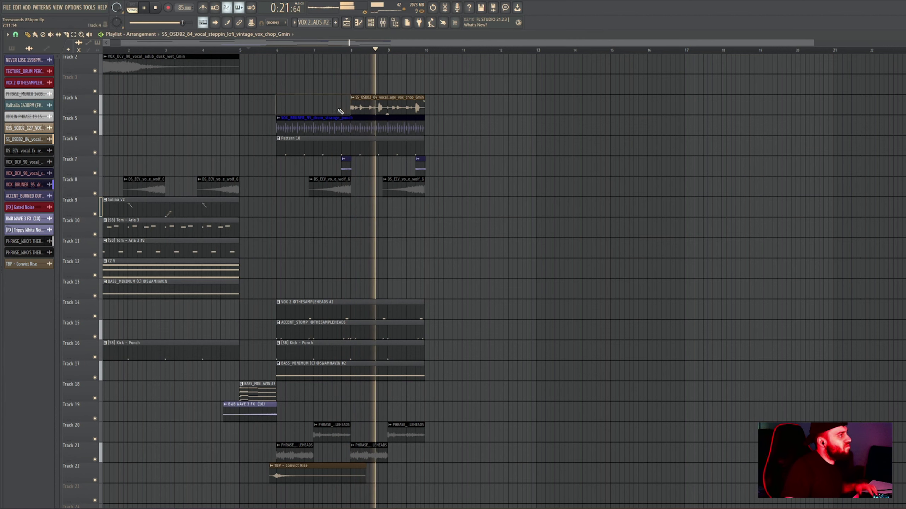
double_click(378, 107)
drag(161, 170, 161, 157)
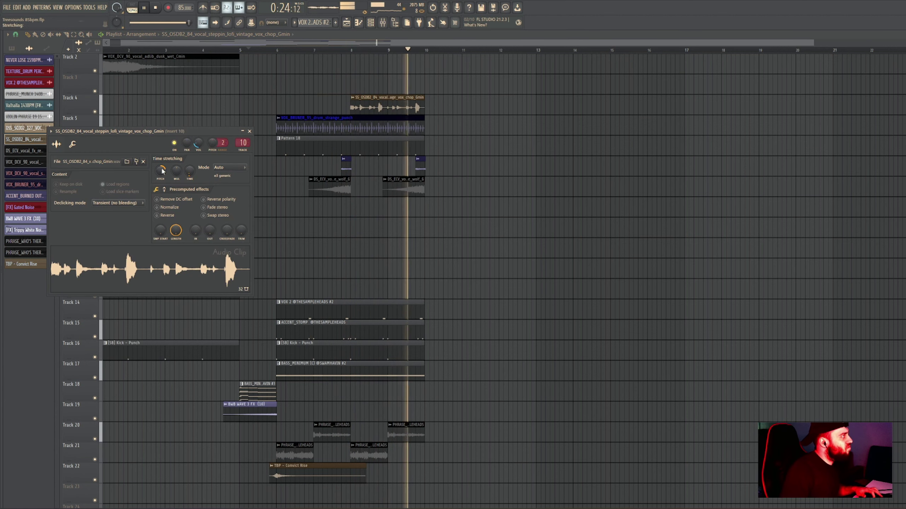
right_click(380, 111)
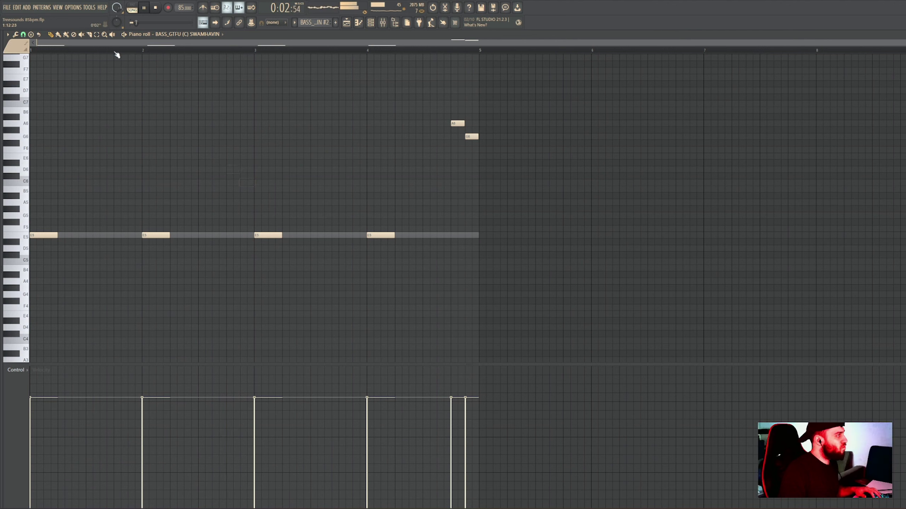
Try two short high notes at the end of bar 1 in the BASS_GTFU piano roll, and remove them.
click(118, 110)
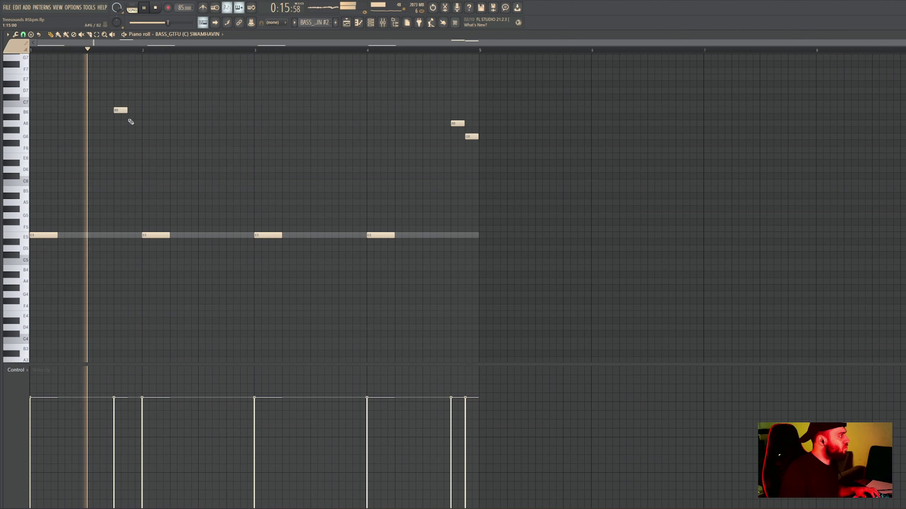
click(133, 117)
drag(132, 117, 133, 123)
right_click(120, 110)
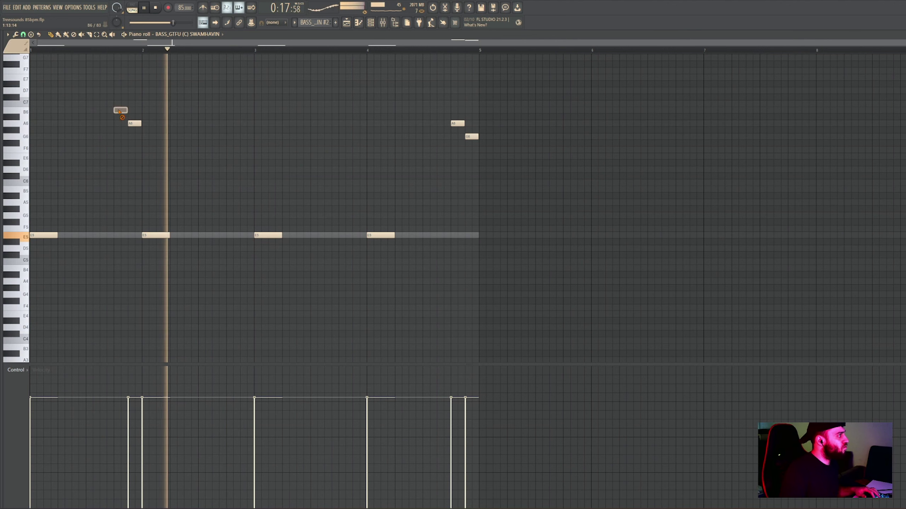
right_click(135, 123)
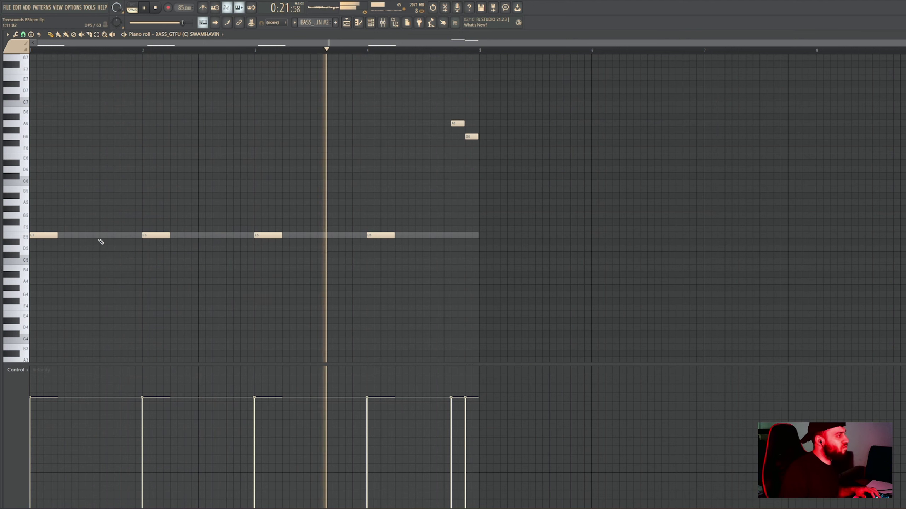
Replace the two high BASS_GTFU notes at the end of bar 4 with four short, evenly spaced F#6 notes across the bar's second half.
right_click(457, 123)
right_click(471, 136)
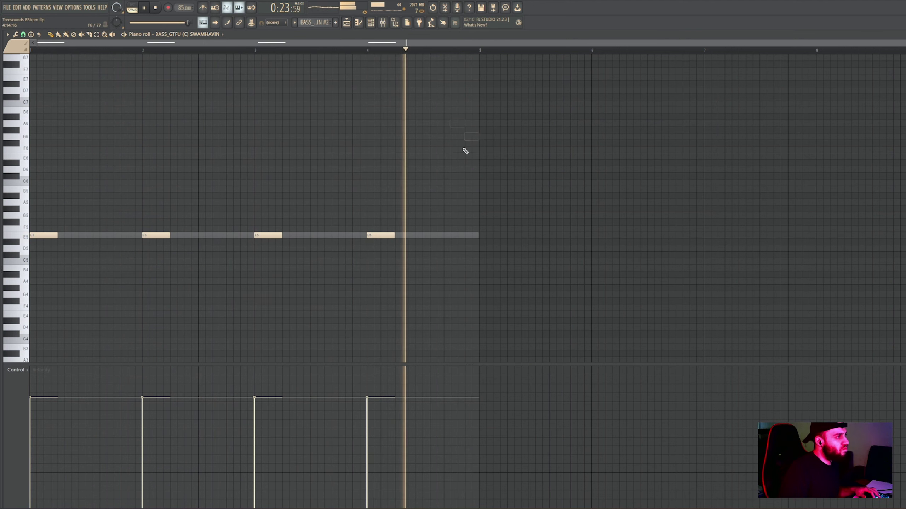
click(453, 150)
click(465, 136)
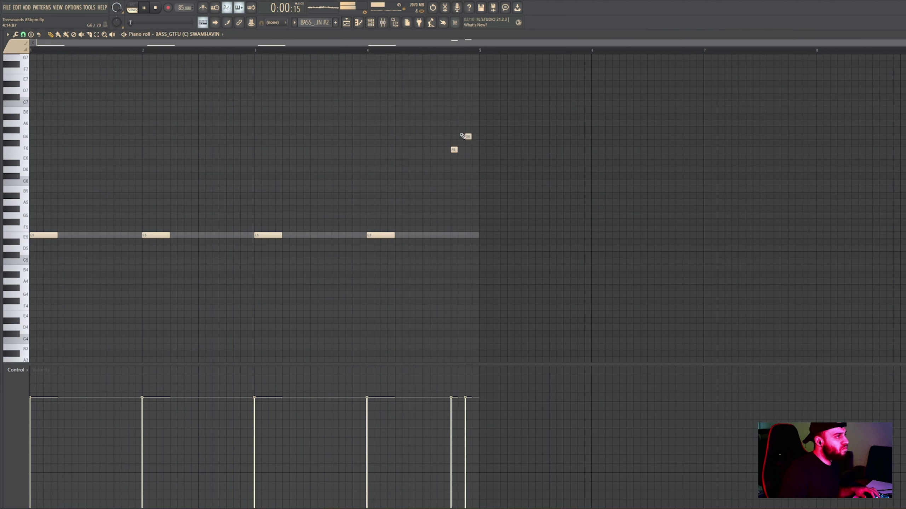
click(469, 144)
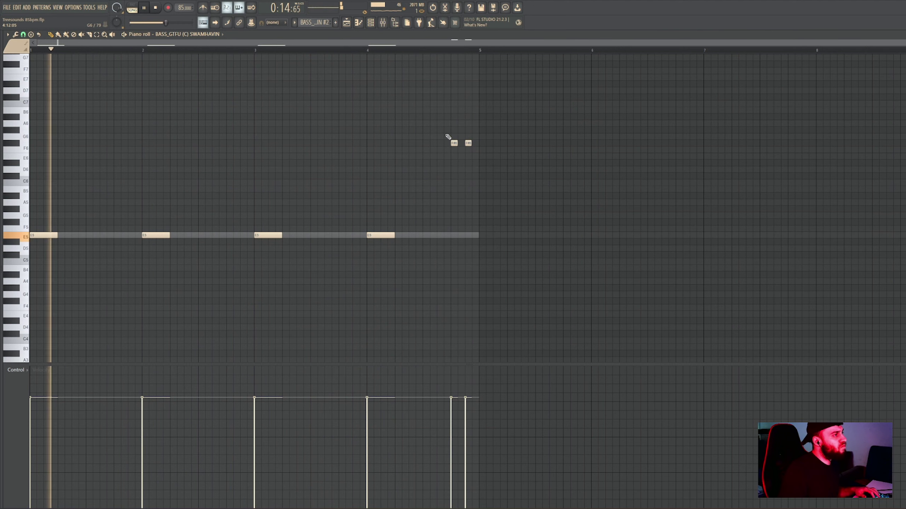
click(363, 50)
click(426, 143)
click(439, 143)
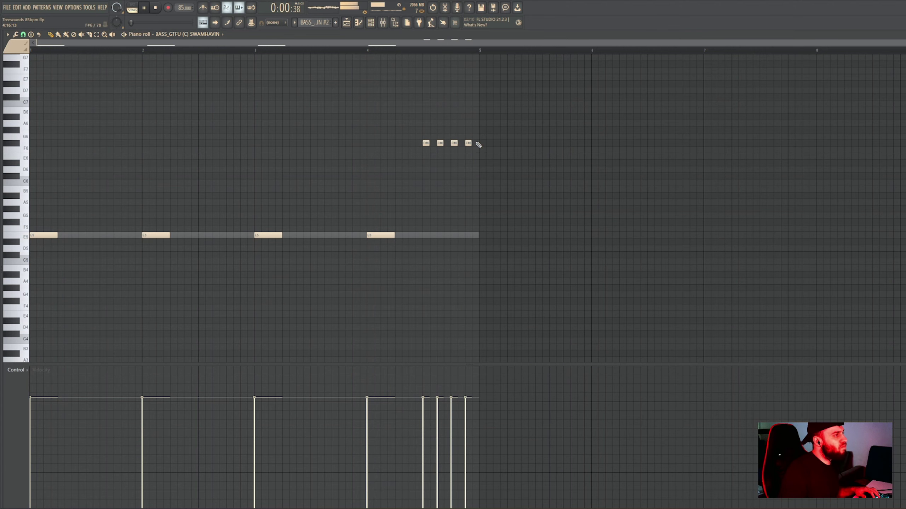
Return to the playlist and replay the transition from bar 5 into the second section.
key(Escape)
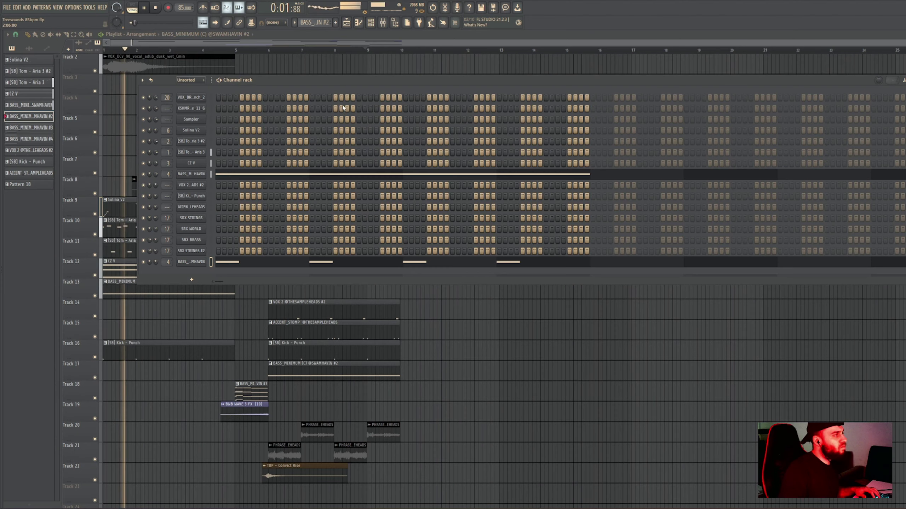
click(247, 50)
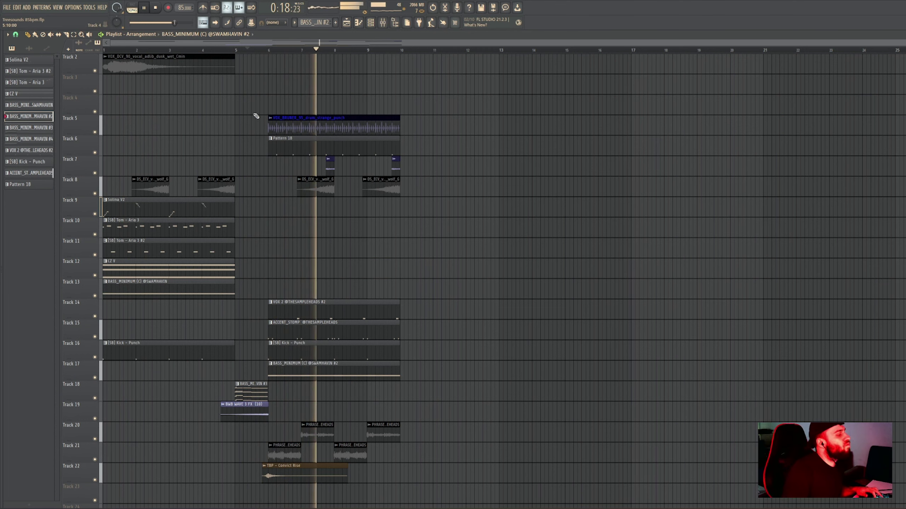
click(247, 50)
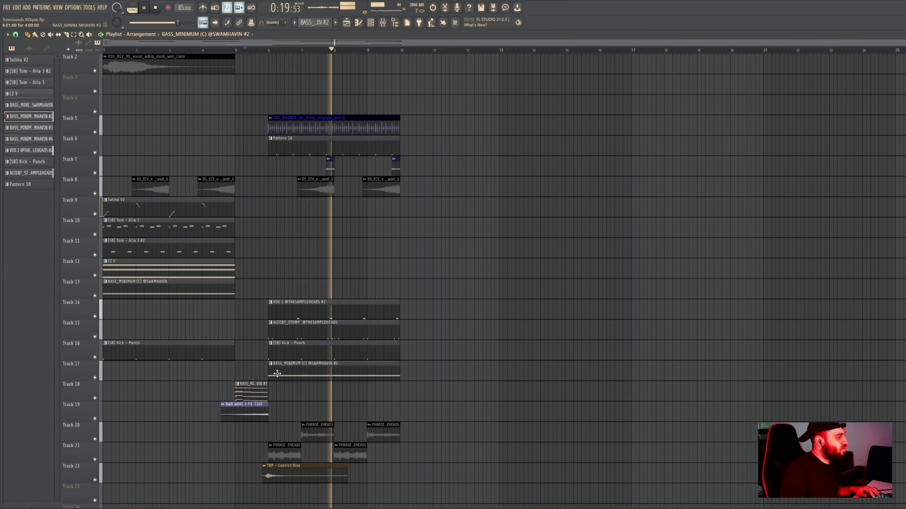
Open the BASS_MINIMUM #2 pattern from track 17 in the piano roll and show its channels in the channel rack.
double_click(289, 367)
click(371, 27)
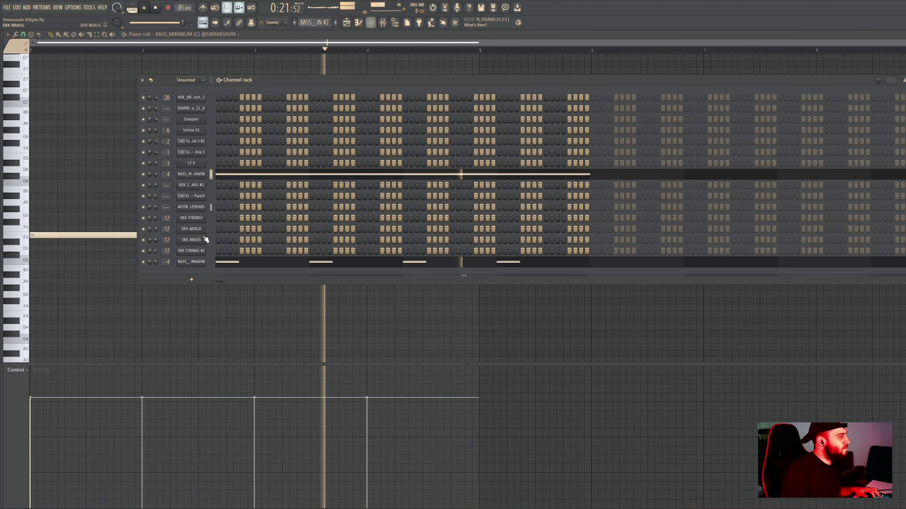